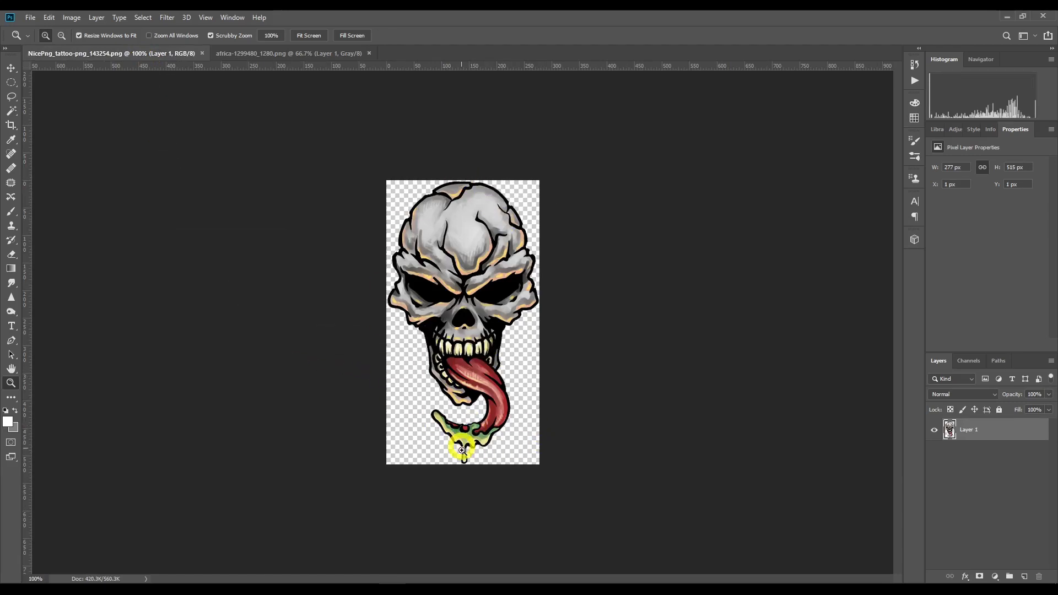
# Step: Switch to DAZ Studio and pick the figure's torso, arms and torso again with the Surface Selection tool
pyautogui.click(453, 584)
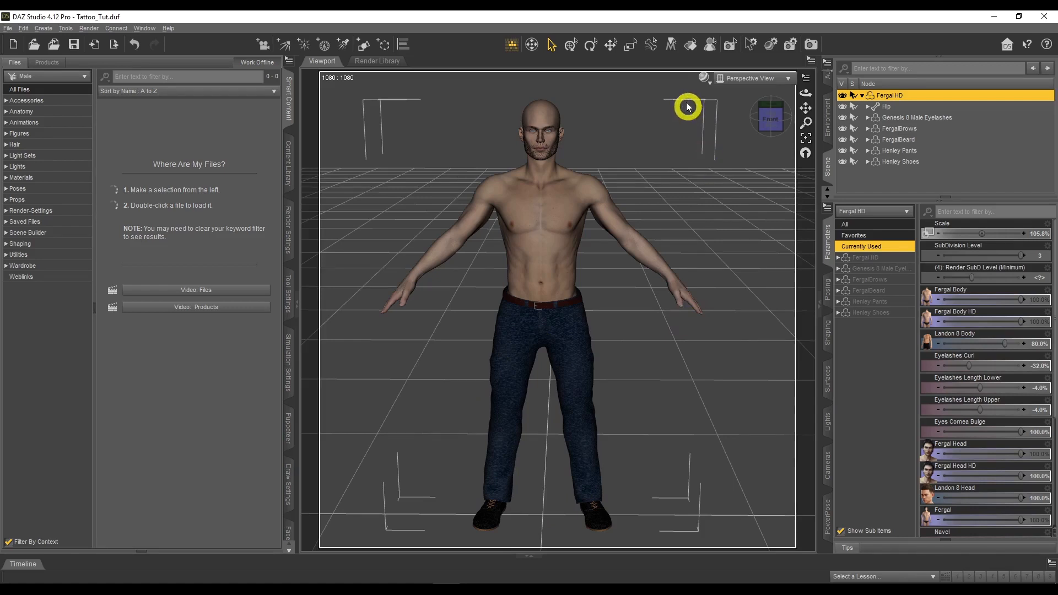
pyautogui.click(690, 44)
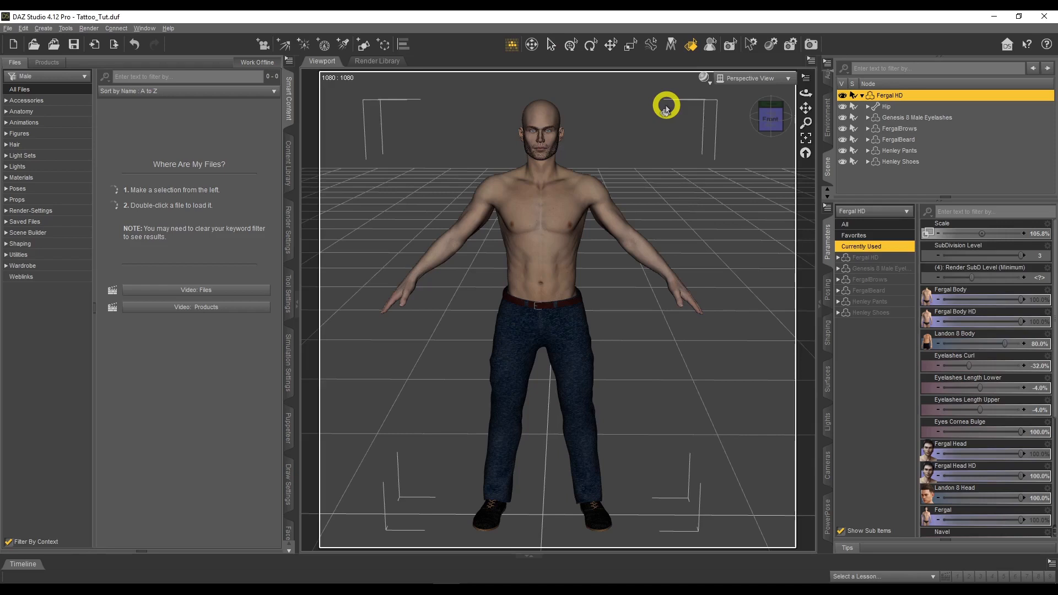
pyautogui.click(552, 224)
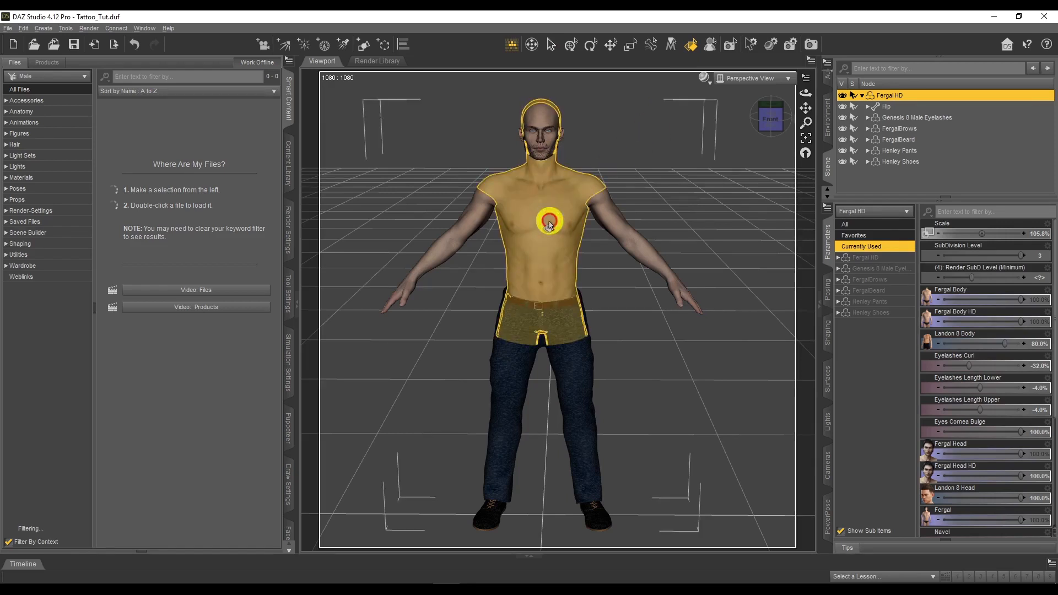
pyautogui.click(643, 224)
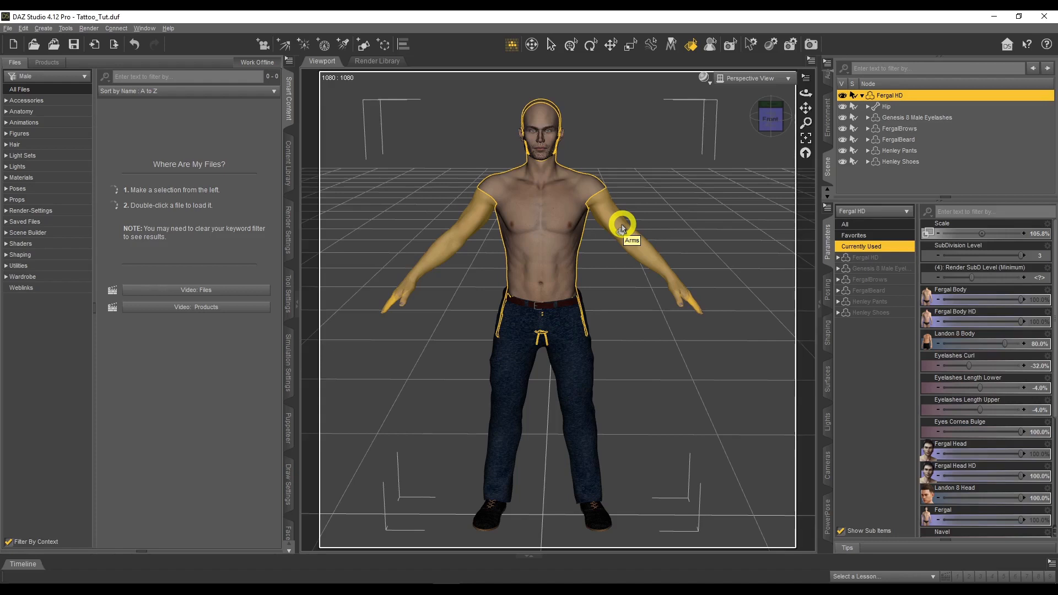
pyautogui.click(540, 222)
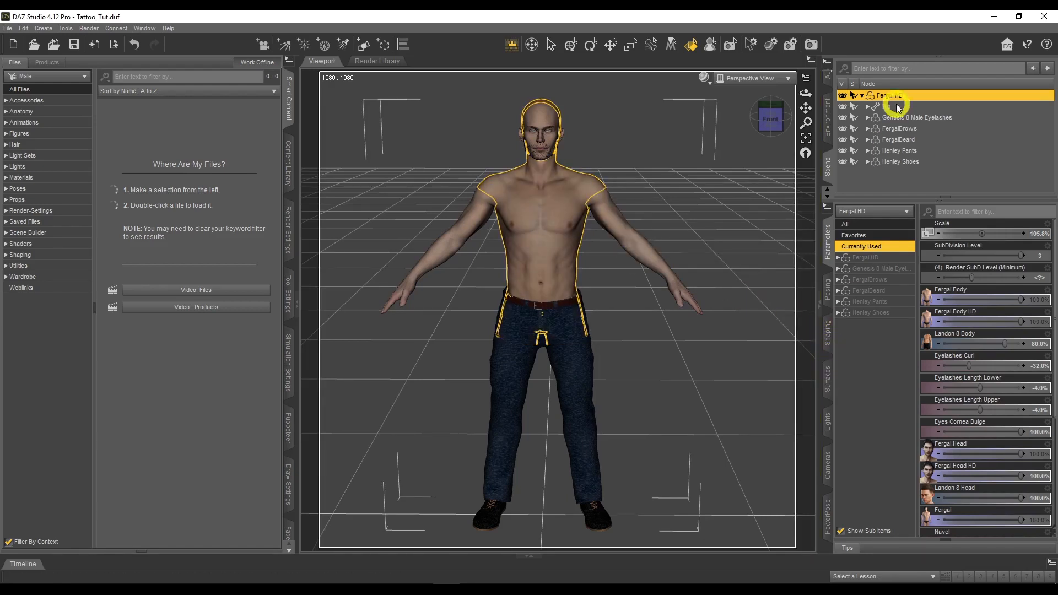
# Step: Show the surface settings of Fergal HD and select only its Torso surface
pyautogui.click(828, 381)
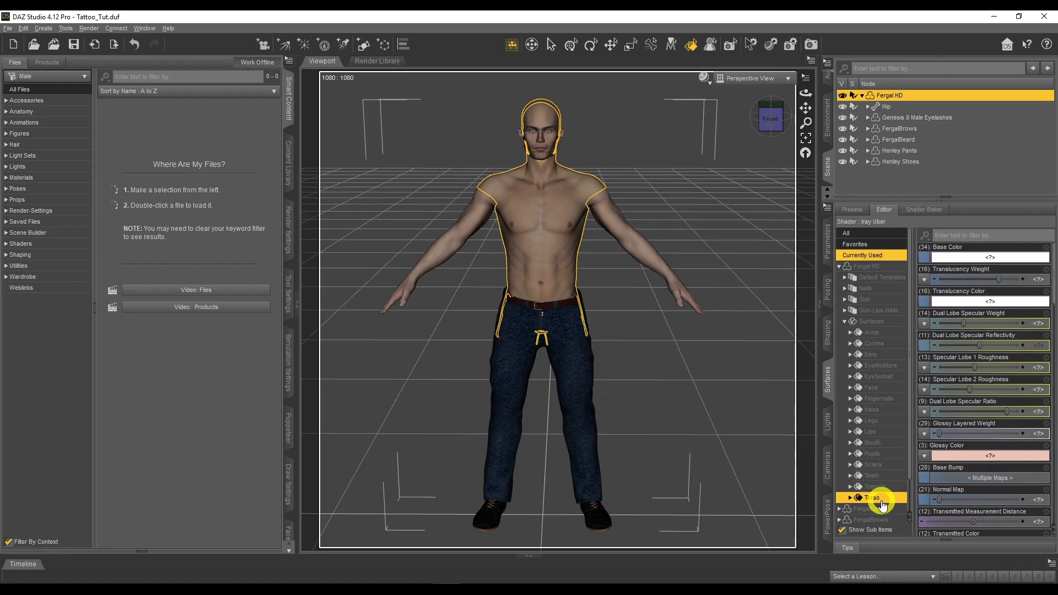
pyautogui.click(839, 267)
pyautogui.click(839, 267)
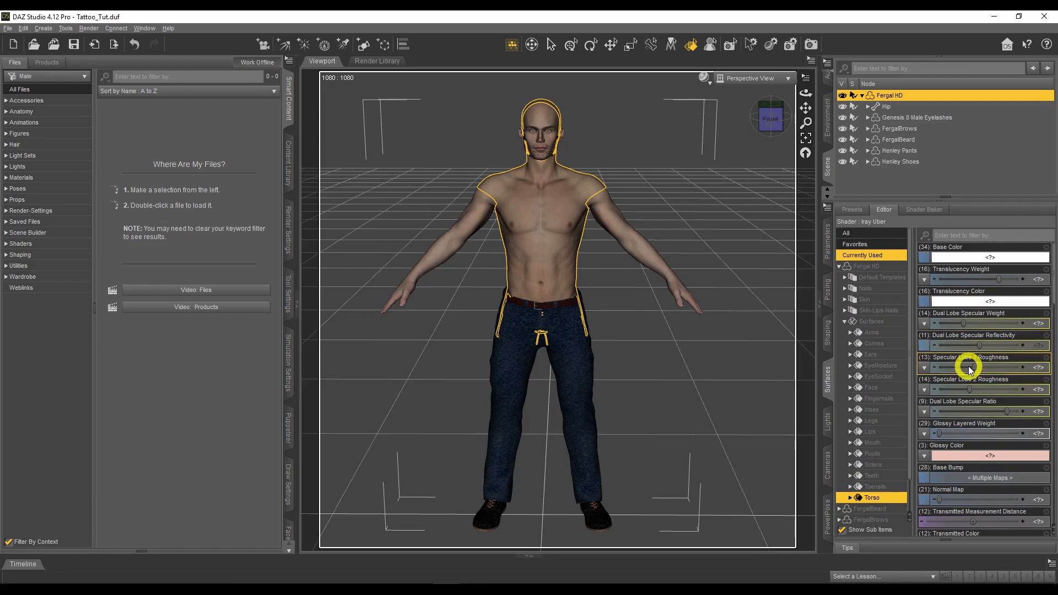
pyautogui.click(527, 187)
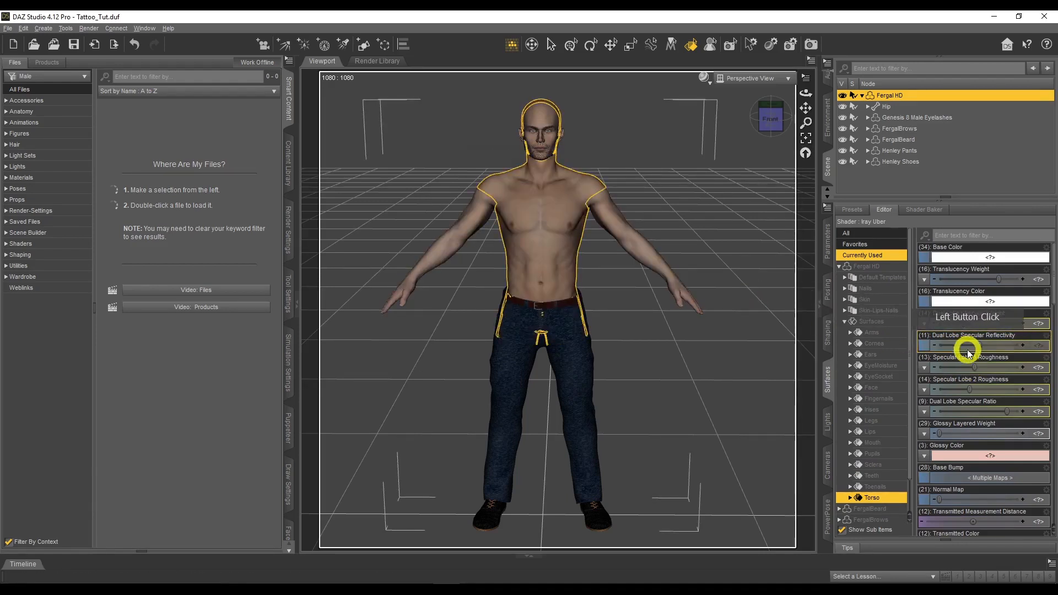
pyautogui.click(871, 323)
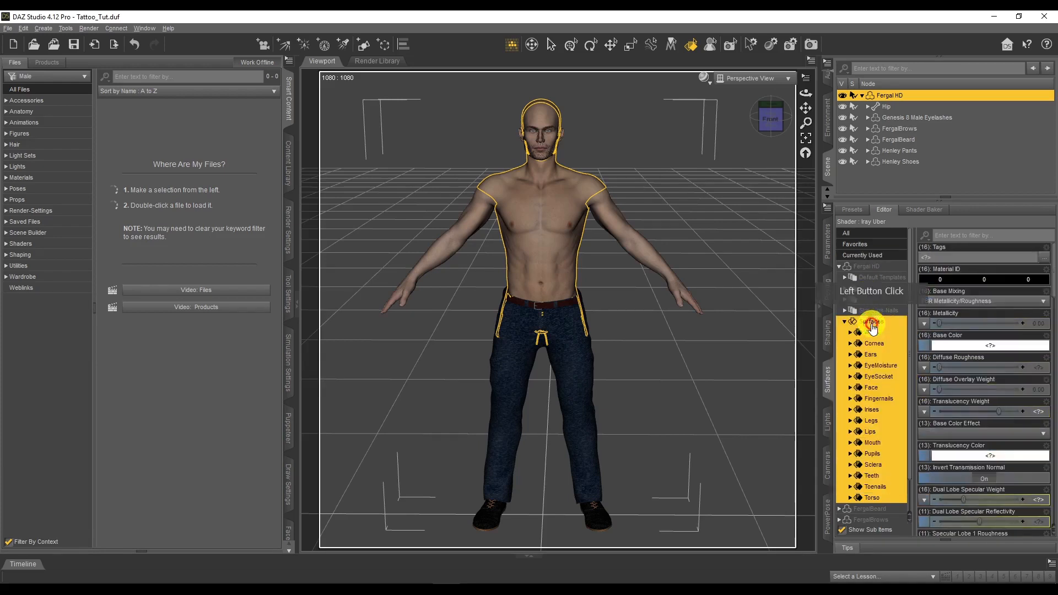
pyautogui.click(872, 498)
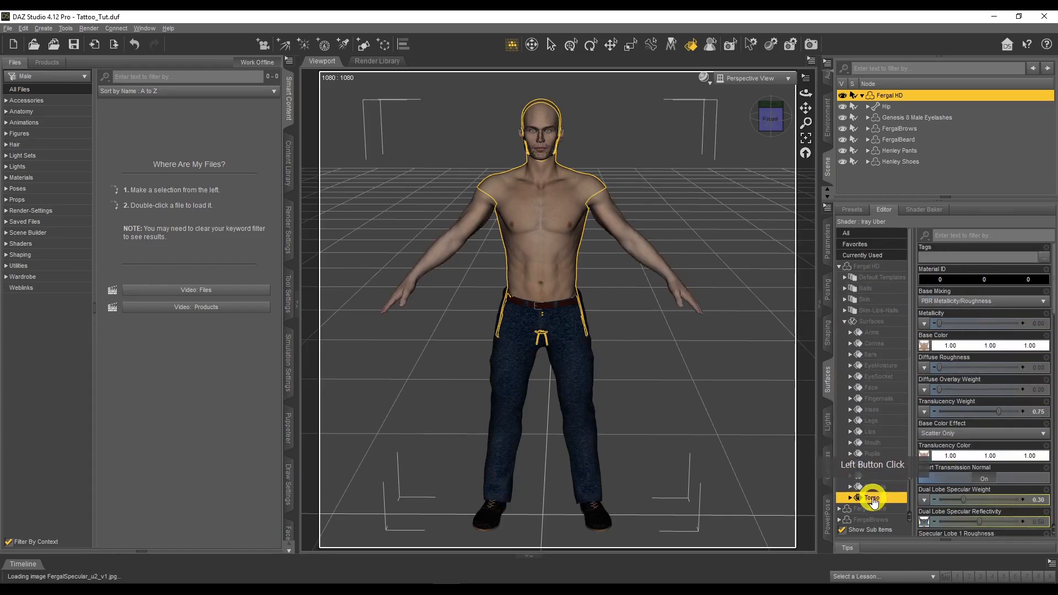
pyautogui.click(530, 208)
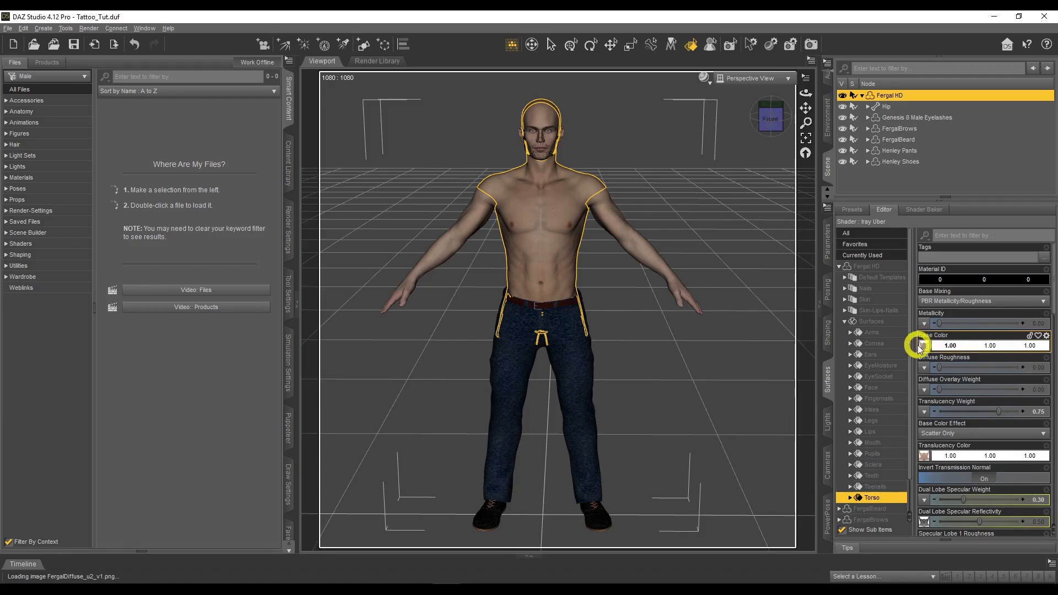
# Step: Browse for the Torso's Base Color image and copy the path of its texture folder
pyautogui.click(926, 348)
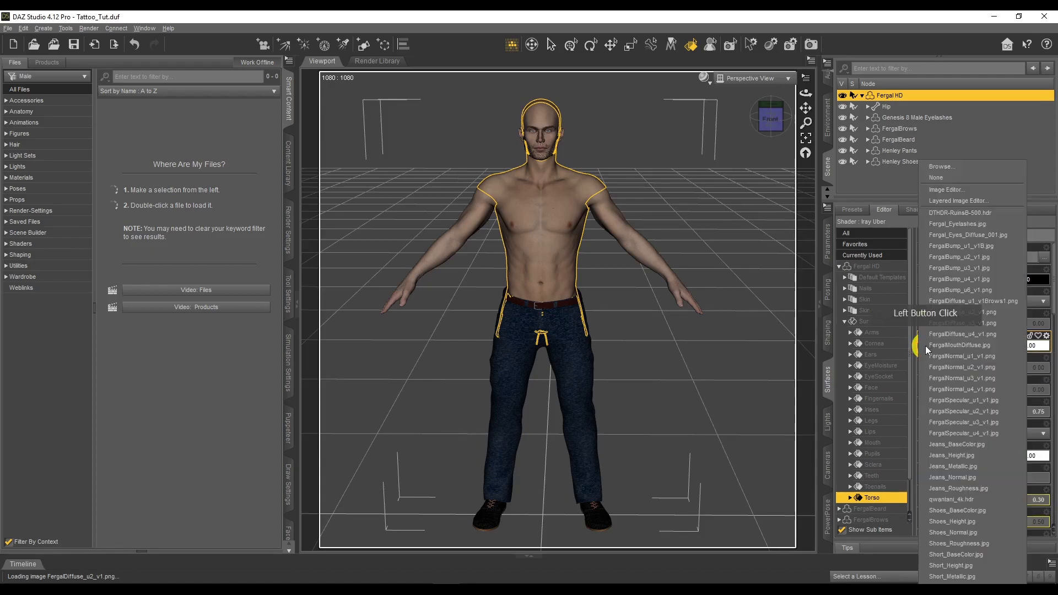
pyautogui.click(1045, 355)
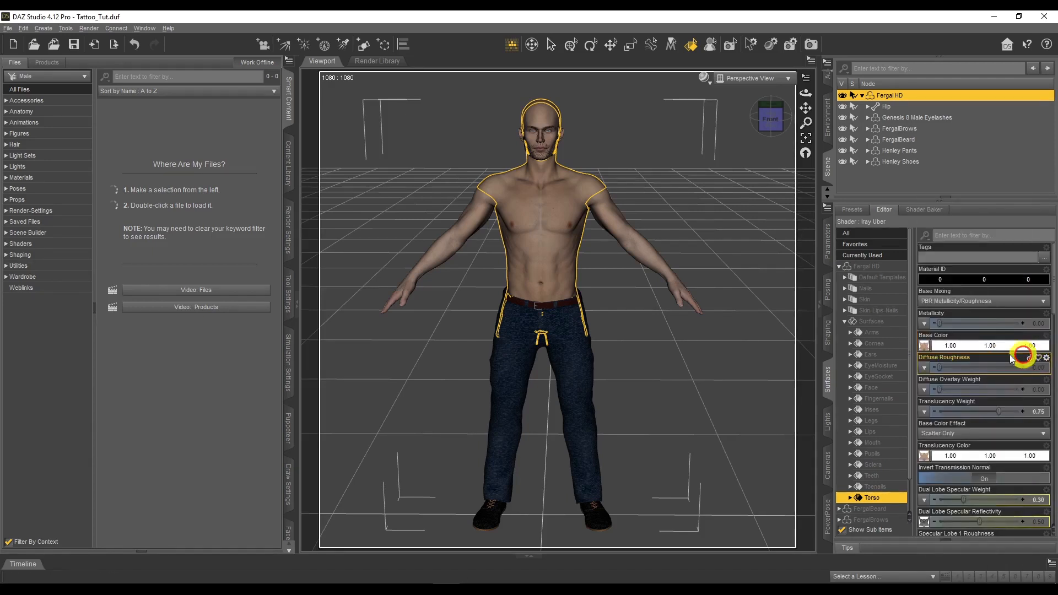
pyautogui.click(923, 348)
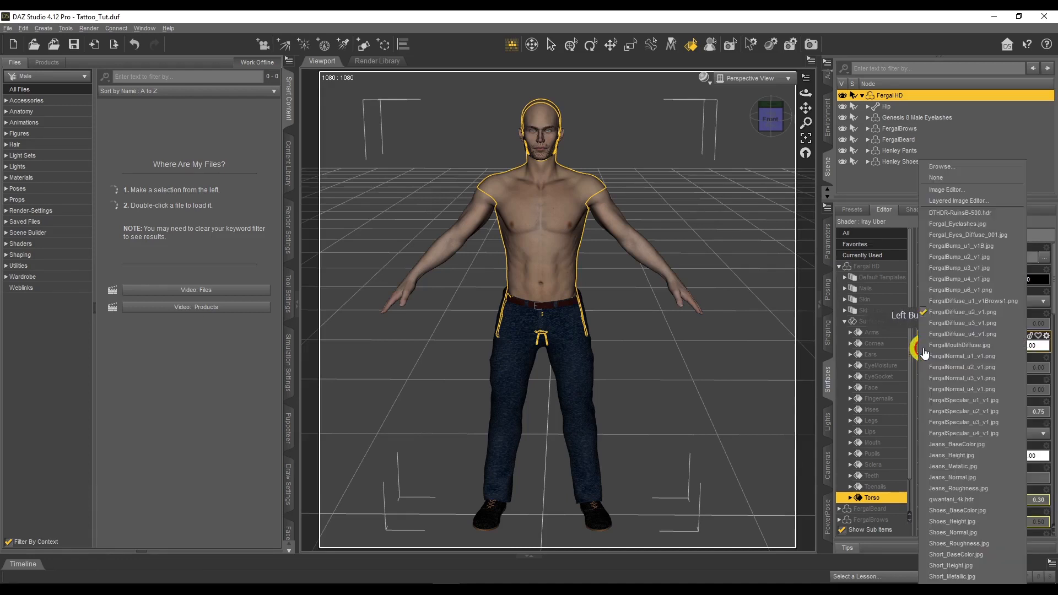
pyautogui.click(944, 167)
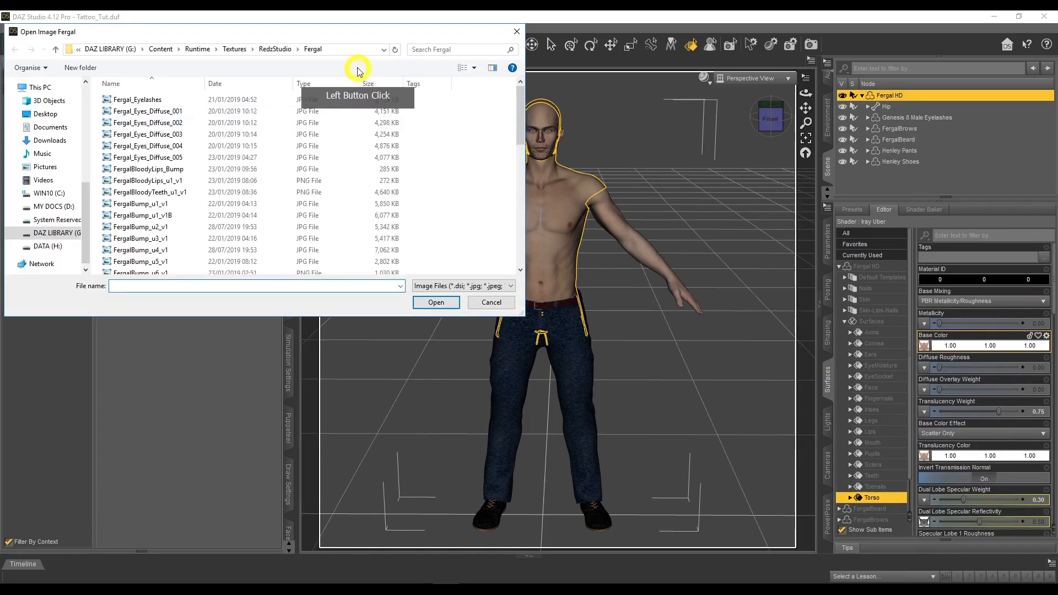
pyautogui.click(333, 49)
pyautogui.rightClick(189, 53)
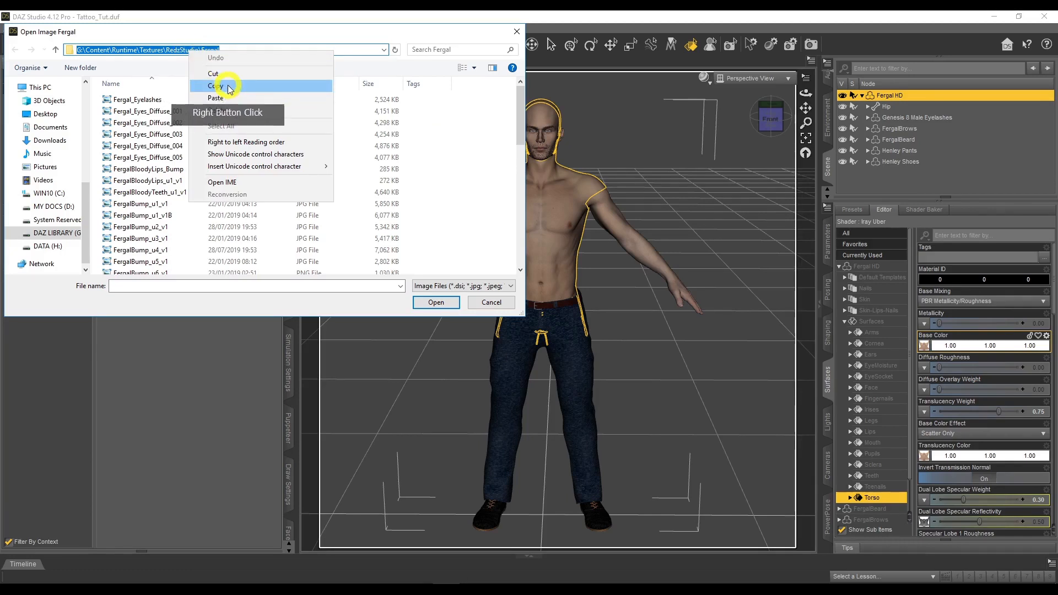
pyautogui.click(216, 86)
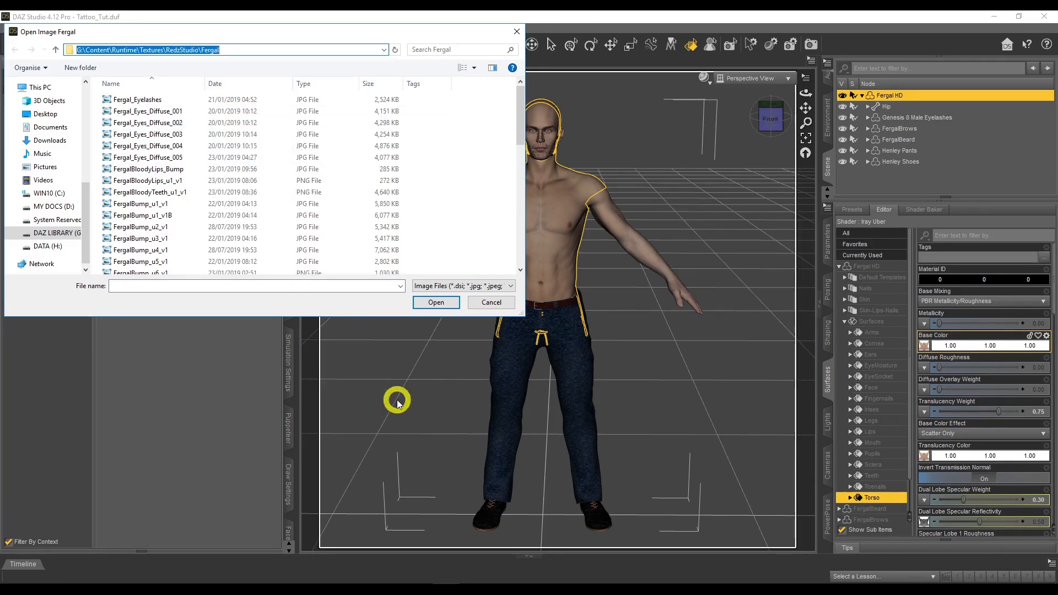
# Step: Switch to Photoshop and browse to G:\Content\Runtime\Textures\RedzStudio\Fergal for opening files
pyautogui.moveTo(394, 589)
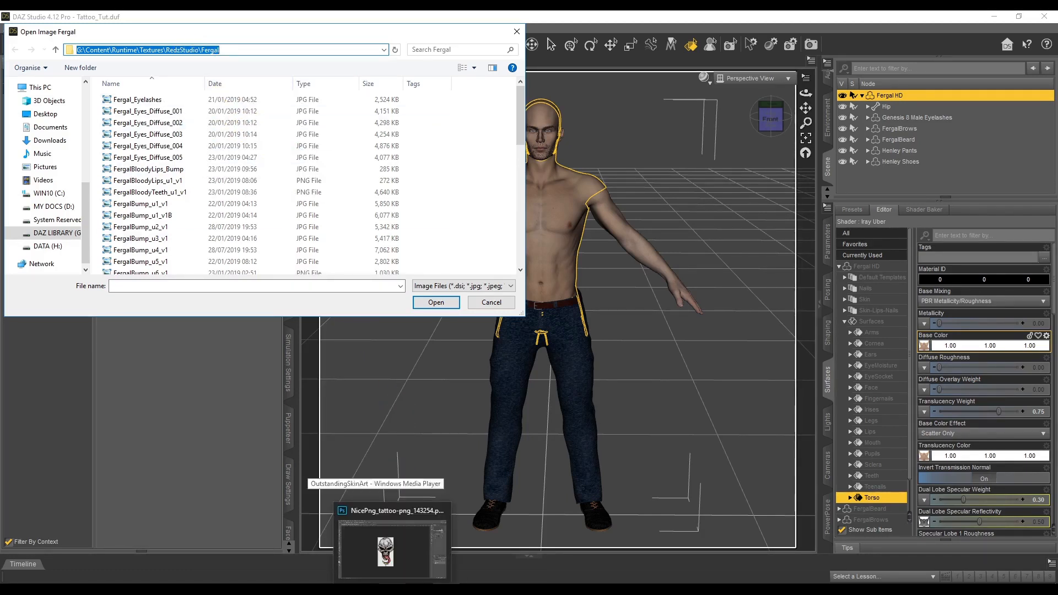
pyautogui.click(386, 551)
pyautogui.click(30, 17)
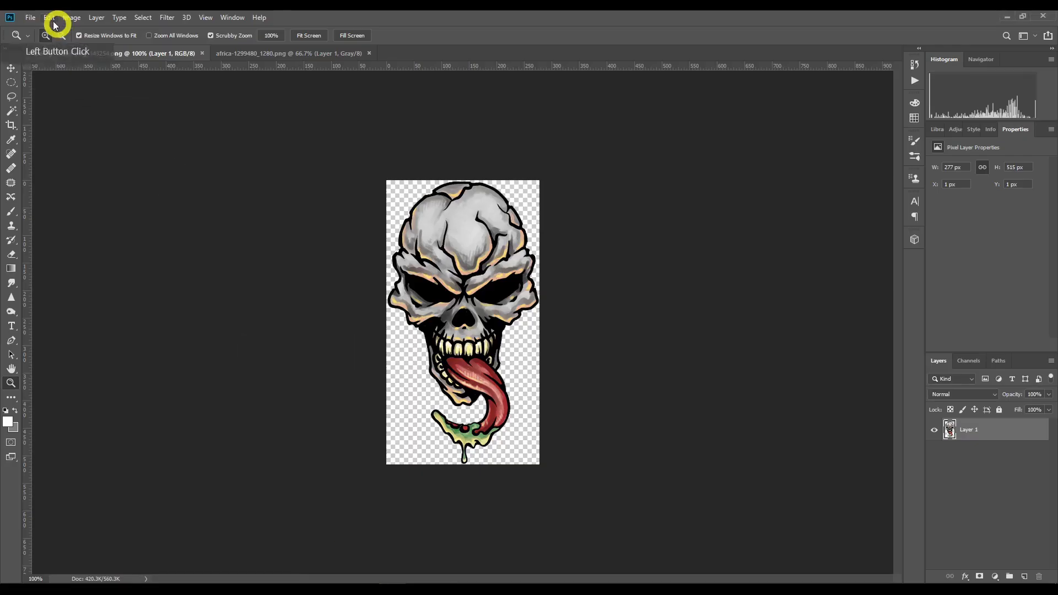
pyautogui.click(42, 39)
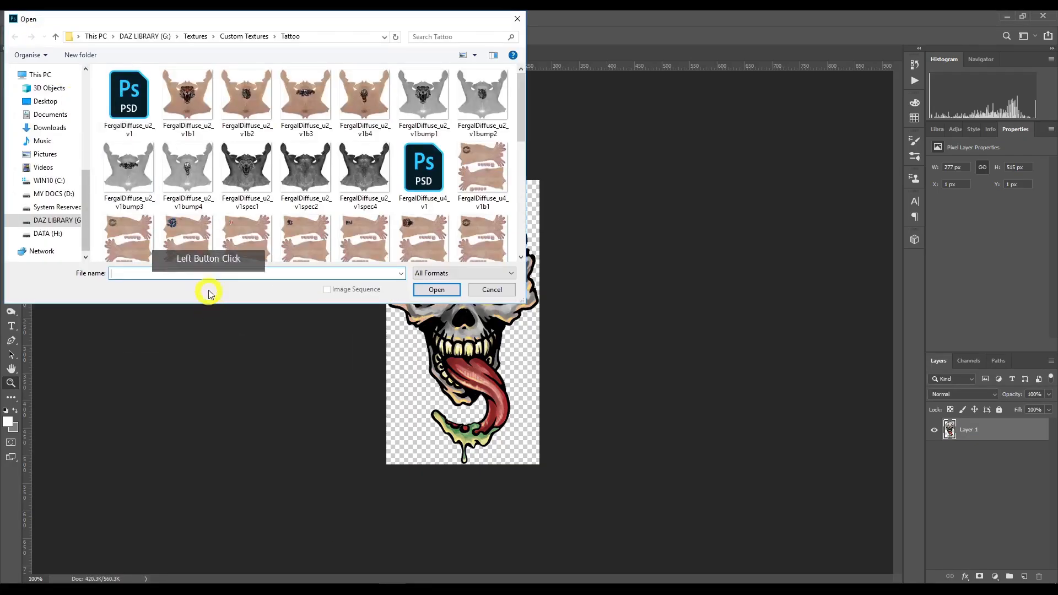
pyautogui.rightClick(209, 275)
pyautogui.click(251, 321)
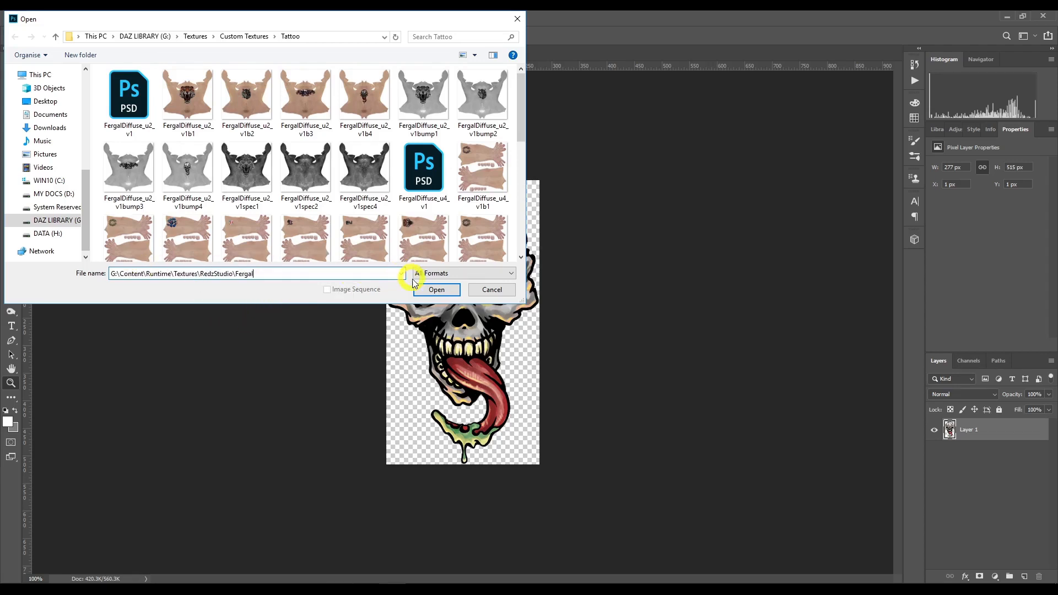
pyautogui.click(436, 290)
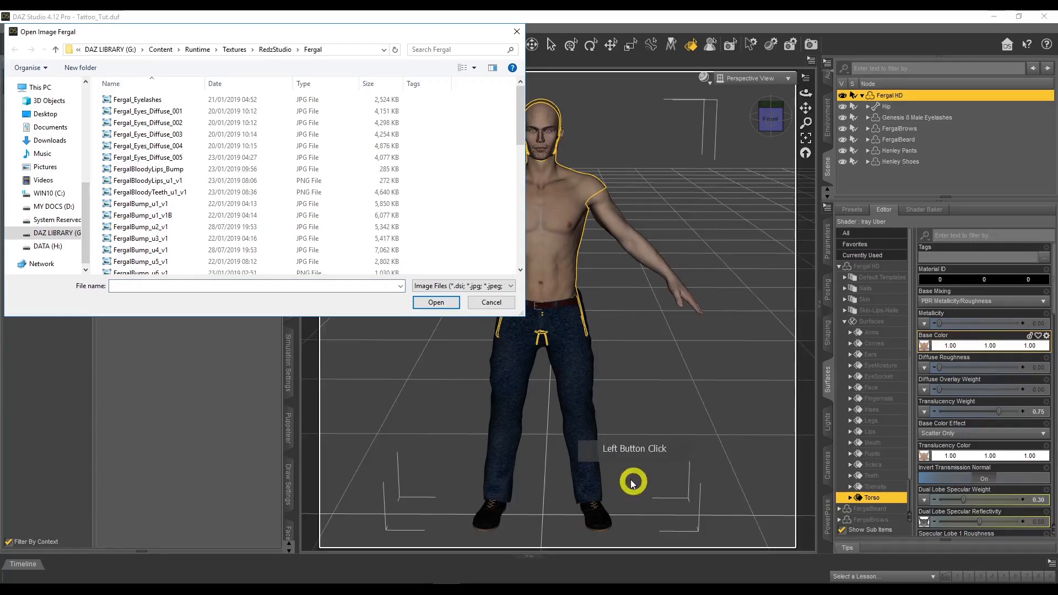
# Step: Cancel the image browsing in DAZ Studio, check the Torso's Base Color map and return to Photoshop
pyautogui.click(503, 306)
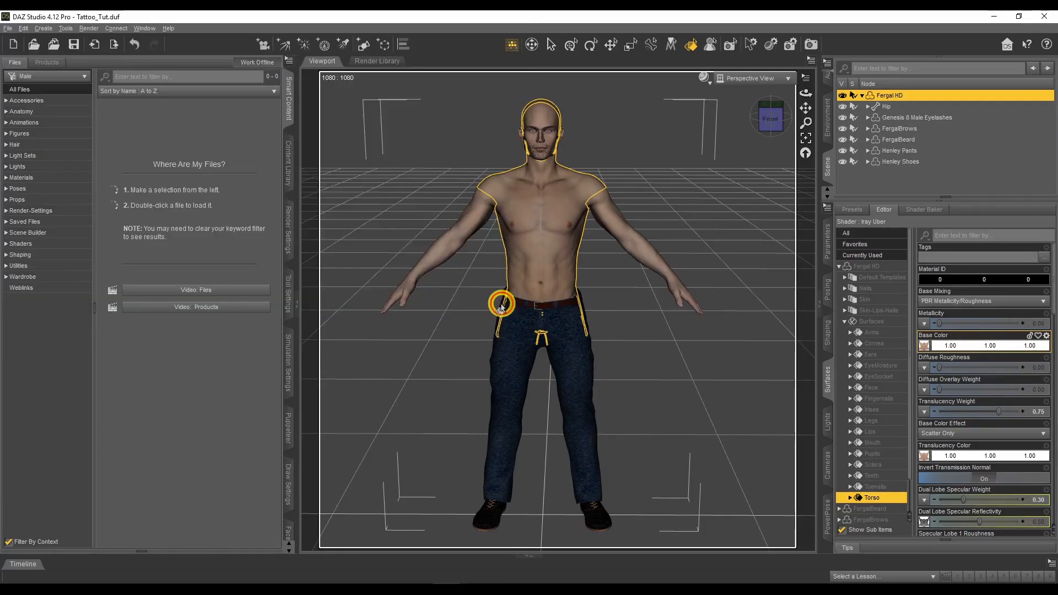
pyautogui.moveTo(924, 346)
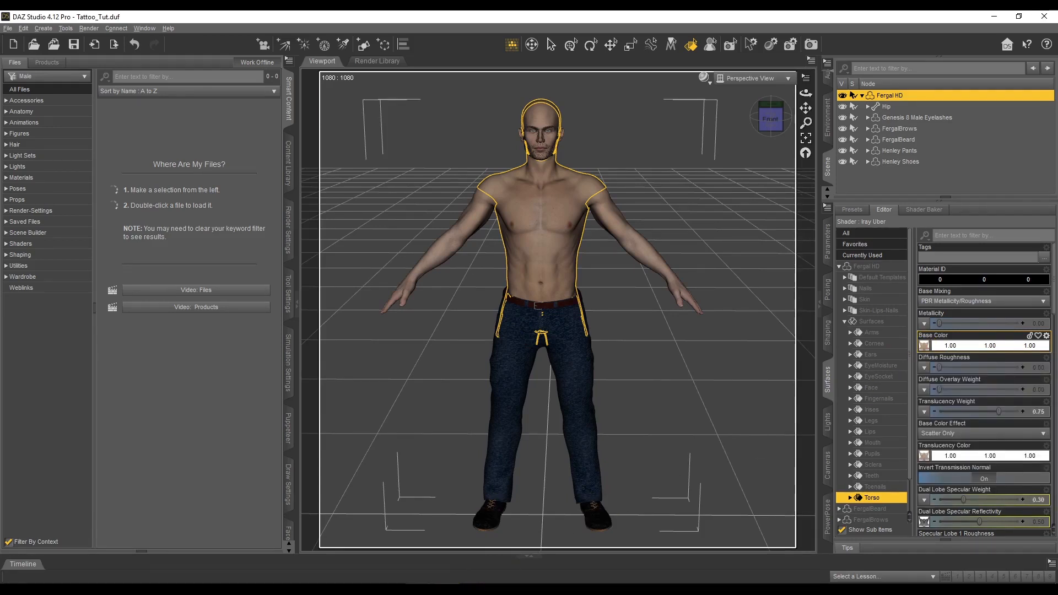
pyautogui.click(389, 586)
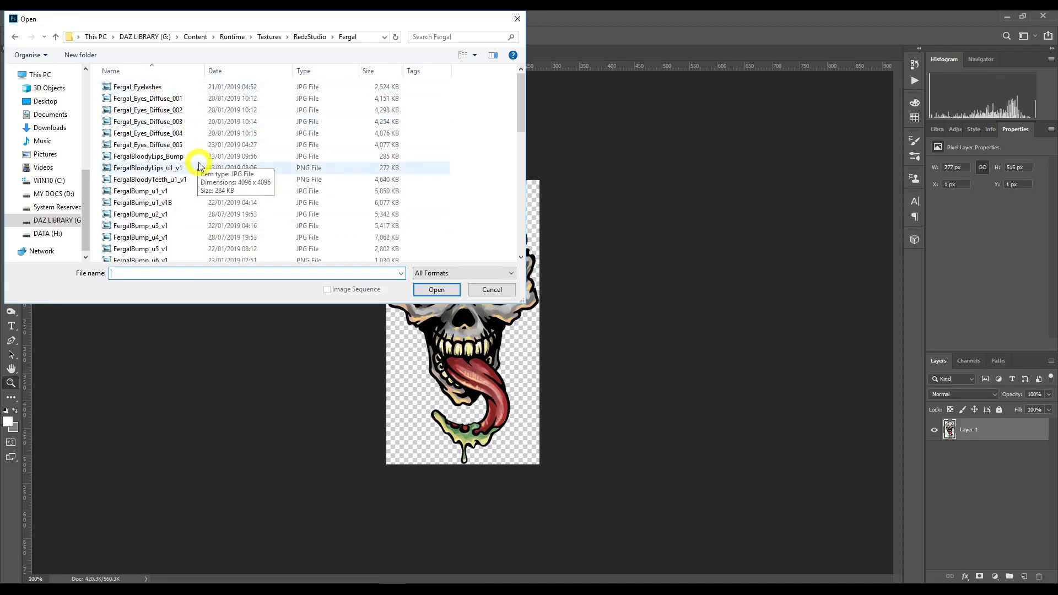
# Step: Pick FergalDiffuse_u2_v1 in the texture folder, preview the image and close the preview
pyautogui.scroll(-2, 161, 171)
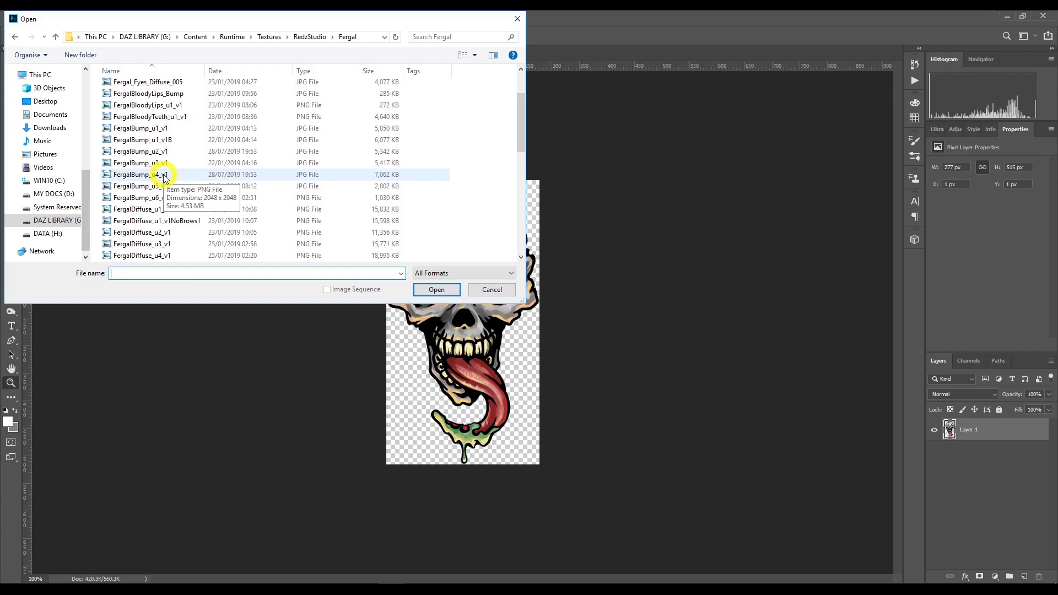
pyautogui.scroll(-1, 164, 177)
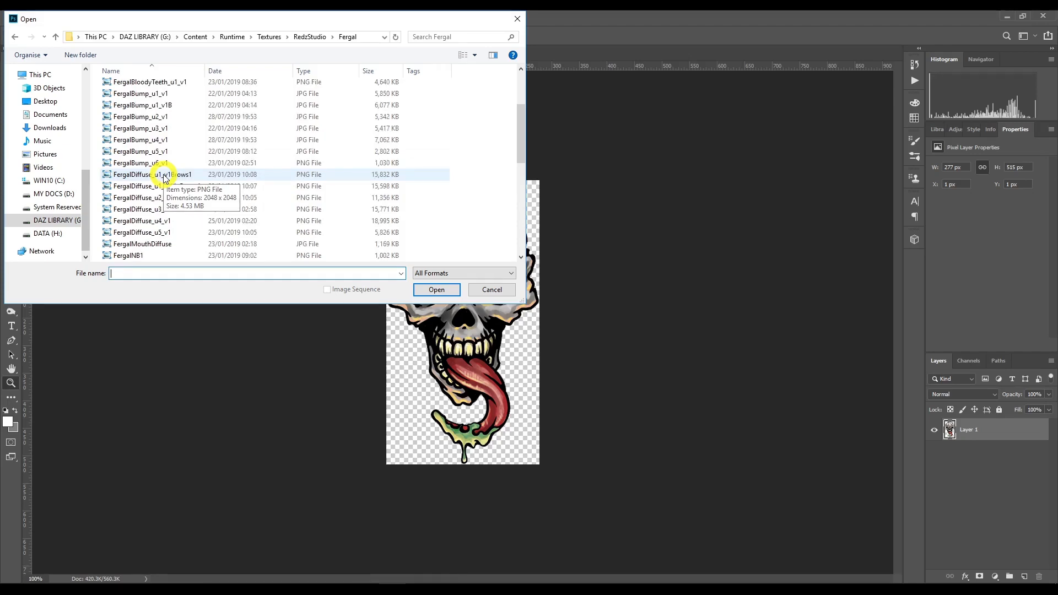
pyautogui.rightClick(148, 204)
pyautogui.click(173, 222)
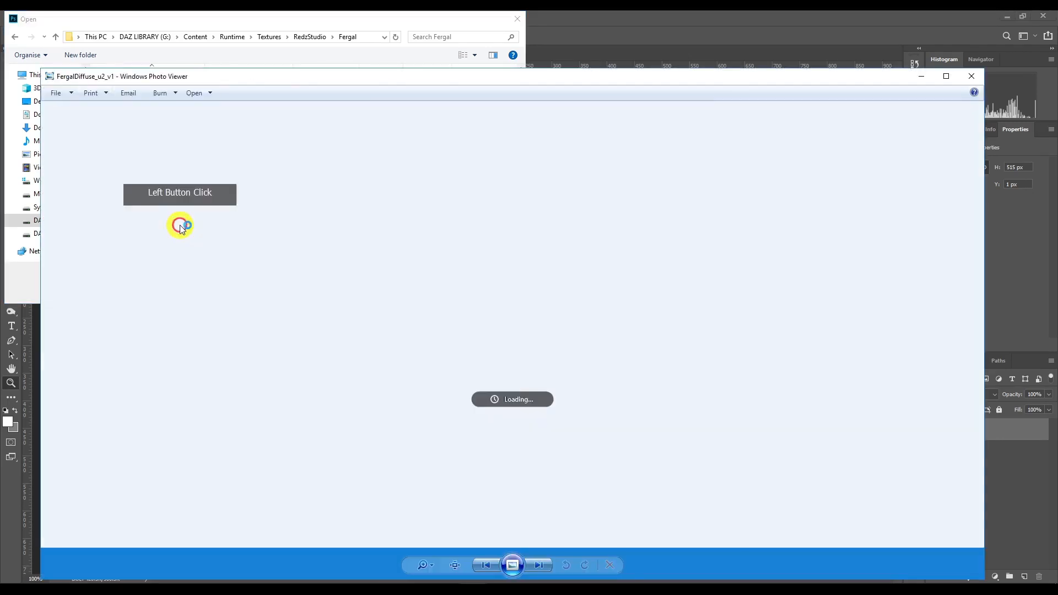
pyautogui.click(971, 76)
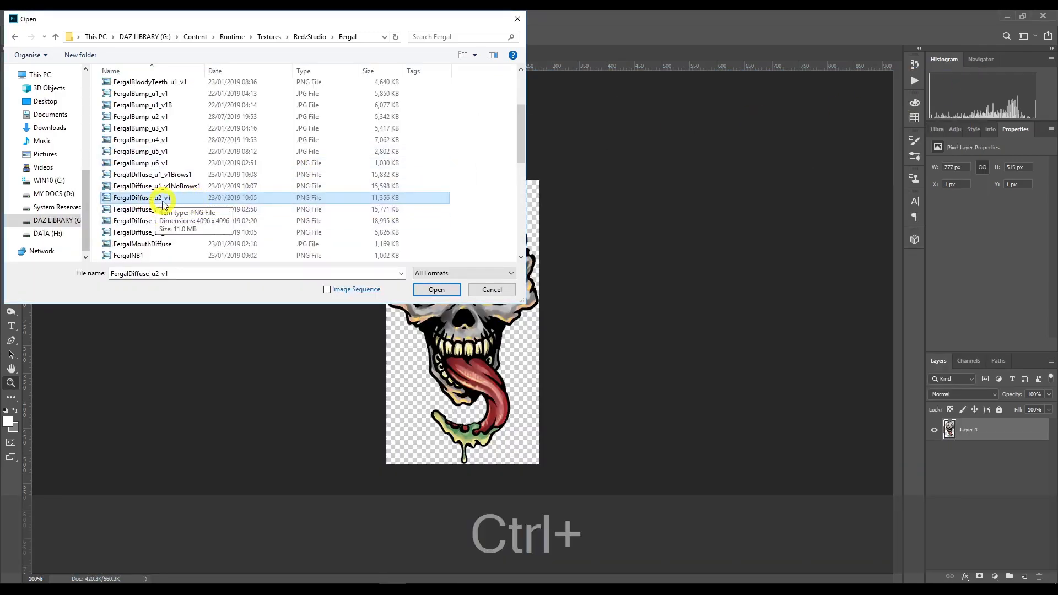
# Step: Add FergalBump_u2_v1 and FergalSpecular_u2_v1 to the selected diffuse map and open all three files
pyautogui.keyDown('ctrl'); pyautogui.click(160, 119); pyautogui.keyUp('ctrl')
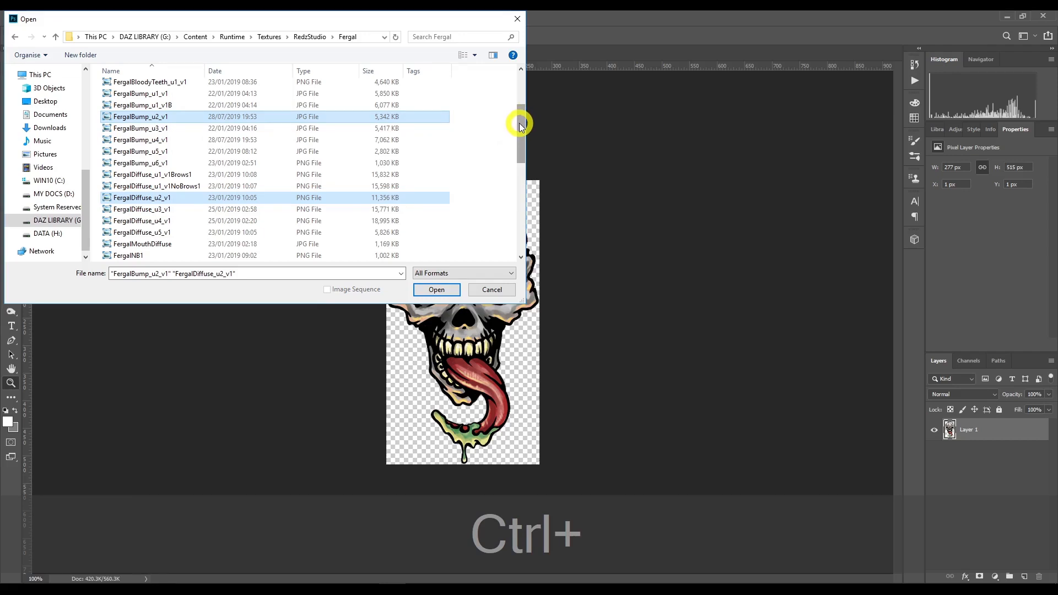
pyautogui.moveTo(520, 126); pyautogui.dragTo(518, 196)
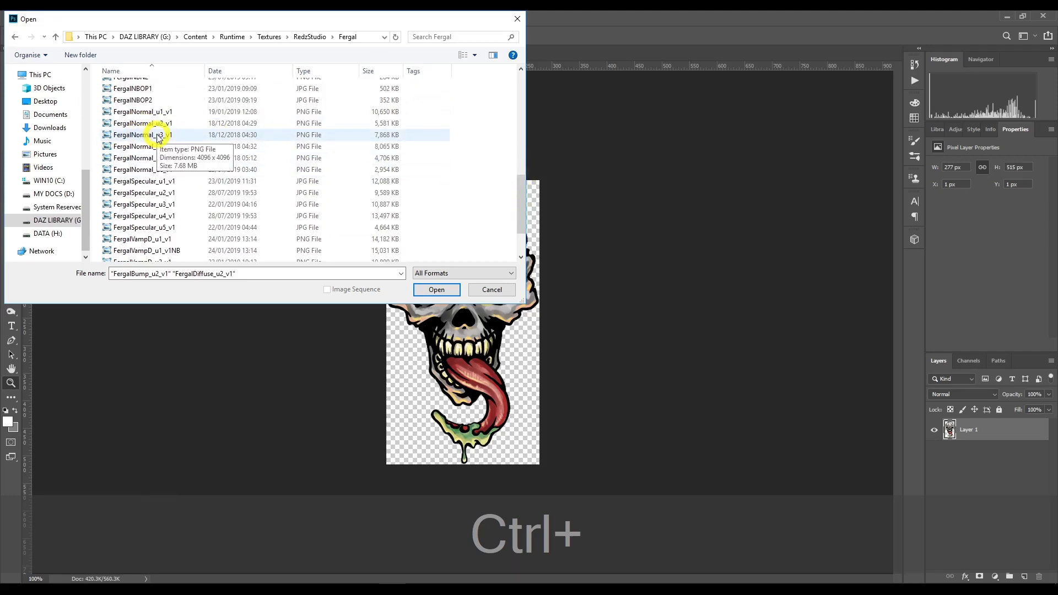
pyautogui.moveTo(518, 183); pyautogui.dragTo(520, 192)
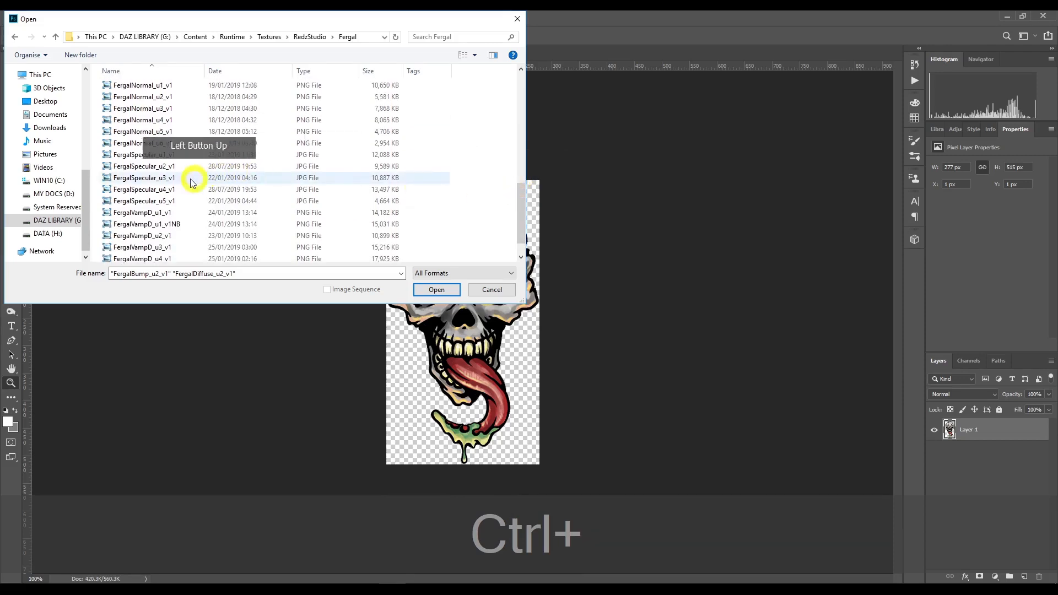
pyautogui.keyDown('ctrl'); pyautogui.click(147, 166); pyautogui.keyUp('ctrl')
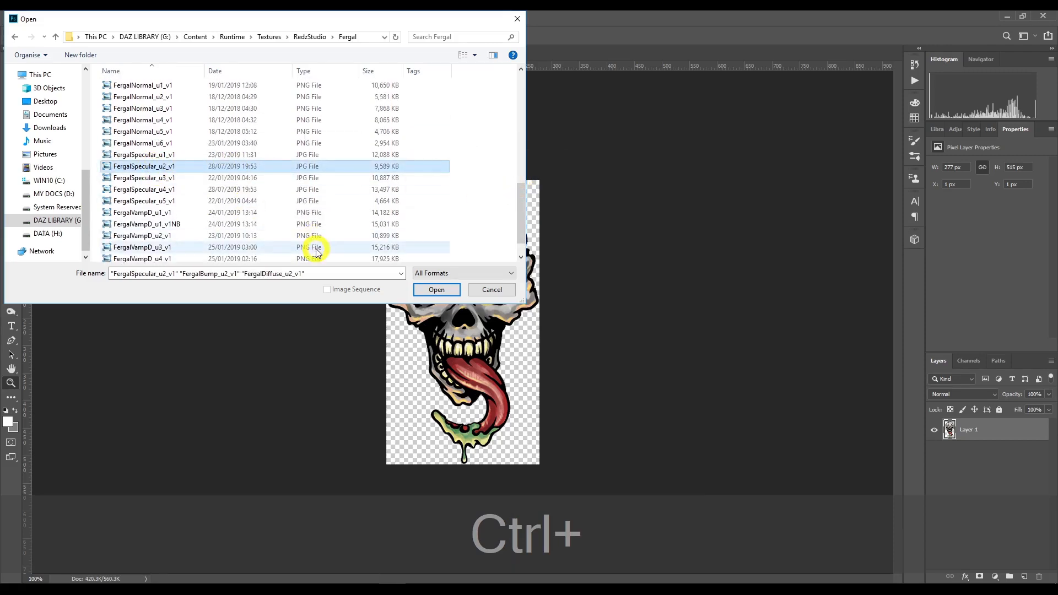
pyautogui.click(439, 291)
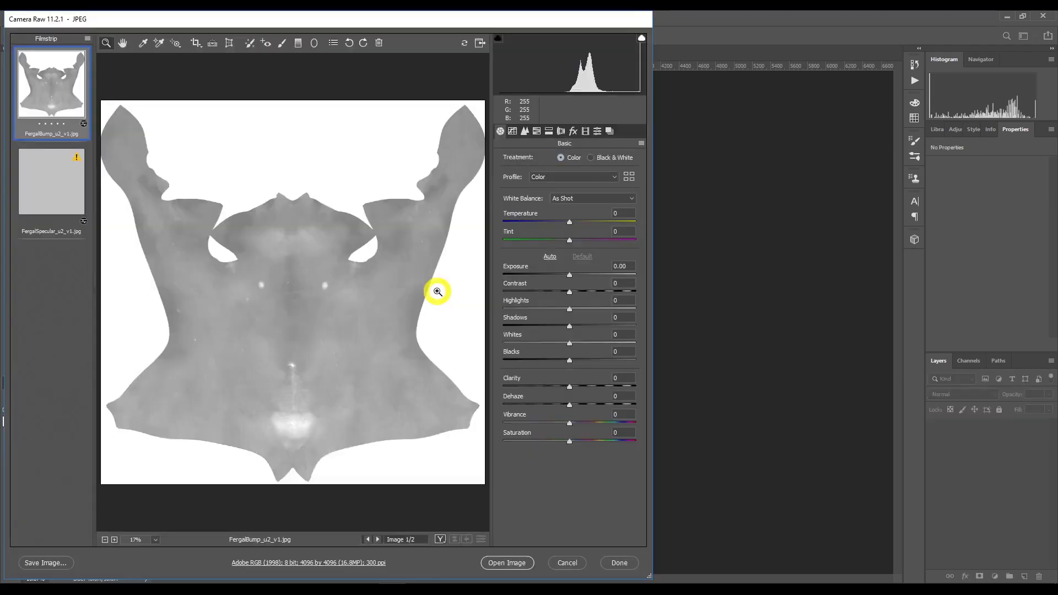
# Step: Open the bump and specular maps together from Camera Raw and duplicate the specular map's Background layer into FergalDiffuse_u2_v1.png
pyautogui.keyDown('ctrl'); pyautogui.click(65, 189); pyautogui.keyUp('ctrl')
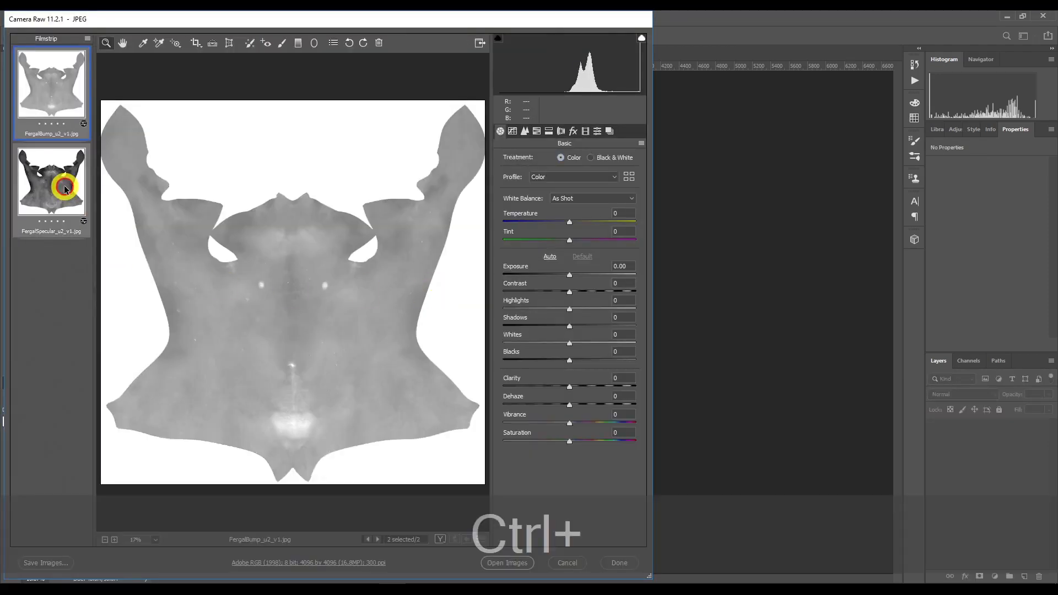
pyautogui.click(494, 560)
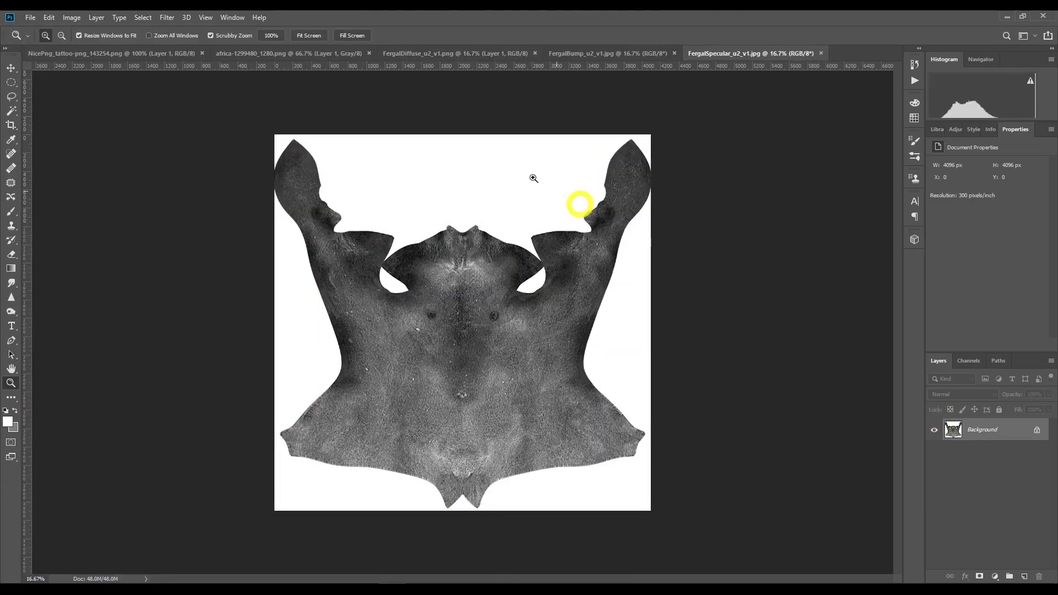
pyautogui.rightClick(965, 430)
pyautogui.click(983, 445)
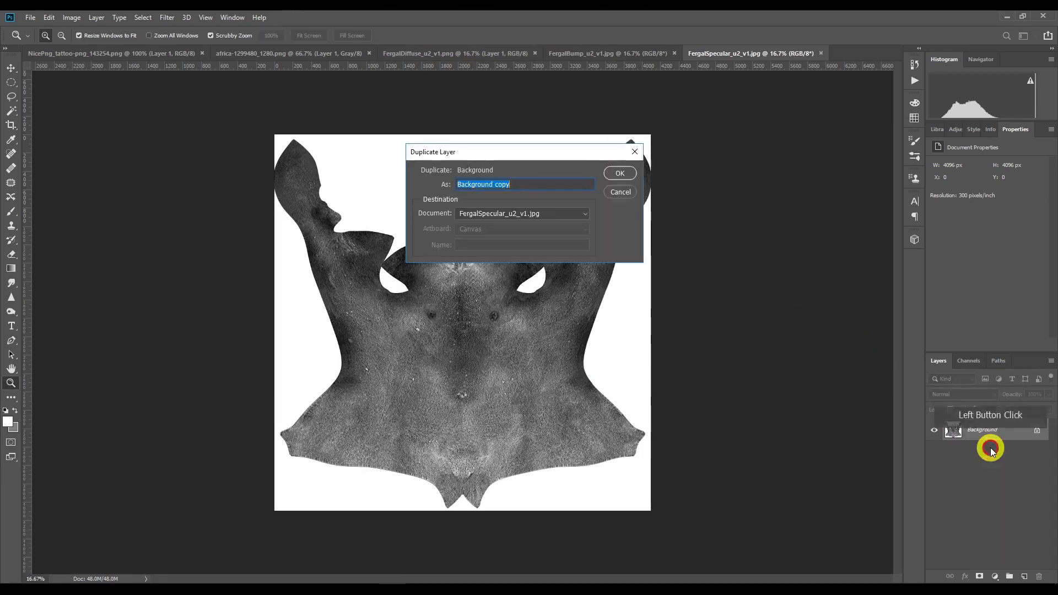
pyautogui.click(548, 220)
pyautogui.click(547, 242)
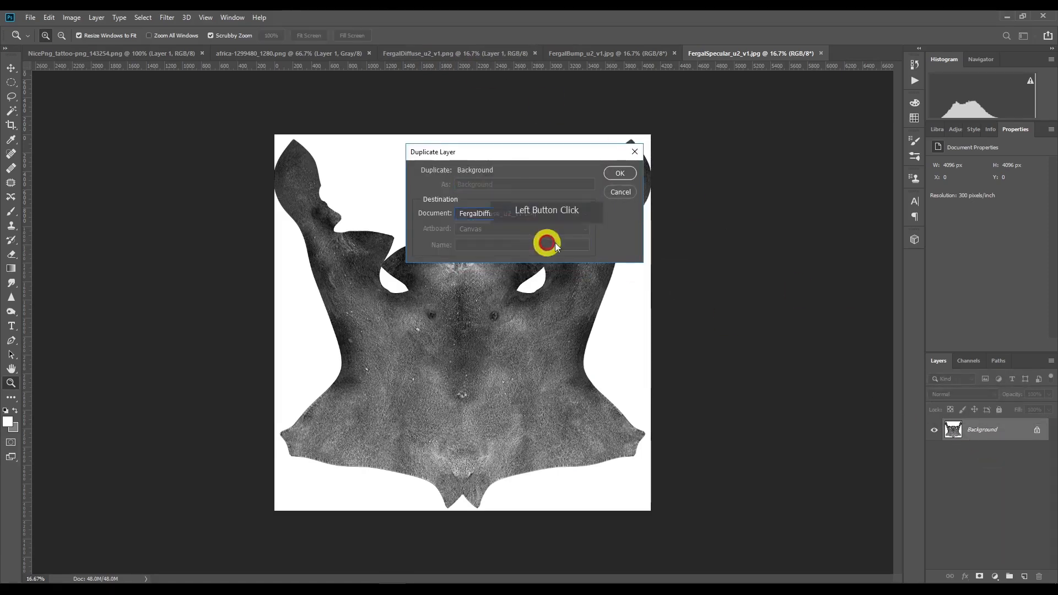
pyautogui.click(619, 174)
# Step: Duplicate the Background layer of FergalBump_u2_v1.jpg into the FergalDiffuse_u2_v1.png document
pyautogui.click(625, 54)
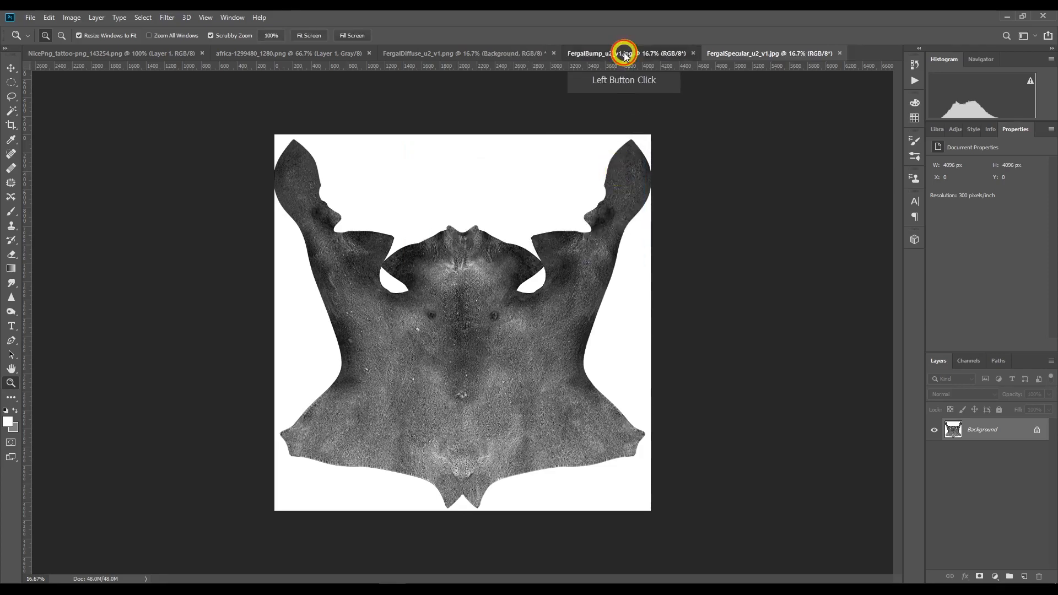
pyautogui.click(938, 364)
pyautogui.click(974, 430)
pyautogui.rightClick(972, 430)
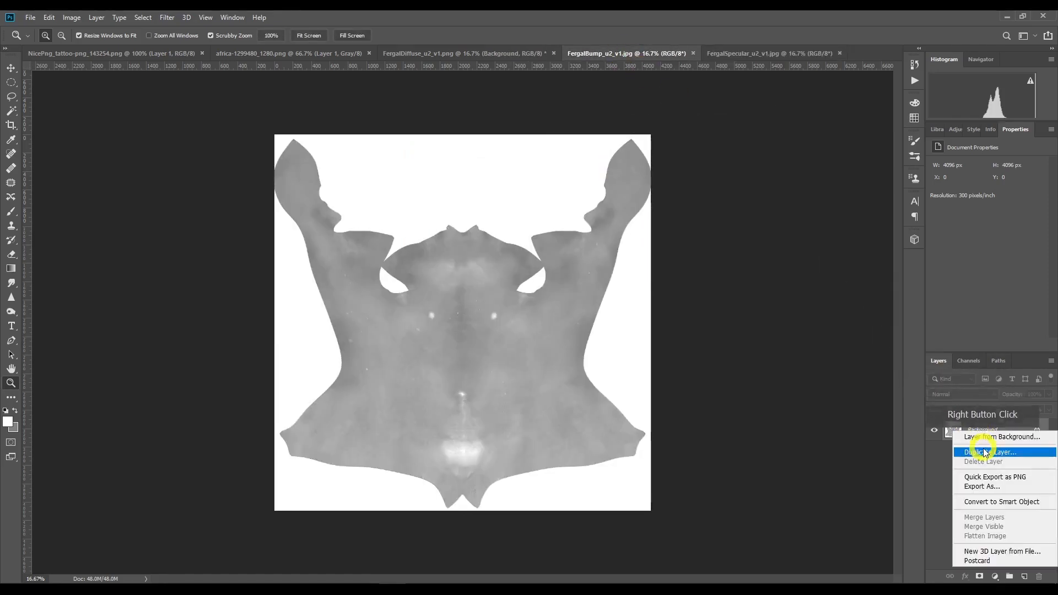
pyautogui.click(985, 452)
pyautogui.click(528, 216)
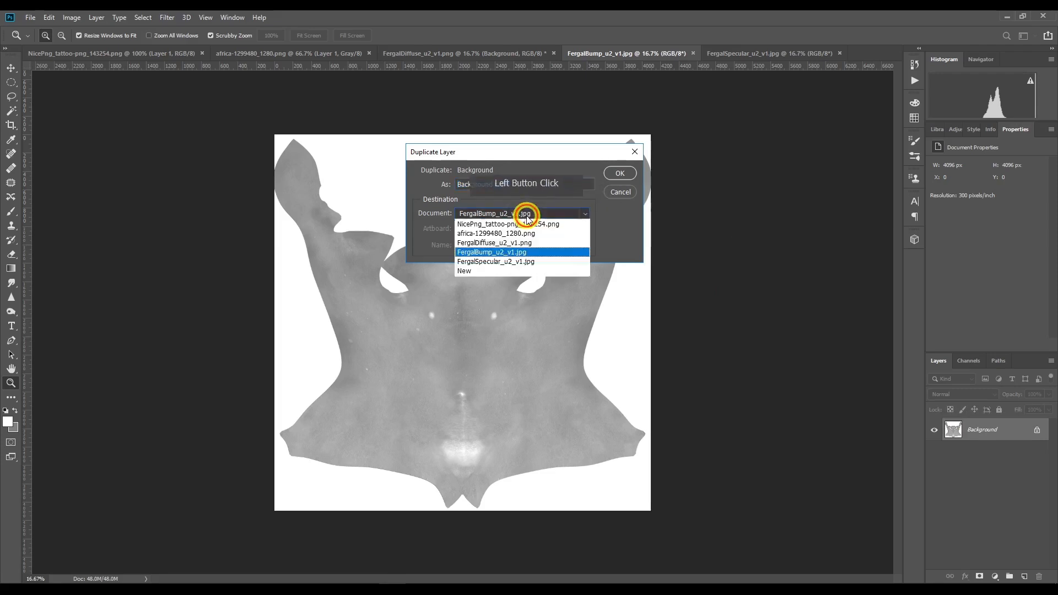
pyautogui.click(521, 243)
pyautogui.click(616, 174)
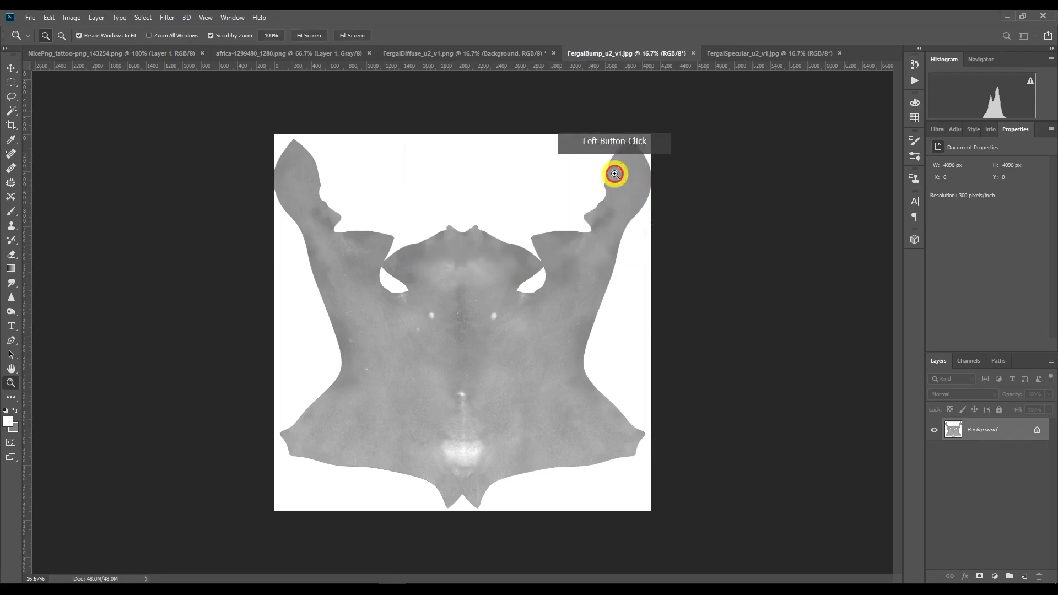
# Step: Close the separate bump and specular documents without saving and select Layer 1 in the diffuse document
pyautogui.click(693, 53)
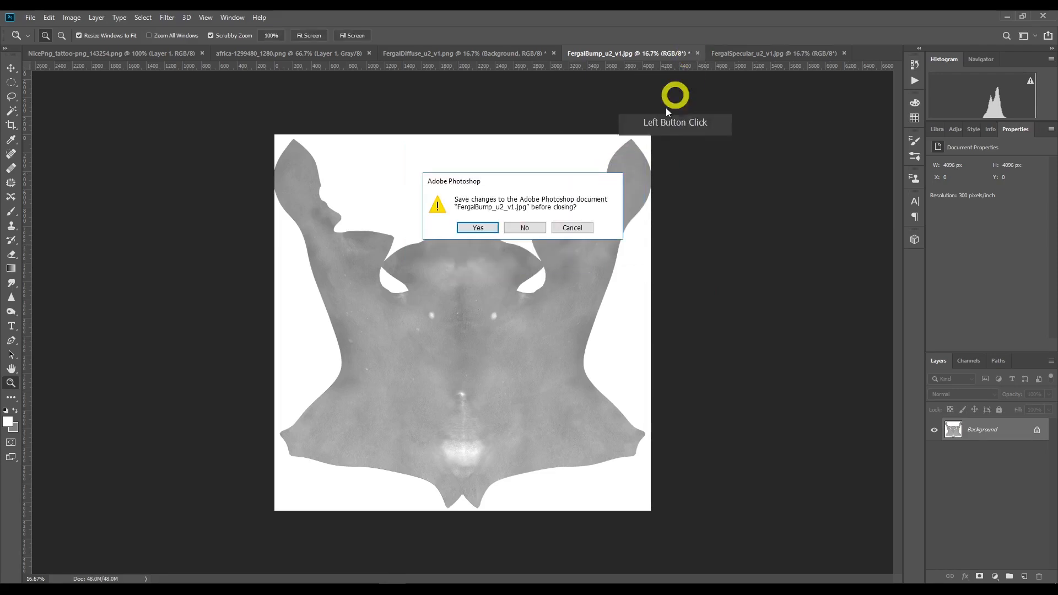
pyautogui.click(526, 228)
pyautogui.click(704, 54)
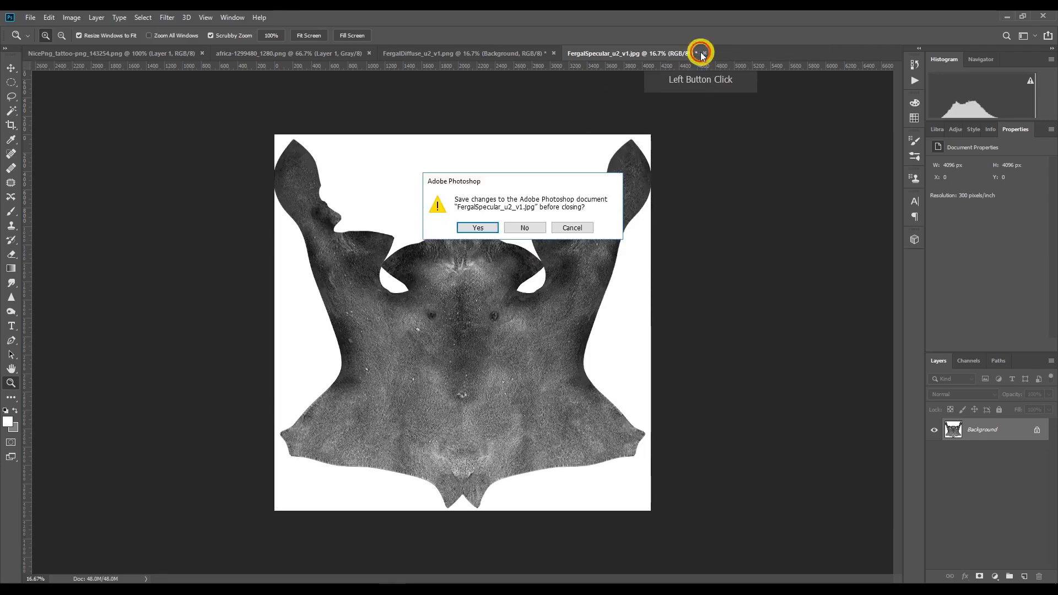
pyautogui.click(536, 227)
pyautogui.click(460, 40)
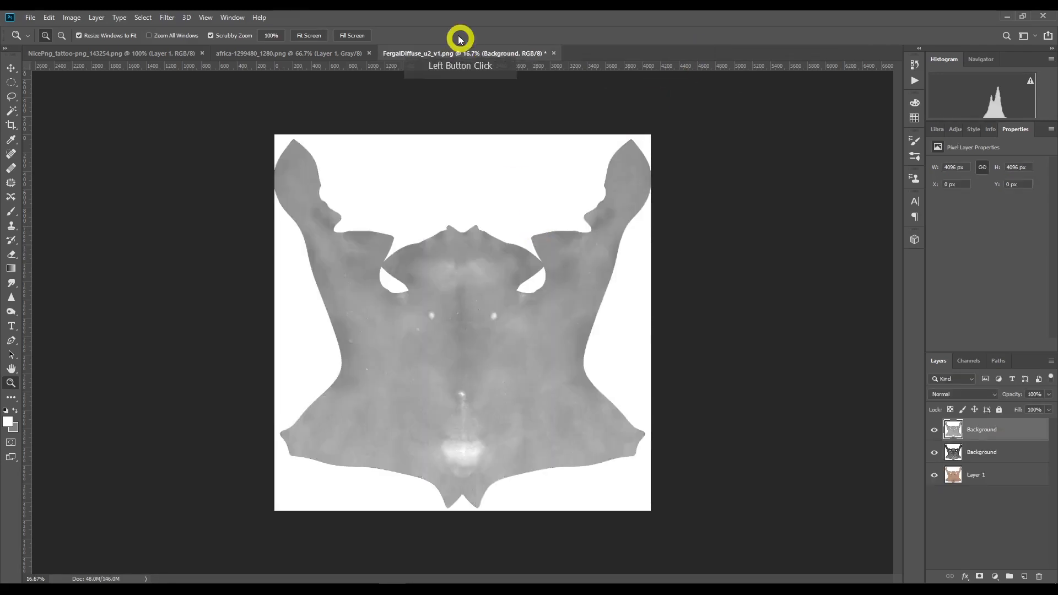
pyautogui.click(986, 480)
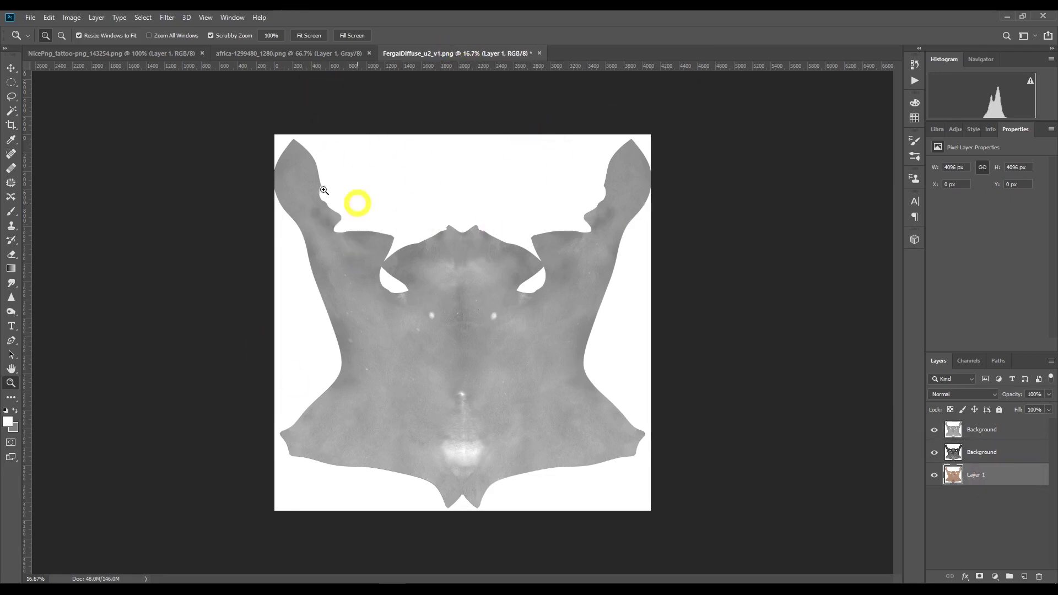
# Step: Save the layered document in Photoshop format as FergalDiffuse_u2_v1 in a new Tattoo2 folder inside Custom Textures
pyautogui.click(31, 18)
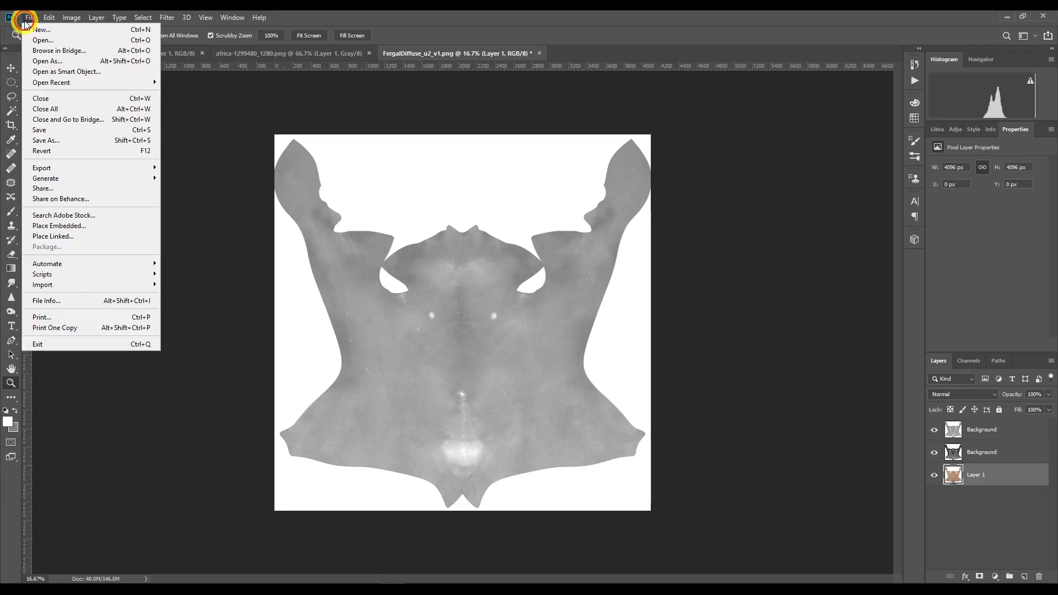
pyautogui.click(65, 137)
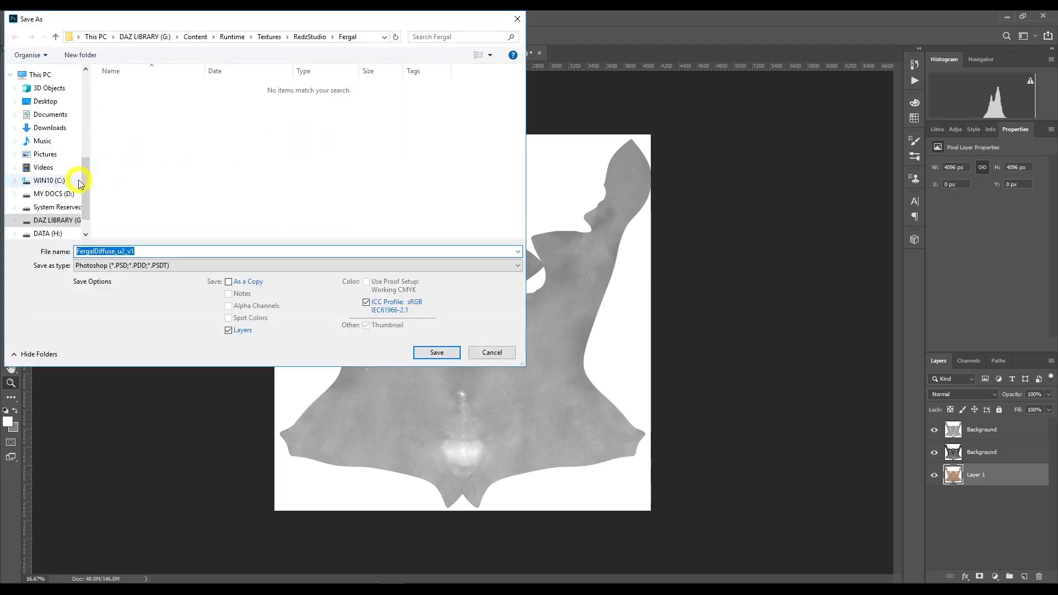
pyautogui.moveTo(86, 181); pyautogui.dragTo(87, 104)
pyautogui.click(60, 216)
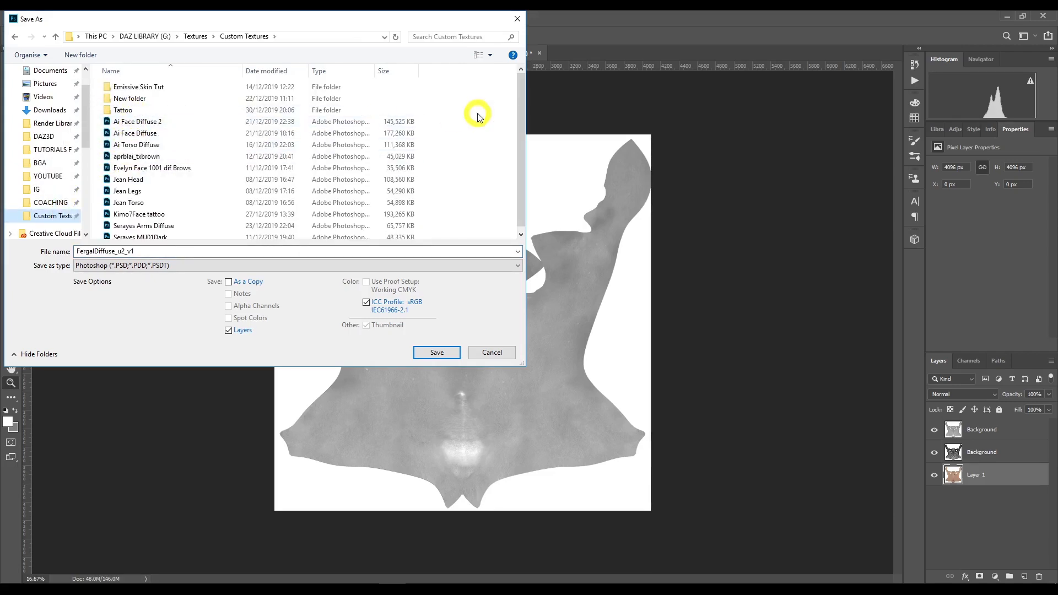
pyautogui.click(89, 55)
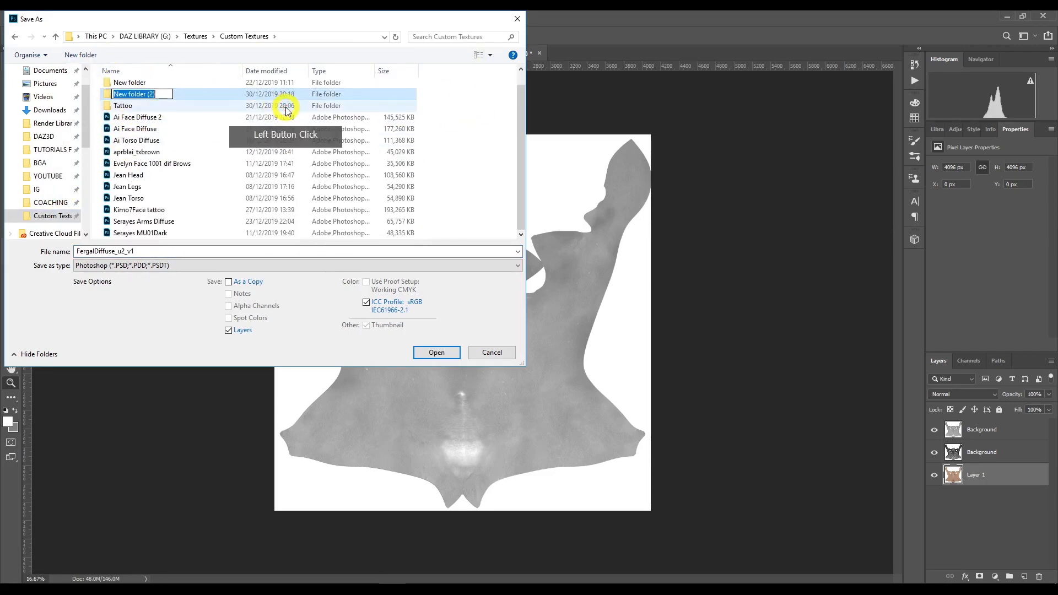
pyautogui.write('Tattoo2')
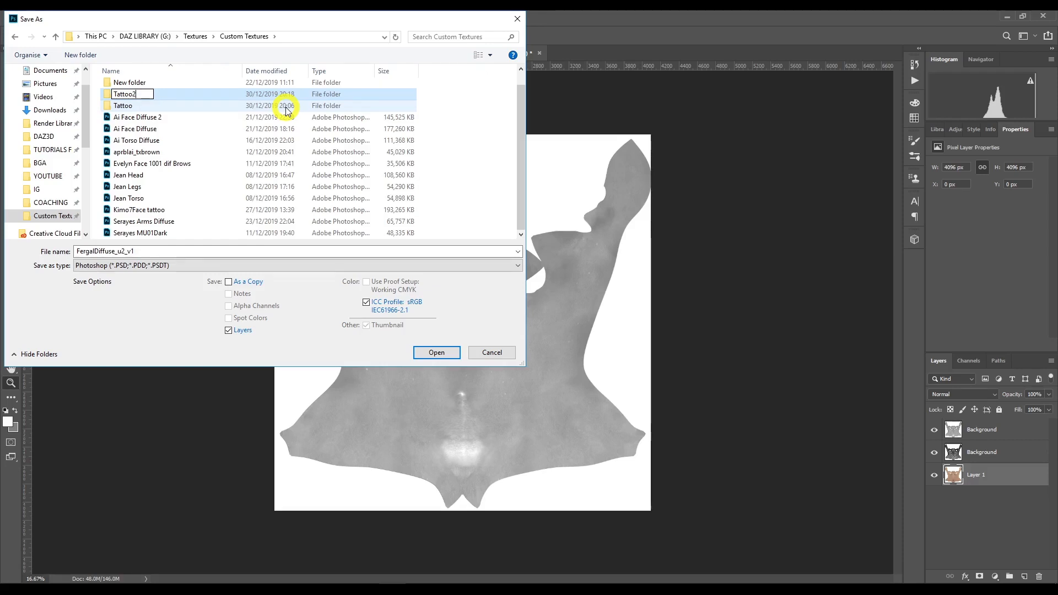
pyautogui.press('Return')
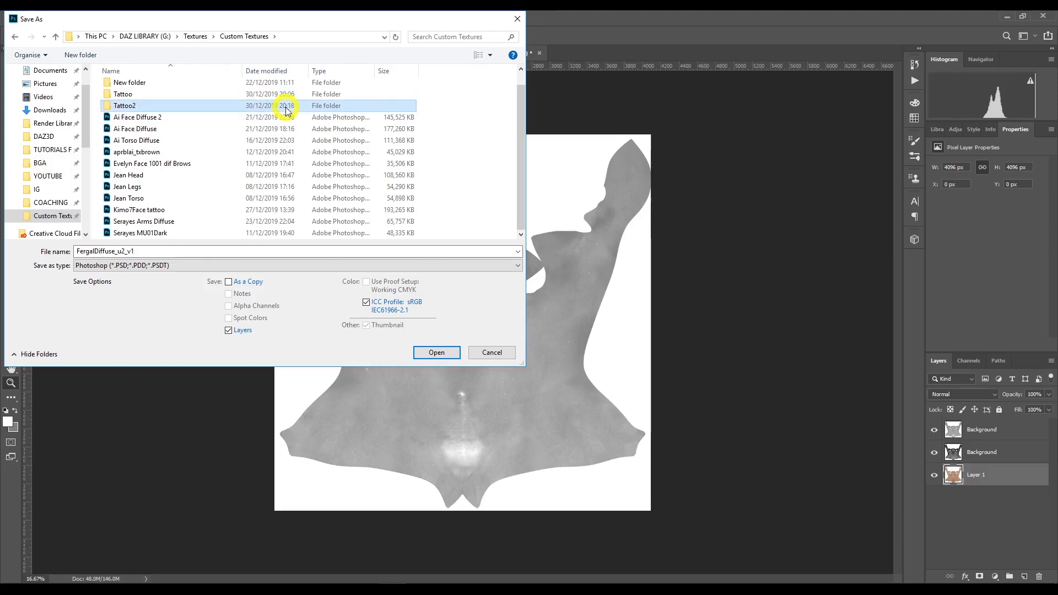
pyautogui.click(435, 354)
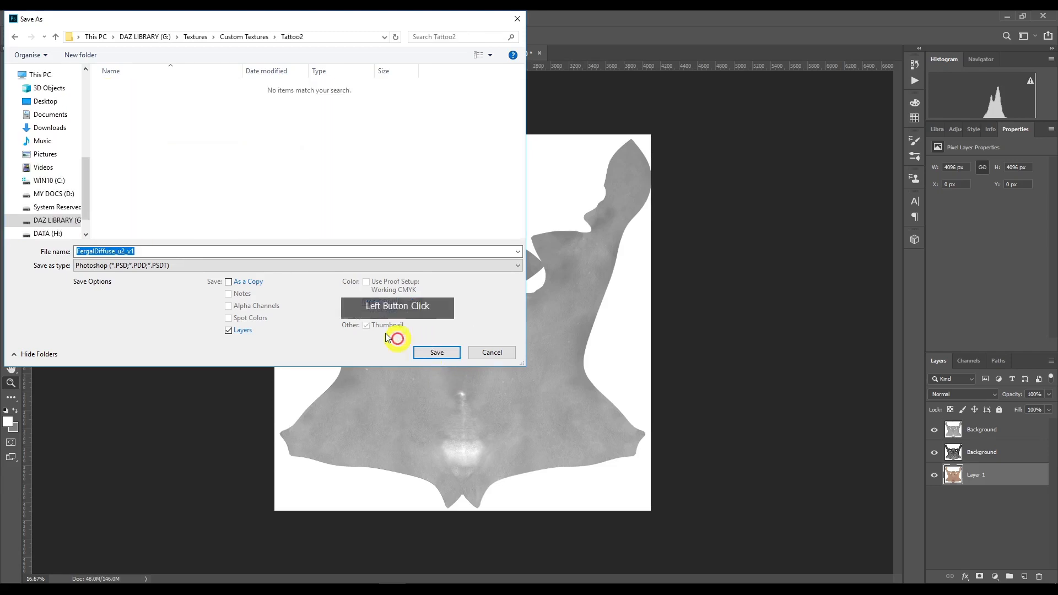
pyautogui.click(95, 252)
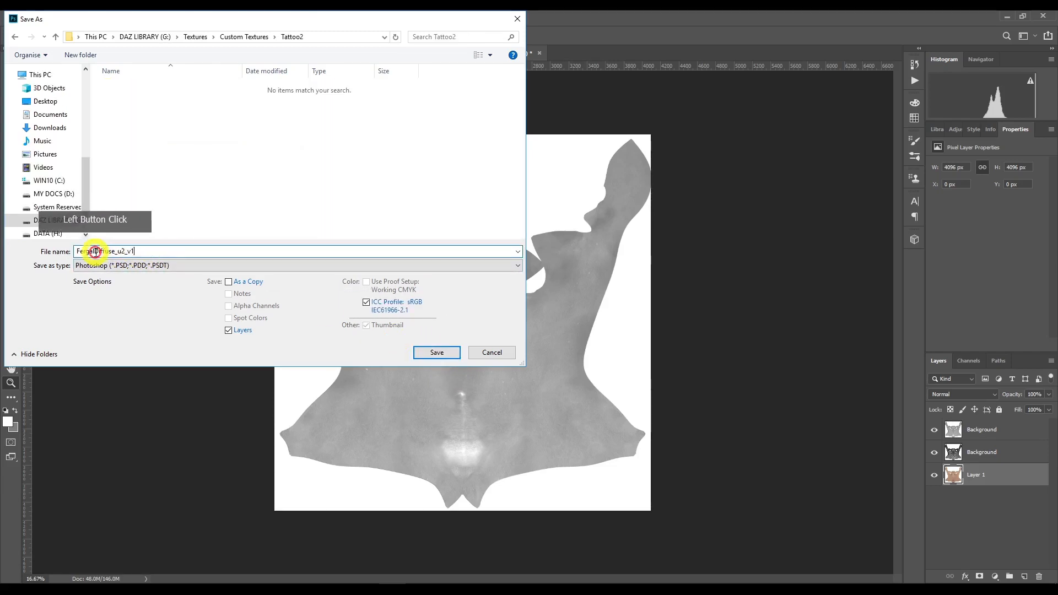
pyautogui.click(437, 353)
# Step: Put the diffuse map's Layer 1 into a new group named base
pyautogui.click(962, 507)
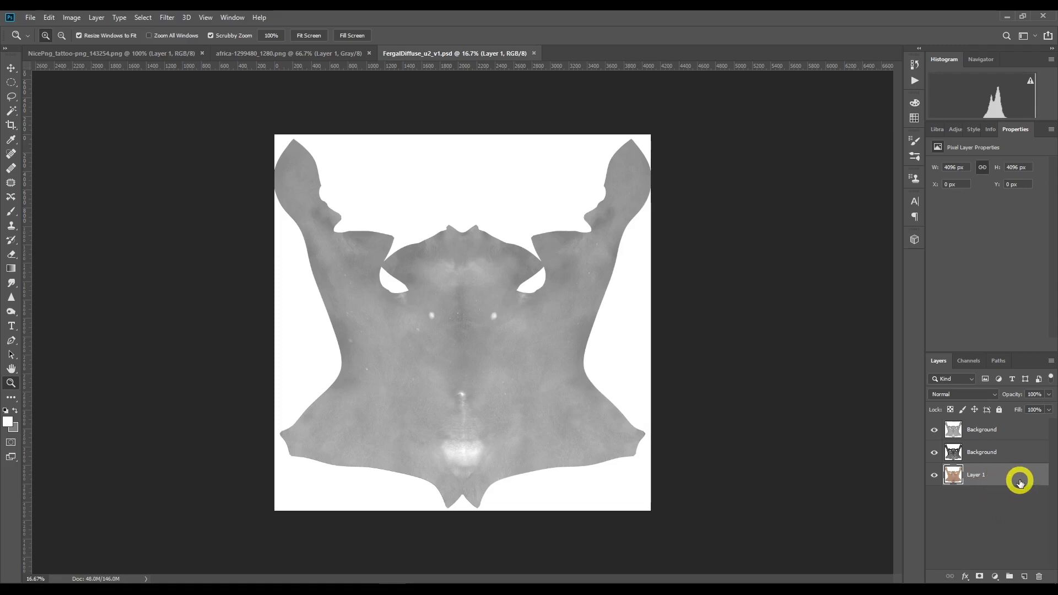
pyautogui.hotkey('ctrl', 'g')
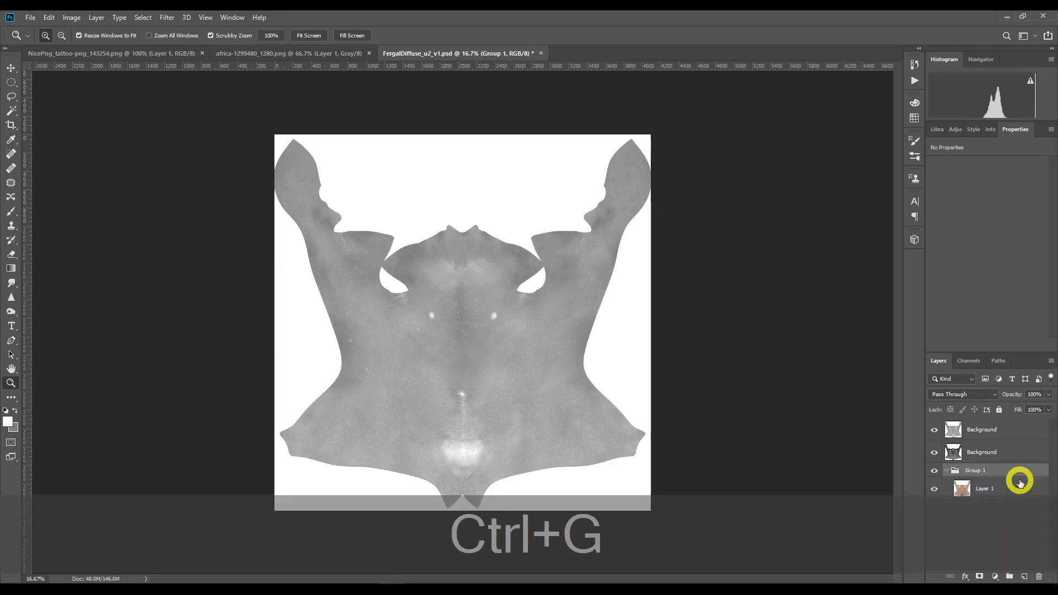
pyautogui.click(985, 474)
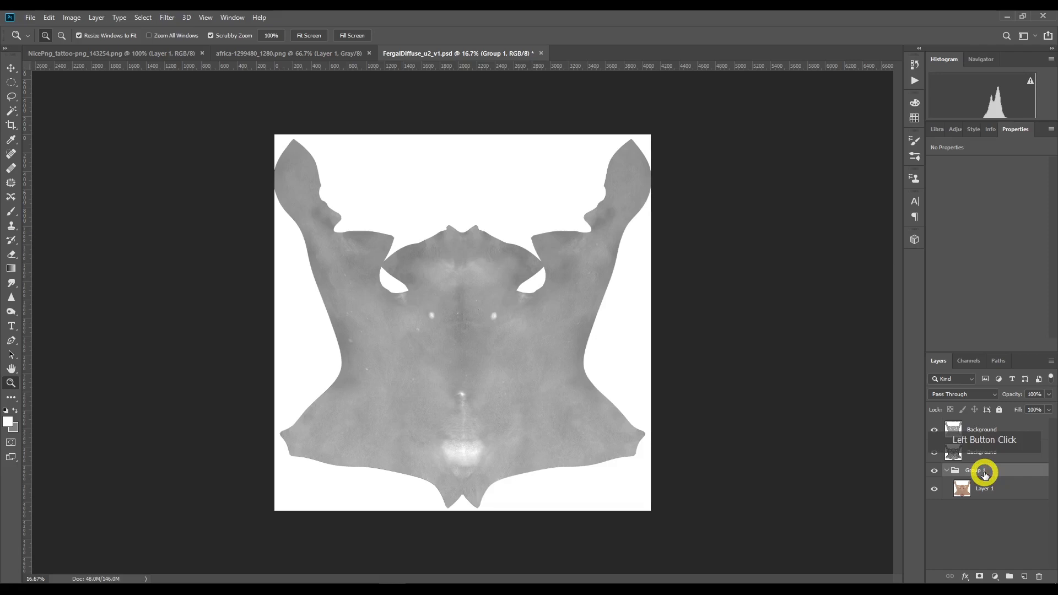
pyautogui.doubleClick(986, 474)
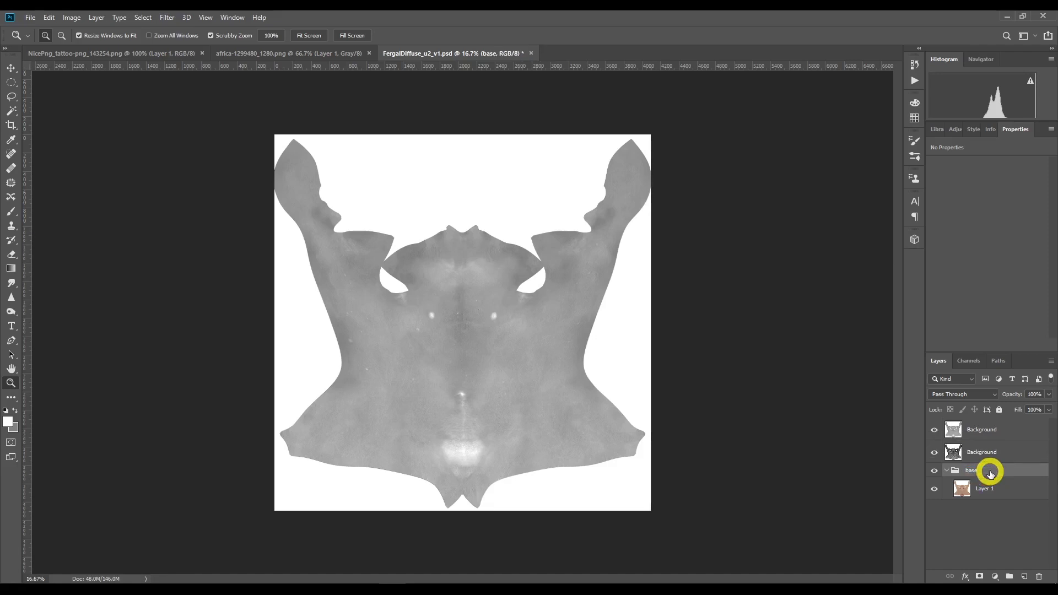
# Step: Put the specular map's Background layer into a new group named Spec
pyautogui.click(984, 453)
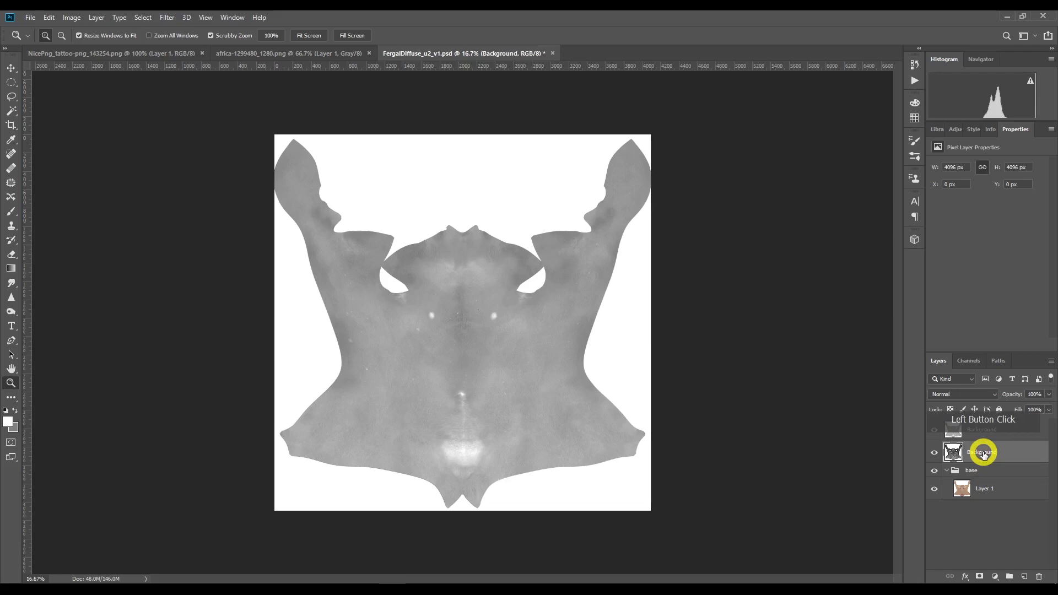
pyautogui.hotkey('ctrl', 'g')
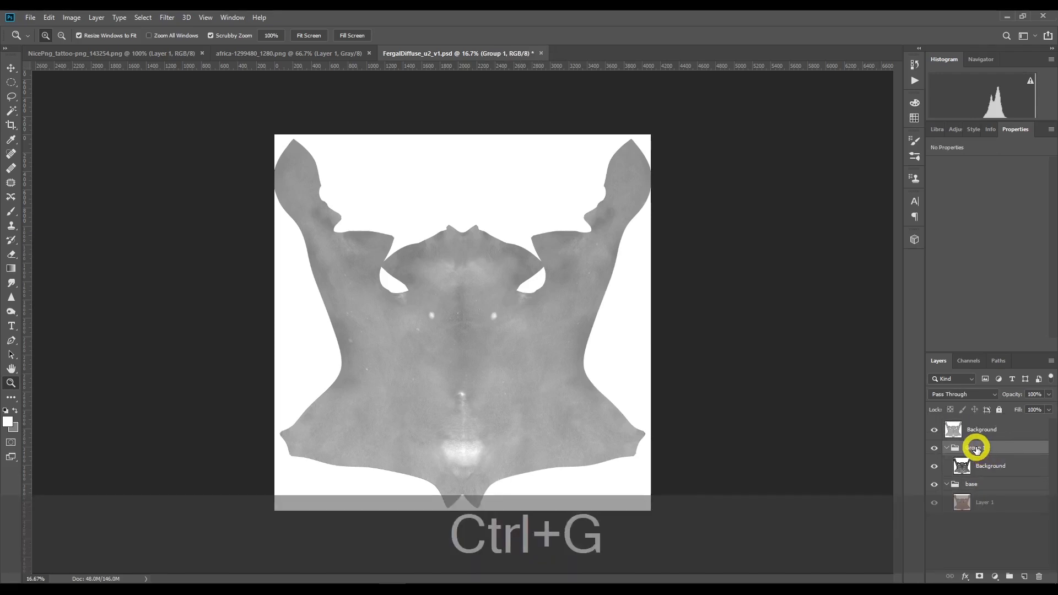
pyautogui.doubleClick(977, 448)
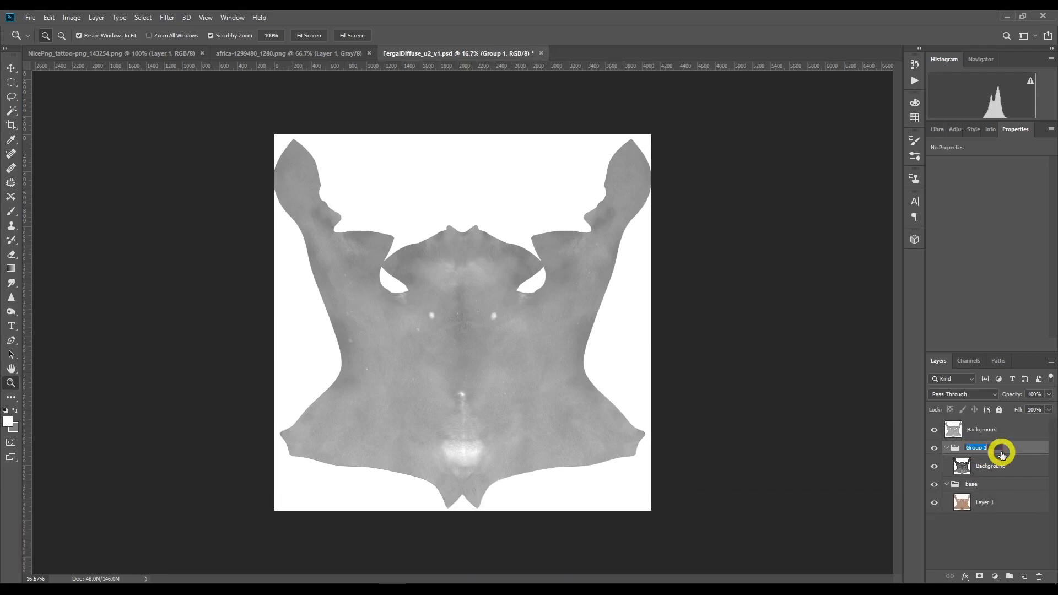
pyautogui.write('Spec')
pyautogui.press('Return')
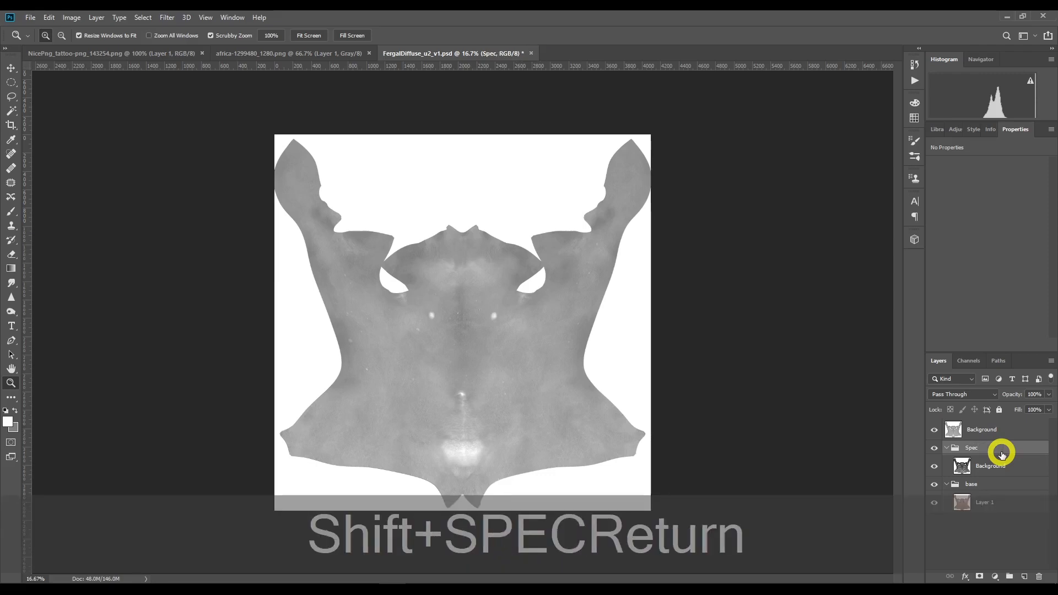
# Step: Put the bump map's Background layer into a new group named bump
pyautogui.click(986, 435)
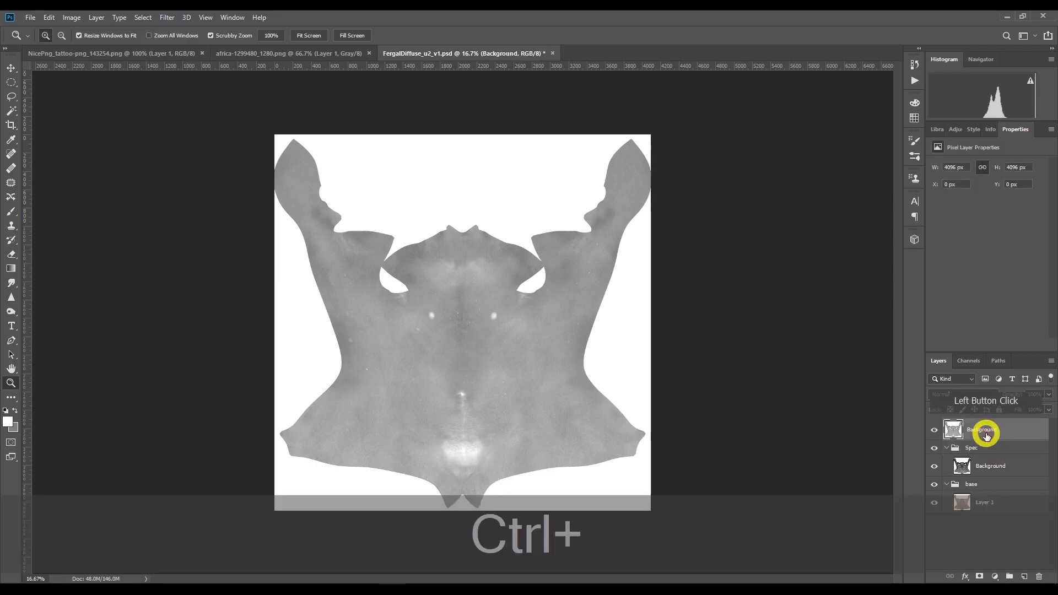
pyautogui.hotkey('ctrl', 'g')
pyautogui.doubleClick(975, 425)
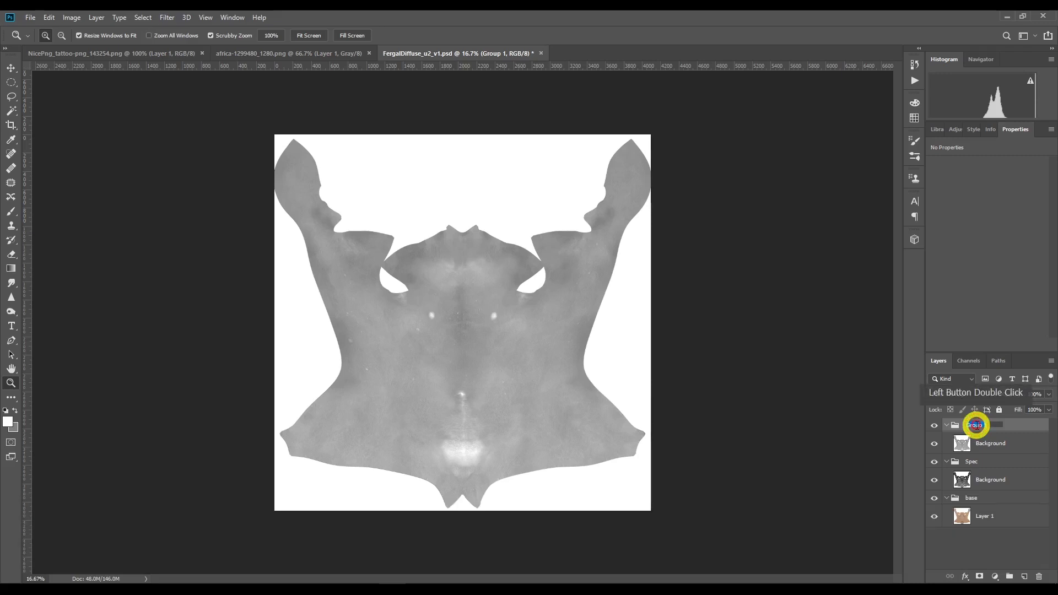
pyautogui.write('bump')
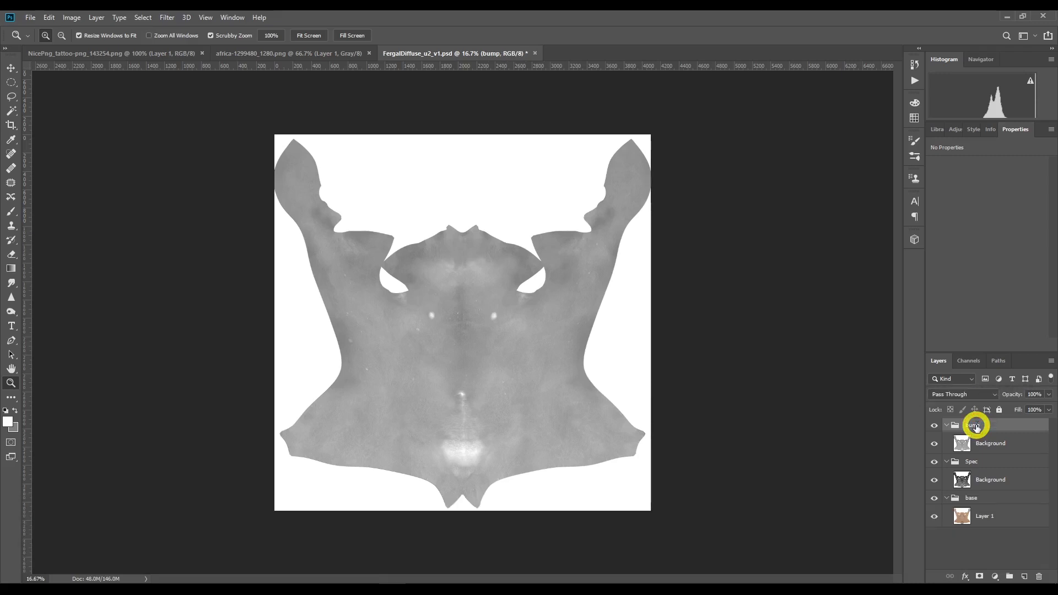
# Step: Collapse the bump, Spec and base groups, deselect all layers and switch to DAZ Studio
pyautogui.click(947, 425)
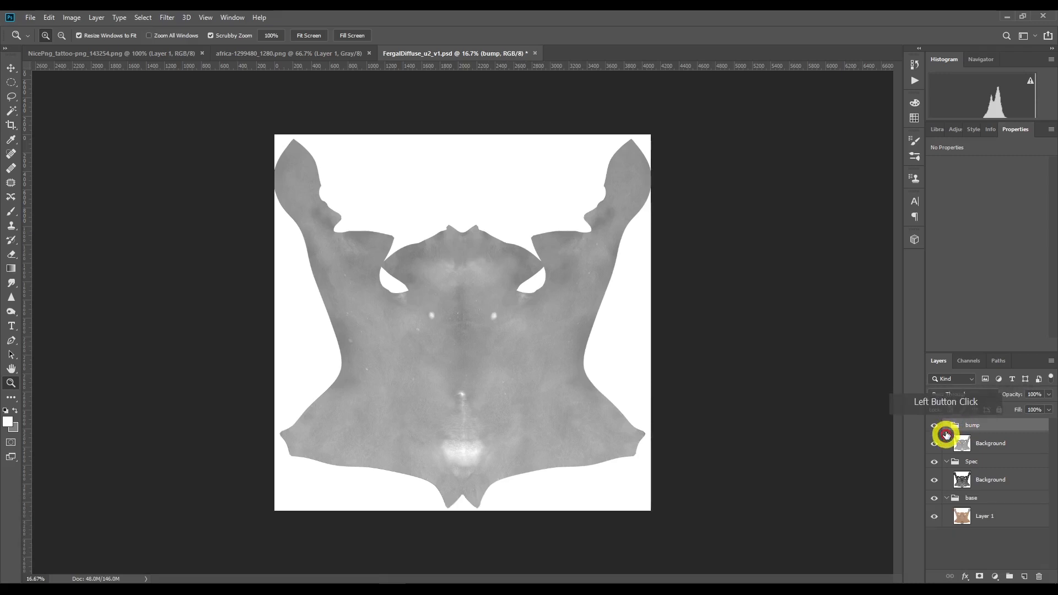
pyautogui.click(947, 439)
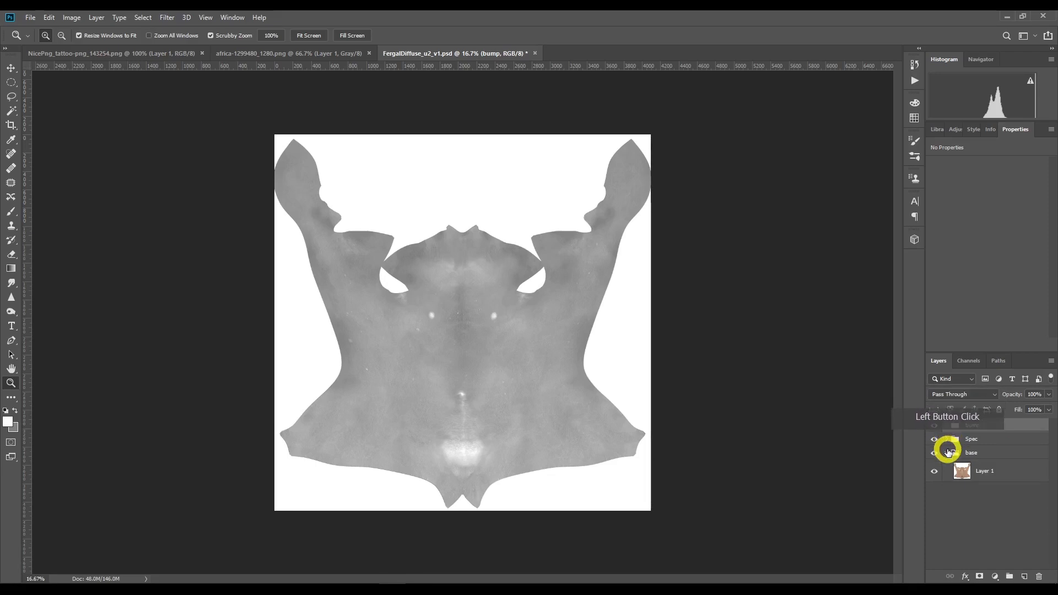
pyautogui.click(947, 453)
pyautogui.click(957, 493)
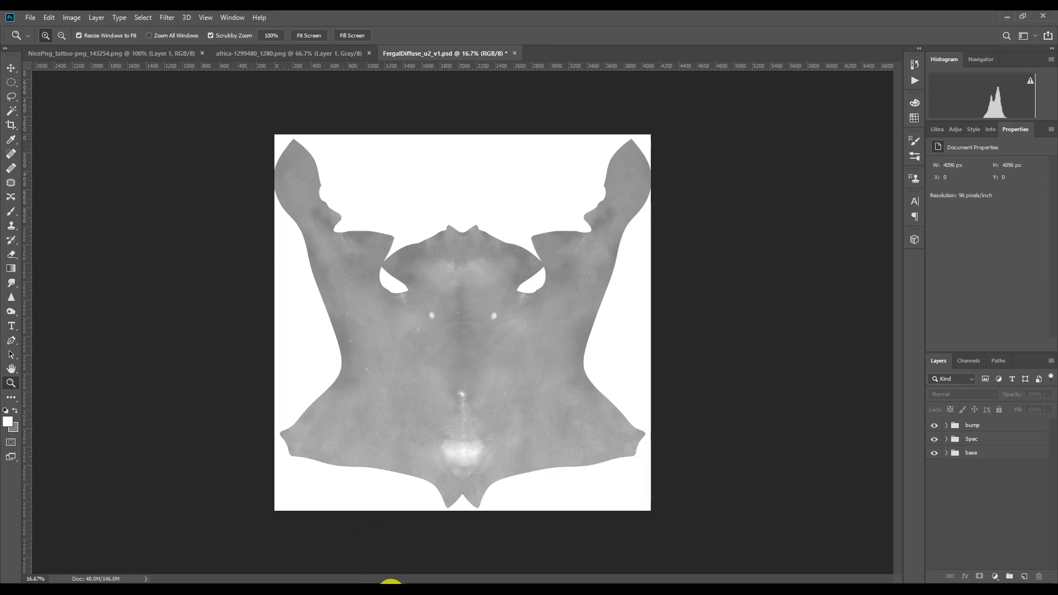
pyautogui.click(442, 594)
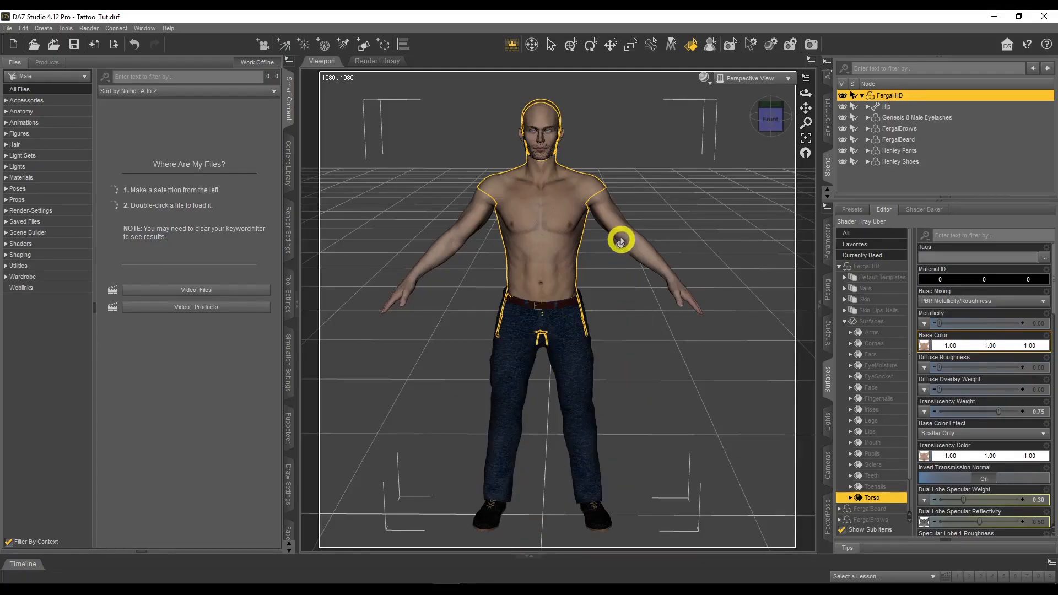
# Step: Select the figure's Arms surface in the viewport and check which map its Base Color uses
pyautogui.click(694, 47)
pyautogui.click(606, 217)
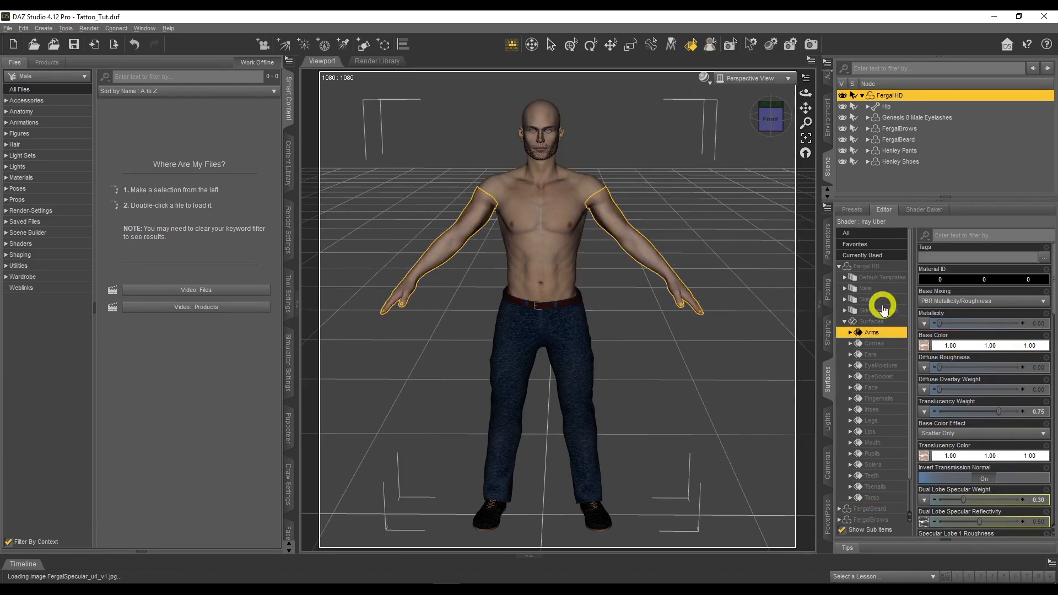
pyautogui.moveTo(925, 350)
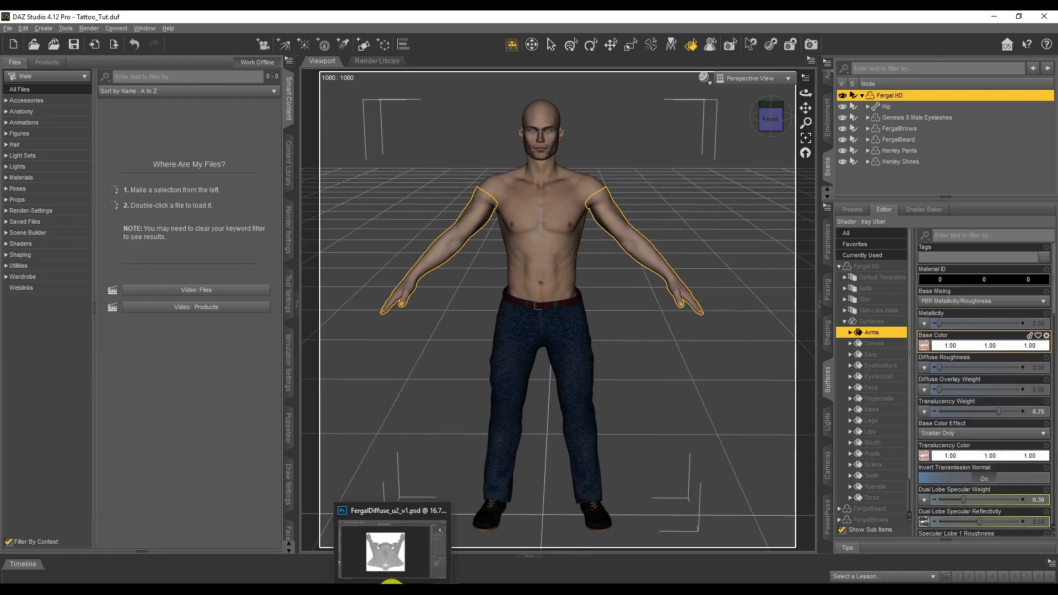
pyautogui.click(392, 585)
pyautogui.click(30, 17)
pyautogui.click(39, 42)
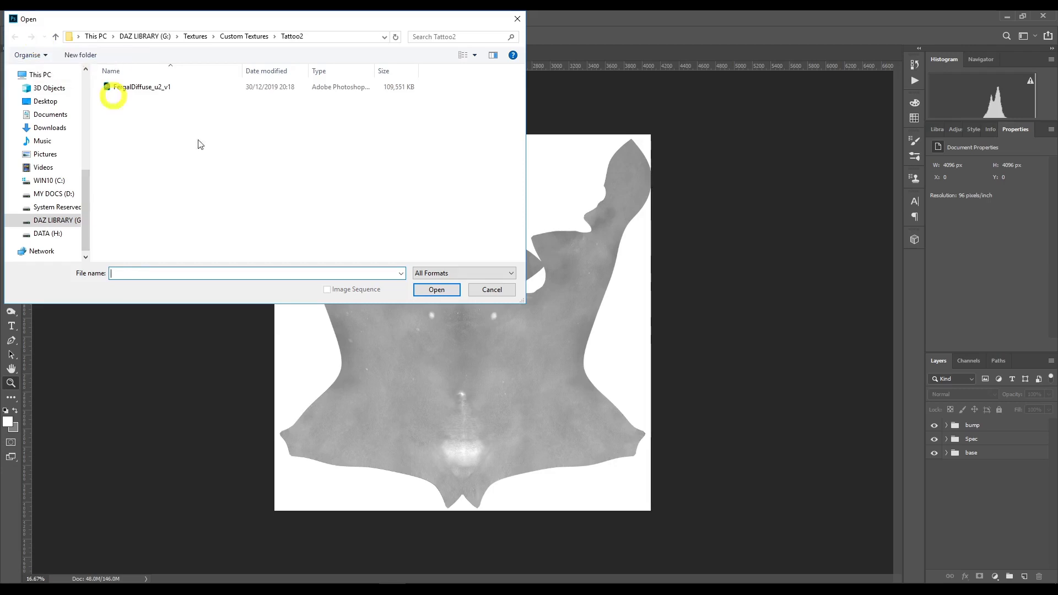
pyautogui.click(484, 290)
pyautogui.click(562, 574)
# Step: Browse for the Arms Base Color image, copy the texture folder's path and cancel without choosing a file
pyautogui.click(947, 348)
pyautogui.click(947, 166)
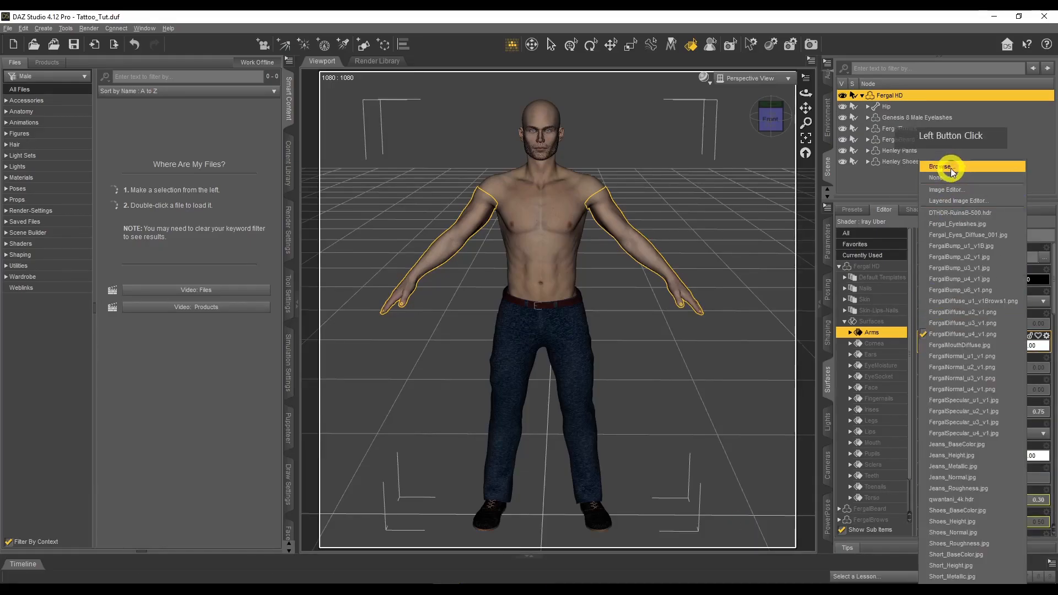
pyautogui.click(416, 112)
pyautogui.click(309, 48)
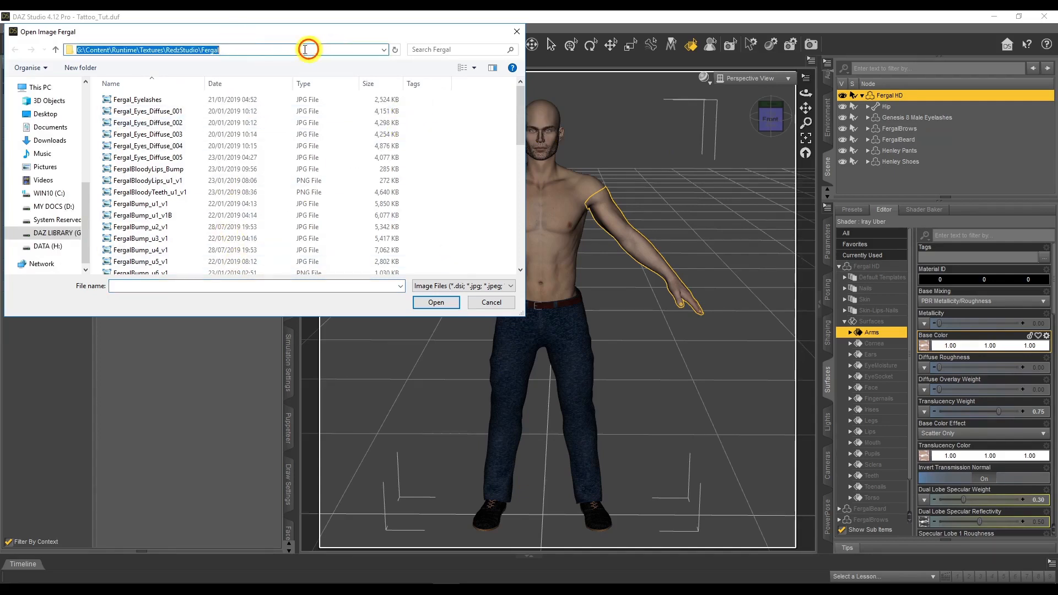
pyautogui.rightClick(248, 50)
pyautogui.click(274, 85)
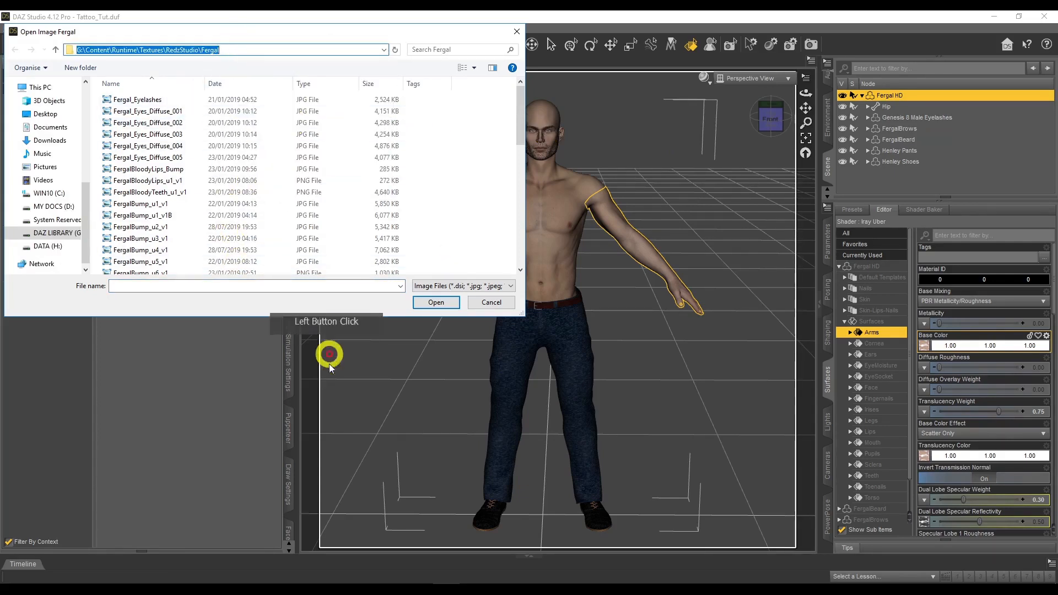
pyautogui.click(489, 304)
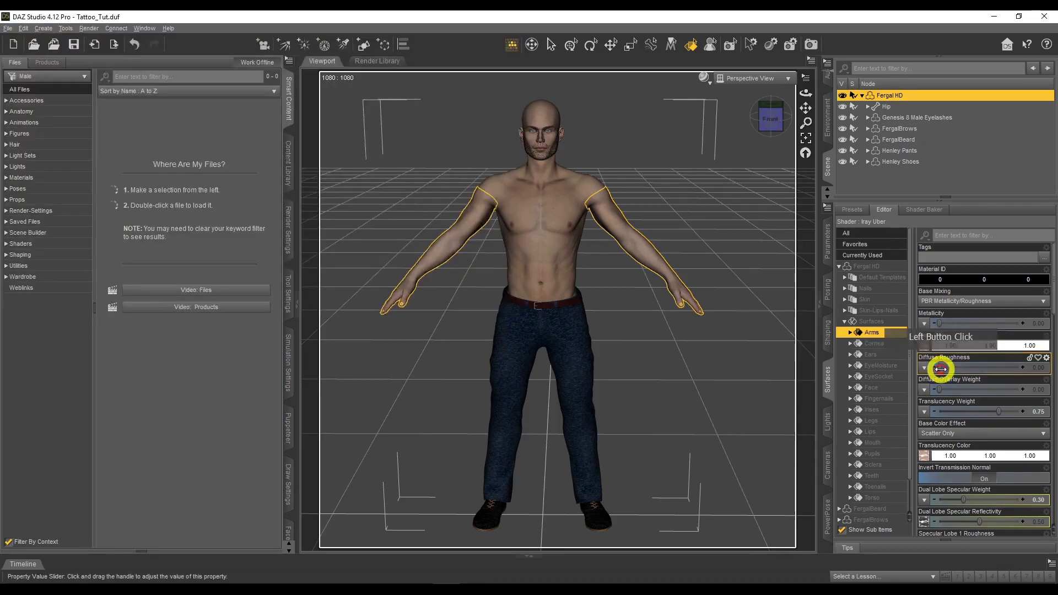
pyautogui.moveTo(926, 347)
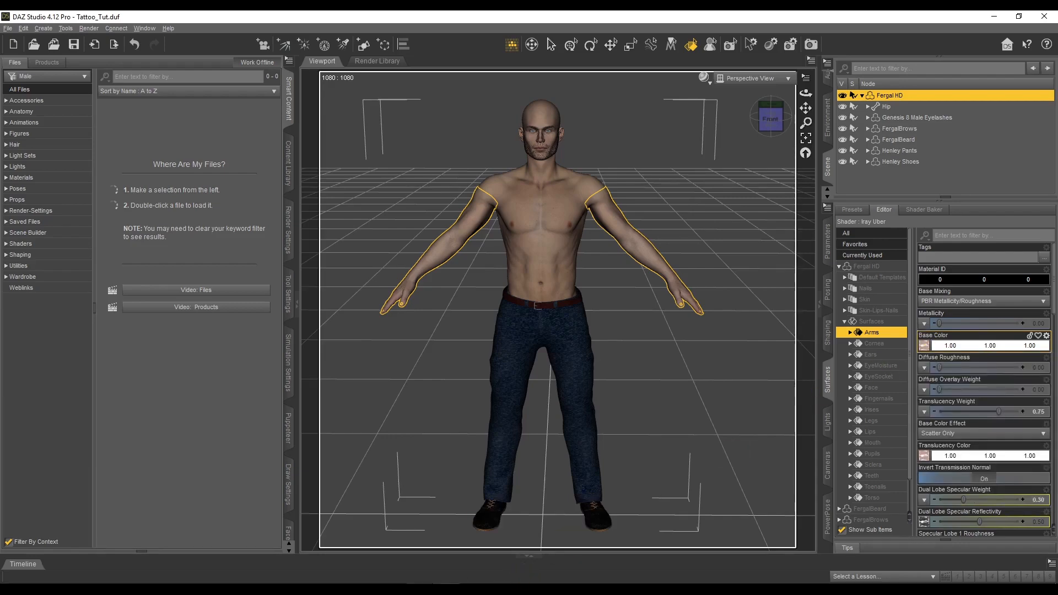
# Step: Switch to Photoshop and start opening files from the copied folder path G:\Content\Runtime\Textures\RedzStudio\Fergal
pyautogui.click(515, 574)
pyautogui.click(30, 17)
pyautogui.click(39, 41)
pyautogui.rightClick(198, 270)
pyautogui.click(270, 316)
pyautogui.click(449, 296)
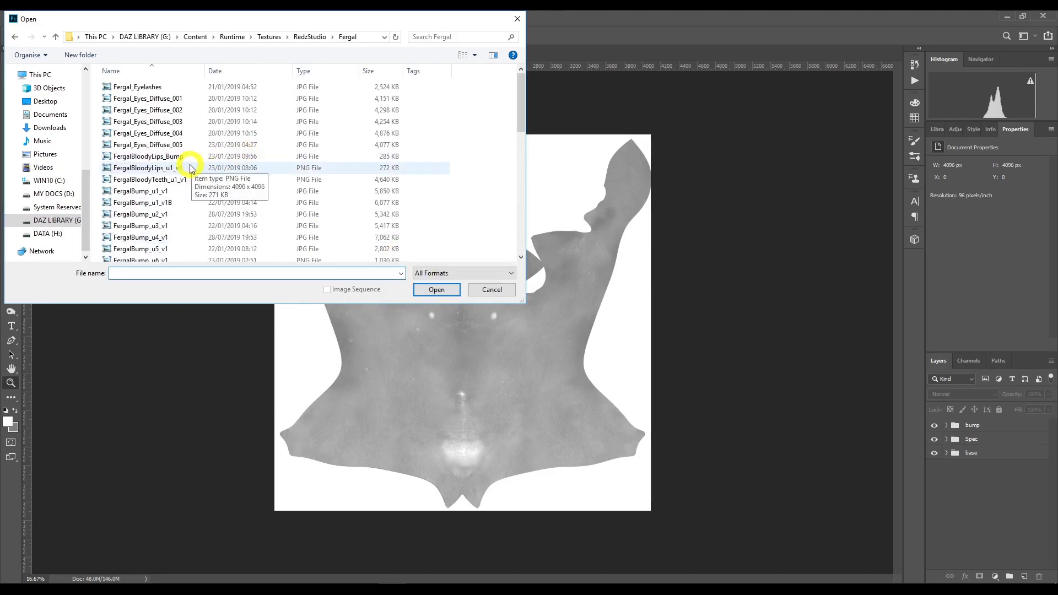
# Step: Preview the FergalBump_u4_v1 image to check which body part it covers, and close the preview
pyautogui.scroll(-2, 190, 168)
pyautogui.click(161, 187)
pyautogui.rightClick(161, 188)
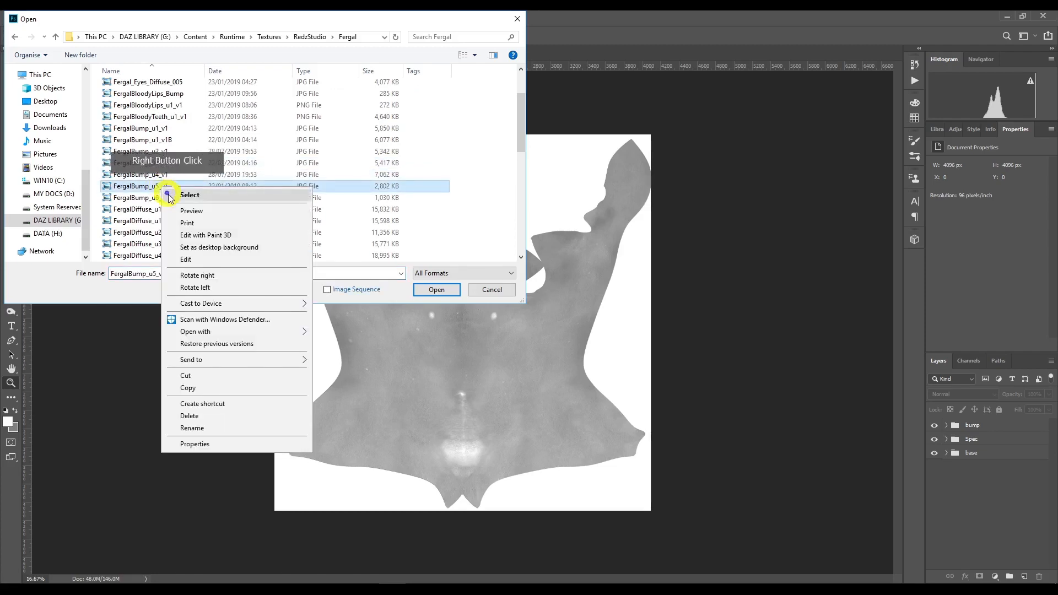
pyautogui.rightClick(156, 173)
pyautogui.click(184, 196)
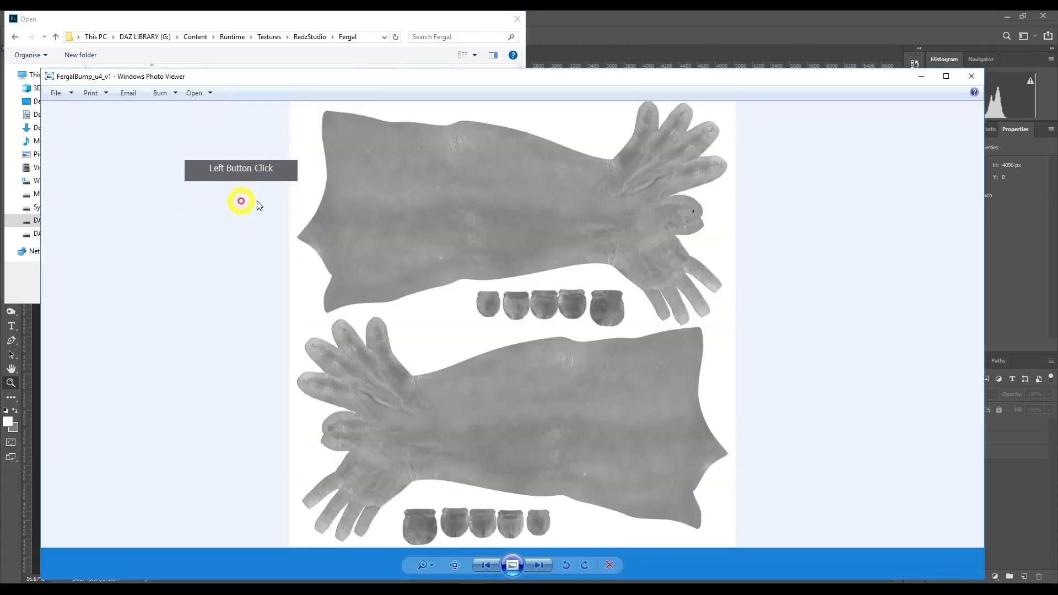
pyautogui.click(965, 80)
# Step: Open FergalBump_u4_v1, FergalDiffuse_u4_v1 and FergalSpecular_u4_v1 together, bringing in both JPEGs through Camera Raw
pyautogui.click(236, 172)
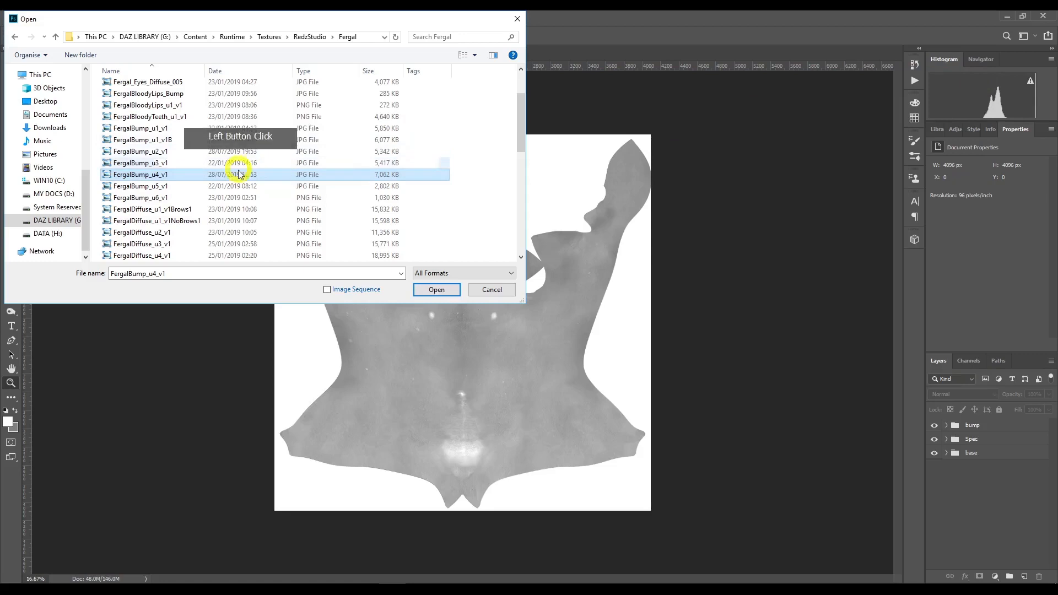
pyautogui.scroll(-1, 211, 188)
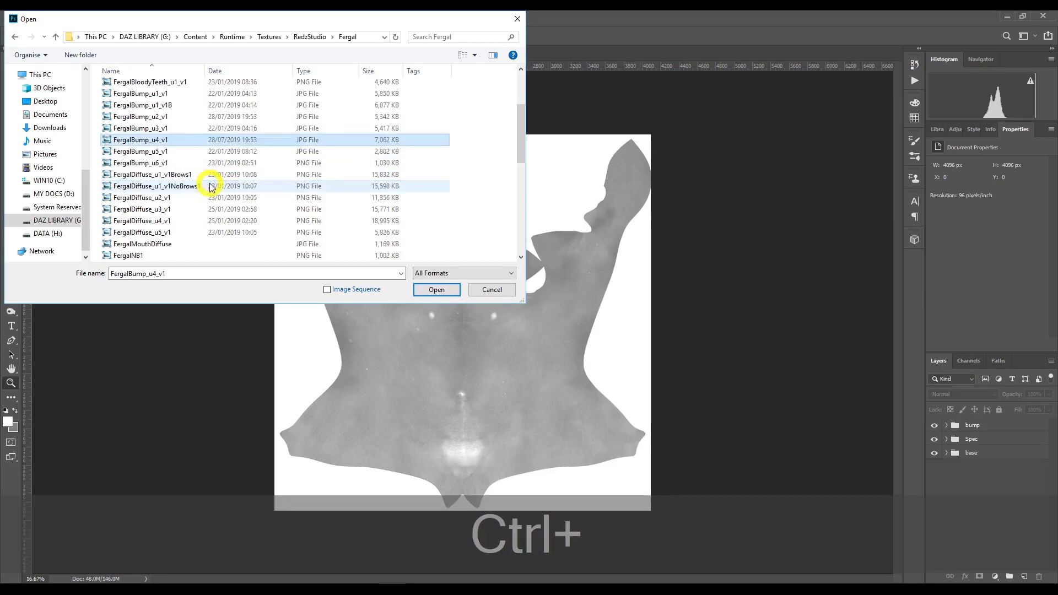
pyautogui.keyDown('ctrl'); pyautogui.click(171, 220); pyautogui.keyUp('ctrl')
pyautogui.scroll(-3, 185, 215)
pyautogui.scroll(-3, 185, 215)
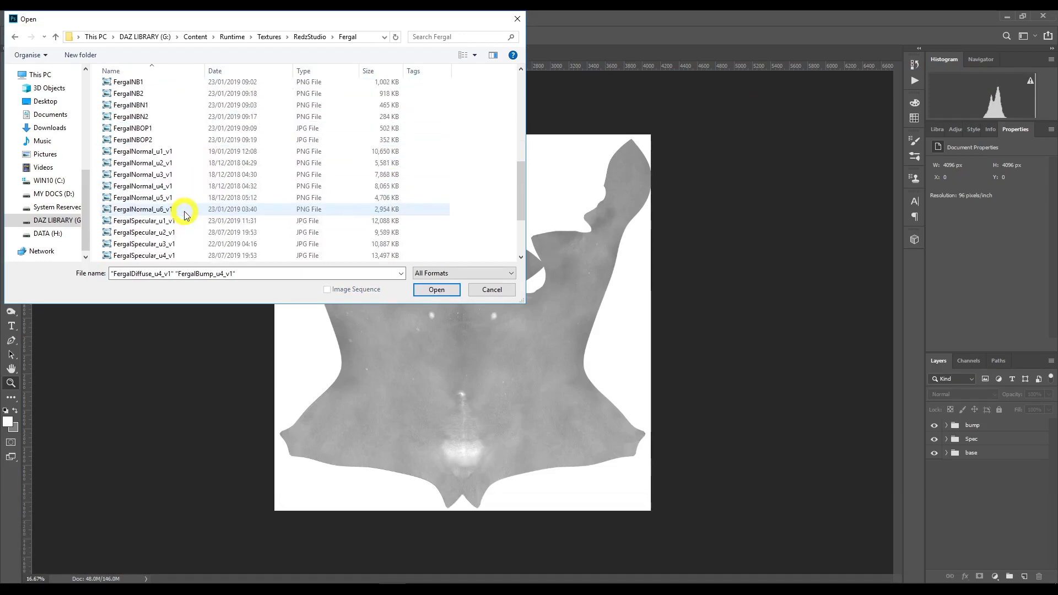
pyautogui.keyDown('ctrl'); pyautogui.click(181, 220); pyautogui.keyUp('ctrl')
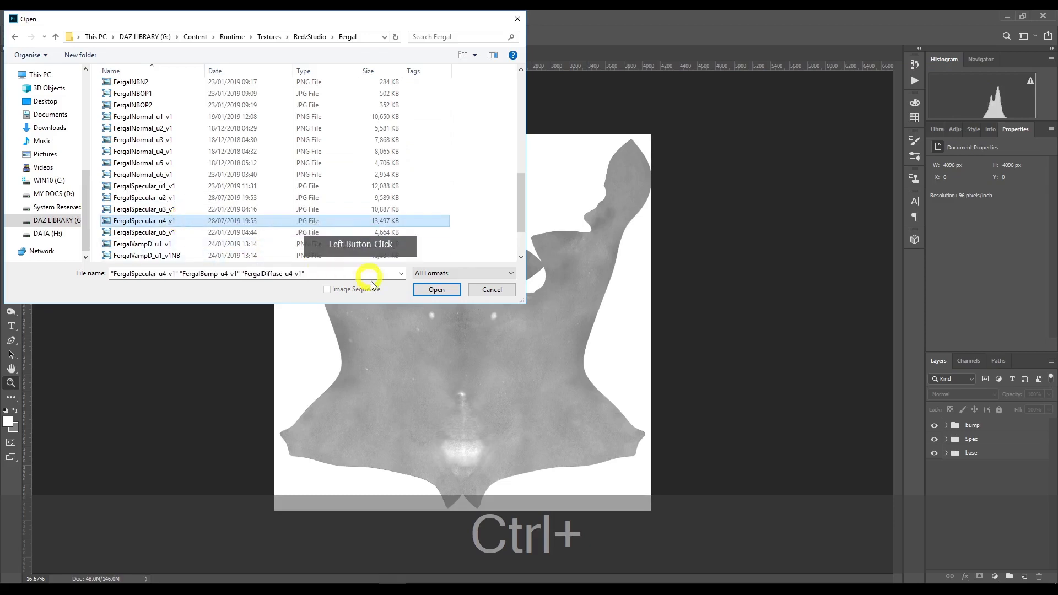
pyautogui.click(437, 291)
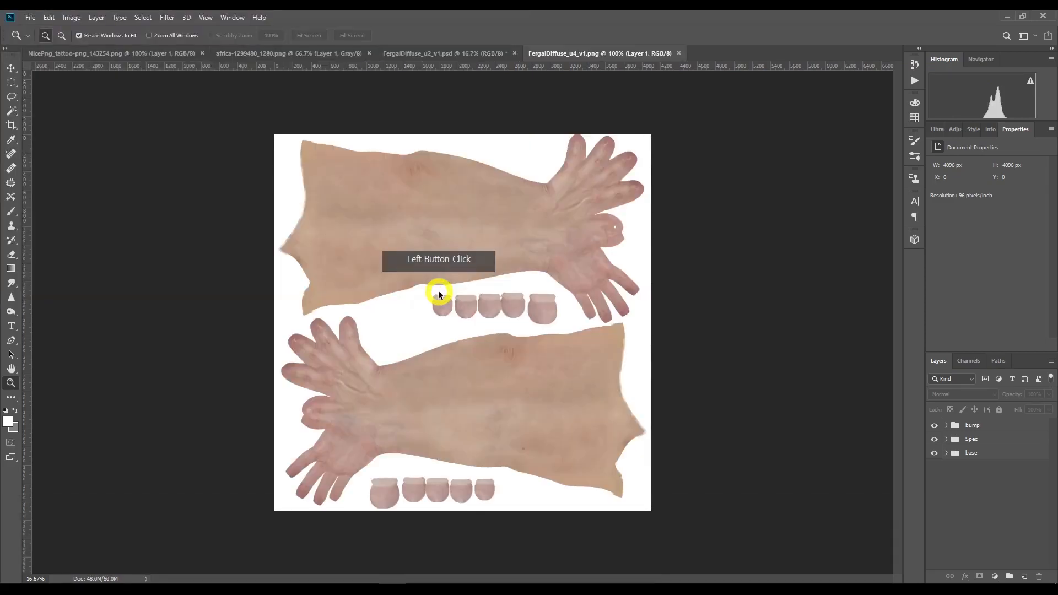
pyautogui.keyDown('ctrl'); pyautogui.click(39, 193); pyautogui.keyUp('ctrl')
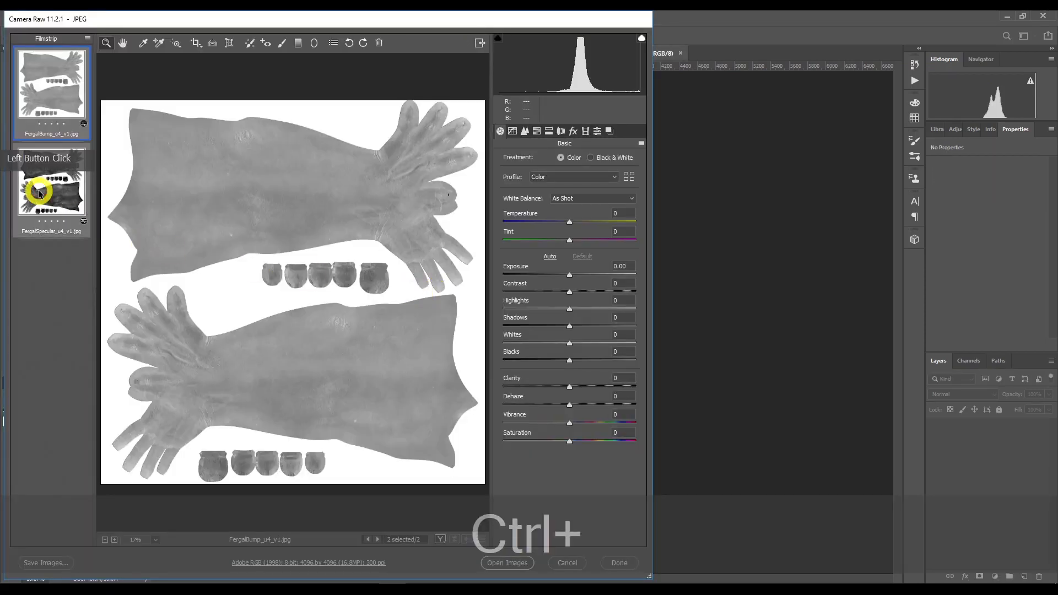
pyautogui.click(508, 562)
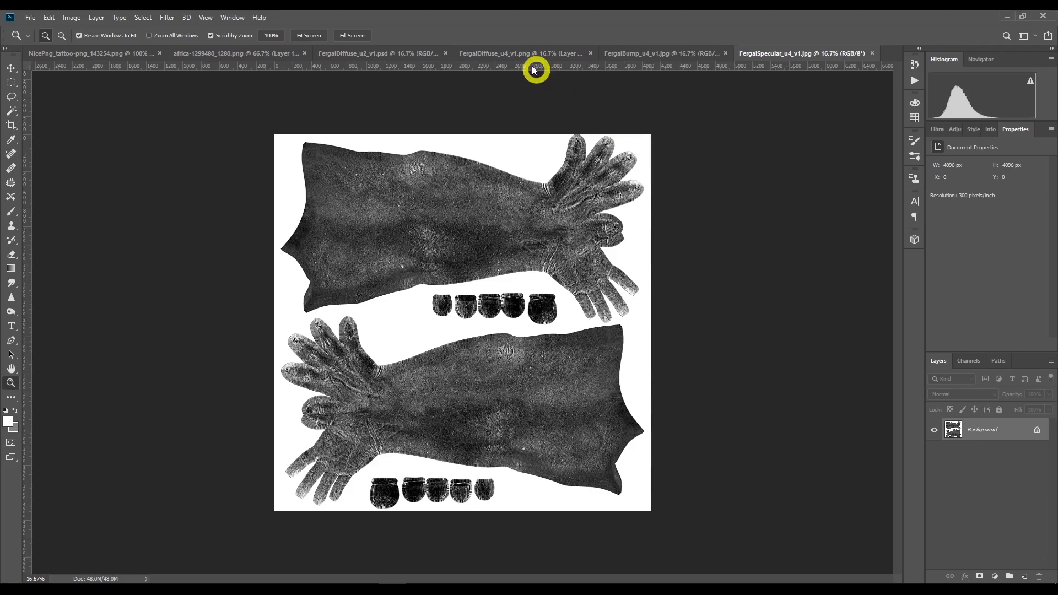
# Step: Duplicate the arm specular map's Background layer into the FergalDiffuse_u4_v1.png document
pyautogui.rightClick(959, 426)
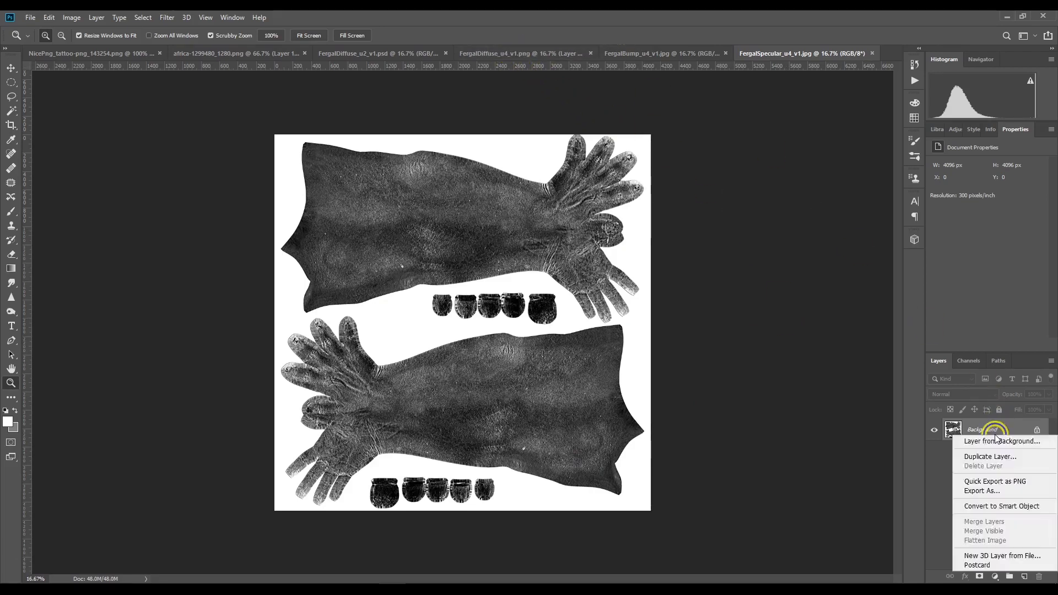
pyautogui.click(966, 434)
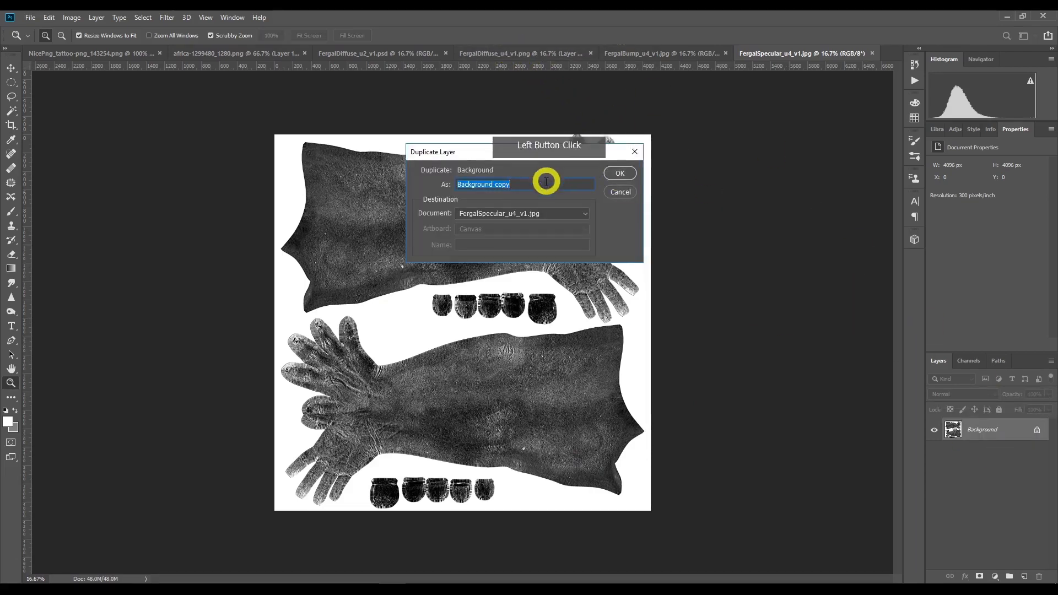
pyautogui.click(524, 213)
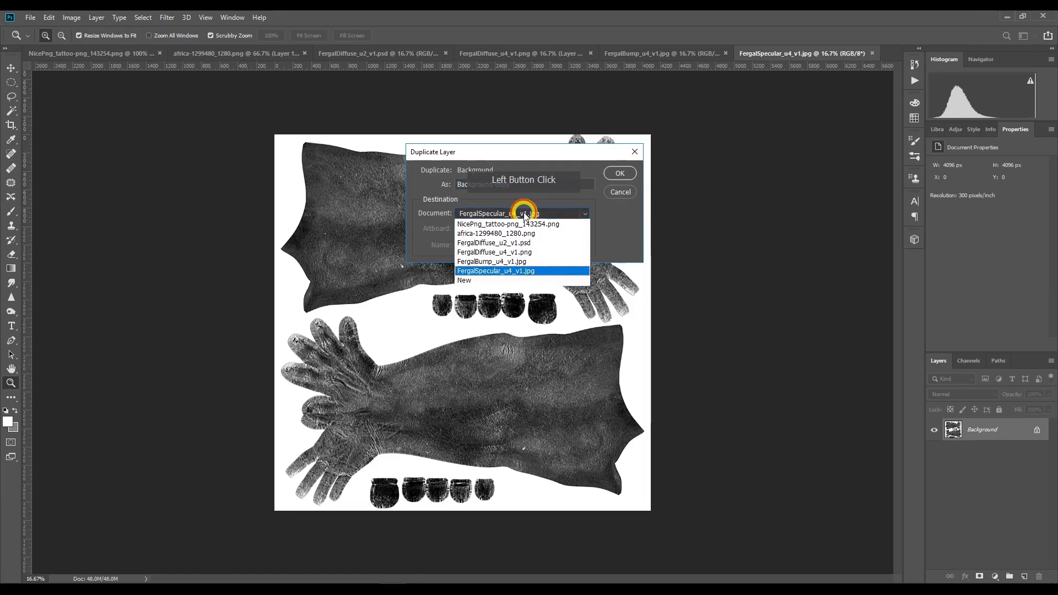
pyautogui.click(529, 251)
pyautogui.click(610, 177)
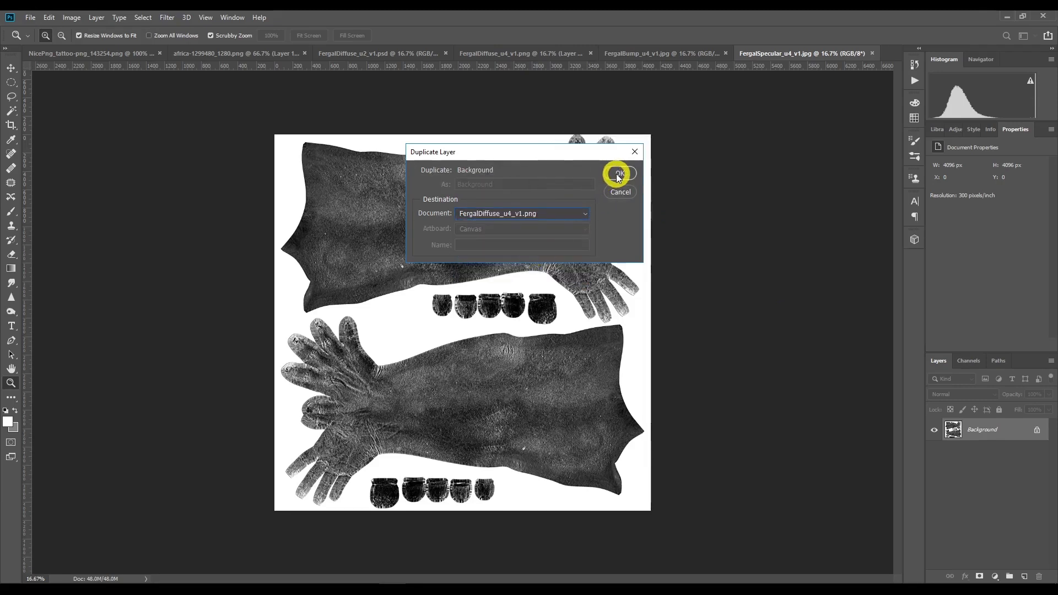
# Step: Duplicate the Background layer of FergalBump_u4_v1.jpg into the FergalDiffuse_u4_v1.png document
pyautogui.click(703, 59)
pyautogui.click(702, 55)
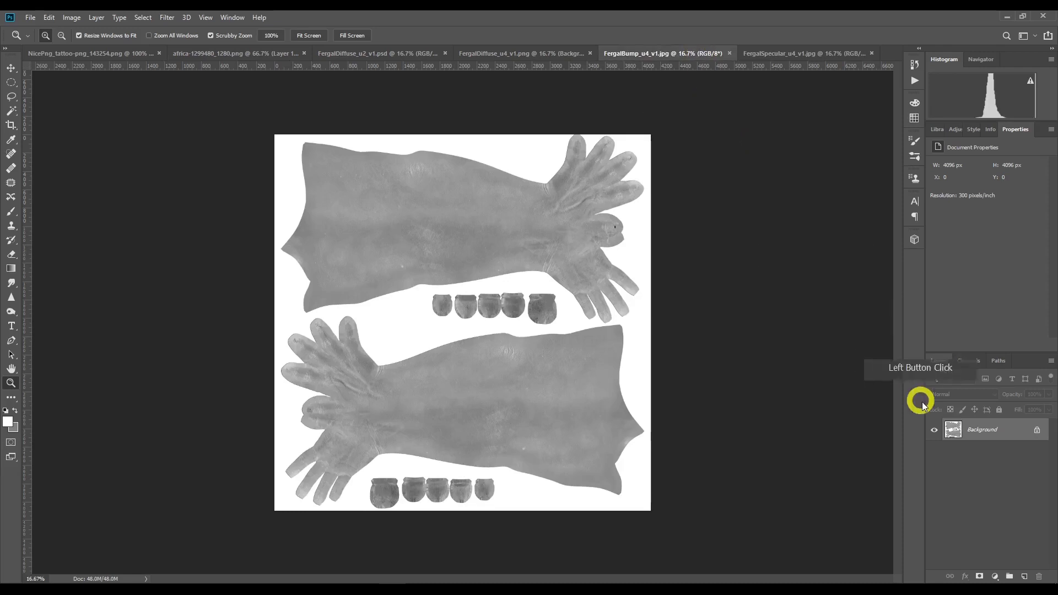
pyautogui.rightClick(991, 434)
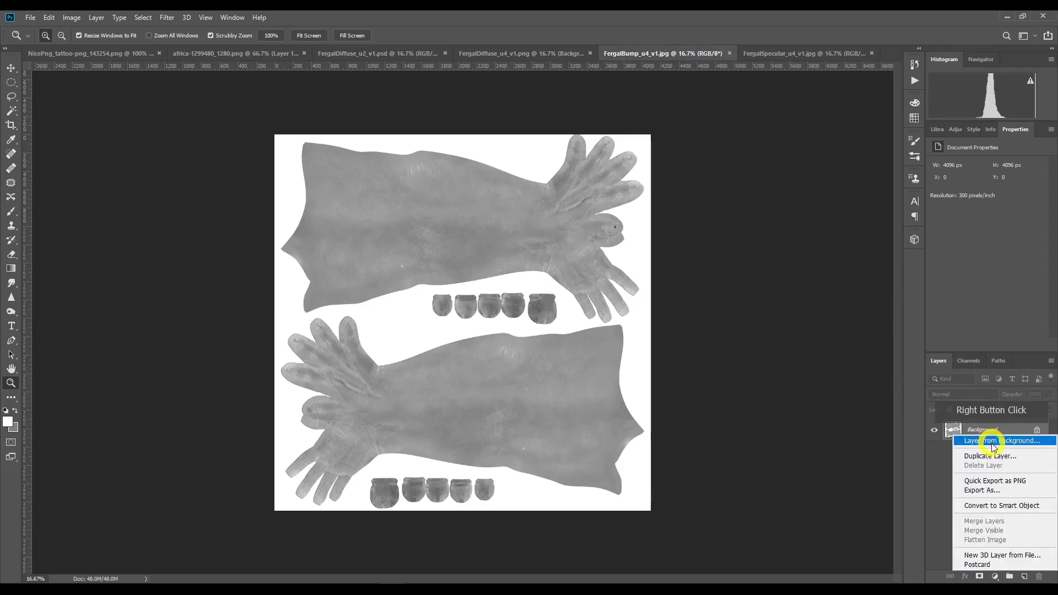
pyautogui.click(995, 460)
pyautogui.click(515, 212)
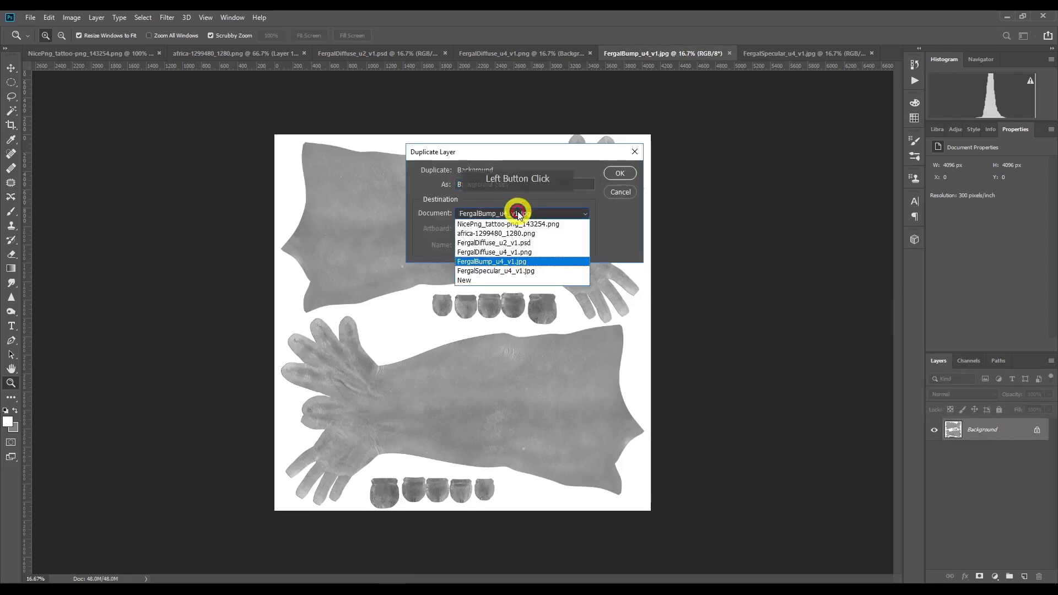
pyautogui.click(522, 253)
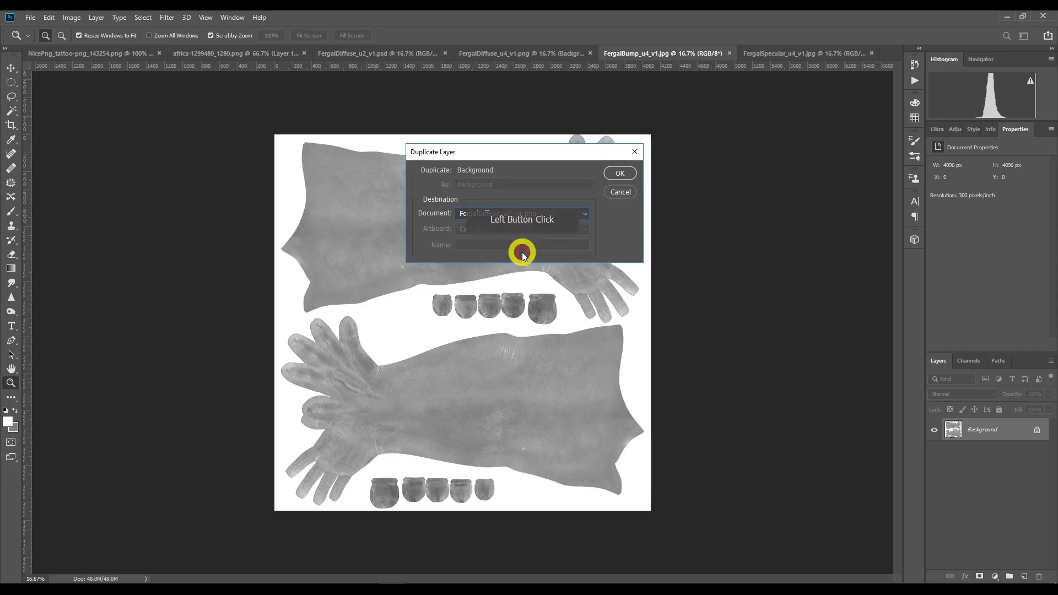
pyautogui.click(613, 176)
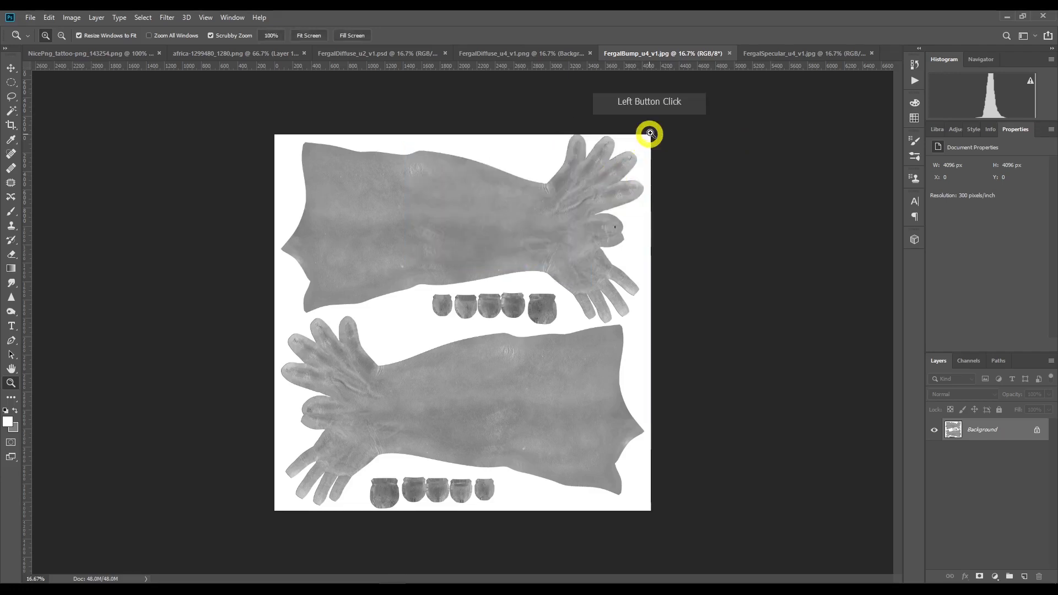
# Step: Close FergalBump_u4_v1.jpg and FergalSpecular_u4_v1.jpg without saving changes
pyautogui.click(729, 53)
pyautogui.click(525, 227)
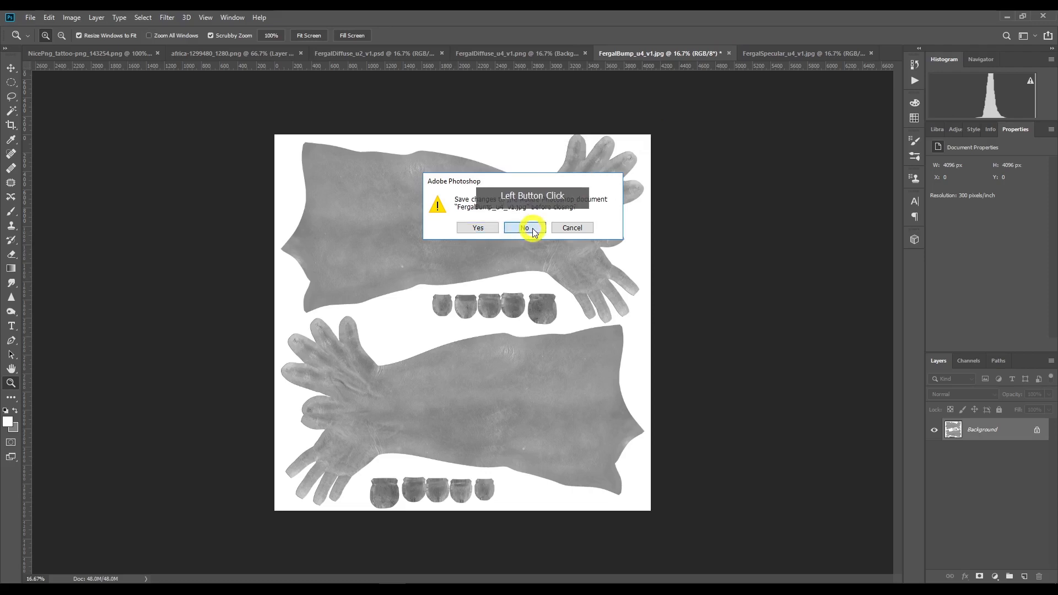
pyautogui.click(851, 53)
pyautogui.click(525, 228)
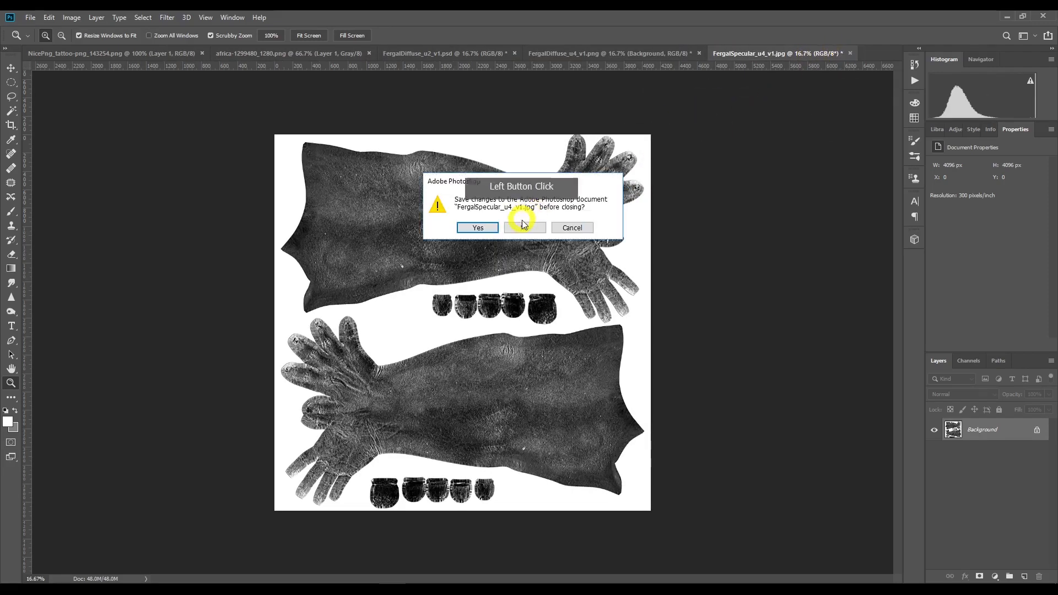
# Step: Put the arm diffuse map's Layer 1 into a new group named base and collapse it
pyautogui.click(621, 53)
pyautogui.click(970, 434)
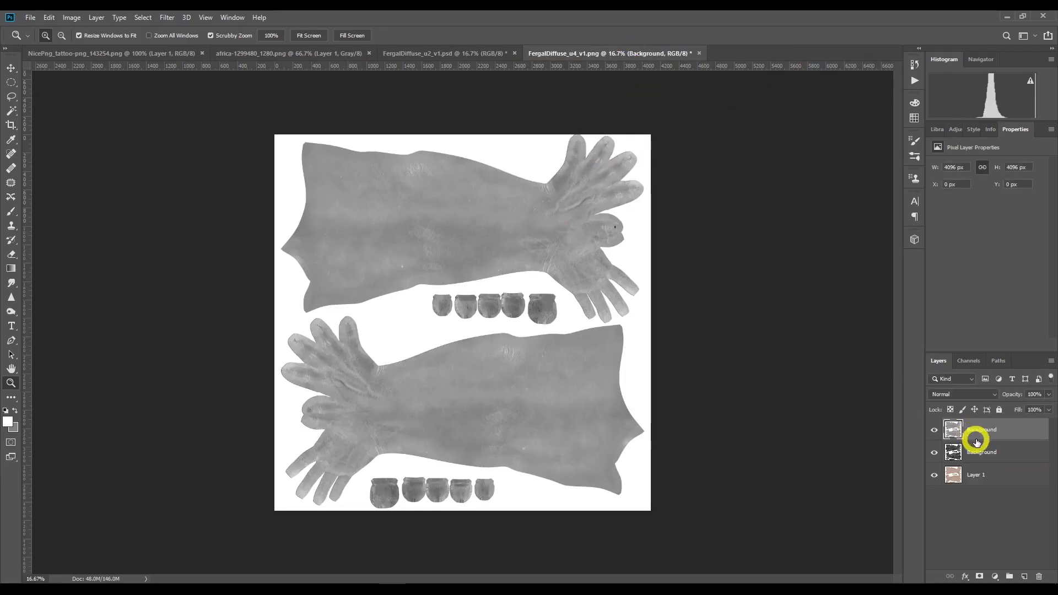
pyautogui.click(980, 477)
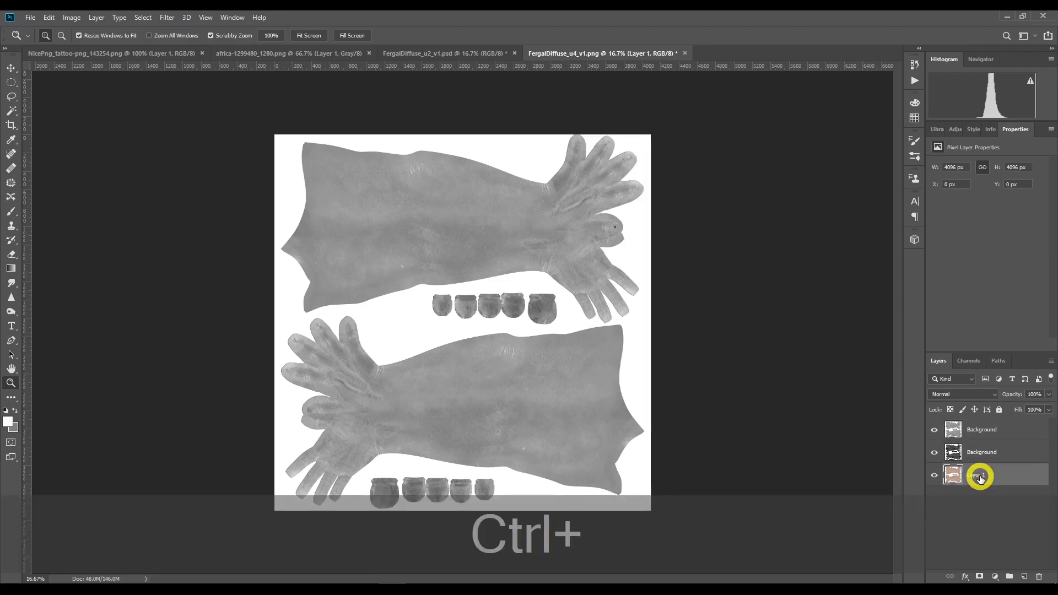
pyautogui.hotkey('ctrl', 'g')
pyautogui.doubleClick(979, 470)
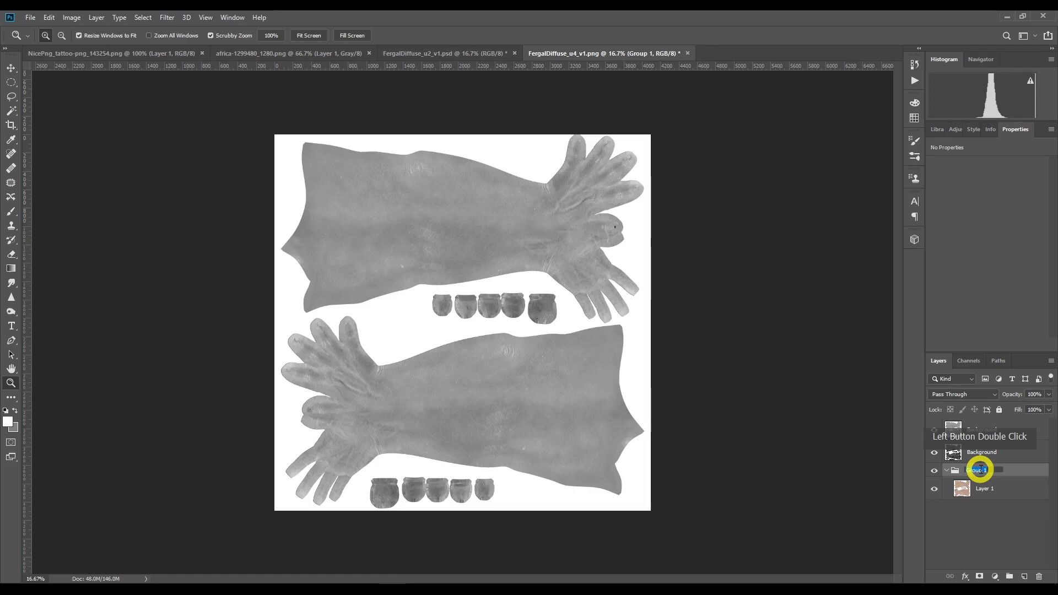
pyautogui.write('base')
pyautogui.press('Return')
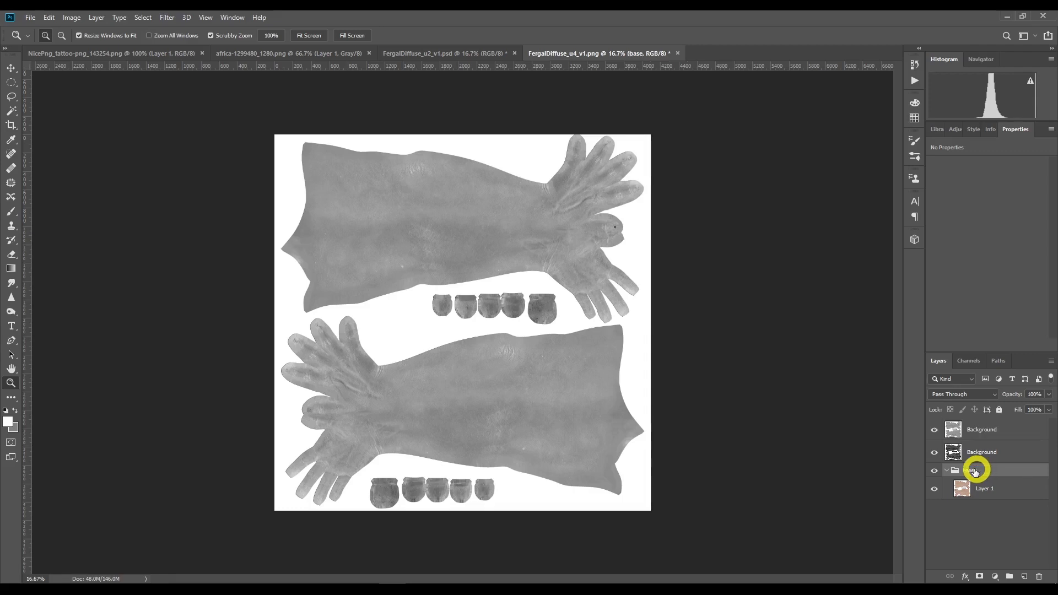
pyautogui.click(947, 470)
# Step: Put the arm specular map's Background layer into a new group named spec and collapse it
pyautogui.click(982, 458)
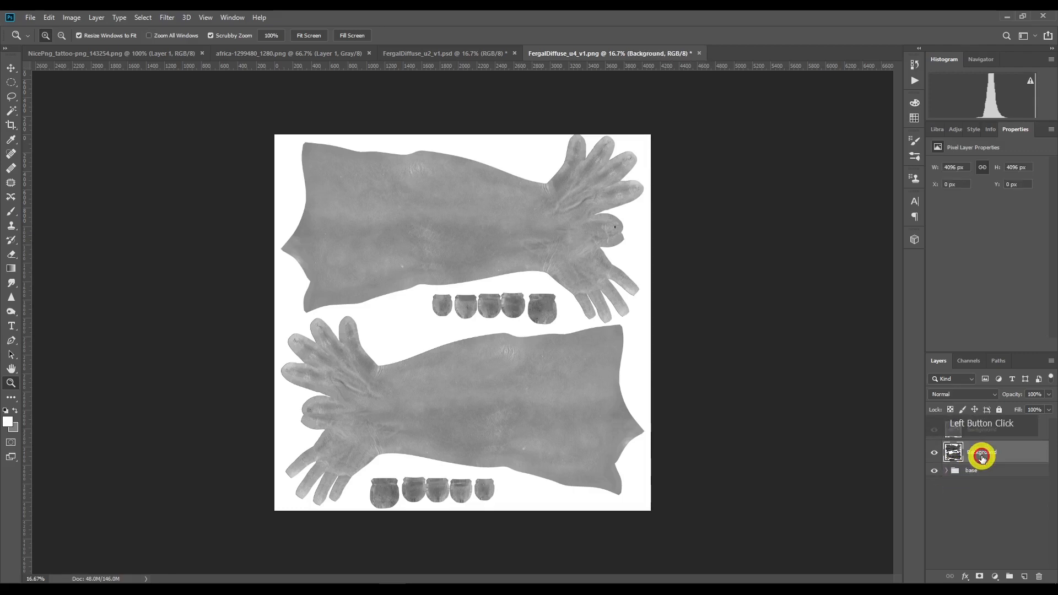
pyautogui.hotkey('ctrl', 'g')
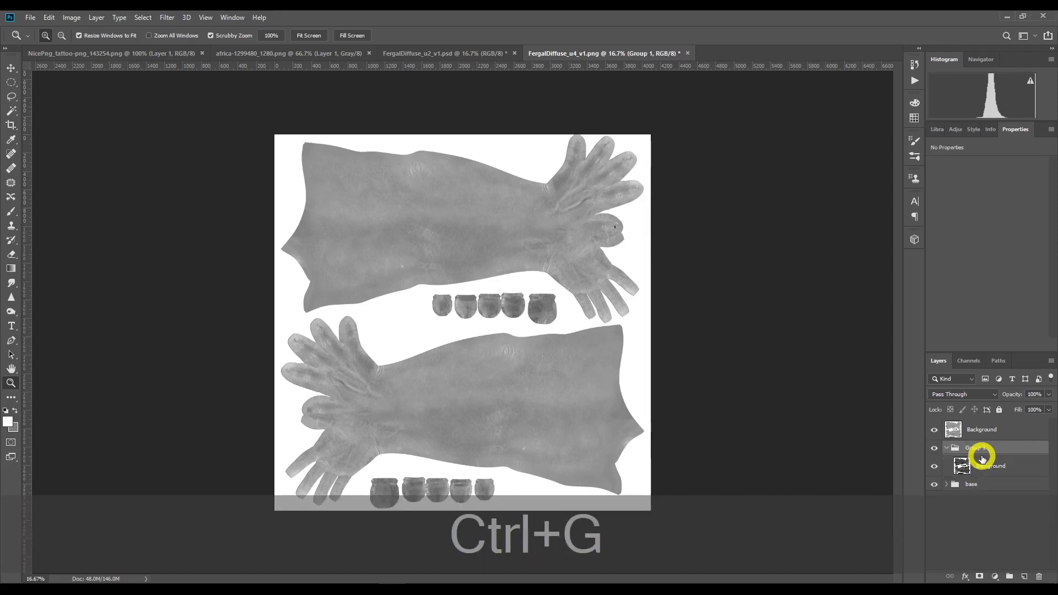
pyautogui.doubleClick(980, 449)
pyautogui.write('s')
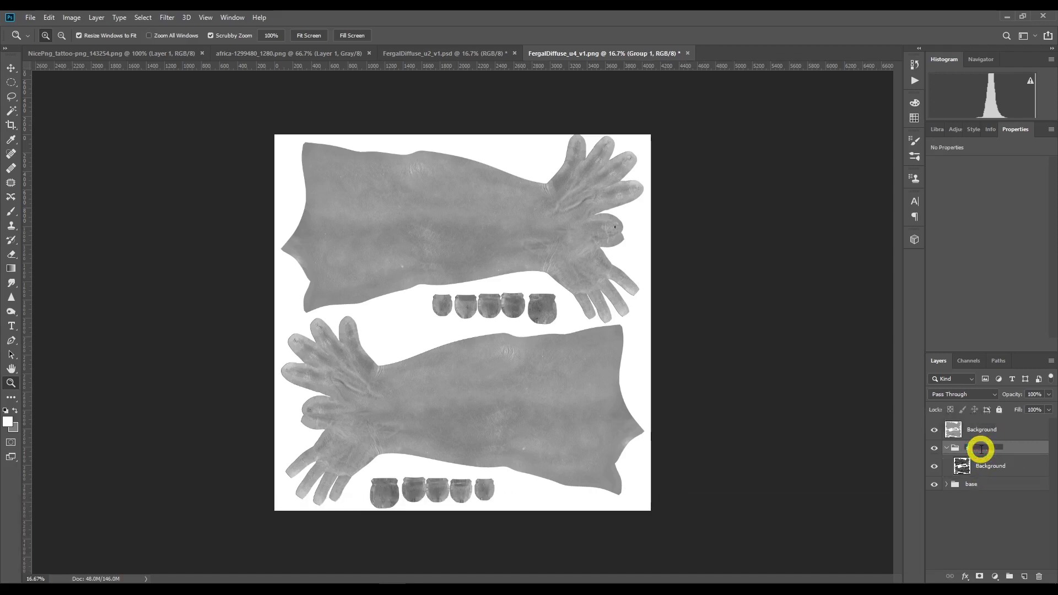
pyautogui.write('pec')
pyautogui.press('Return')
pyautogui.click(947, 447)
# Step: Put the arm bump map's Background layer into a new group named bump and collapse it
pyautogui.click(988, 432)
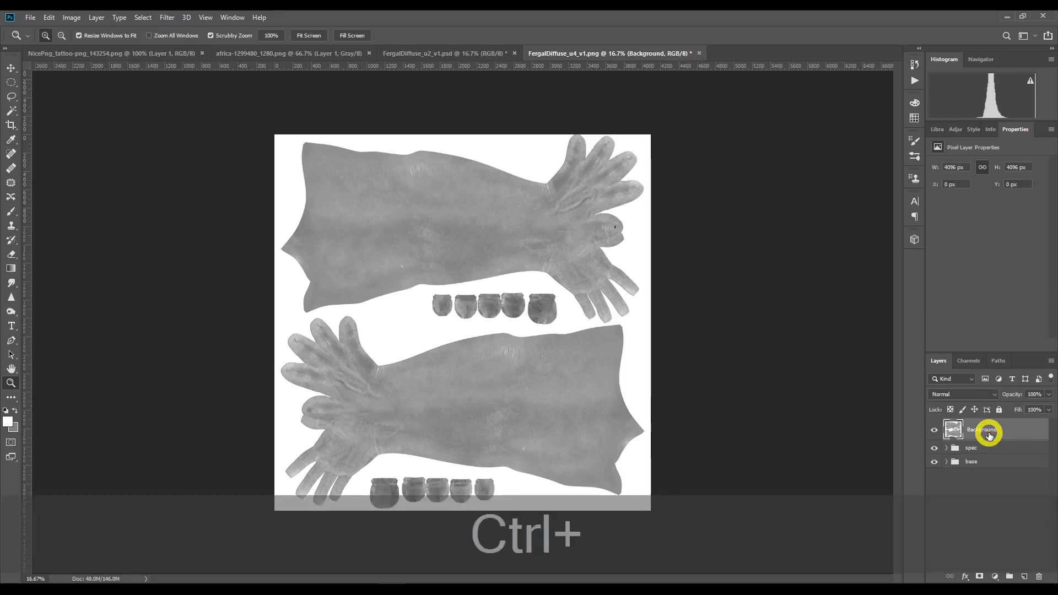
pyautogui.hotkey('ctrl', 'g')
pyautogui.doubleClick(977, 426)
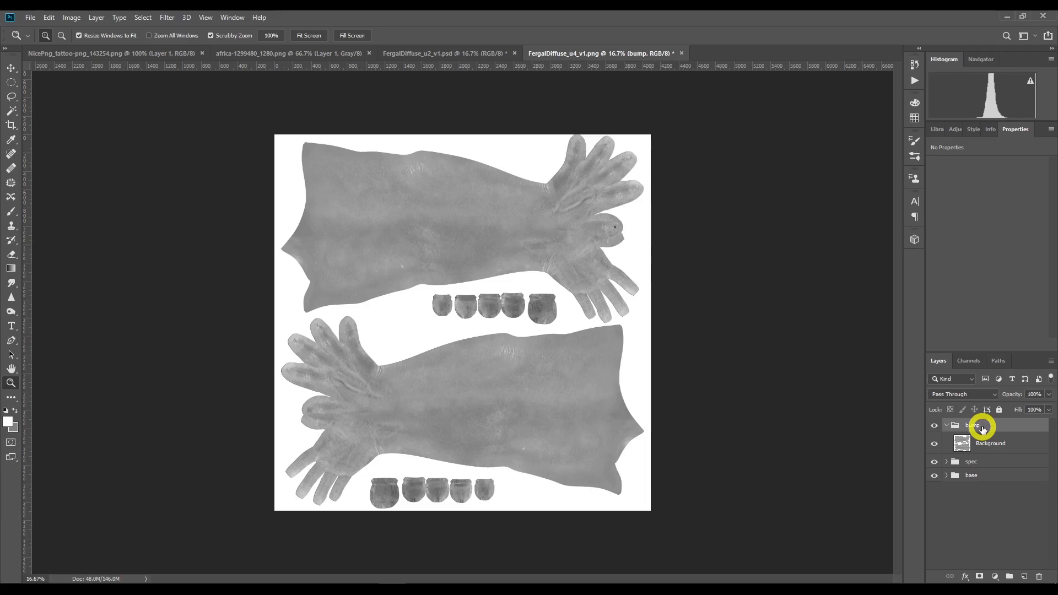
pyautogui.click(948, 425)
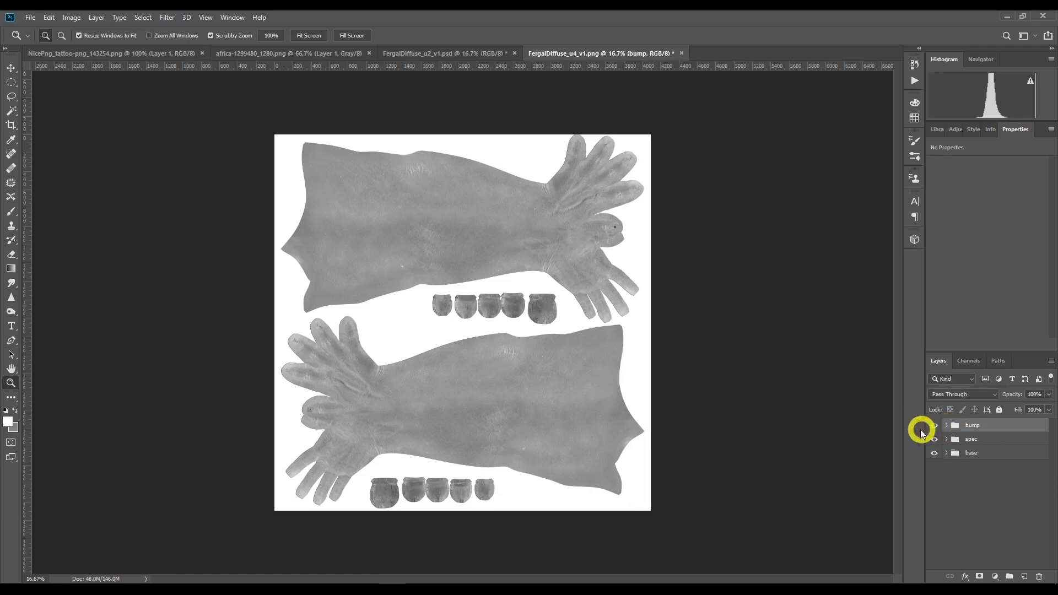
# Step: Save the arm document as FergalDiffuse_u4_v1 in Photoshop format, in the second tattoo folder under Custom Textures
pyautogui.click(29, 22)
pyautogui.click(67, 143)
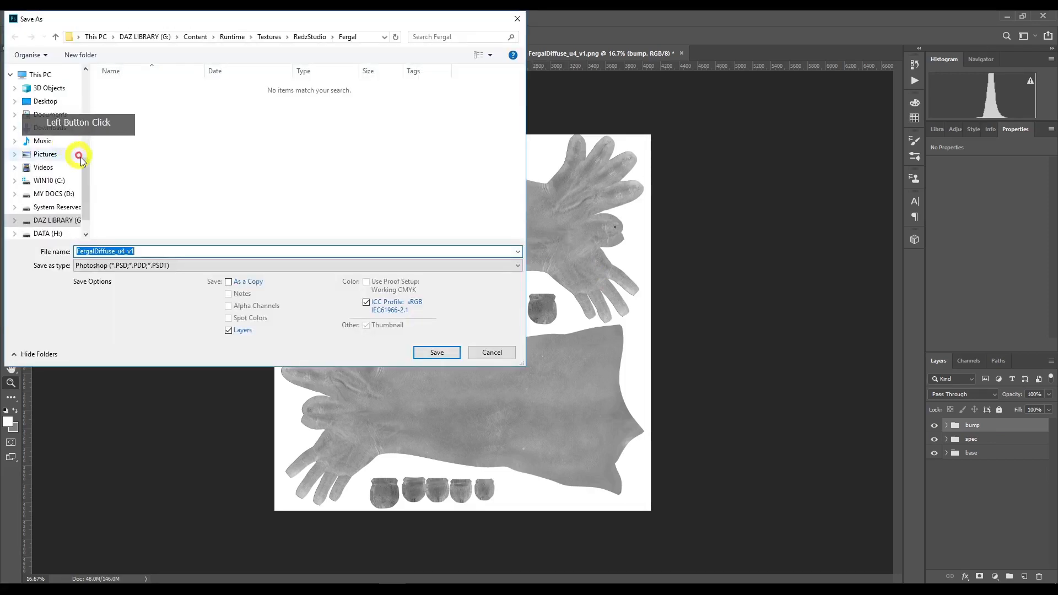
pyautogui.moveTo(88, 172); pyautogui.dragTo(87, 113)
pyautogui.click(71, 147)
pyautogui.click(146, 116)
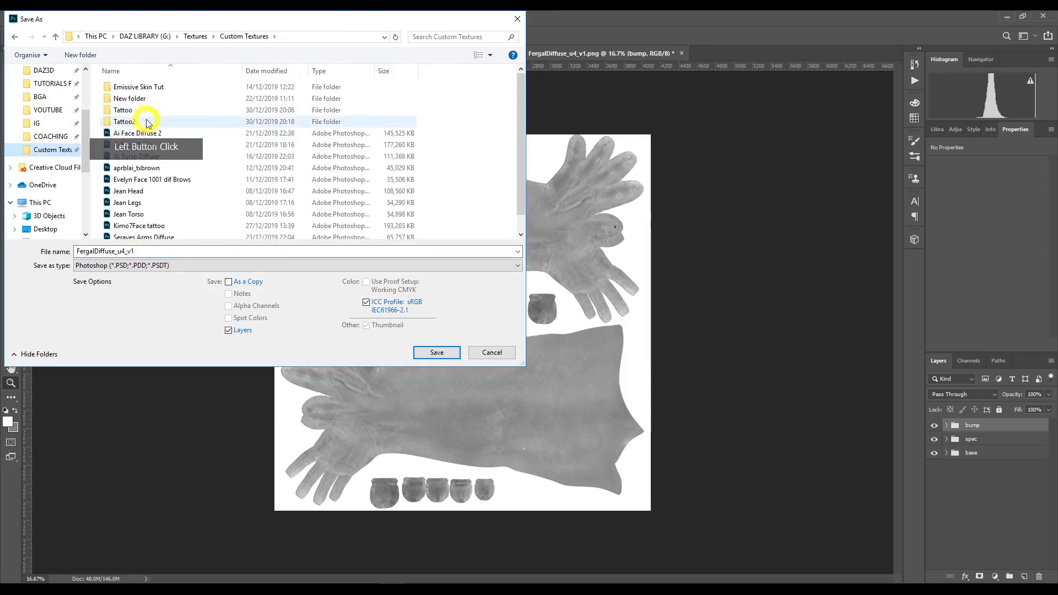
pyautogui.doubleClick(145, 121)
pyautogui.click(423, 353)
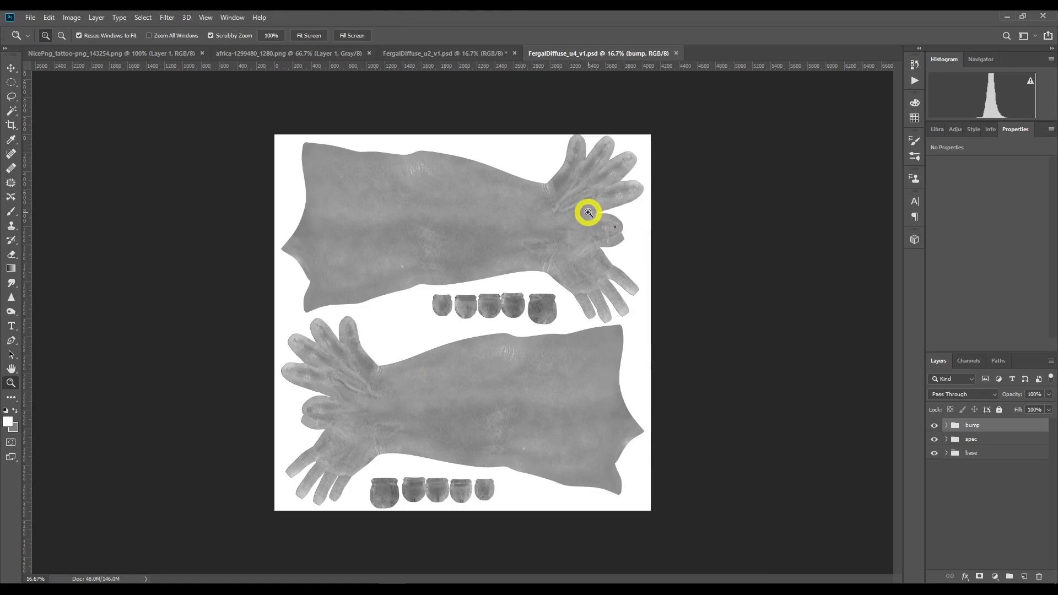
# Step: In FergalDiffuse_u2_v1.psd, hide the bump and Spec groups and expand the base group
pyautogui.click(453, 55)
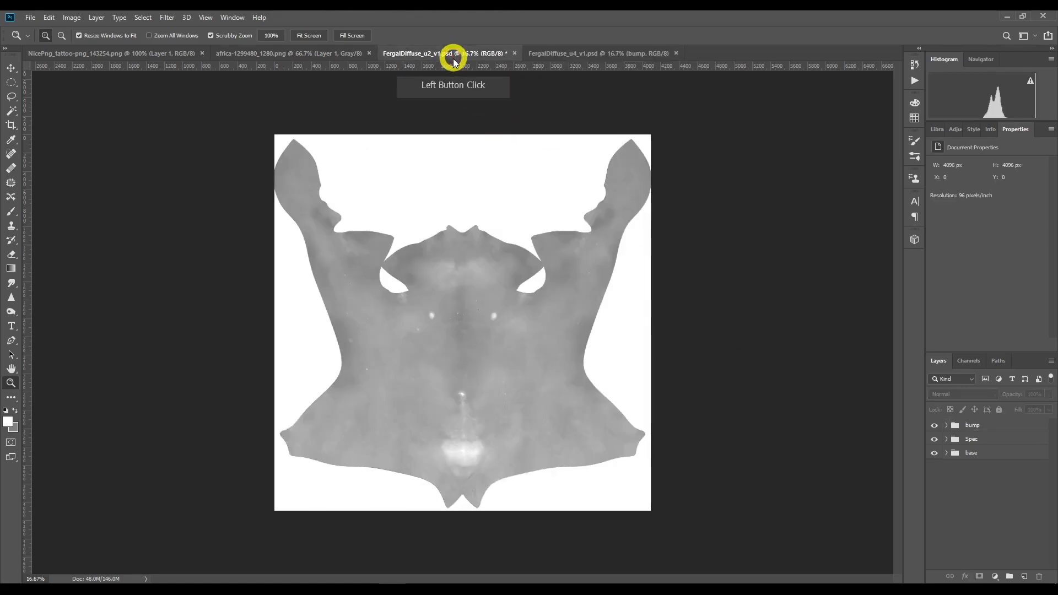
pyautogui.click(935, 440)
pyautogui.click(936, 440)
pyautogui.click(947, 453)
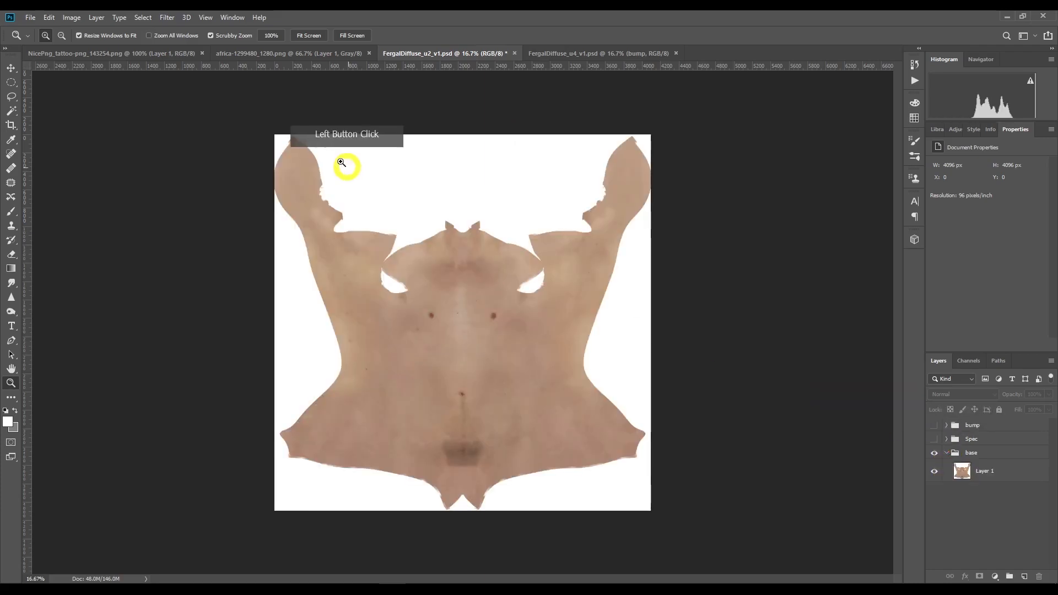
# Step: Compare the skull and lion tattoo images, and duplicate Layer 1 of the skull NicePng_tattoo-png_143254.png into FergalDiffuse_u2_v1.psd
pyautogui.click(113, 54)
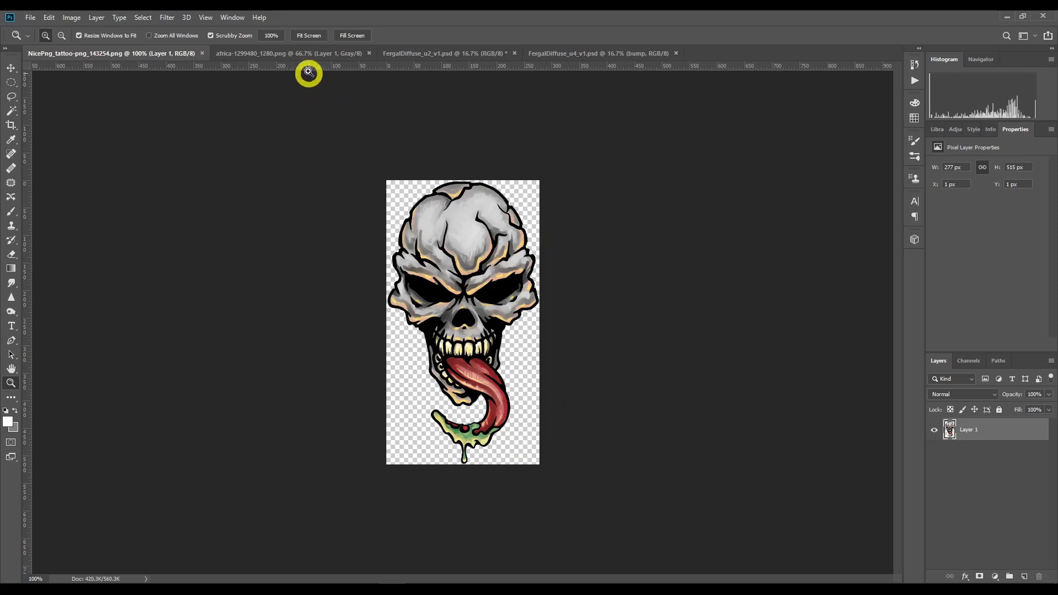
pyautogui.click(306, 53)
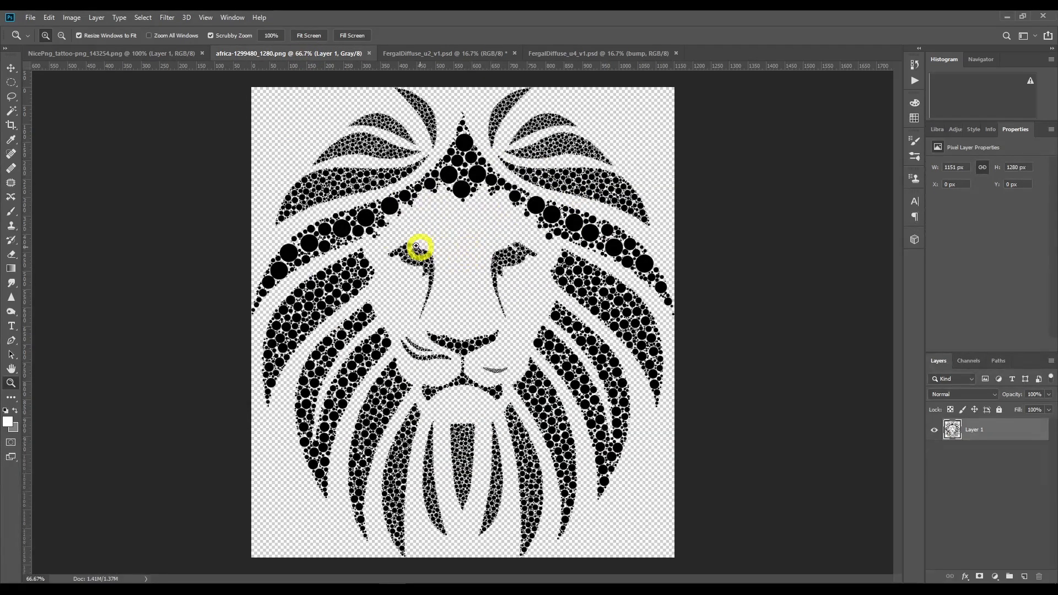
pyautogui.click(173, 55)
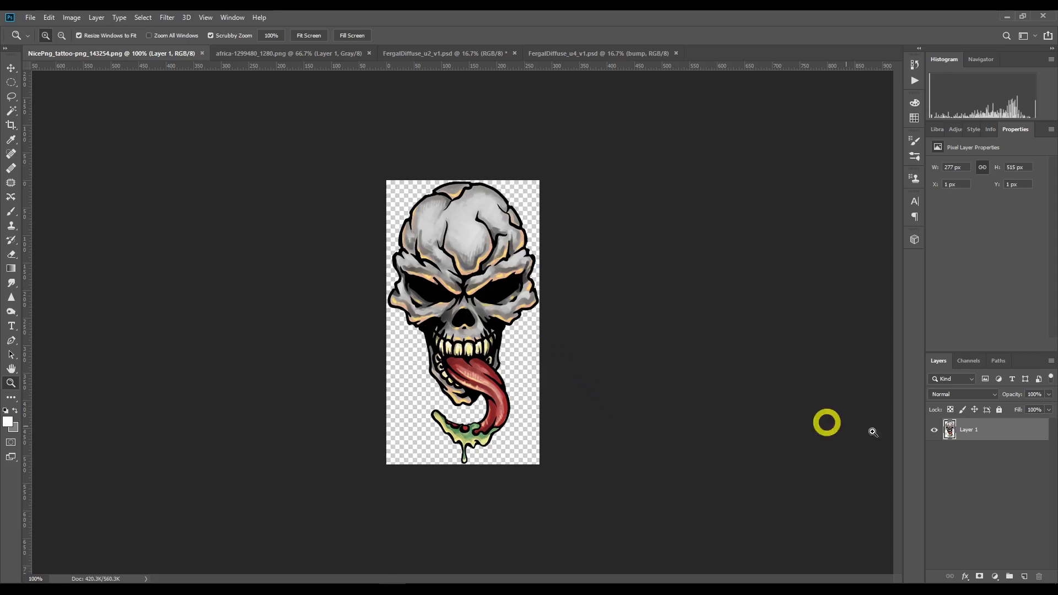
pyautogui.rightClick(989, 437)
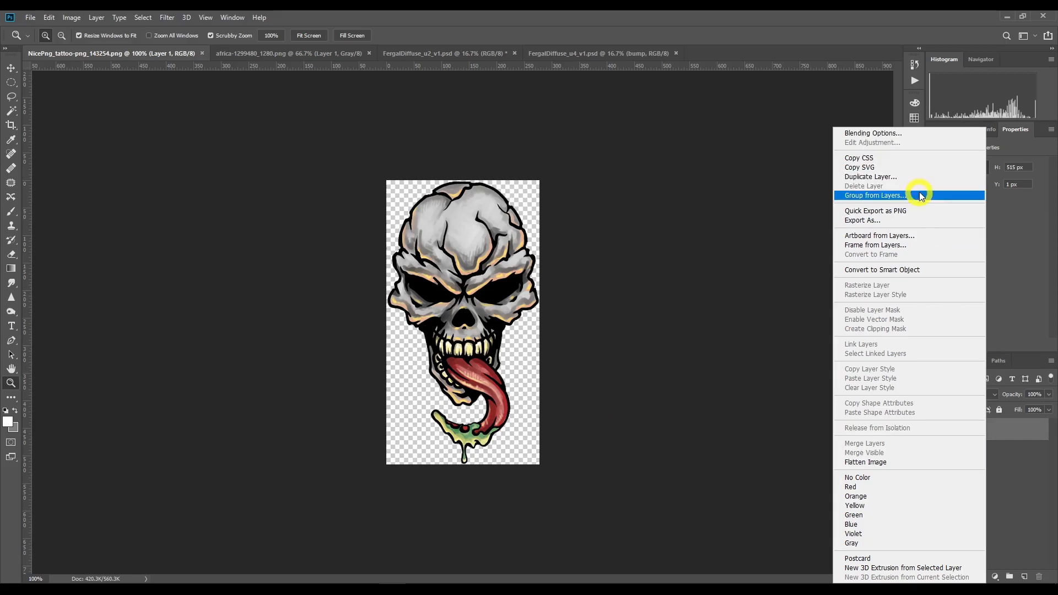
pyautogui.click(904, 176)
pyautogui.click(538, 215)
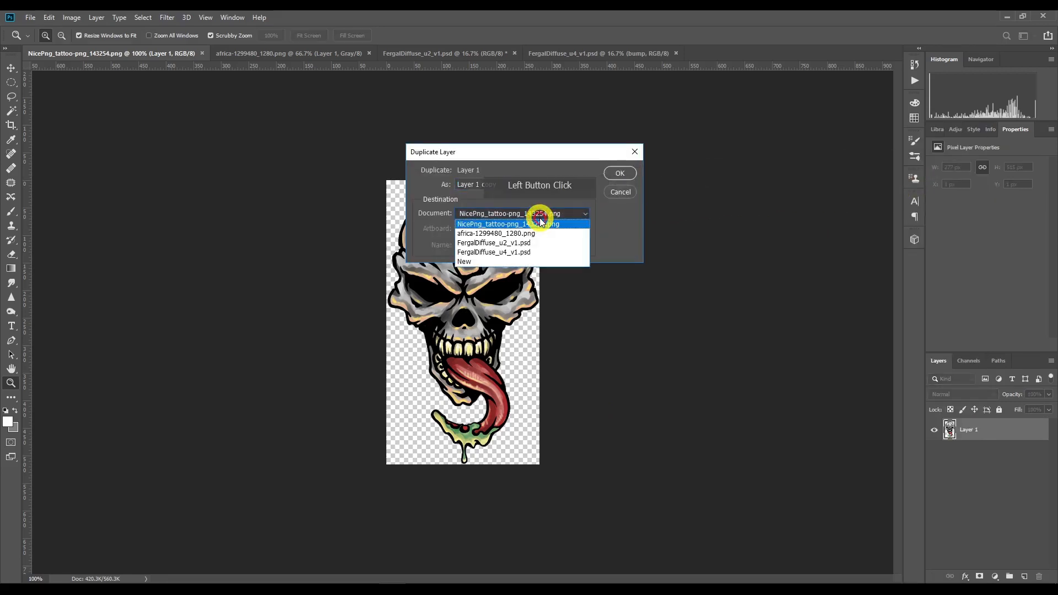
pyautogui.click(539, 243)
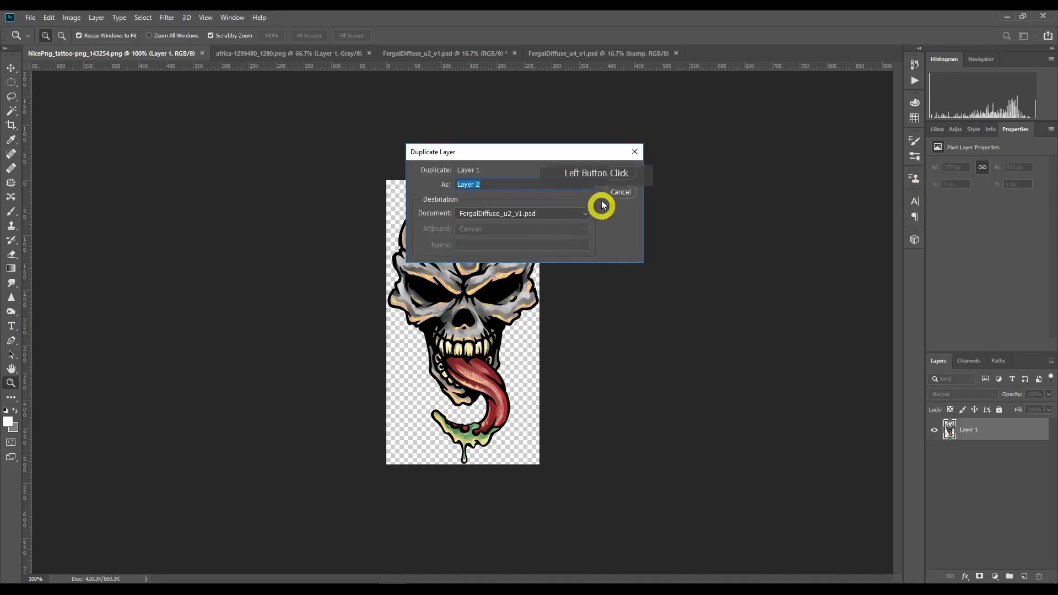
pyautogui.click(620, 173)
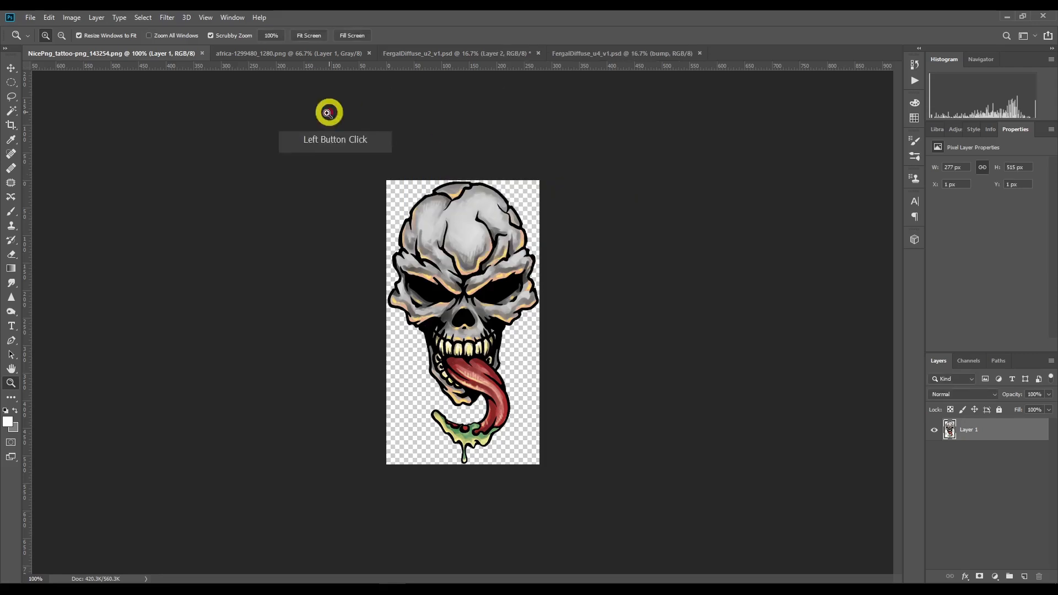
# Step: Put the skull layer inside the torso document's base group and move the skull to mid-chest, at about X 1860 px, Y 1662 px
pyautogui.click(414, 54)
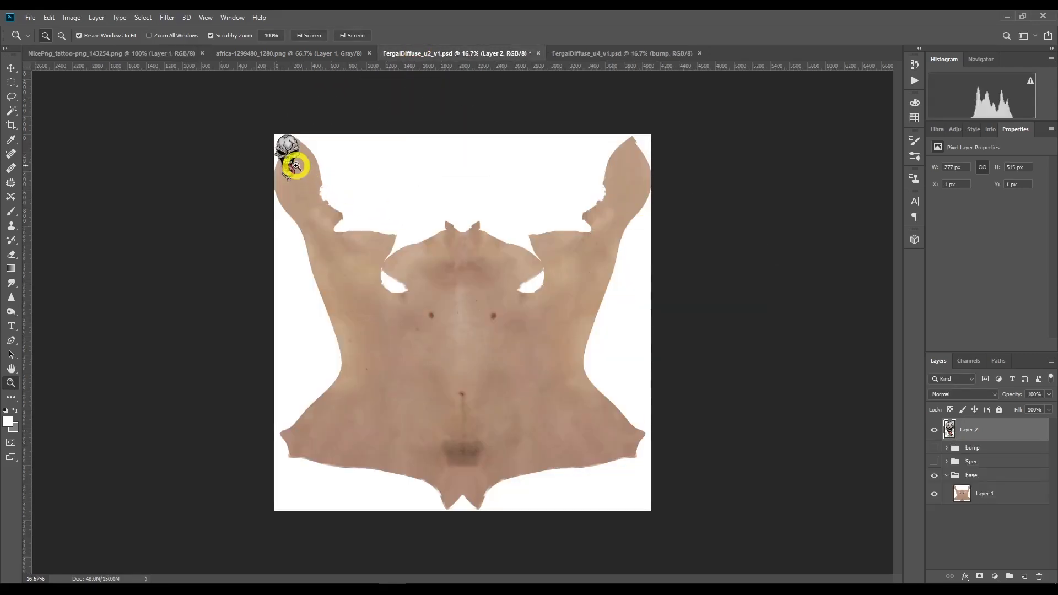
pyautogui.moveTo(969, 430); pyautogui.dragTo(1005, 474)
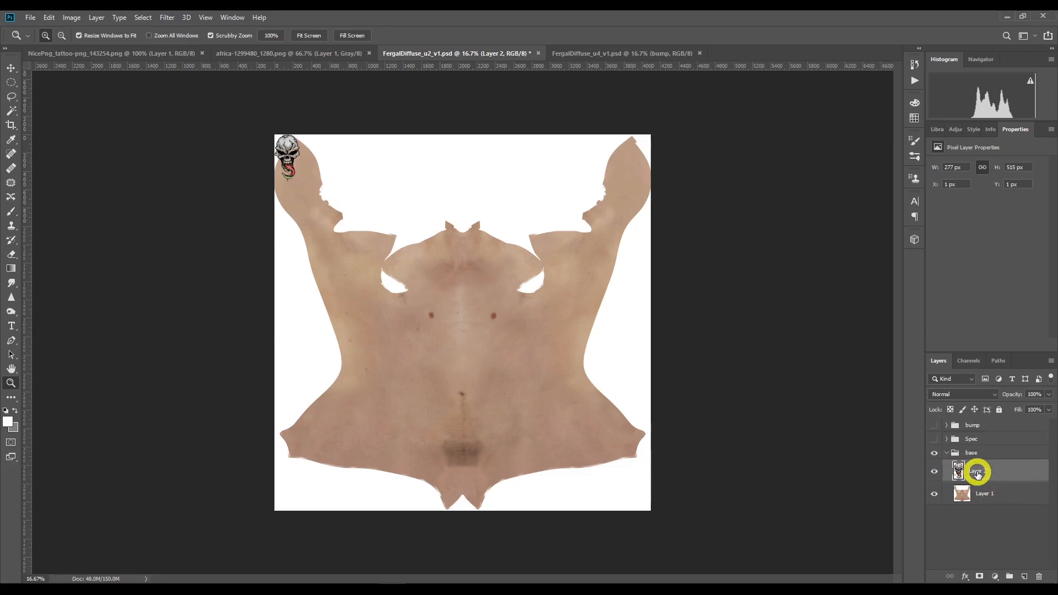
pyautogui.click(10, 68)
pyautogui.moveTo(288, 161); pyautogui.dragTo(459, 306)
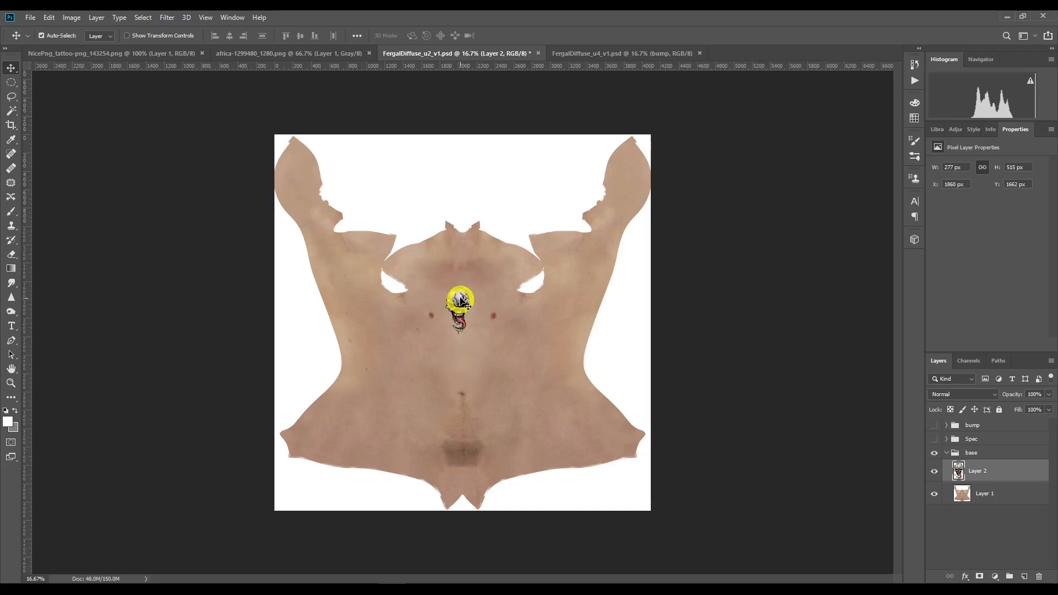
# Step: Scale the skull tattoo proportionally to about 200% and centre it on the chest at X 2048 px, Y 2048 px
pyautogui.press('ctrl')
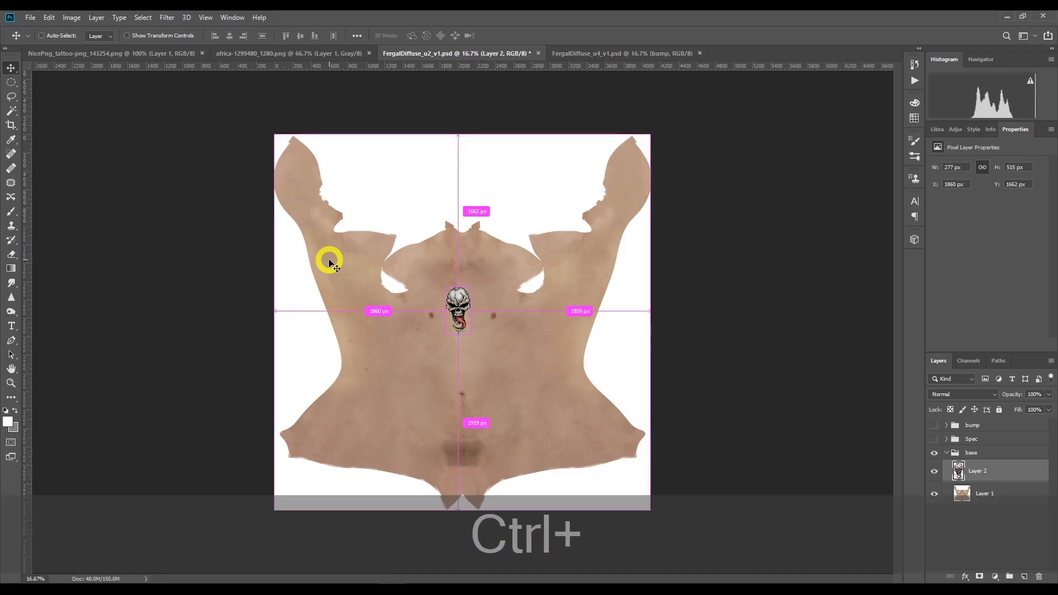
pyautogui.hotkey('ctrl', 't')
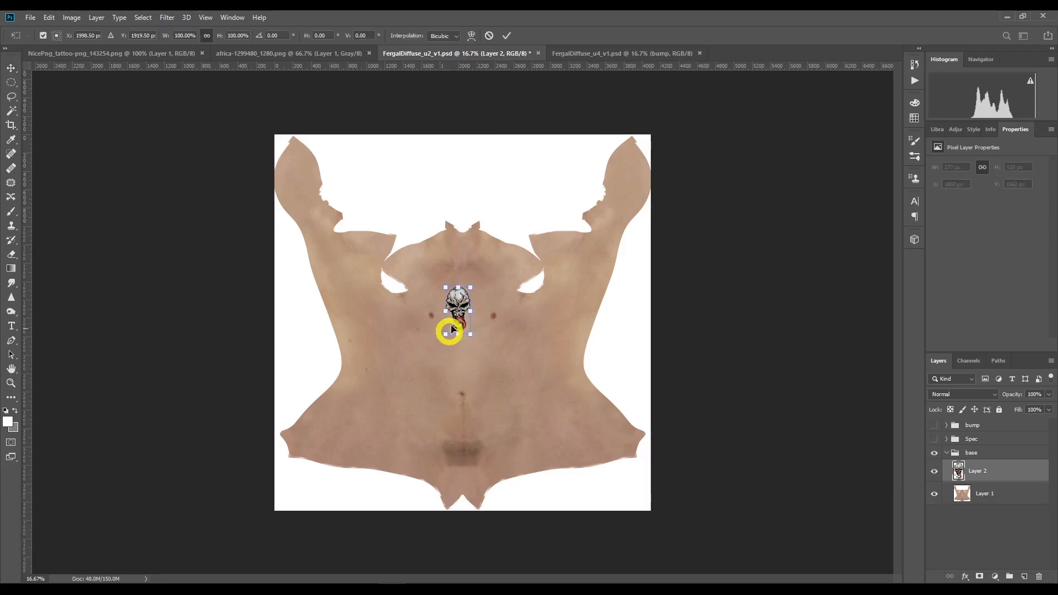
pyautogui.moveTo(471, 288)
pyautogui.mouseDown()
pyautogui.moveTo(537, 266)
pyautogui.moveTo(472, 270)
pyautogui.moveTo(466, 302)
pyautogui.mouseUp()
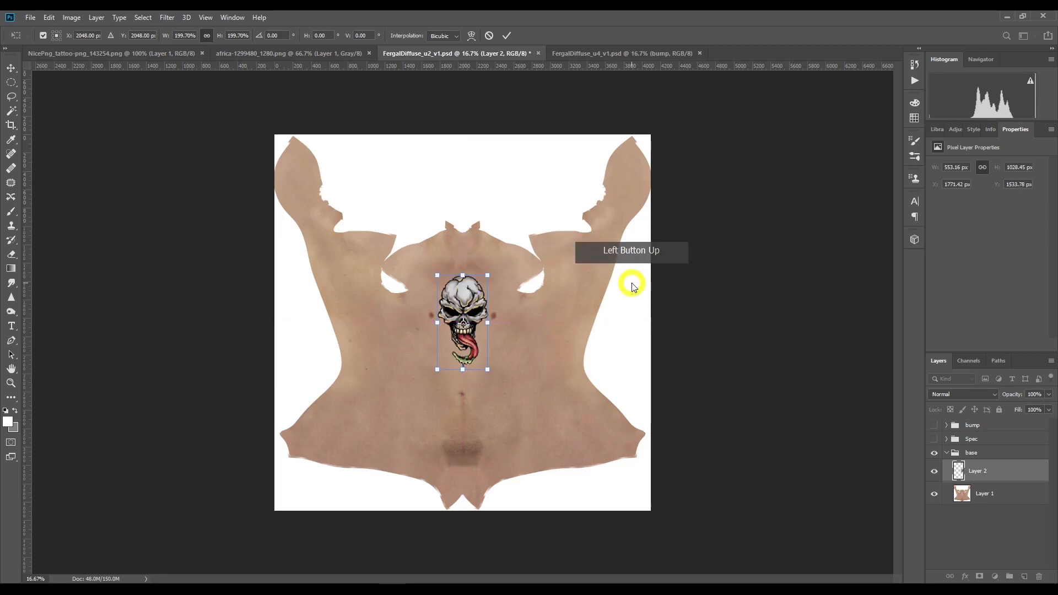
pyautogui.click(507, 37)
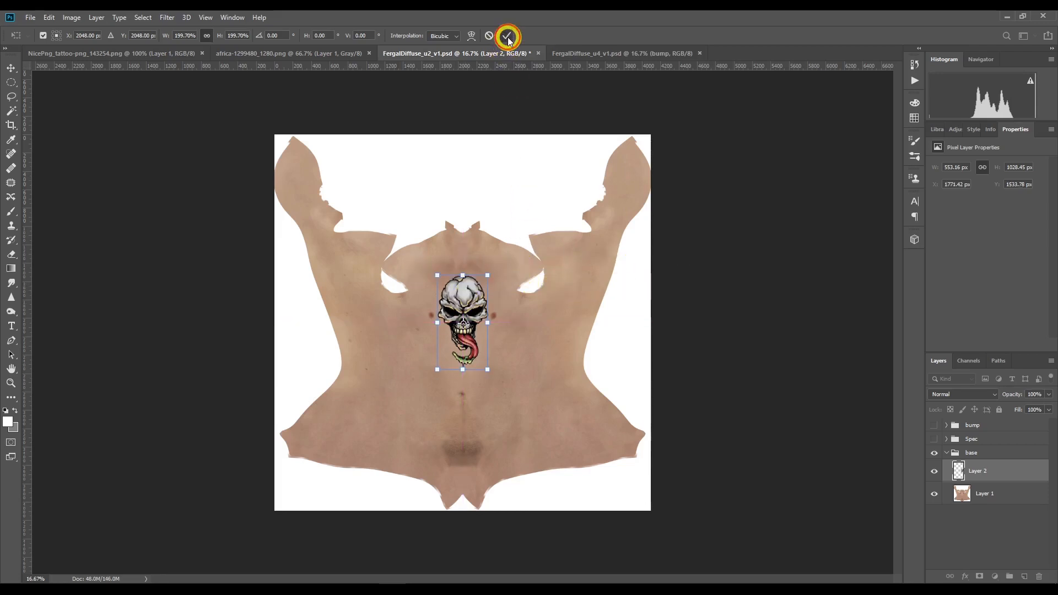
# Step: Add a Bevel & Emboss effect to the skull tattoo on Layer 2
pyautogui.click(10, 382)
pyautogui.click(521, 318)
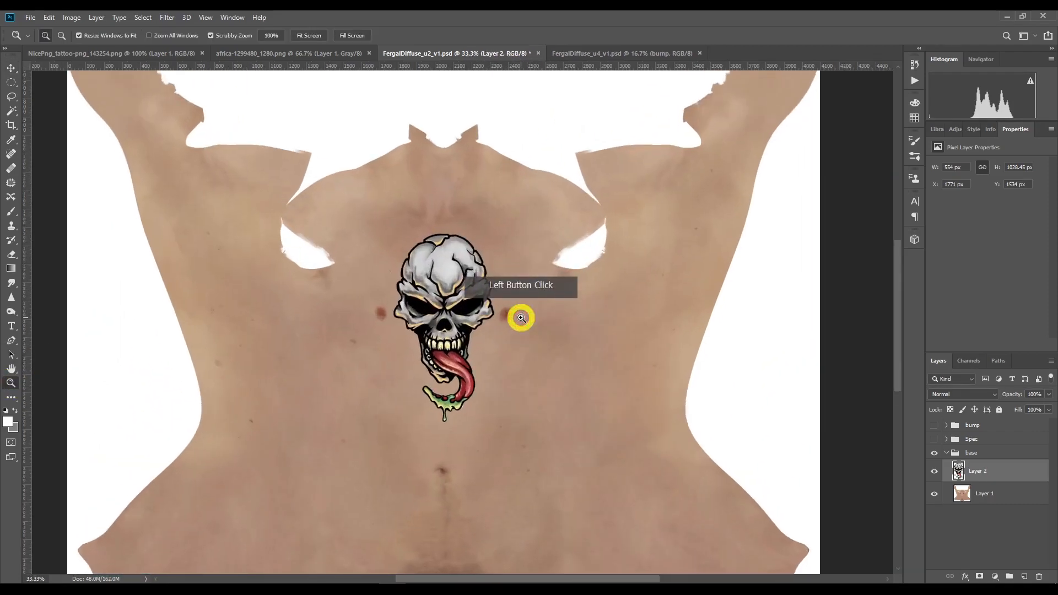
pyautogui.click(11, 67)
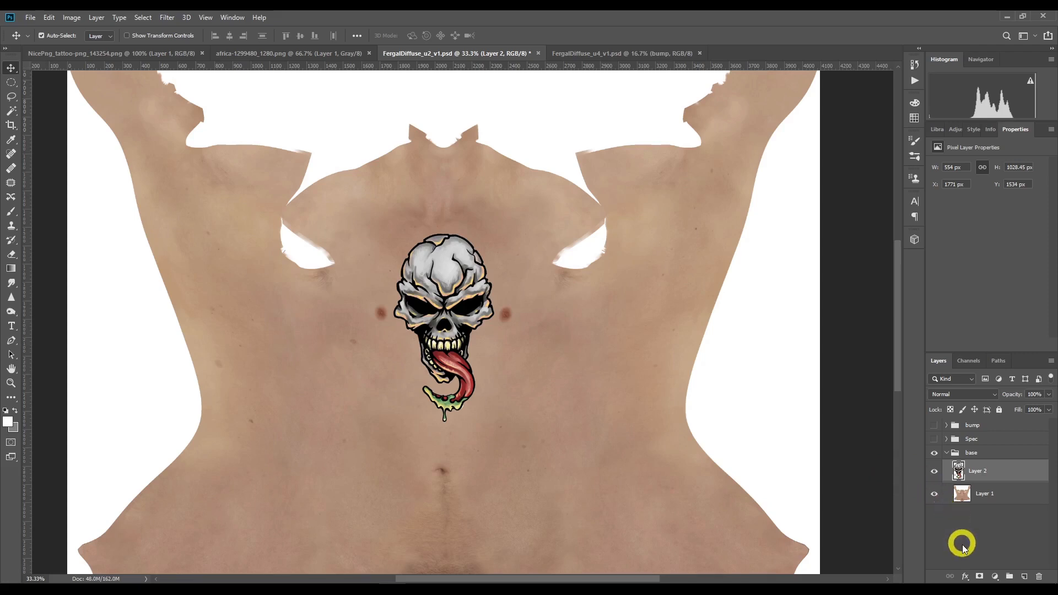
pyautogui.click(965, 577)
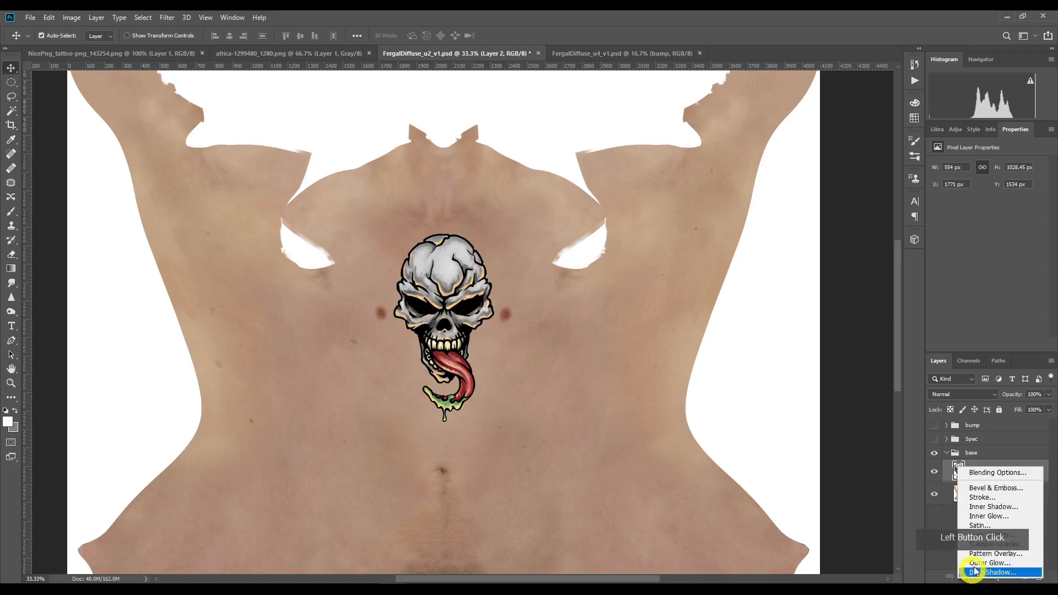
pyautogui.click(1008, 489)
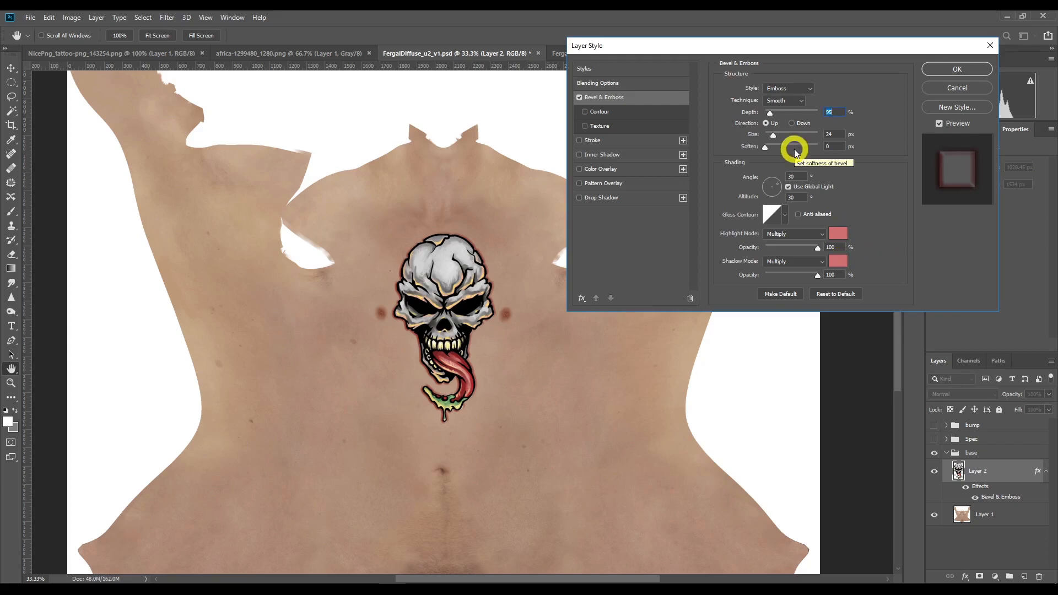
# Step: Try the Pillow Emboss style on the skull tattoo's bevel and return it to Emboss
pyautogui.click(788, 89)
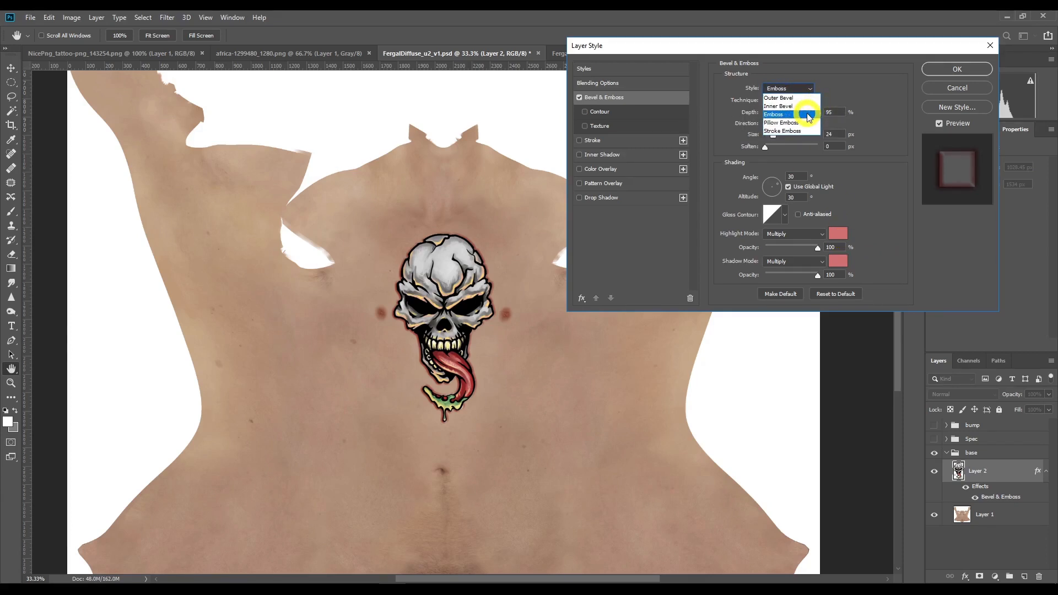
pyautogui.click(808, 124)
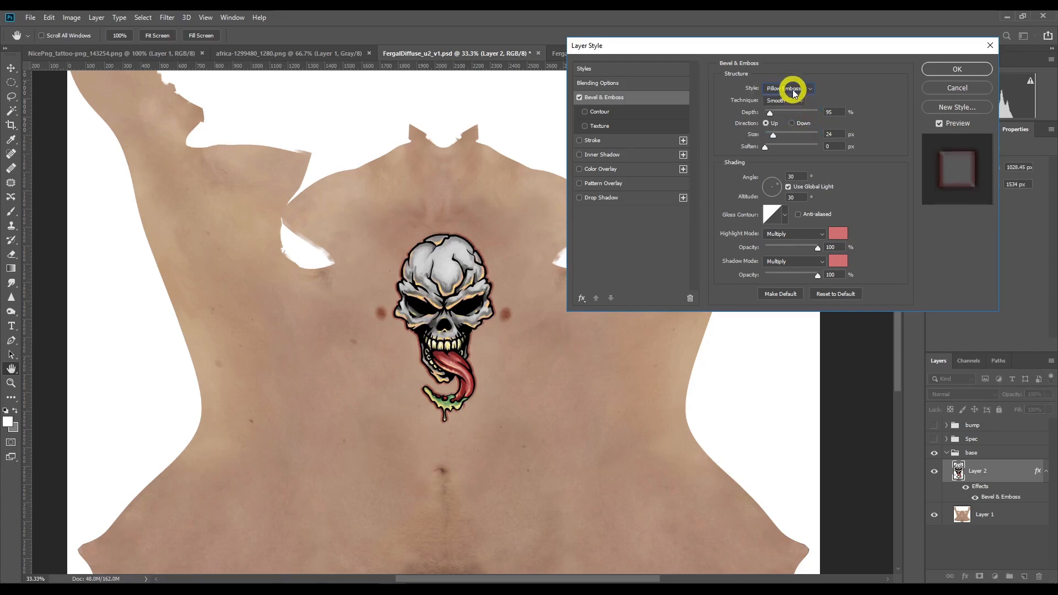
pyautogui.click(792, 89)
pyautogui.click(797, 114)
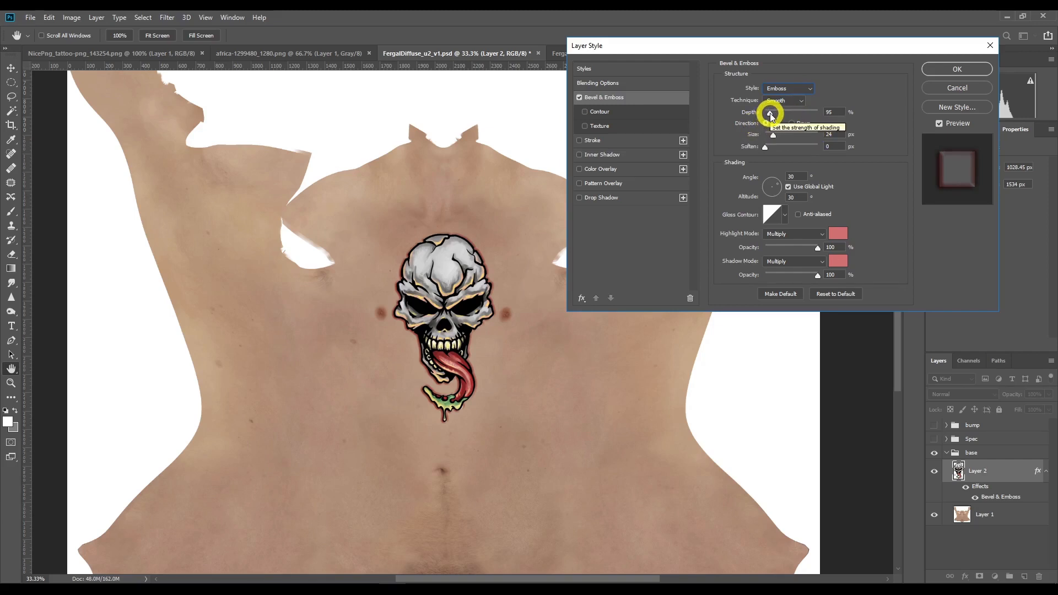
# Step: Set the bevel's depth to 136% and try the Down direction before returning it to Up
pyautogui.moveTo(771, 114)
pyautogui.mouseDown()
pyautogui.moveTo(823, 113)
pyautogui.moveTo(752, 113)
pyautogui.moveTo(773, 113)
pyautogui.mouseUp()
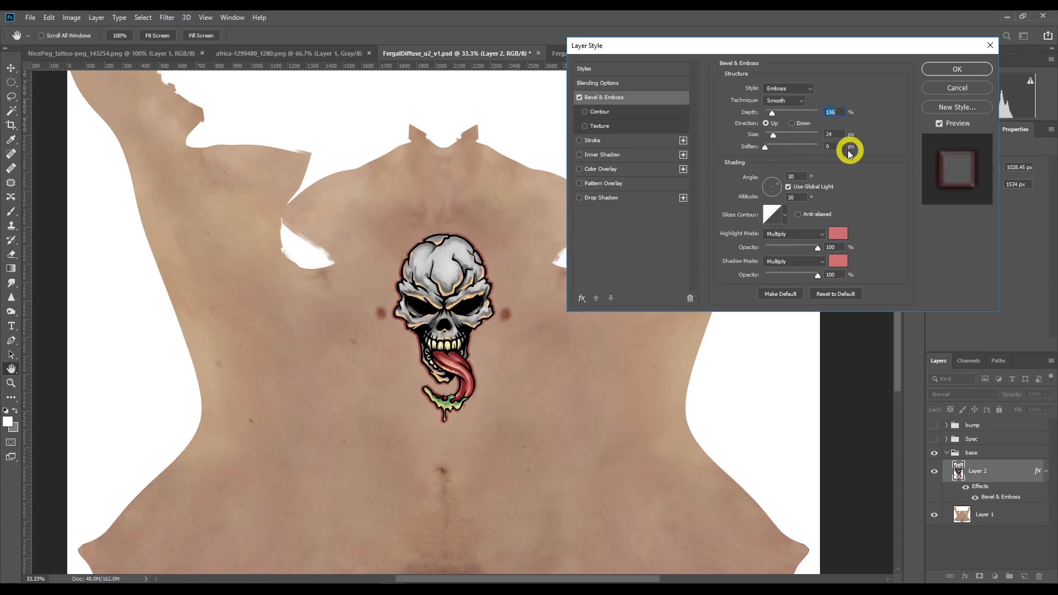
pyautogui.click(792, 123)
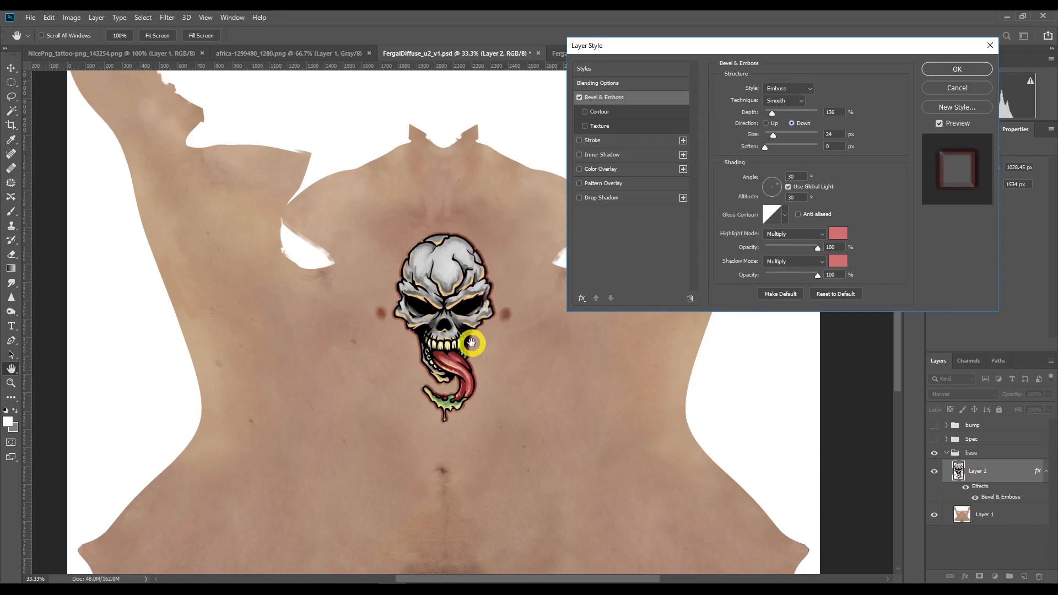
pyautogui.click(766, 124)
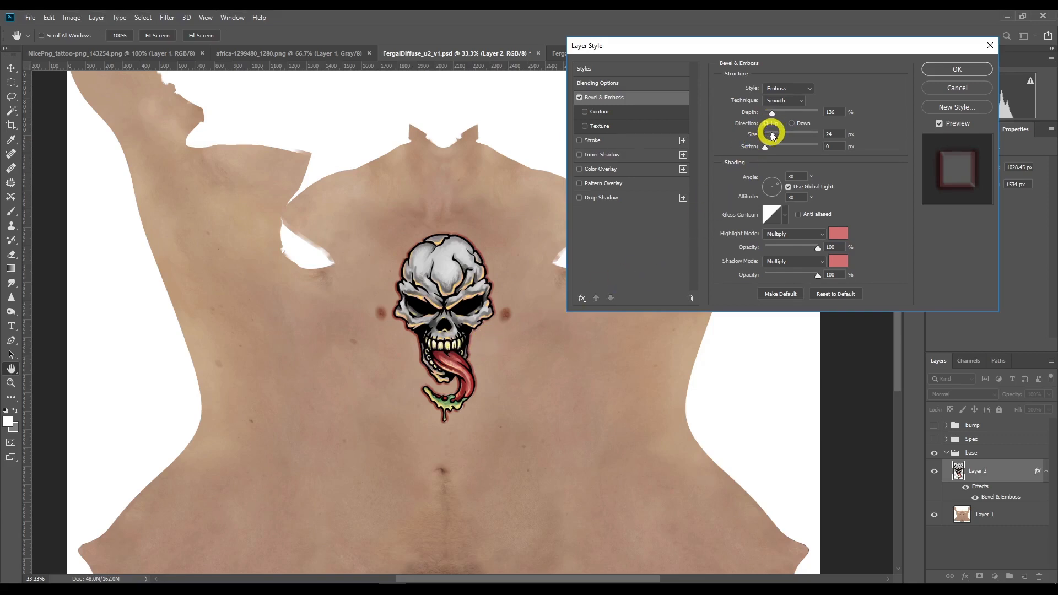
# Step: Set the skull tattoo bevel's size to 38 px and inspect its highlight colour
pyautogui.moveTo(774, 135); pyautogui.dragTo(786, 135)
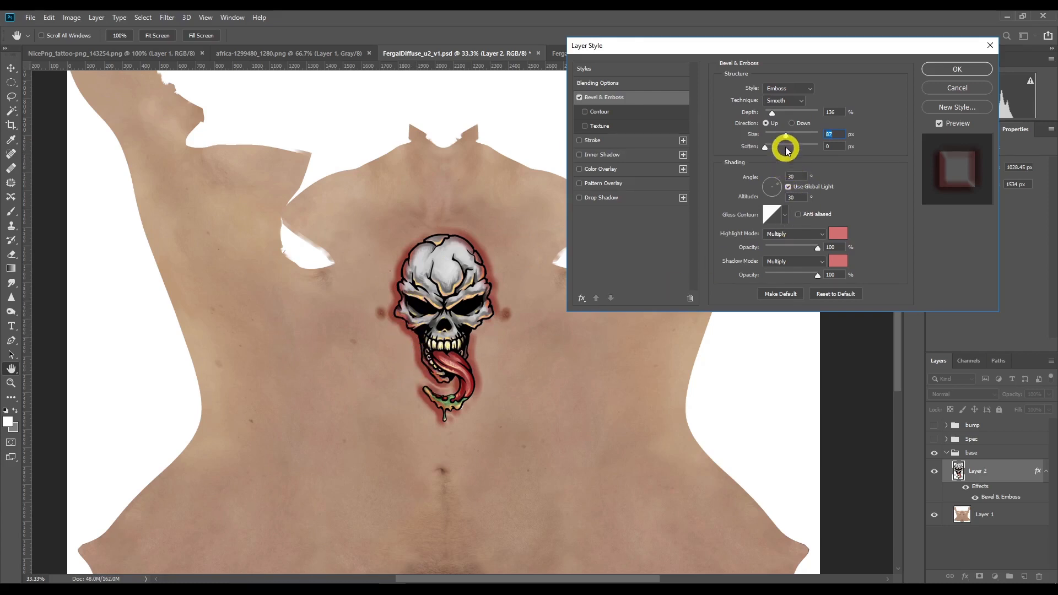
pyautogui.moveTo(786, 135)
pyautogui.mouseDown()
pyautogui.moveTo(769, 136)
pyautogui.moveTo(778, 138)
pyautogui.mouseUp()
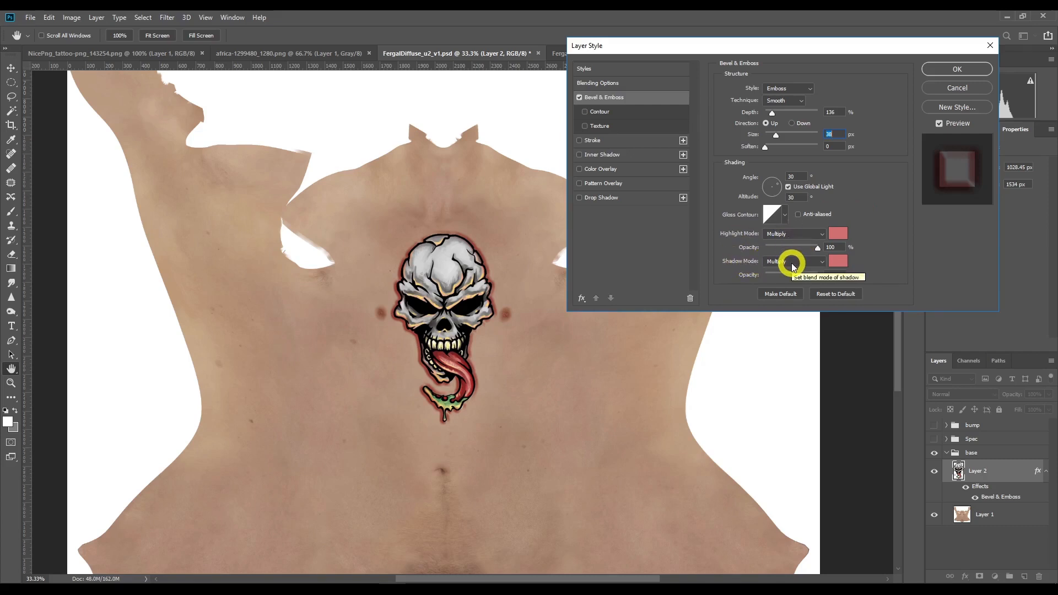
pyautogui.click(837, 238)
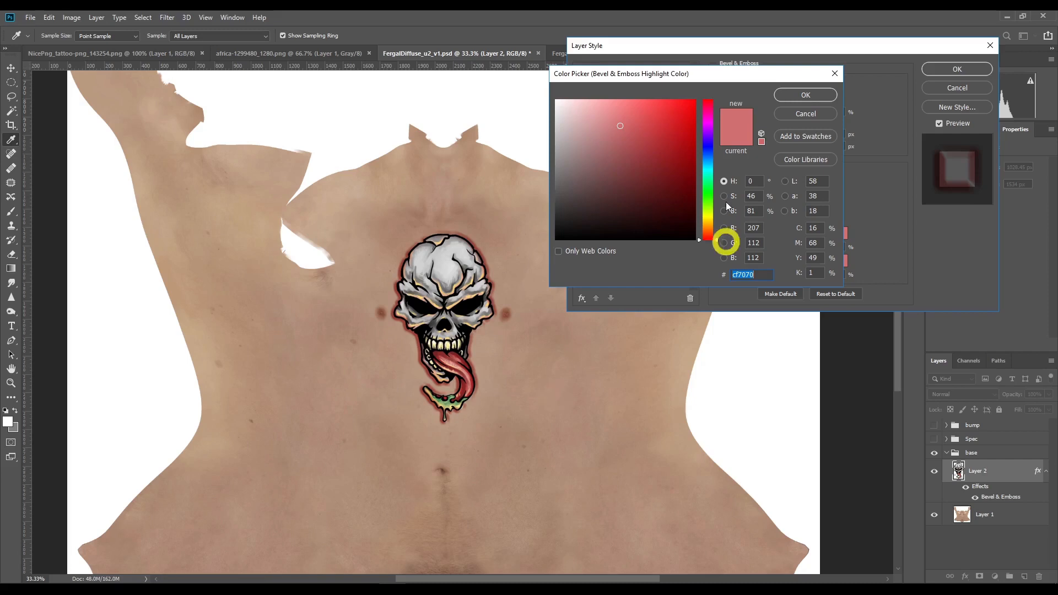
pyautogui.click(794, 118)
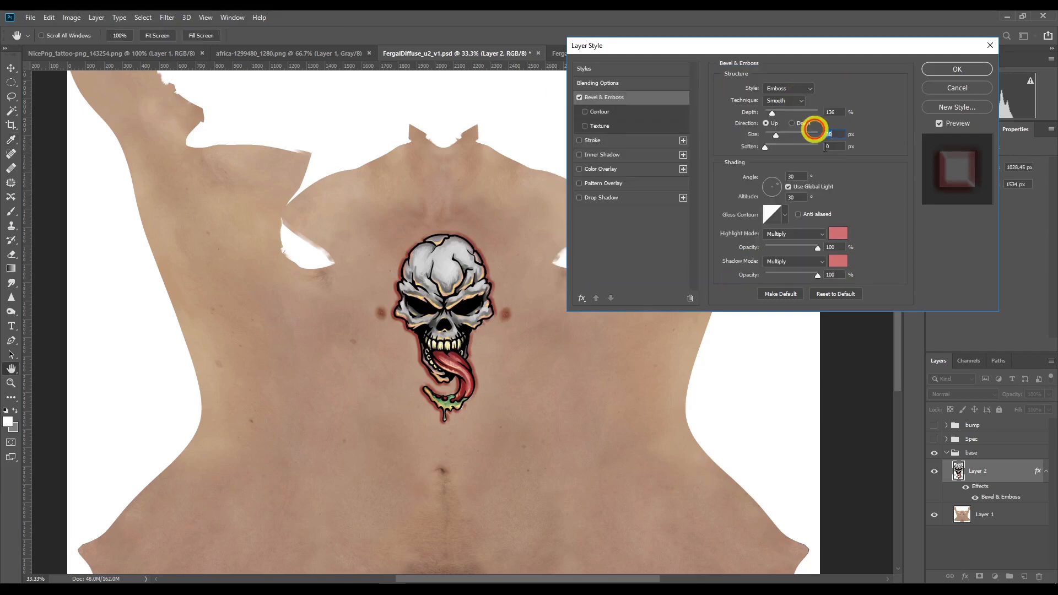
# Step: Try the Normal highlight mode on the bevel, return it to Multiply at 100% opacity and apply the layer style
pyautogui.click(822, 248)
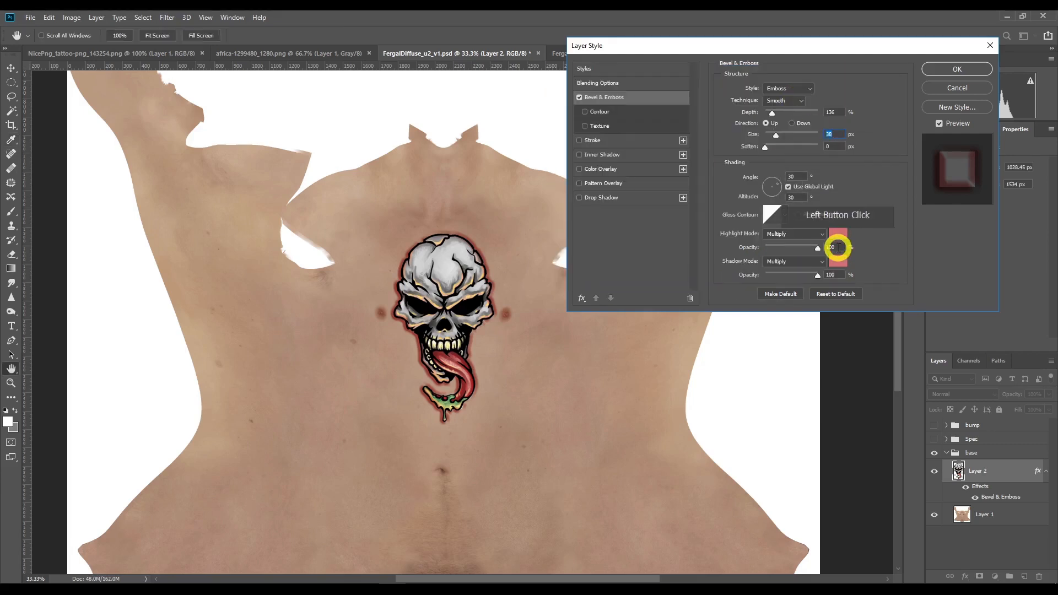
pyautogui.click(815, 235)
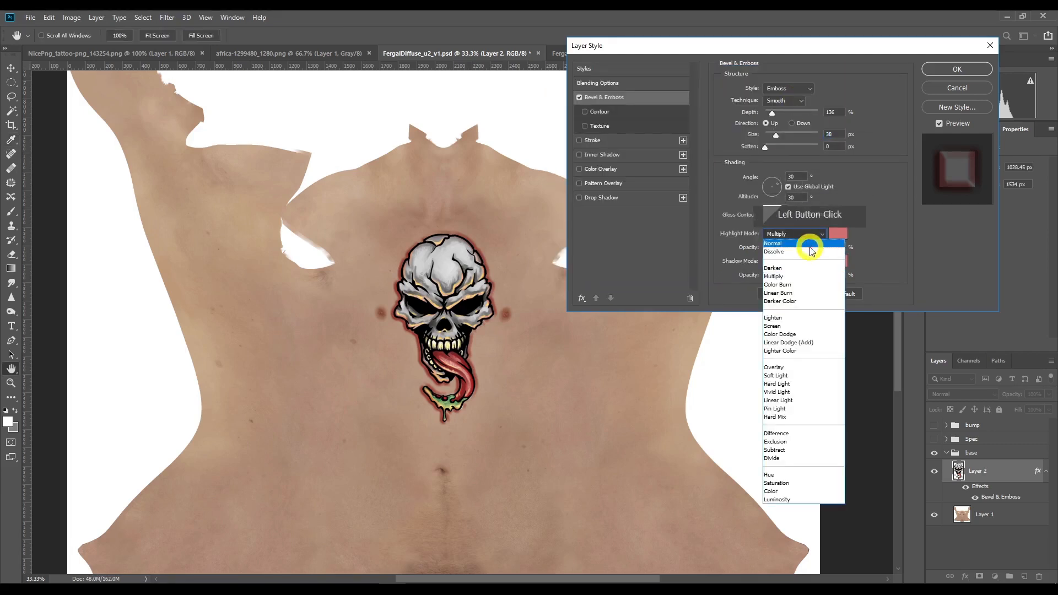
pyautogui.click(807, 243)
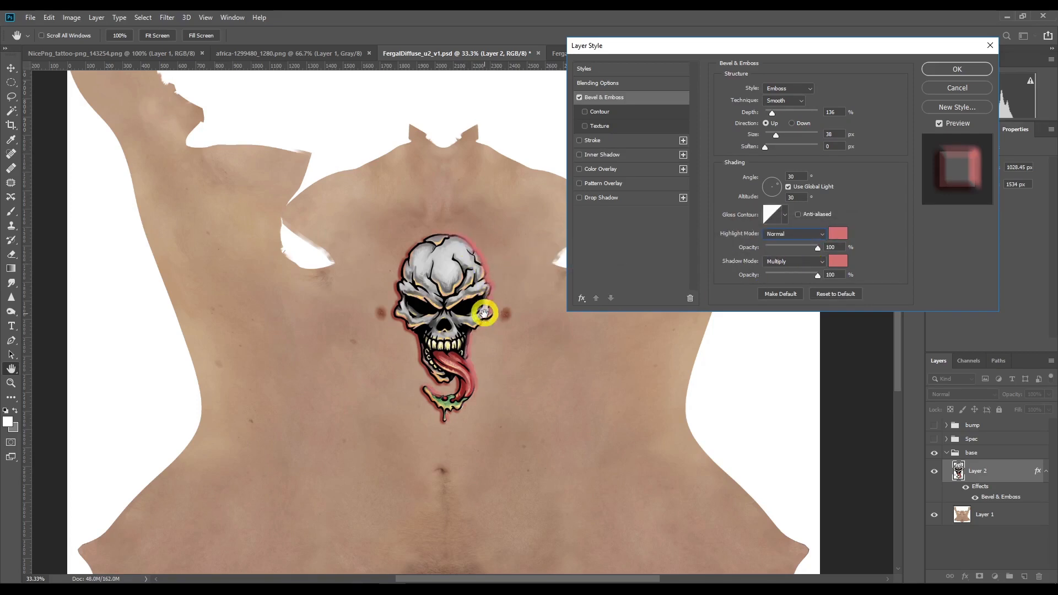
pyautogui.click(792, 234)
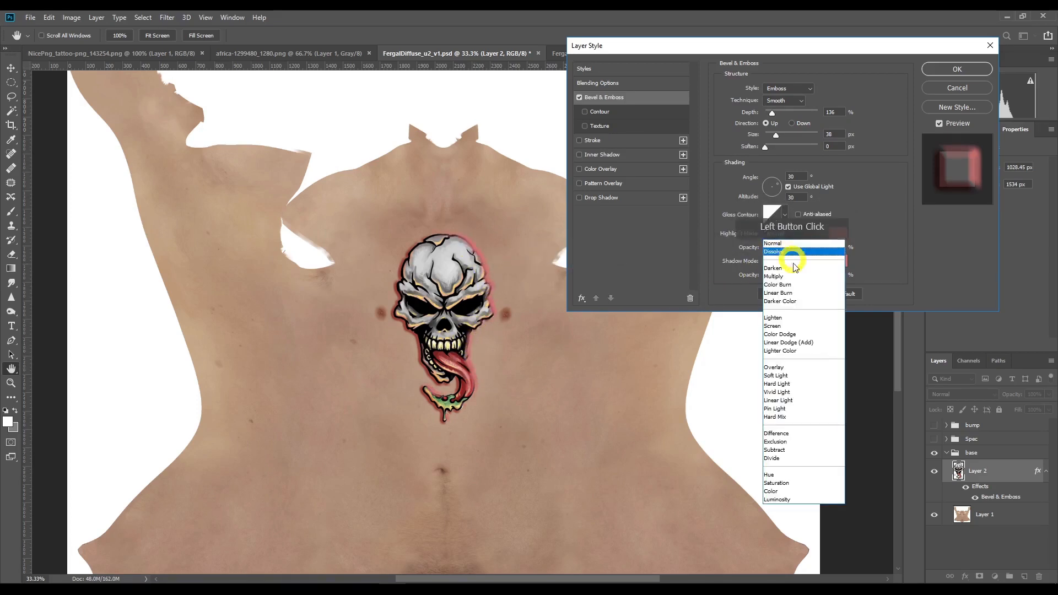
pyautogui.click(783, 276)
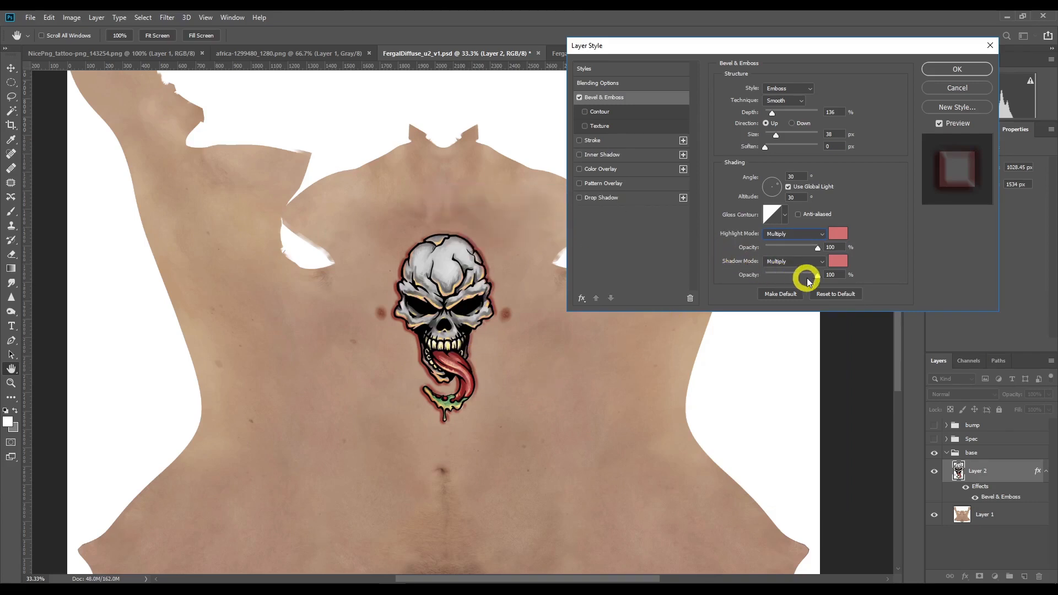
pyautogui.moveTo(818, 251)
pyautogui.mouseDown()
pyautogui.moveTo(758, 251)
pyautogui.moveTo(832, 251)
pyautogui.mouseUp()
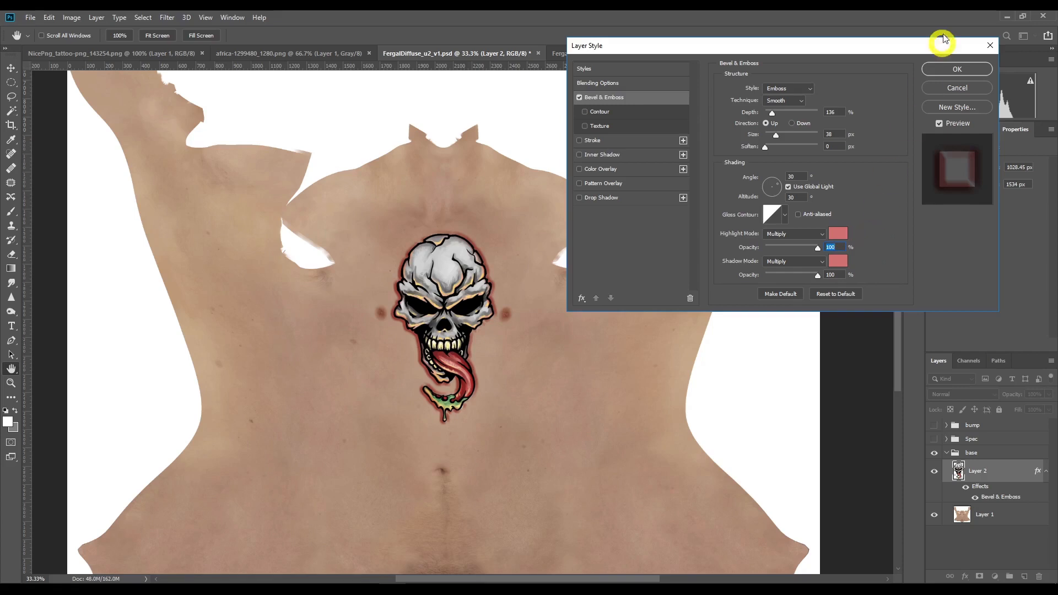
pyautogui.click(956, 70)
# Step: Add a Brightness/Contrast adjustment layer above the skull tattoo and clip it to Layer 2
pyautogui.click(1007, 468)
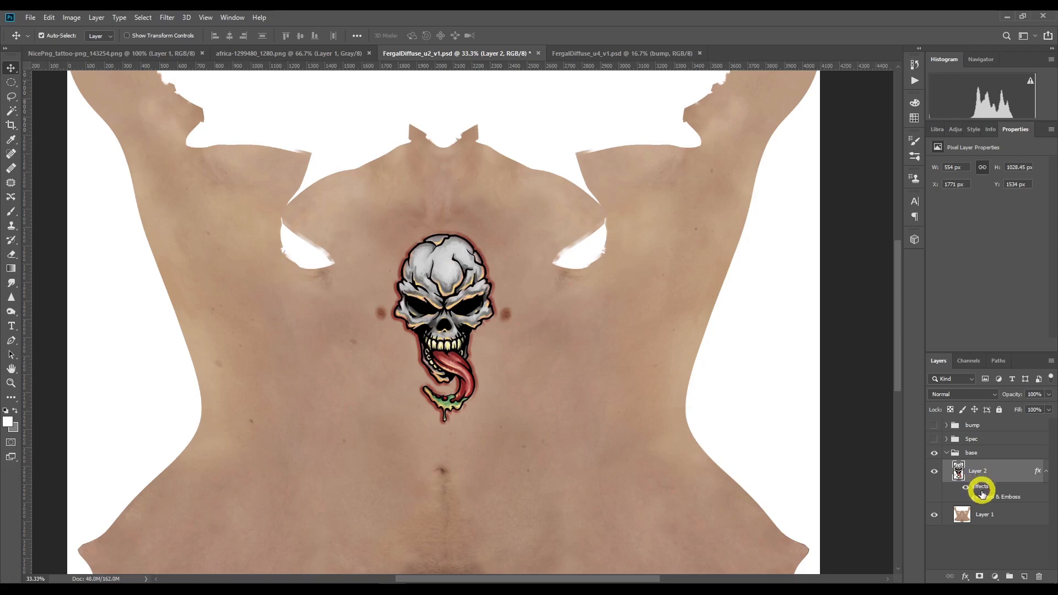
pyautogui.click(995, 577)
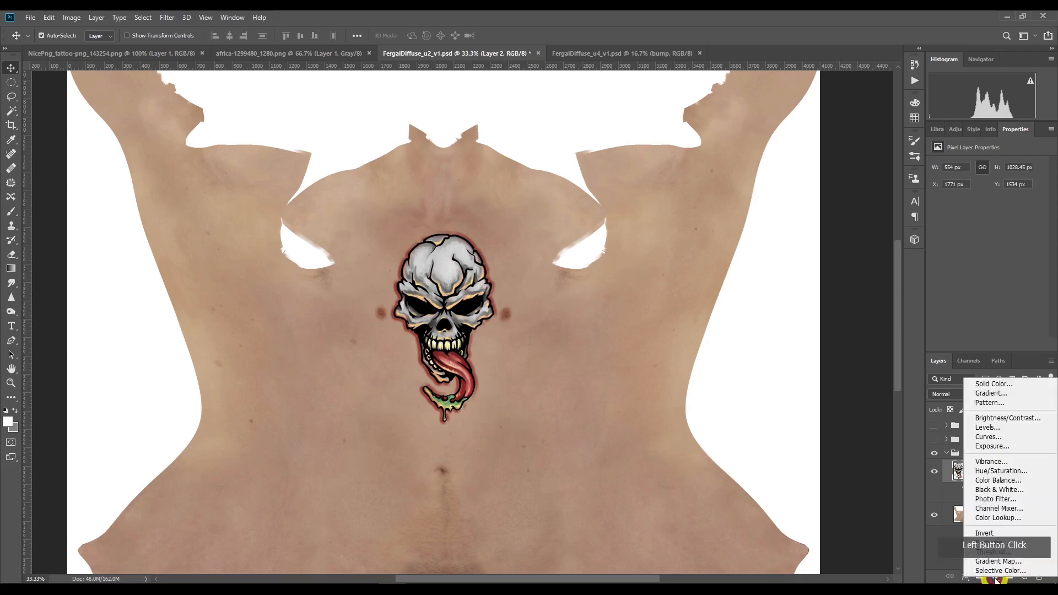
pyautogui.click(1021, 420)
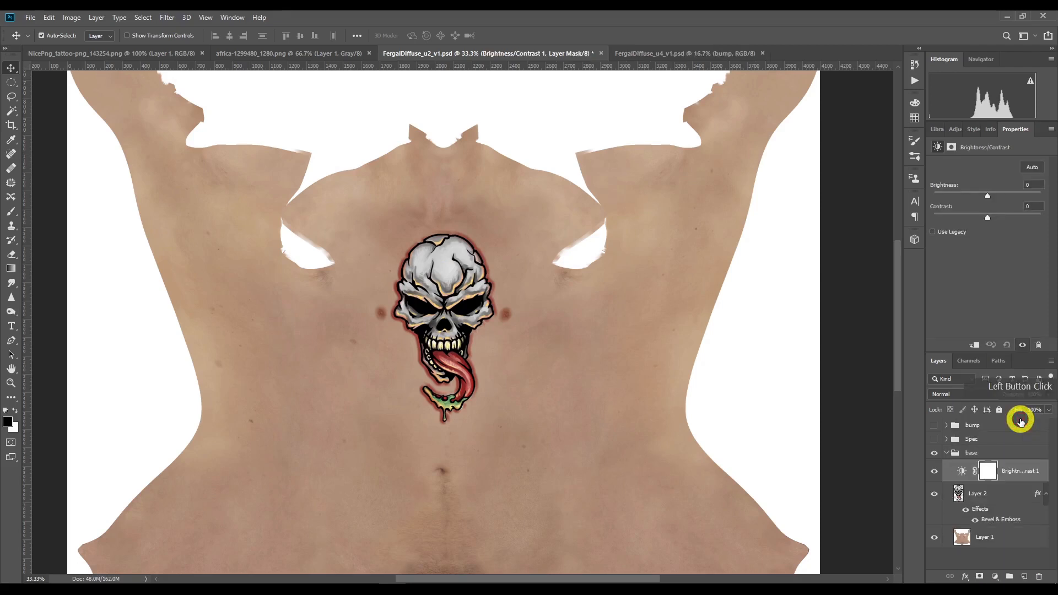
pyautogui.click(973, 347)
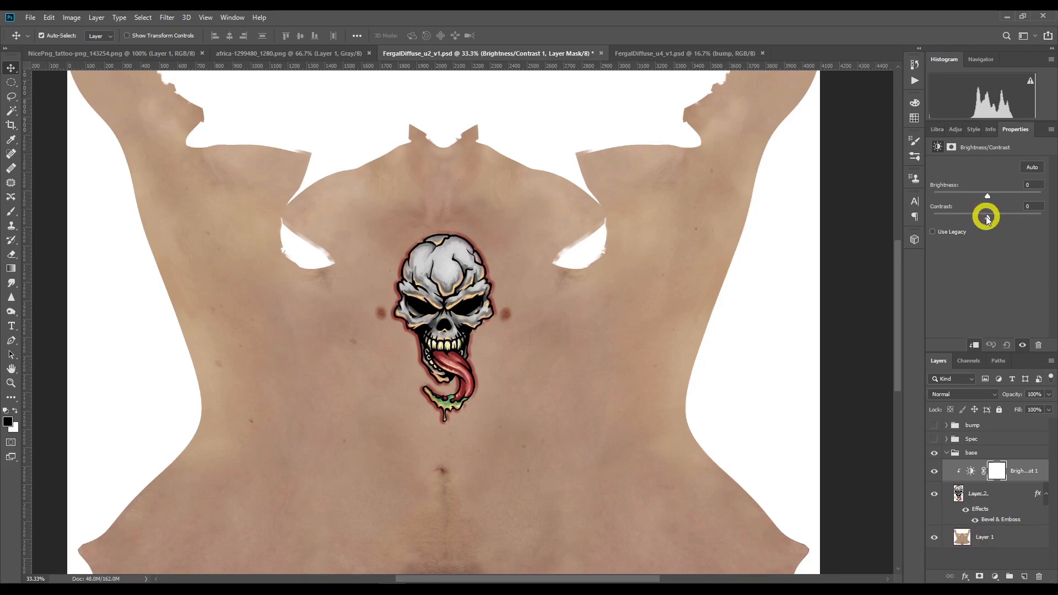
# Step: Set the tattoo adjustment's contrast to 57 and its brightness to -44
pyautogui.moveTo(988, 220); pyautogui.dragTo(965, 197)
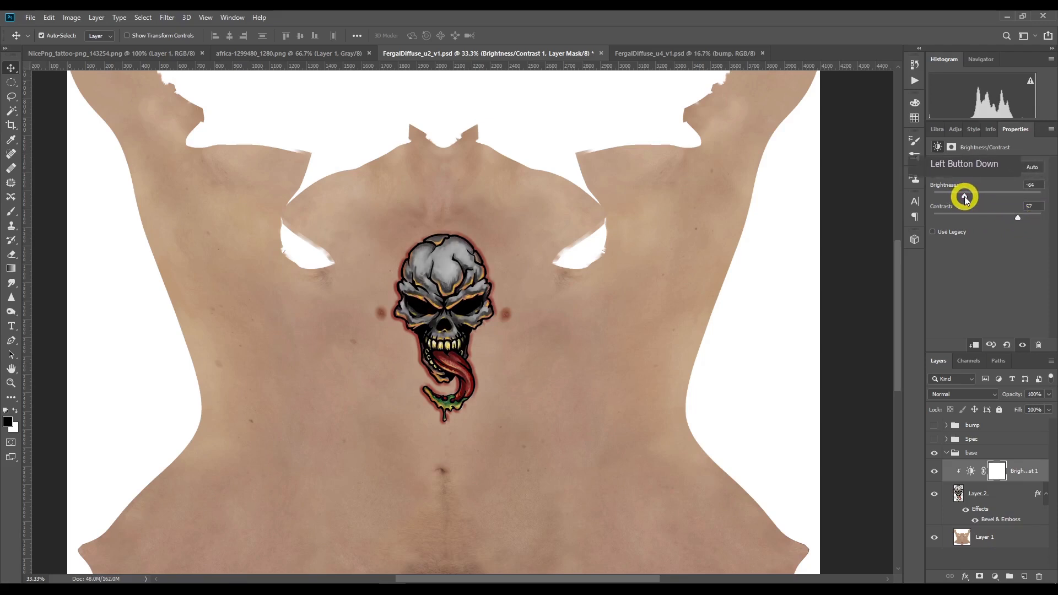
pyautogui.moveTo(964, 196); pyautogui.dragTo(1024, 196)
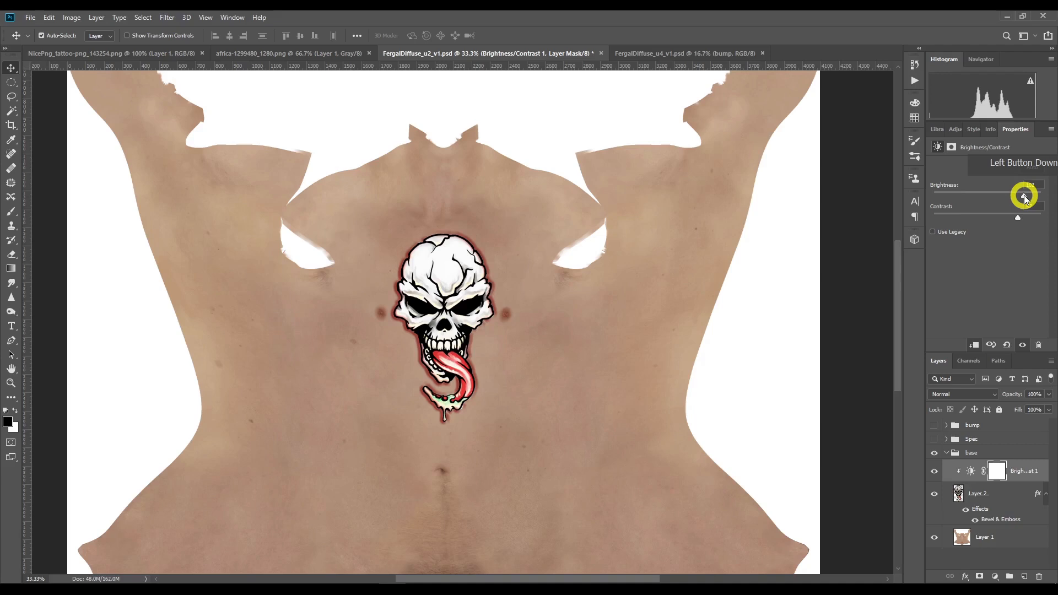
pyautogui.moveTo(1024, 196); pyautogui.dragTo(973, 204)
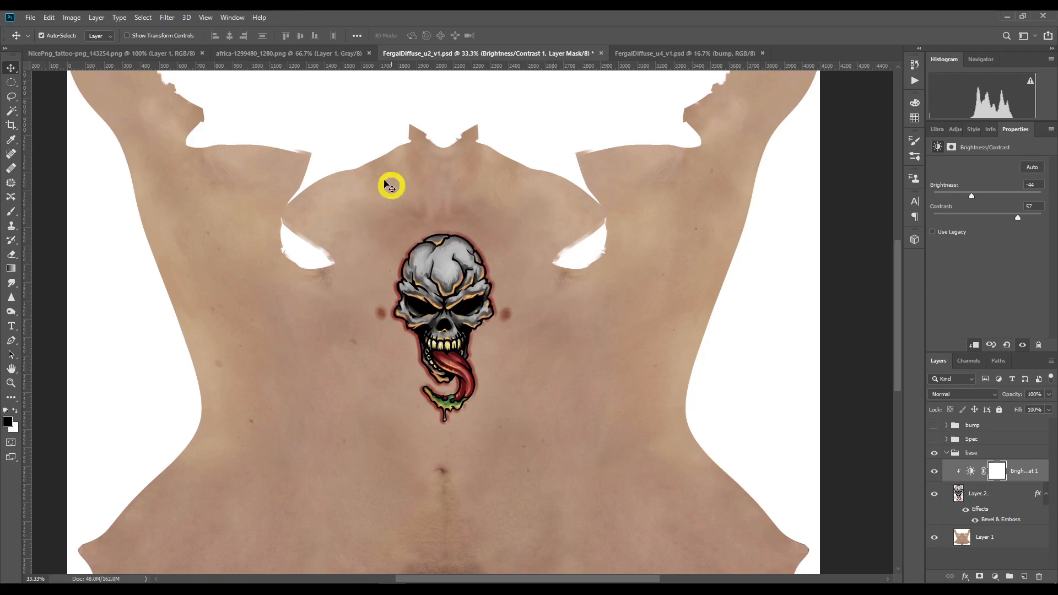
# Step: Start saving a copy of the tattooed torso map in the Tattoo2 folder with JPEG as the format
pyautogui.click(30, 17)
pyautogui.click(47, 62)
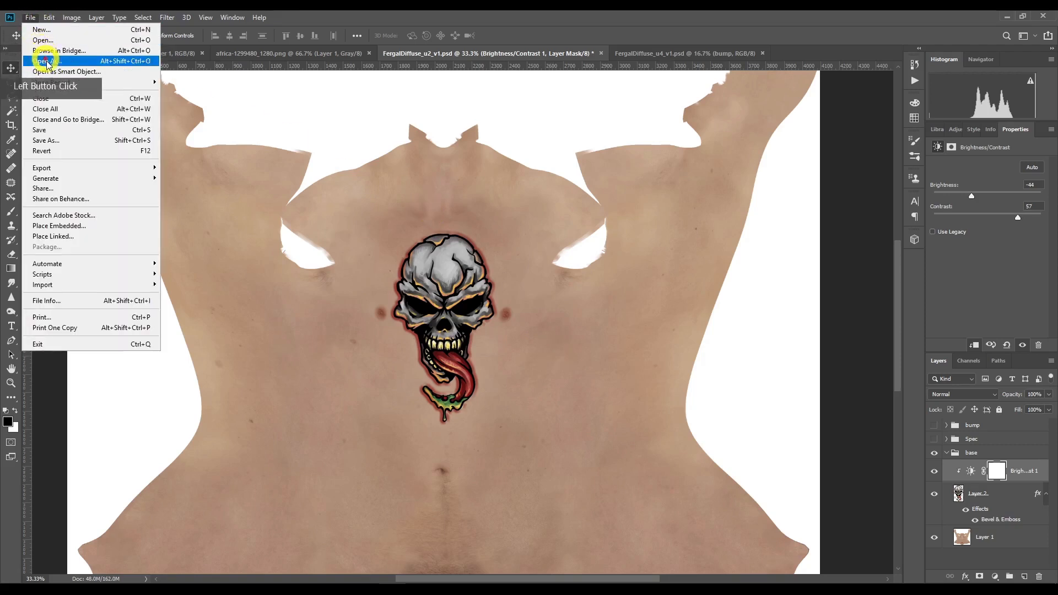
pyautogui.click(69, 140)
pyautogui.click(188, 212)
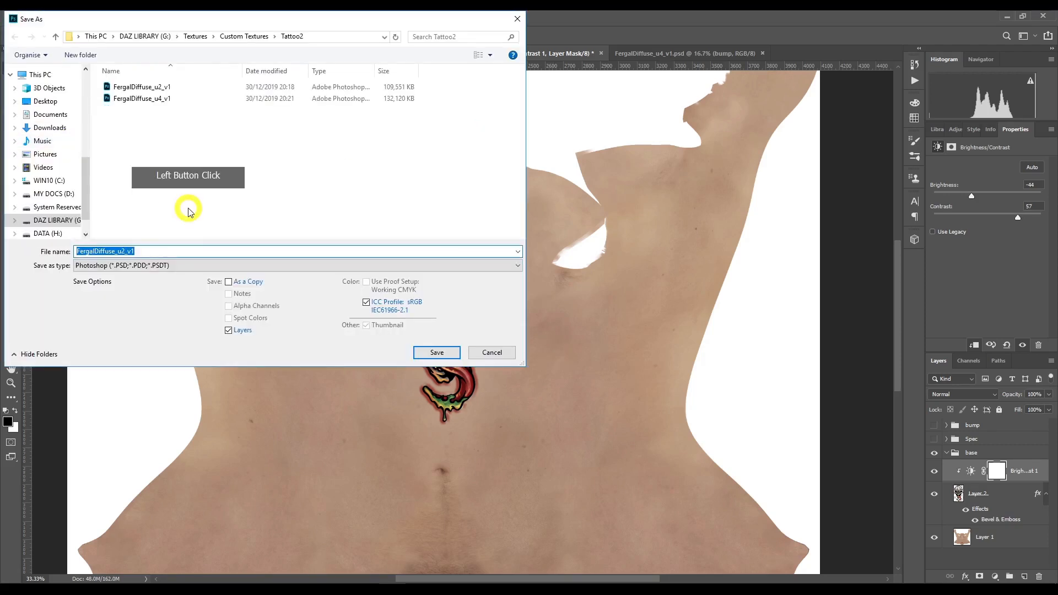
pyautogui.click(160, 265)
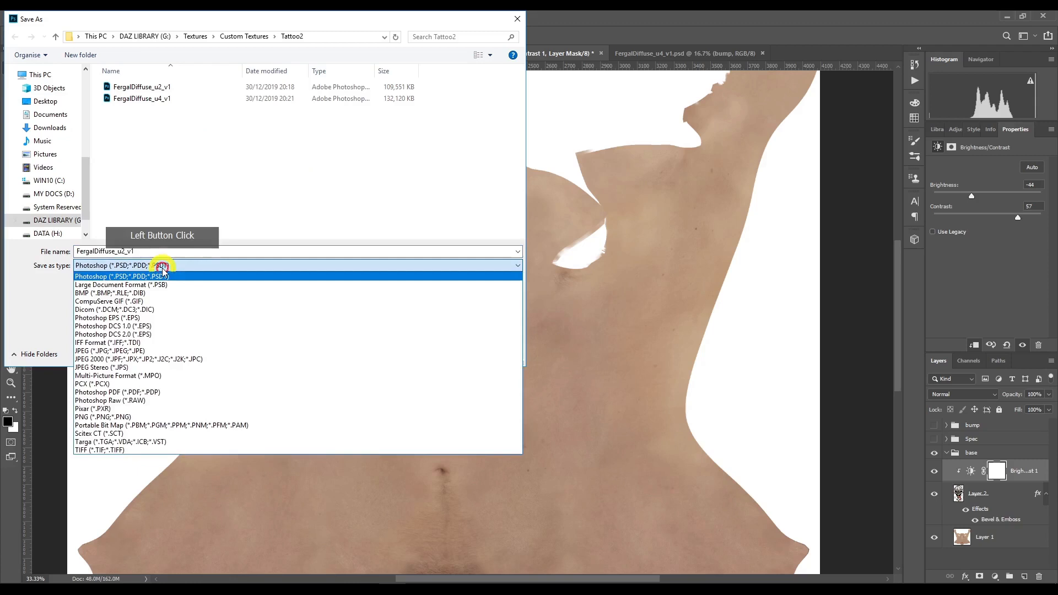
pyautogui.click(160, 351)
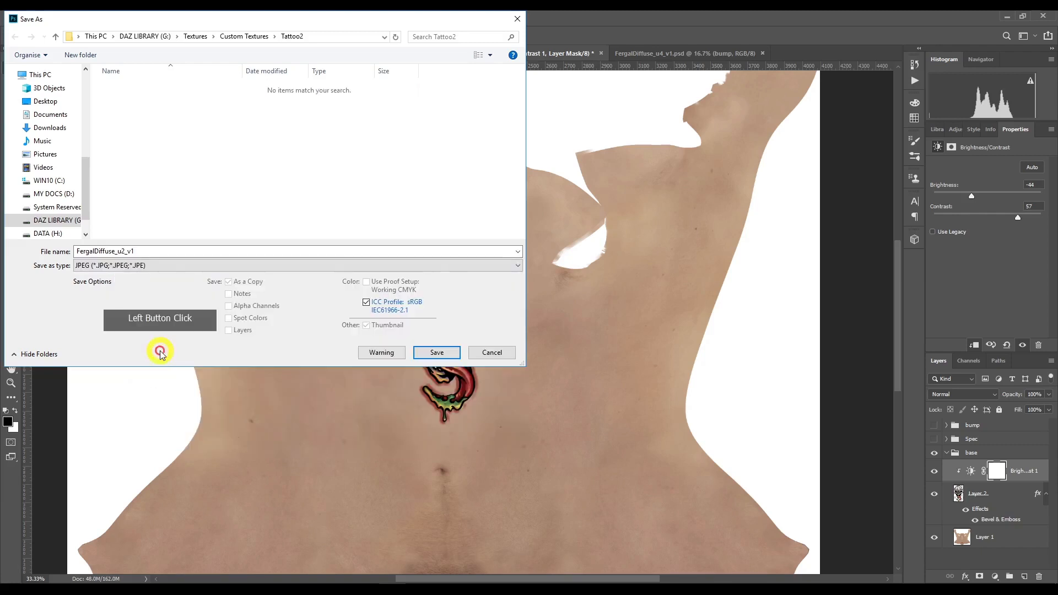
# Step: Name the JPEG copy FergalDiffuse_u2_v1base1 and save it at Maximum quality 12 with the Baseline ("Standard") format
pyautogui.doubleClick(191, 251)
pyautogui.click(191, 252)
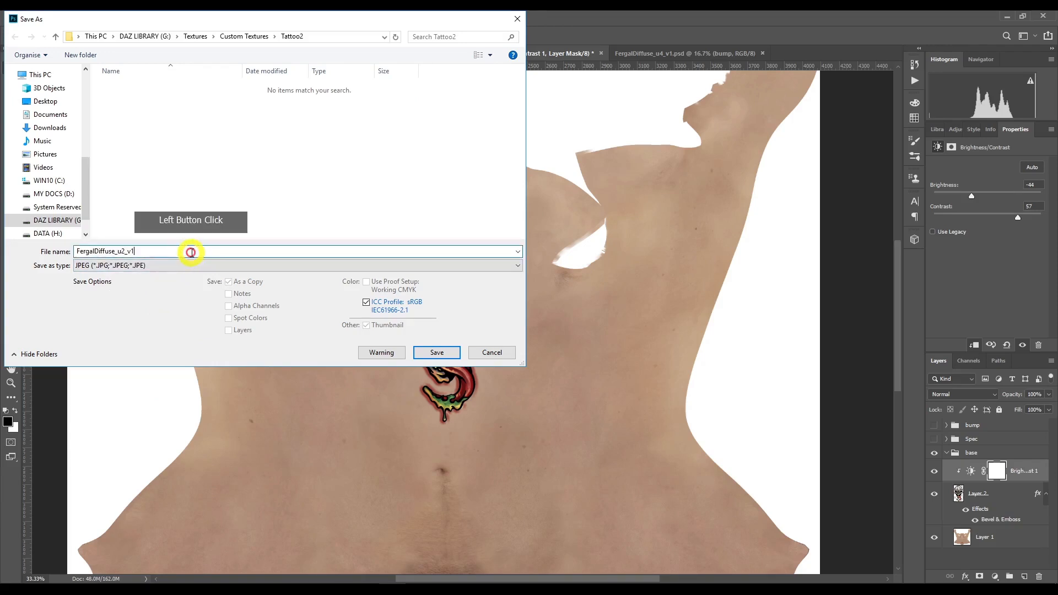
pyautogui.write('b')
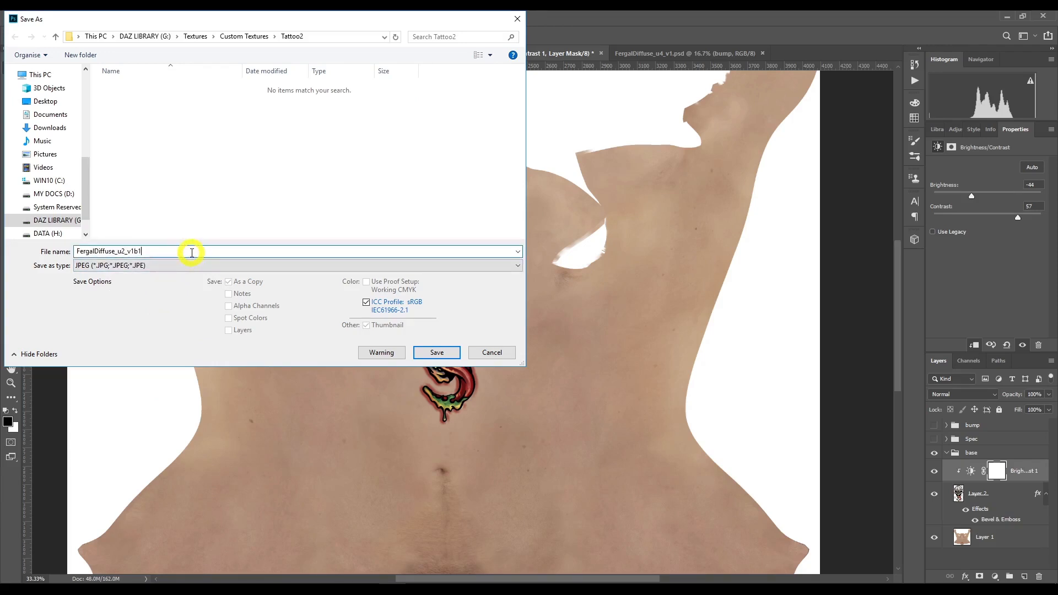
pyautogui.write('1')
pyautogui.press('BackSpace')
pyautogui.write('ase1')
pyautogui.press('Return')
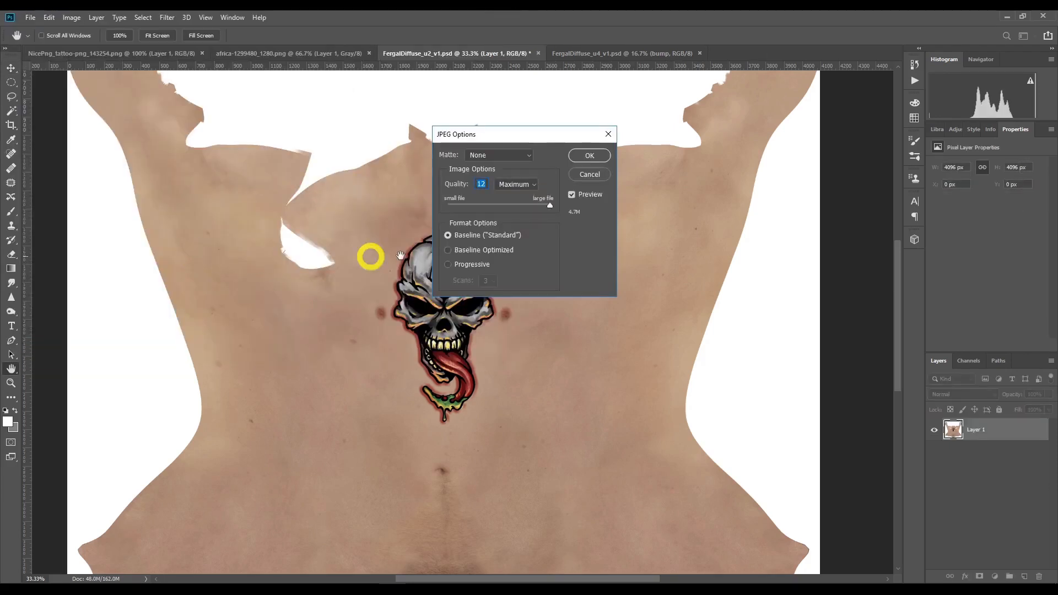
pyautogui.click(596, 158)
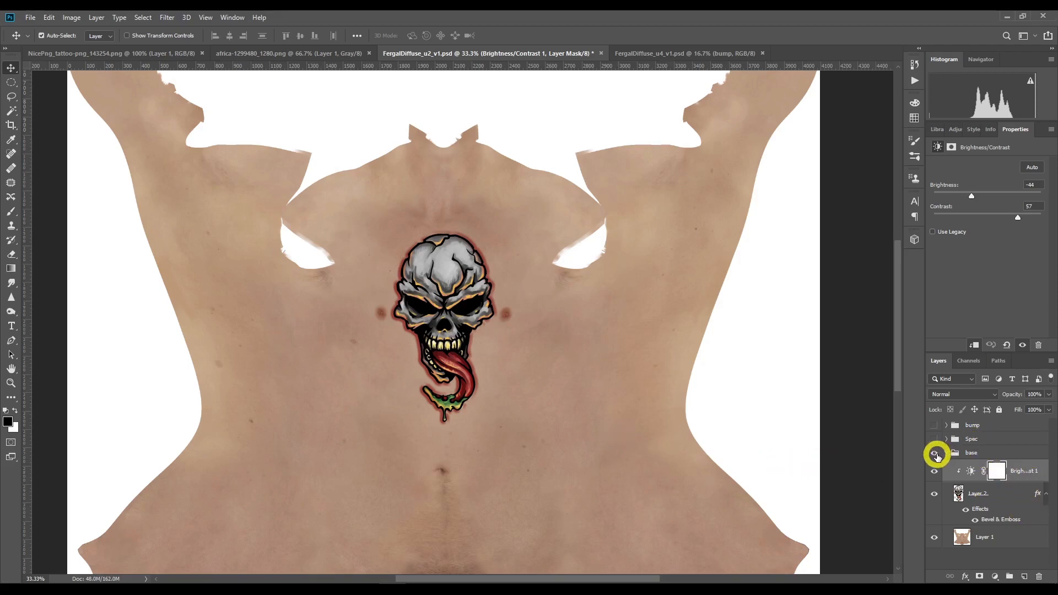
# Step: Hide the skin texture on Layer 1 and stamp the visible tattoo and its adjustment into a new merged layer
pyautogui.click(936, 540)
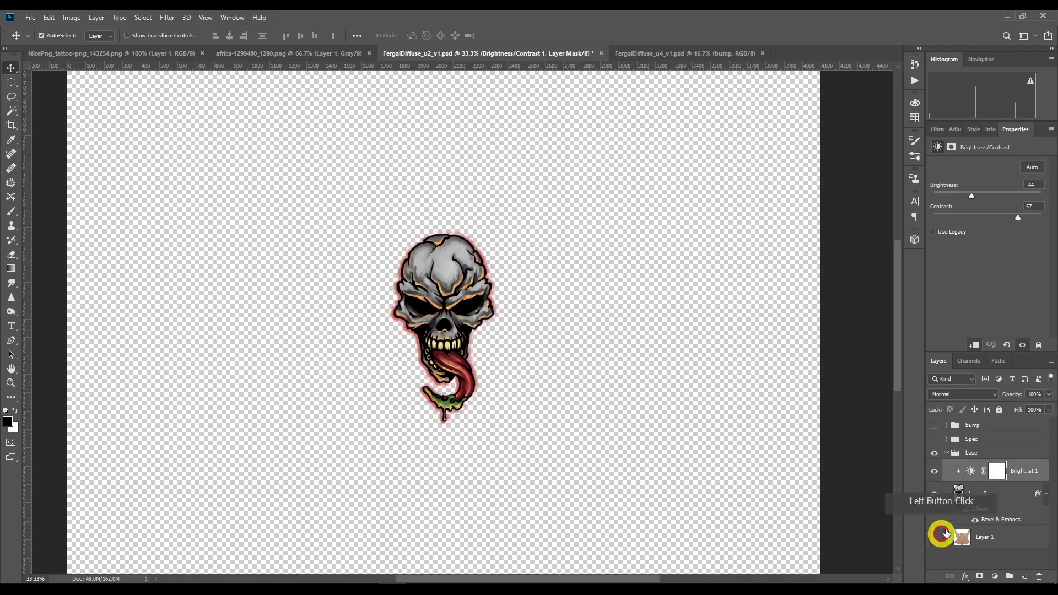
pyautogui.click(985, 495)
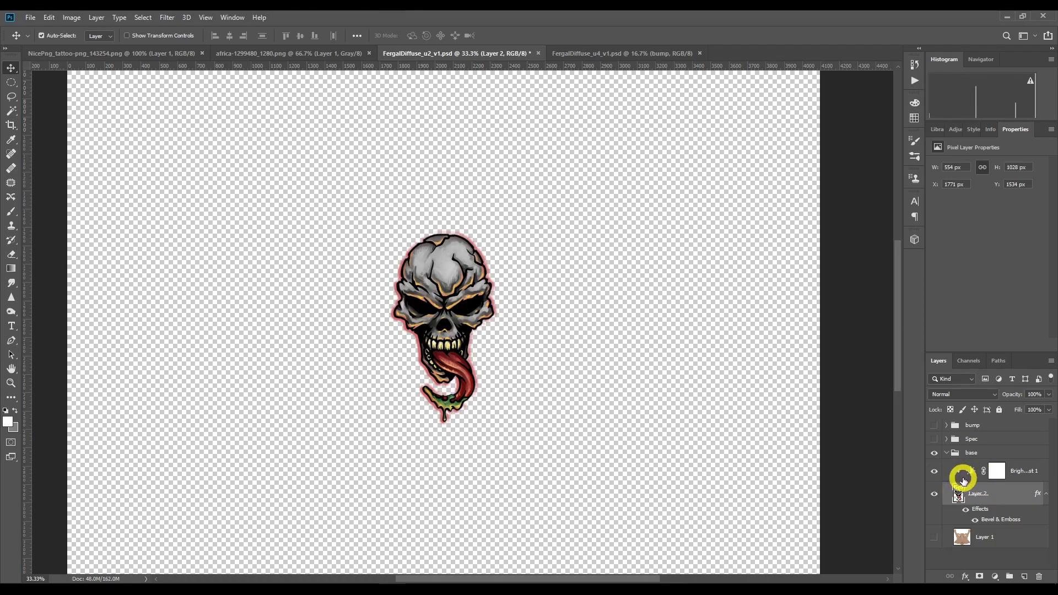
pyautogui.click(1018, 473)
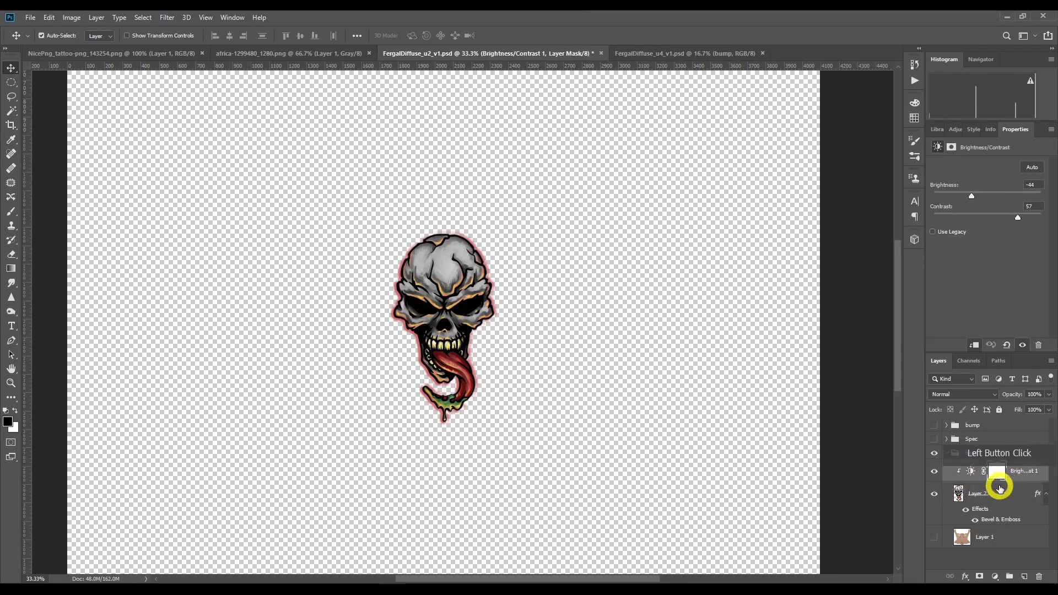
pyautogui.click(999, 488)
pyautogui.click(1021, 475)
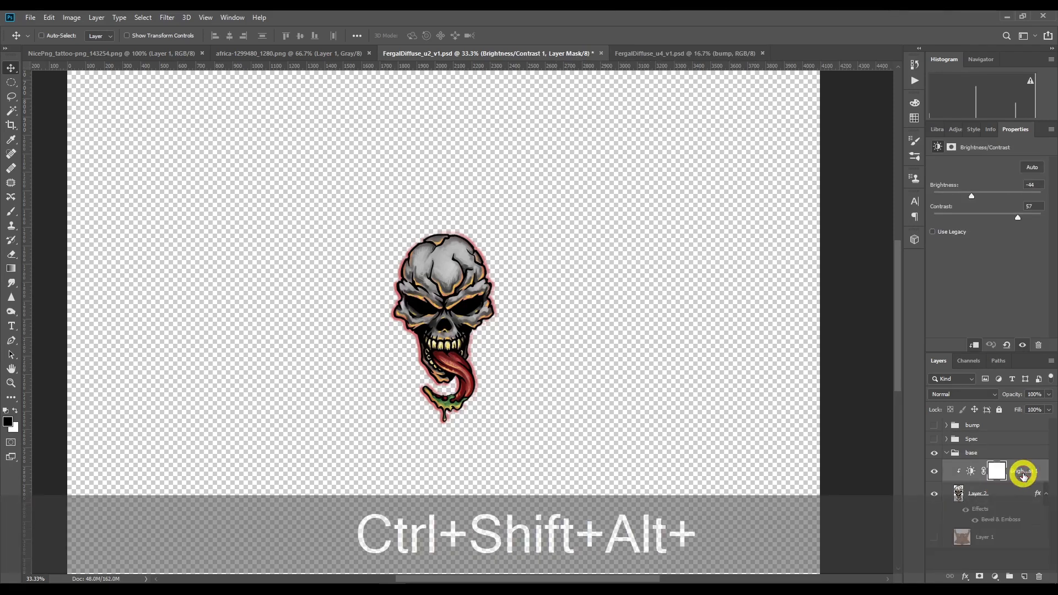
pyautogui.hotkey('ctrl', 'shift', 'alt', 'e')
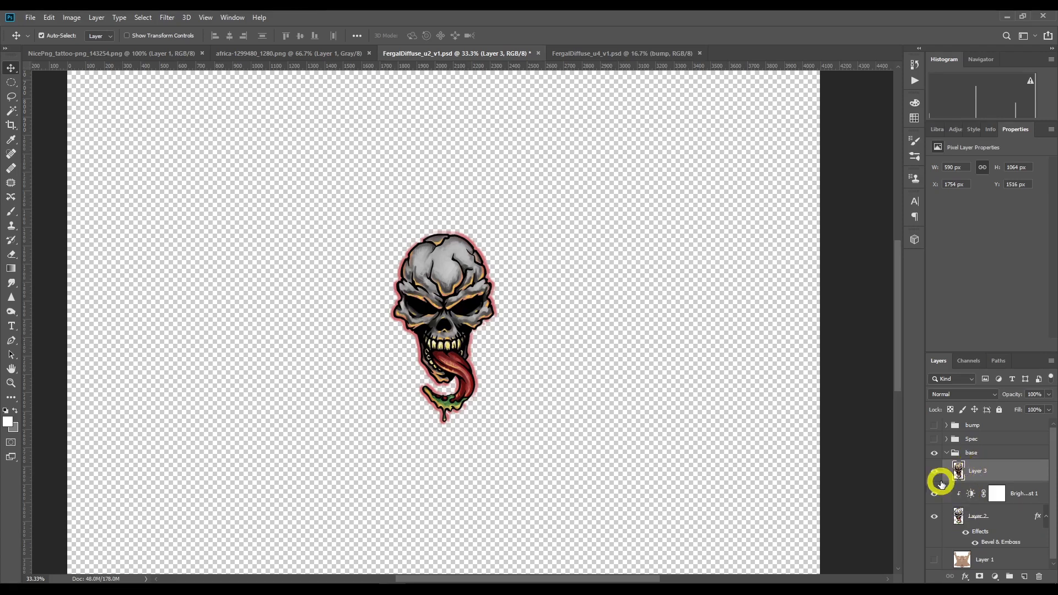
# Step: Move the merged skull layer into the Spec group, hide and collapse the base group, and show the expanded Spec group
pyautogui.moveTo(954, 475); pyautogui.dragTo(985, 439)
pyautogui.click(933, 454)
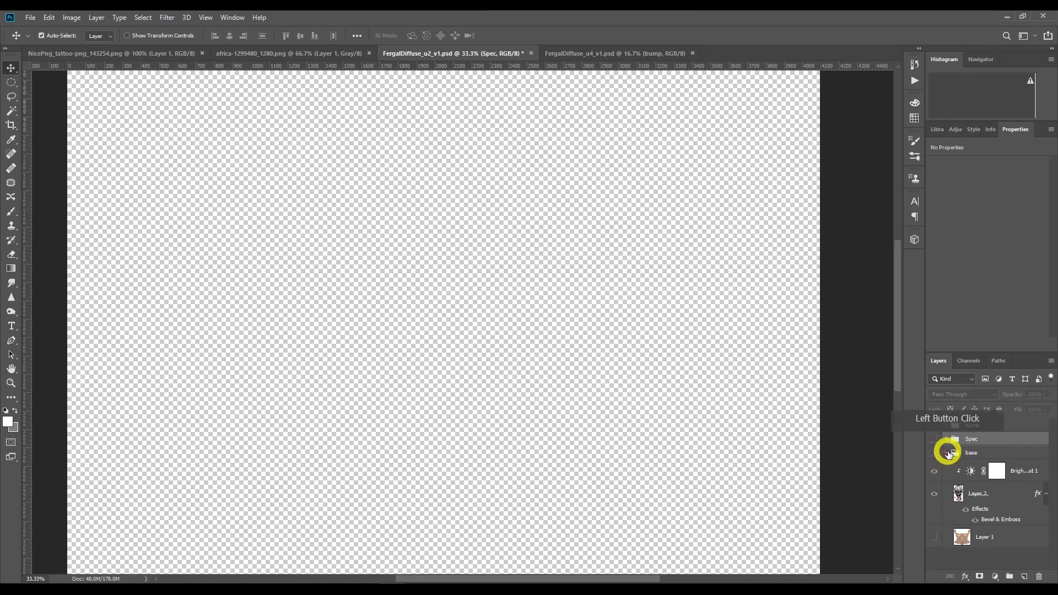
pyautogui.click(946, 452)
pyautogui.click(945, 439)
pyautogui.click(935, 440)
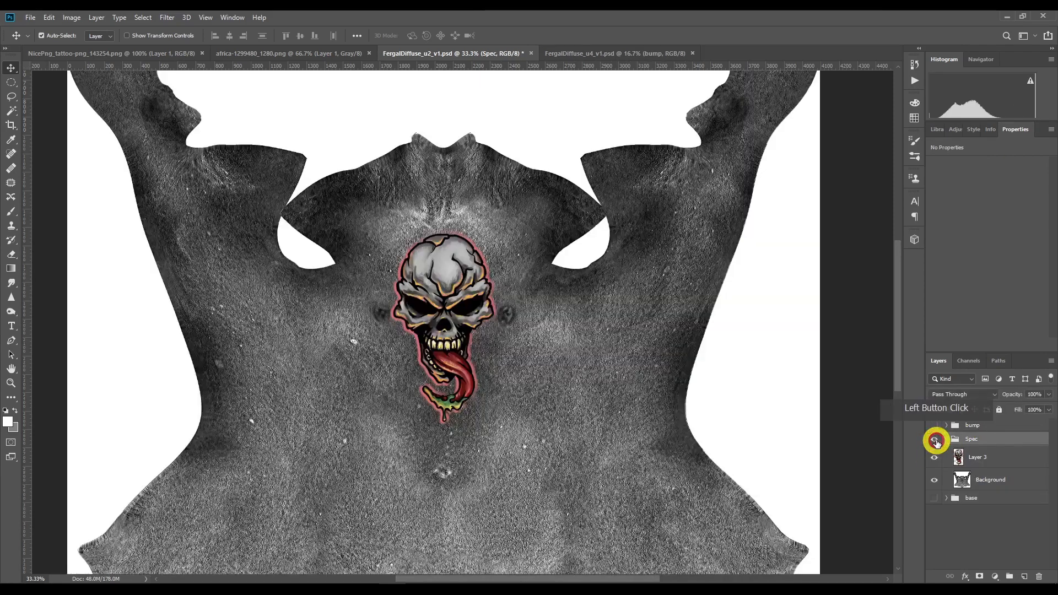
# Step: Desaturate the merged skull tattoo on Layer 3 in the Spec group
pyautogui.click(1009, 460)
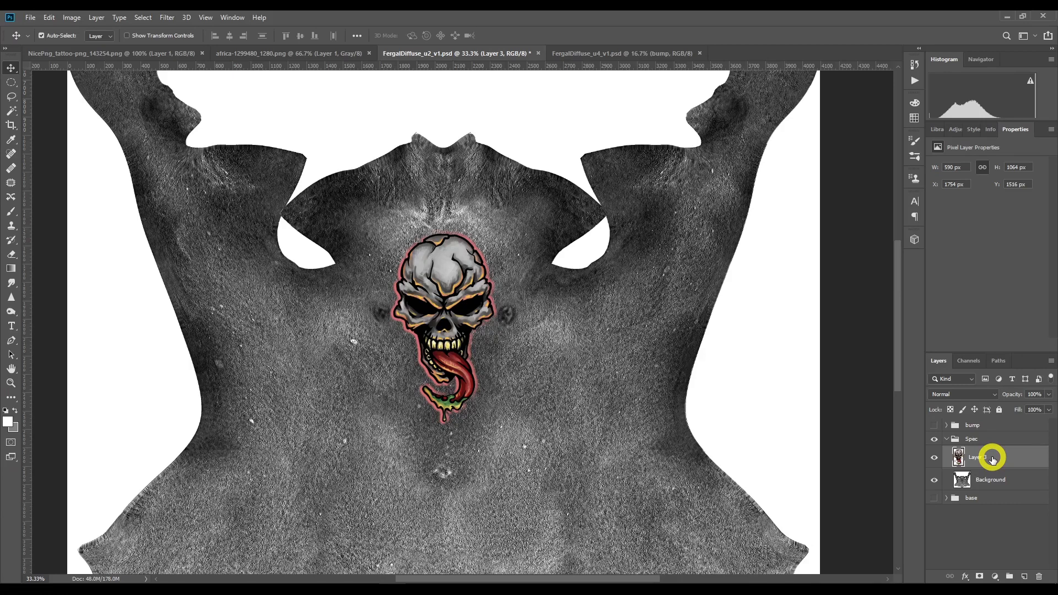
pyautogui.click(75, 18)
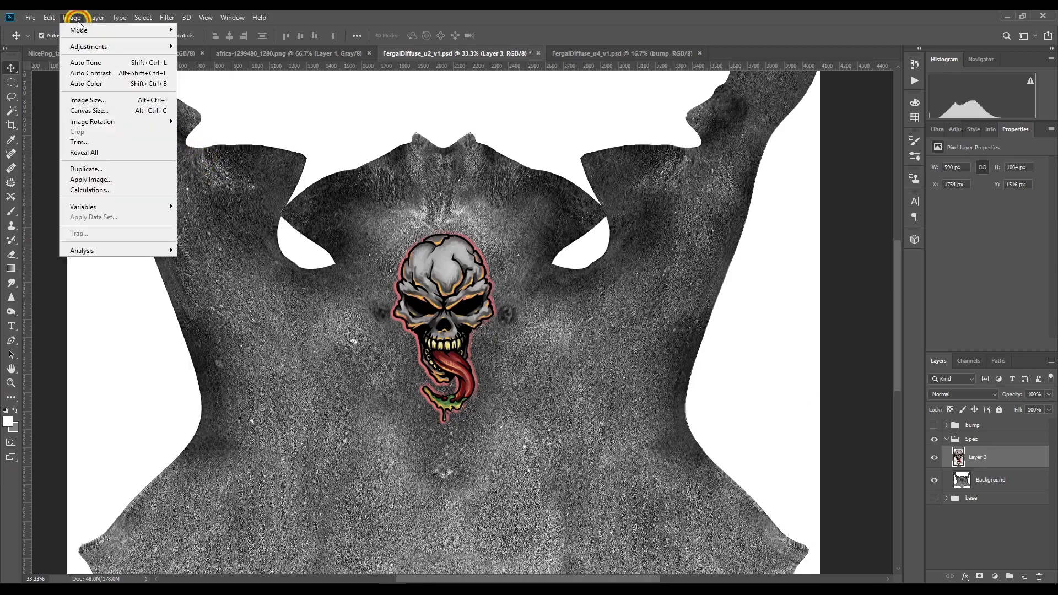
pyautogui.moveTo(90, 46)
pyautogui.click(216, 58)
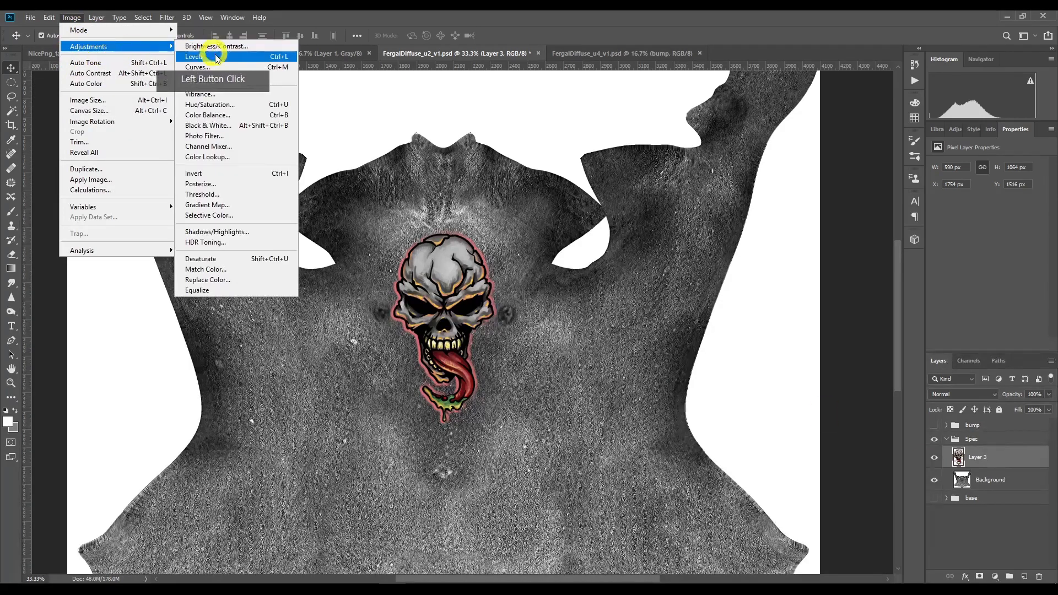
pyautogui.click(249, 258)
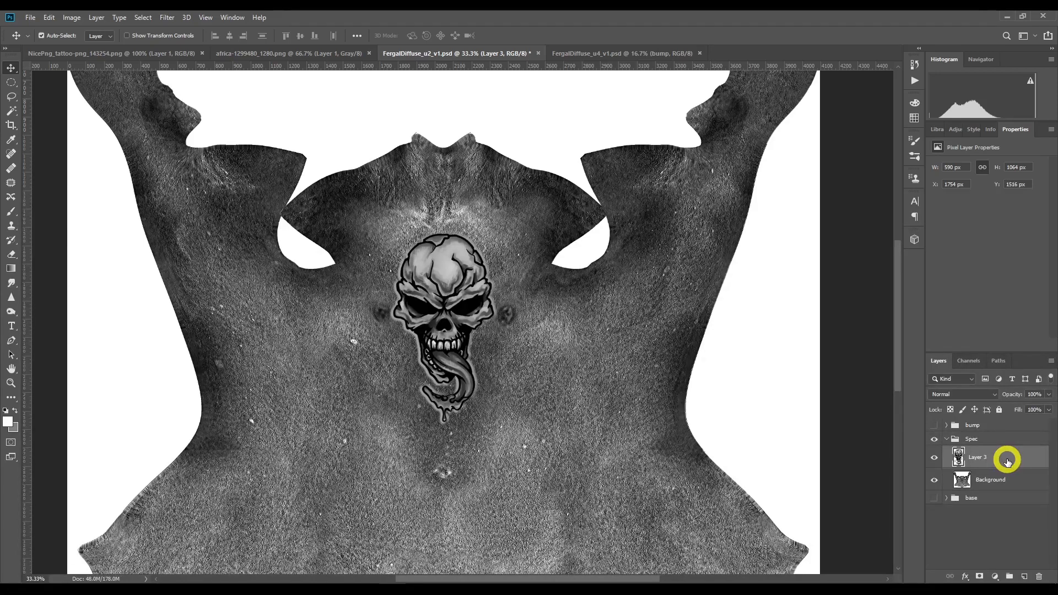
# Step: Lower the opacity of the grey skull layer in the Spec group to 30%
pyautogui.click(1049, 395)
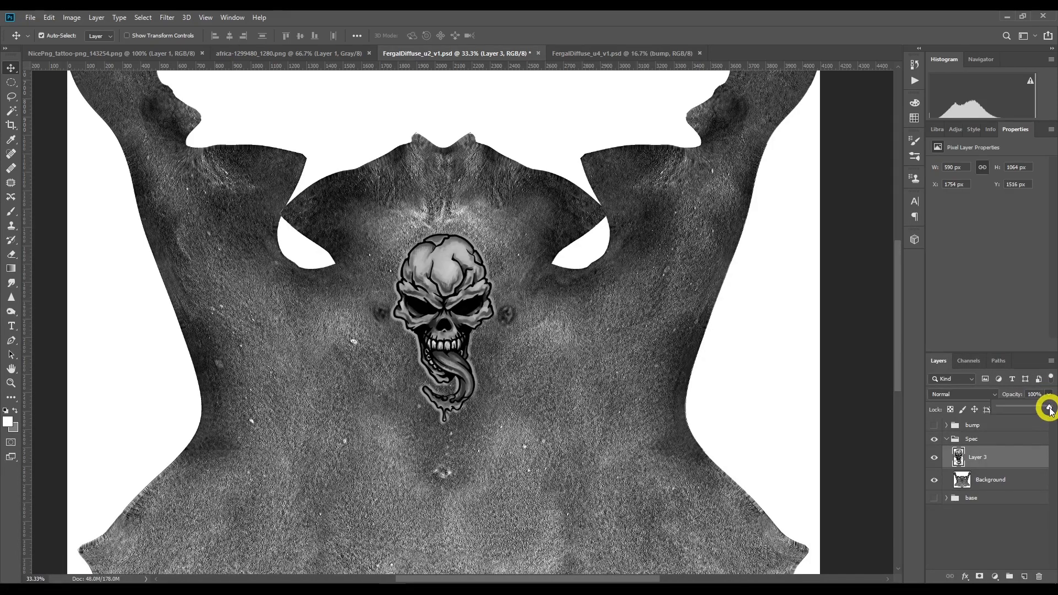
pyautogui.moveTo(1049, 407); pyautogui.dragTo(1017, 415)
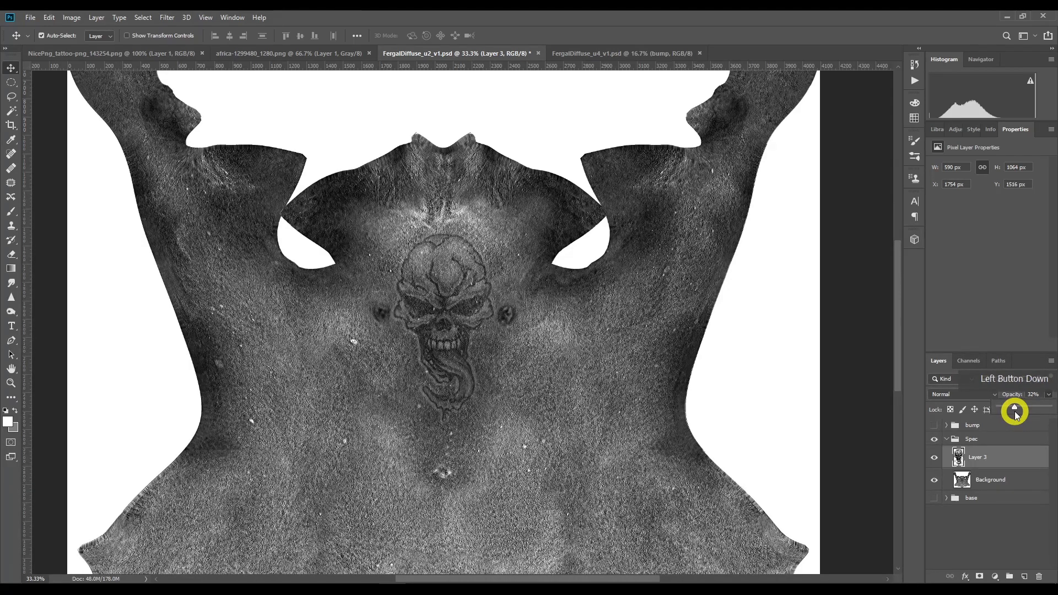
pyautogui.moveTo(1016, 414); pyautogui.dragTo(1015, 417)
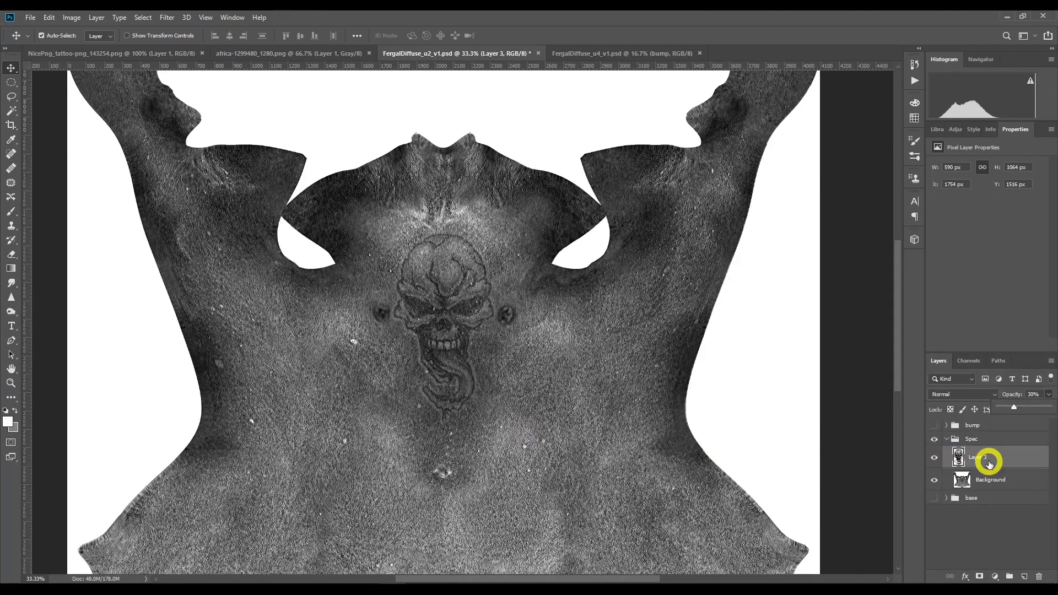
# Step: Add a Brightness/Contrast adjustment clipped to the specular skull layer, with brightness -24 and contrast 4
pyautogui.click(996, 576)
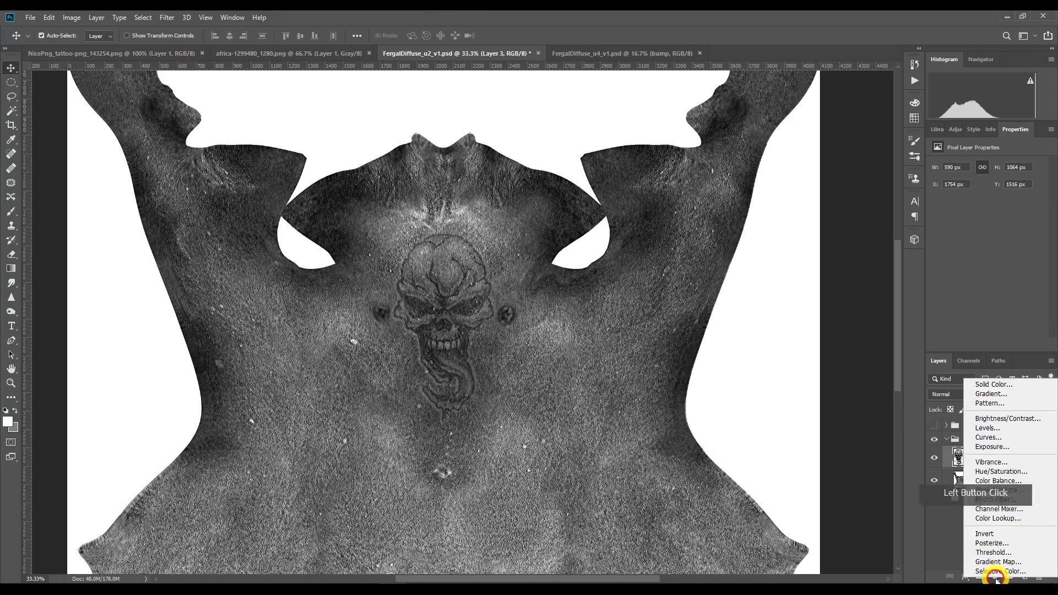
pyautogui.click(1017, 424)
pyautogui.click(962, 455)
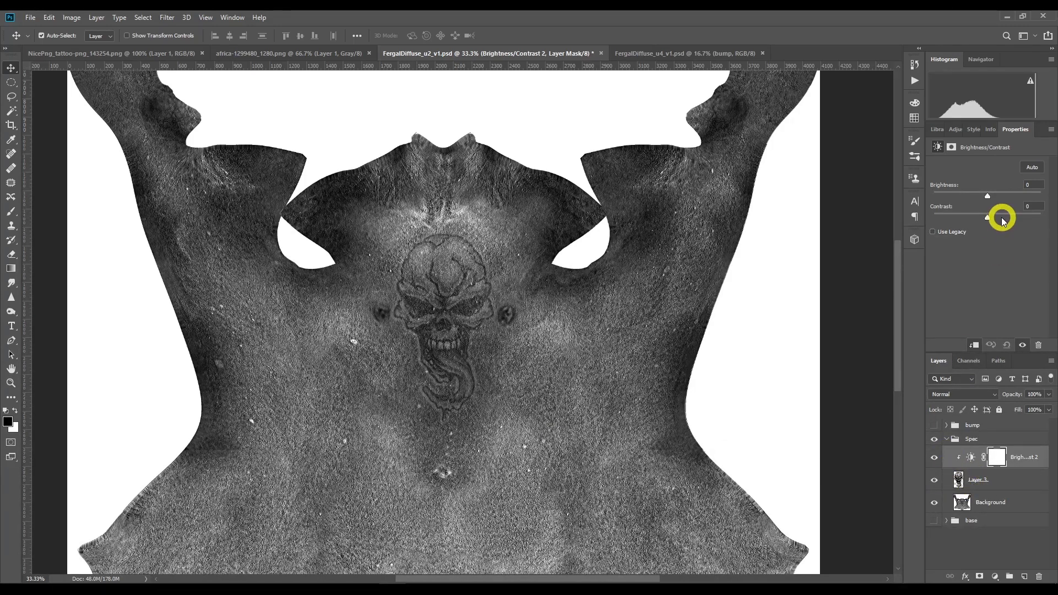
pyautogui.moveTo(988, 219); pyautogui.dragTo(990, 219)
pyautogui.moveTo(994, 196)
pyautogui.mouseDown()
pyautogui.moveTo(1004, 196)
pyautogui.moveTo(973, 198)
pyautogui.mouseUp()
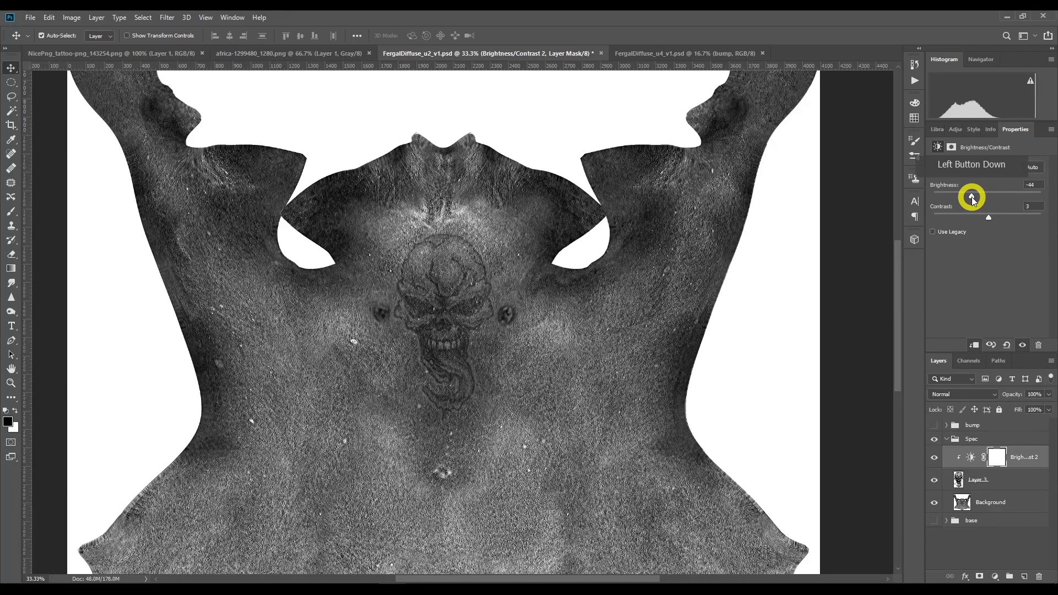
pyautogui.moveTo(981, 197); pyautogui.dragTo(988, 218)
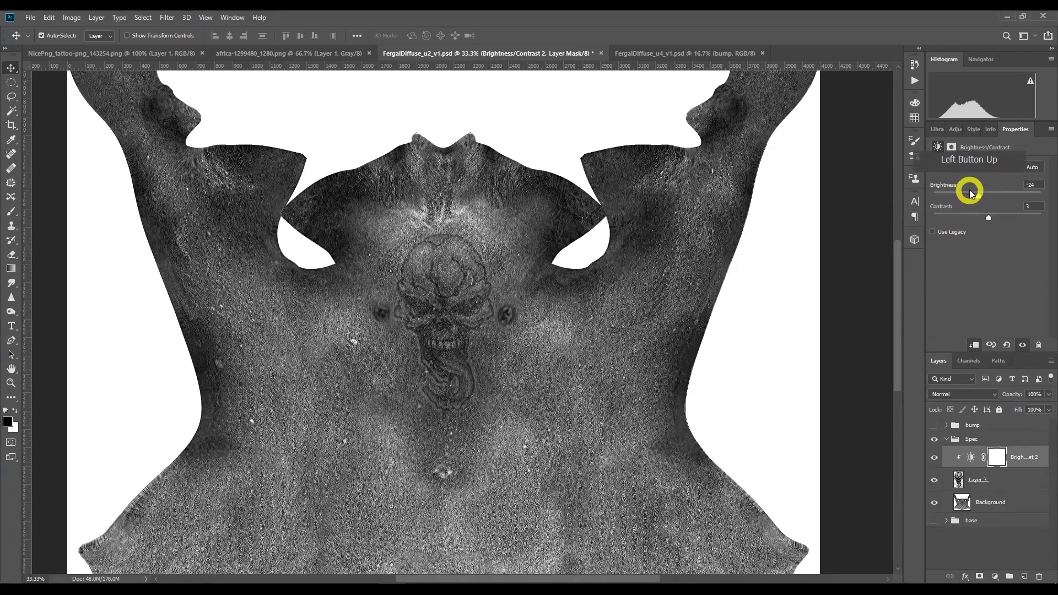
pyautogui.moveTo(988, 218); pyautogui.dragTo(979, 196)
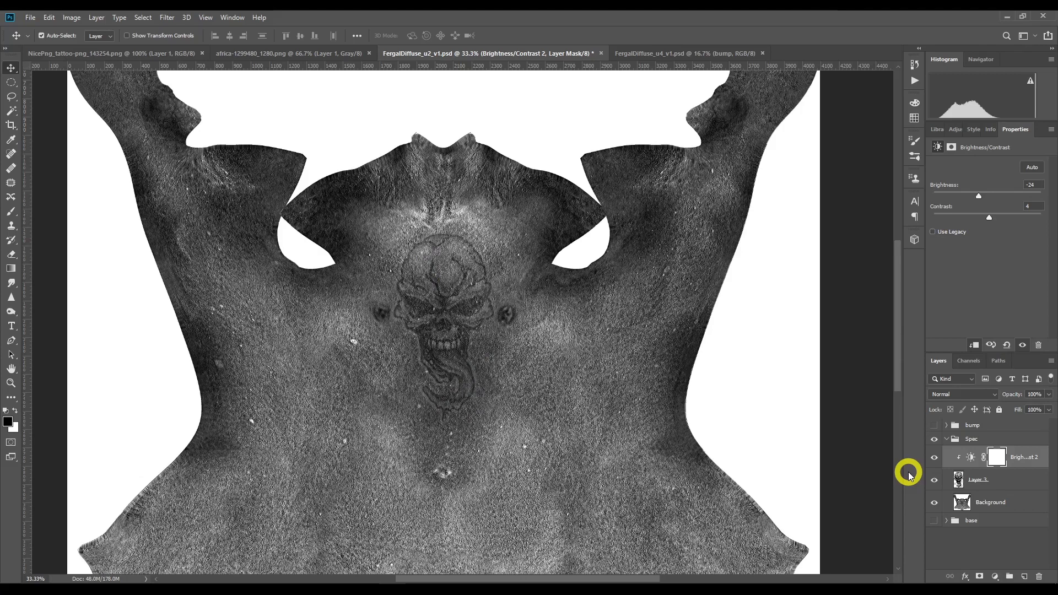
# Step: Start saving a copy of the tattooed specular map in the Tattoo2 folder with JPEG as the format
pyautogui.click(31, 17)
pyautogui.click(46, 140)
pyautogui.click(224, 217)
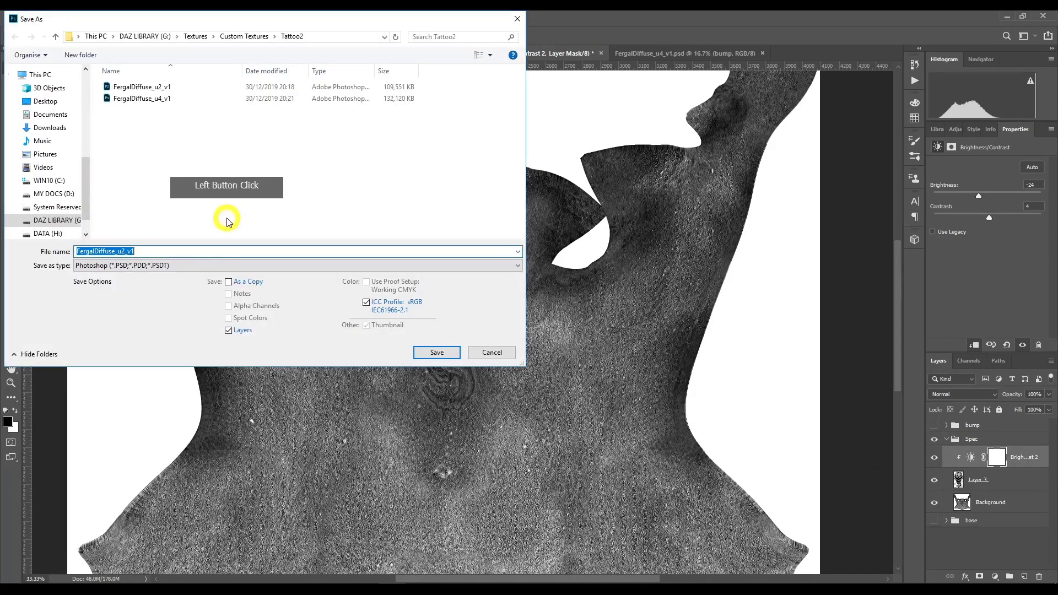
pyautogui.click(169, 269)
pyautogui.click(163, 340)
# Step: Name the specular JPEG FergalDiffuse_u2_v1spec1 and save it at Maximum quality 12 with the Baseline ("Standard") format
pyautogui.click(177, 253)
pyautogui.click(160, 250)
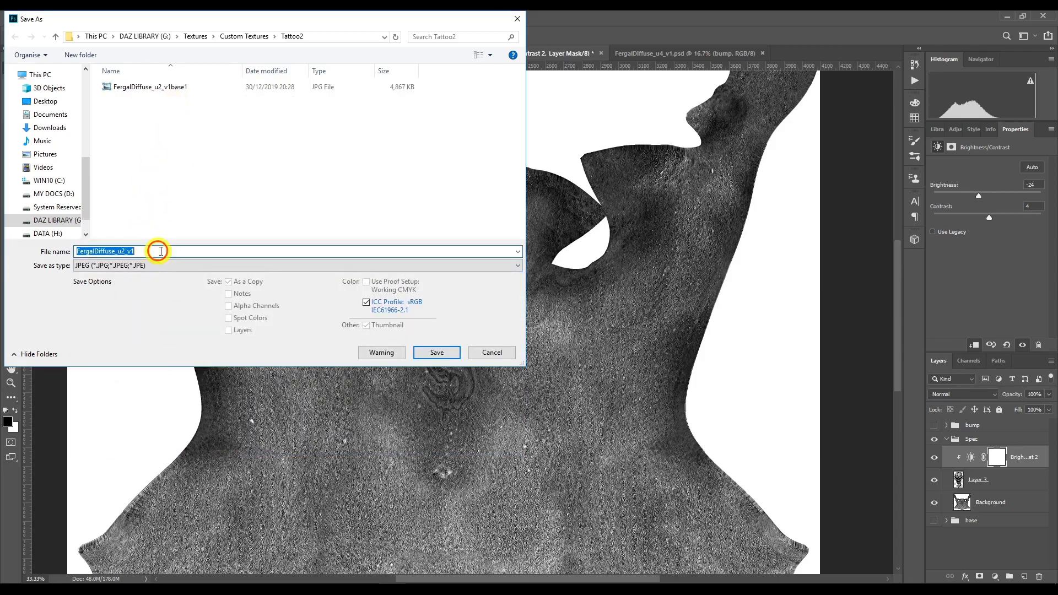
pyautogui.click(161, 252)
pyautogui.write('spec')
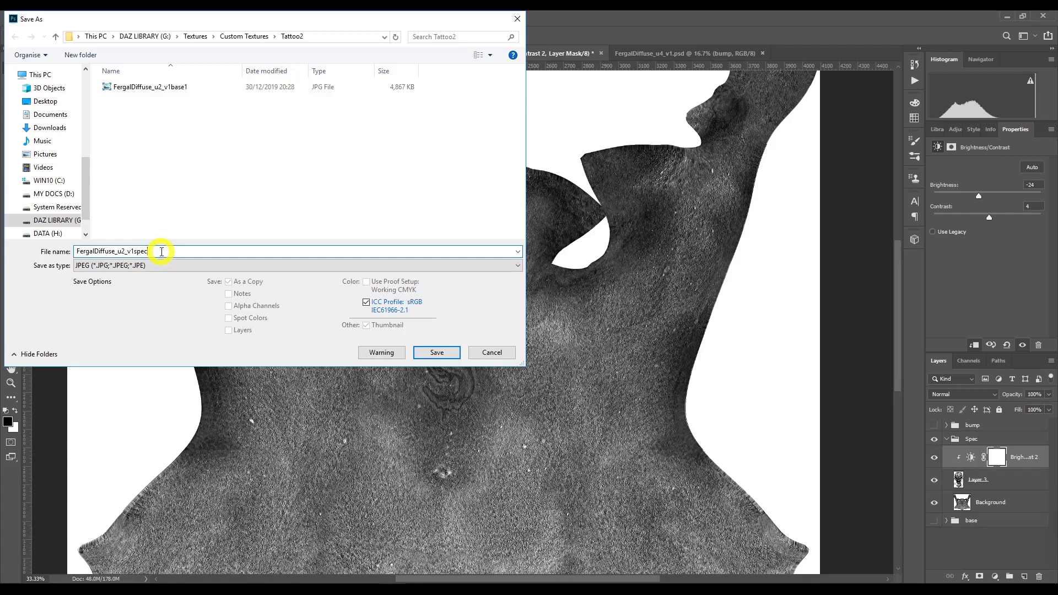
pyautogui.press('Return')
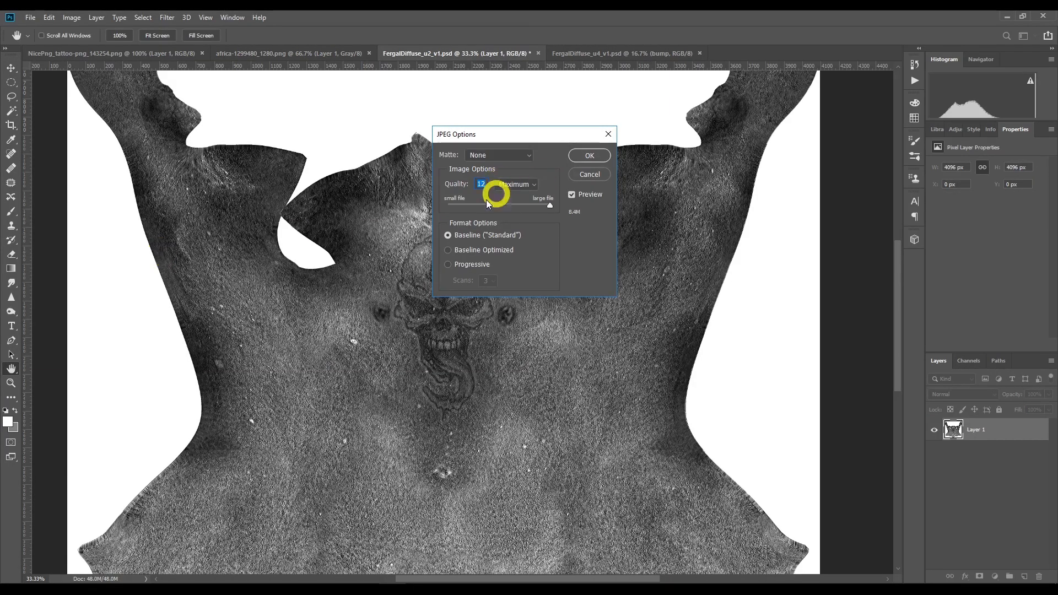
pyautogui.click(592, 157)
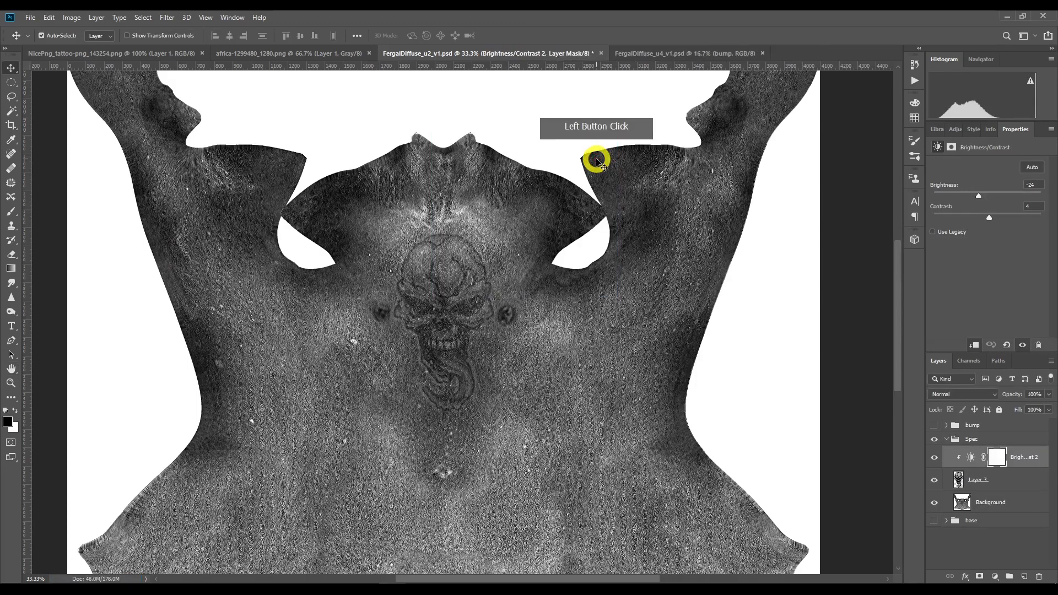
# Step: Duplicate the grey skull layer from the Spec group and move the copy into the bump group
pyautogui.click(998, 481)
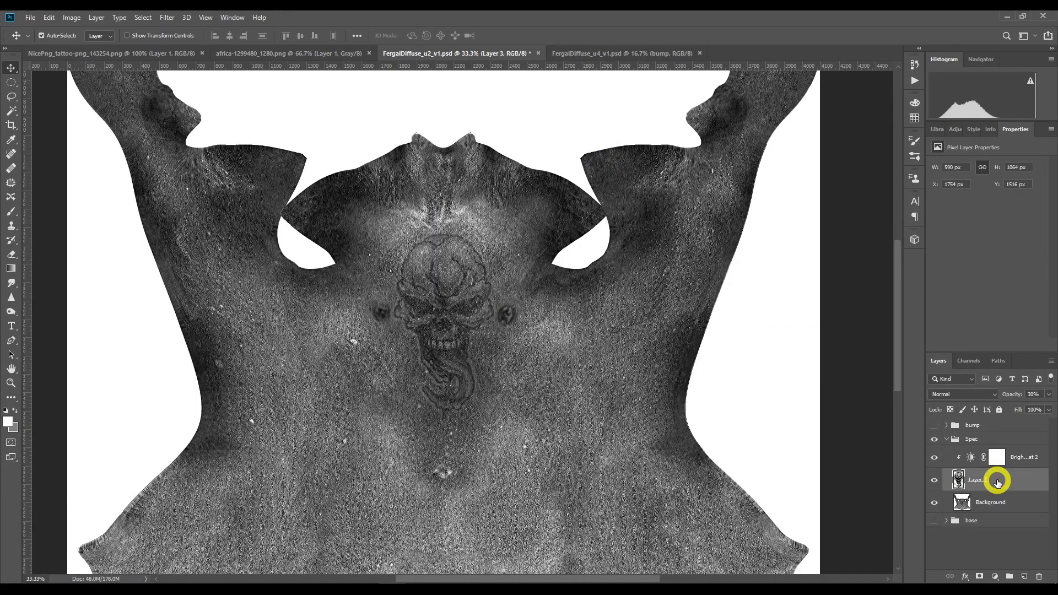
pyautogui.press('ctrl')
pyautogui.hotkey('ctrl', 'j')
pyautogui.moveTo(992, 480); pyautogui.dragTo(994, 425)
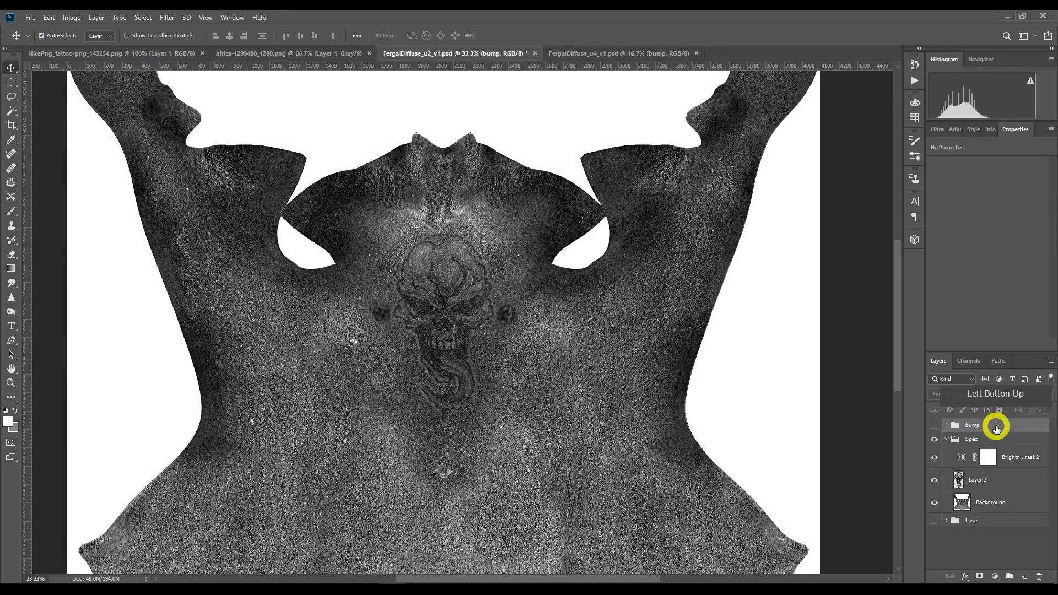
# Step: Hide and collapse the Spec group, then show and expand the bump group
pyautogui.click(942, 439)
pyautogui.click(947, 439)
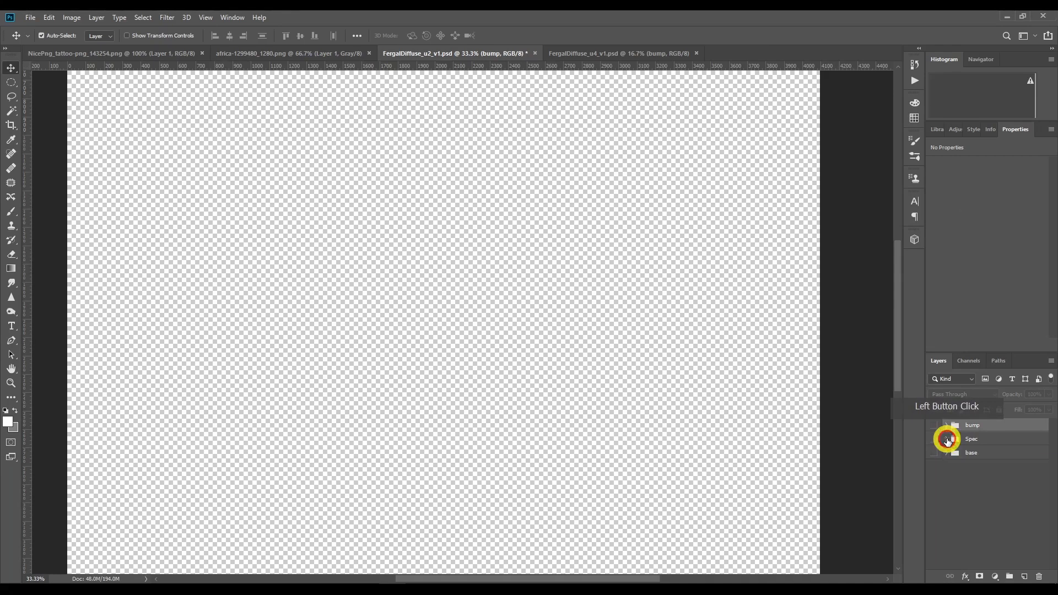
pyautogui.click(935, 426)
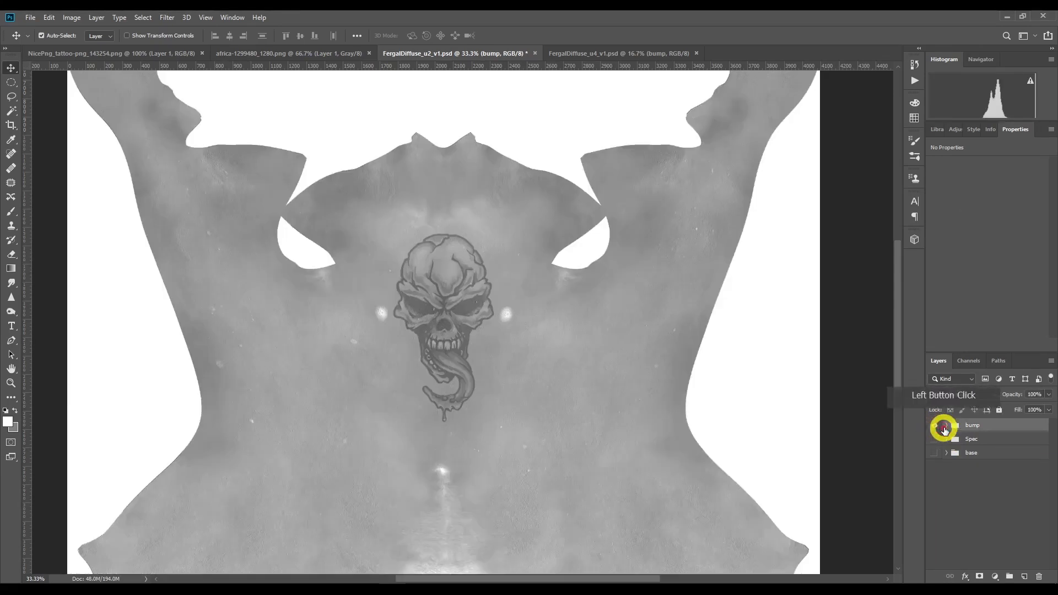
pyautogui.click(947, 425)
# Step: Raise the opacity of the copied skull layer in the bump group to 100%
pyautogui.click(987, 443)
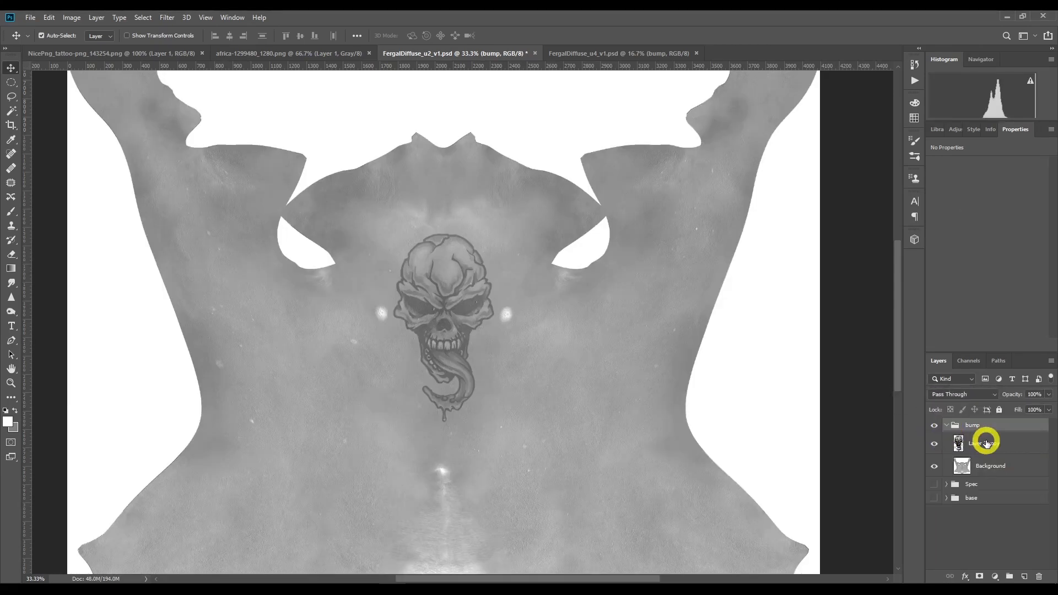
pyautogui.click(987, 444)
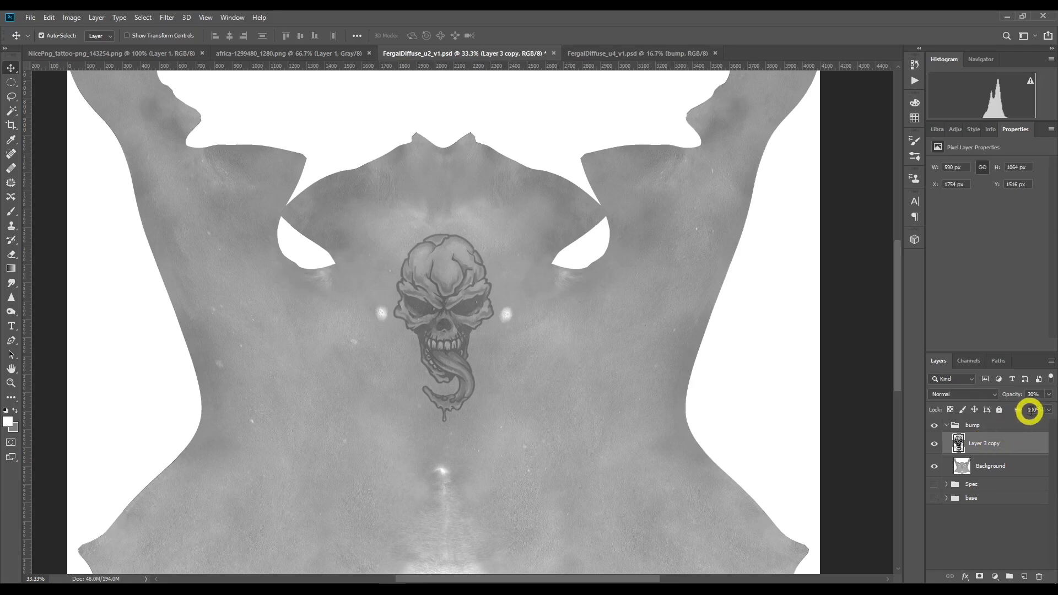
pyautogui.click(1043, 396)
pyautogui.moveTo(1015, 407); pyautogui.dragTo(1051, 407)
pyautogui.click(1009, 436)
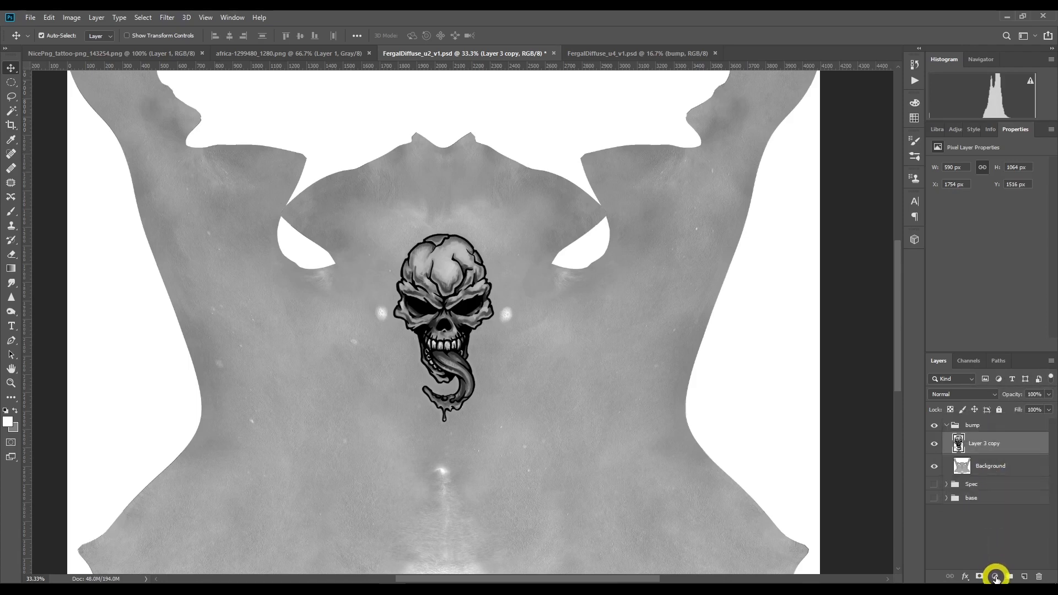
# Step: Add a Brightness/Contrast adjustment clipped to the bump skull layer, with brightness -13 and contrast 44
pyautogui.click(995, 577)
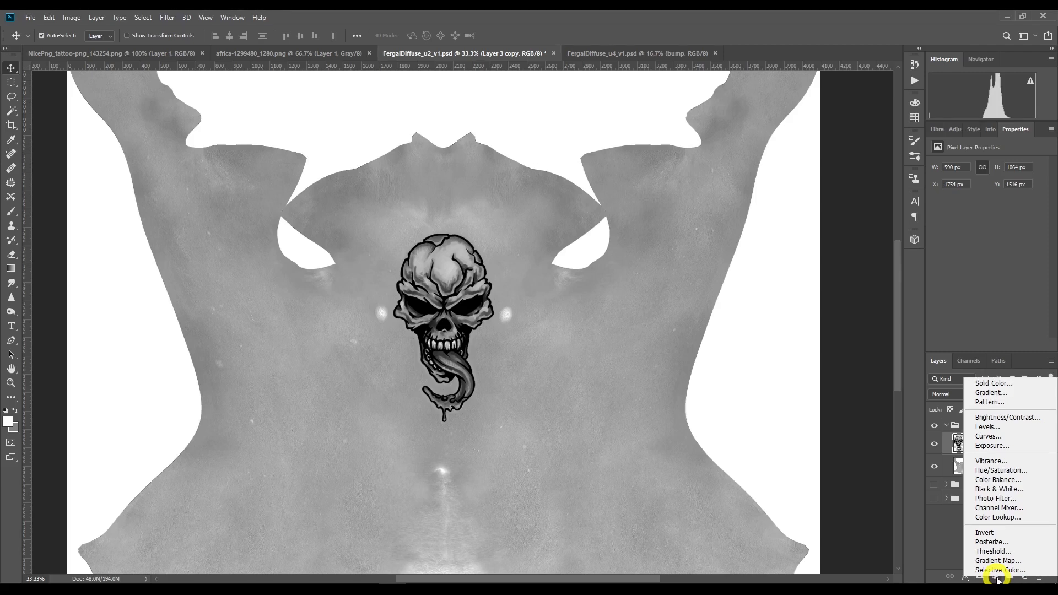
pyautogui.click(1021, 420)
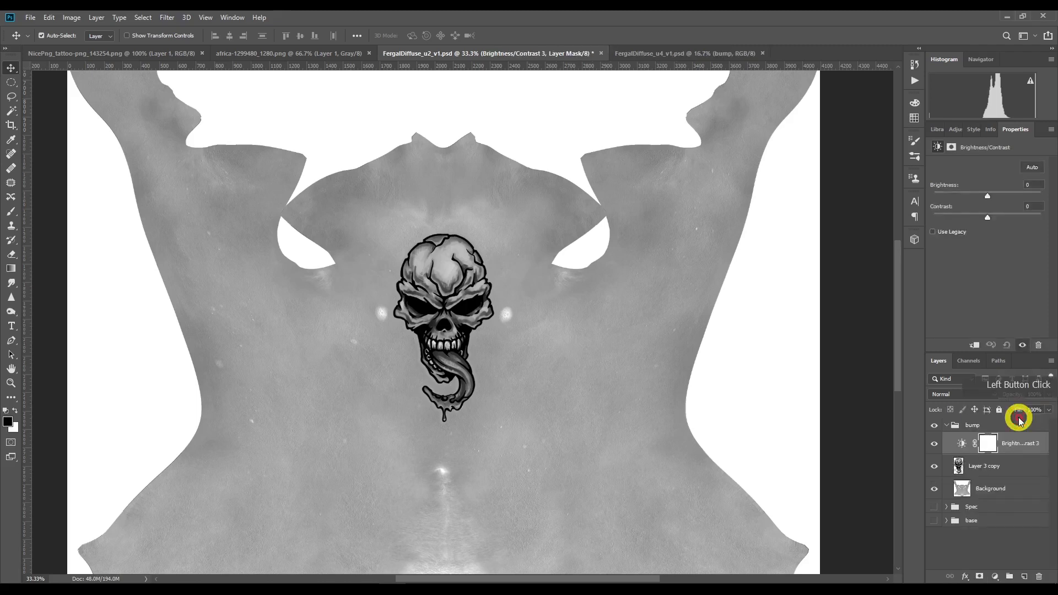
pyautogui.click(974, 346)
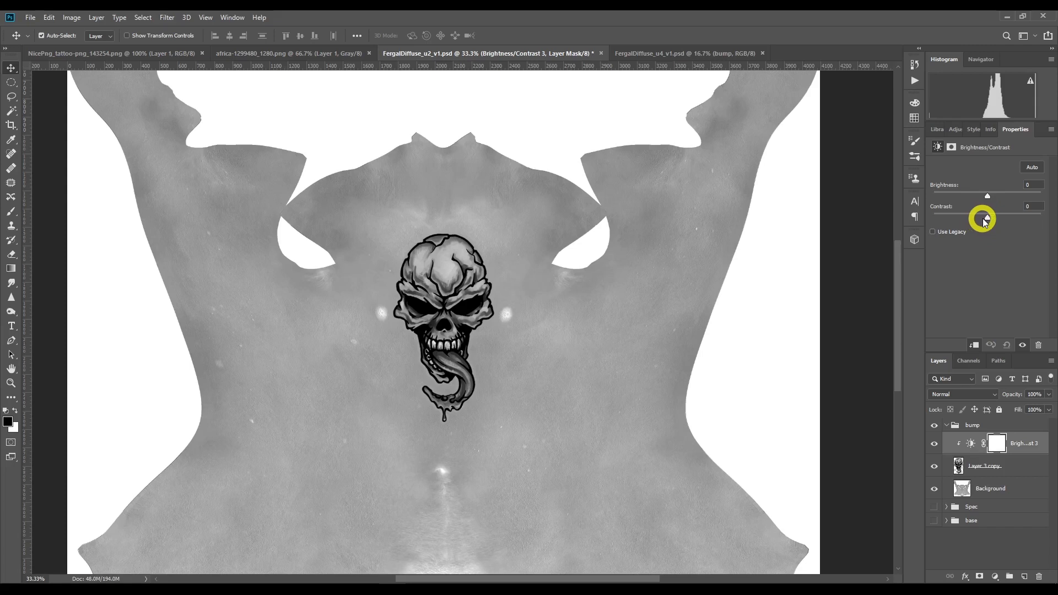
pyautogui.moveTo(987, 218); pyautogui.dragTo(1019, 219)
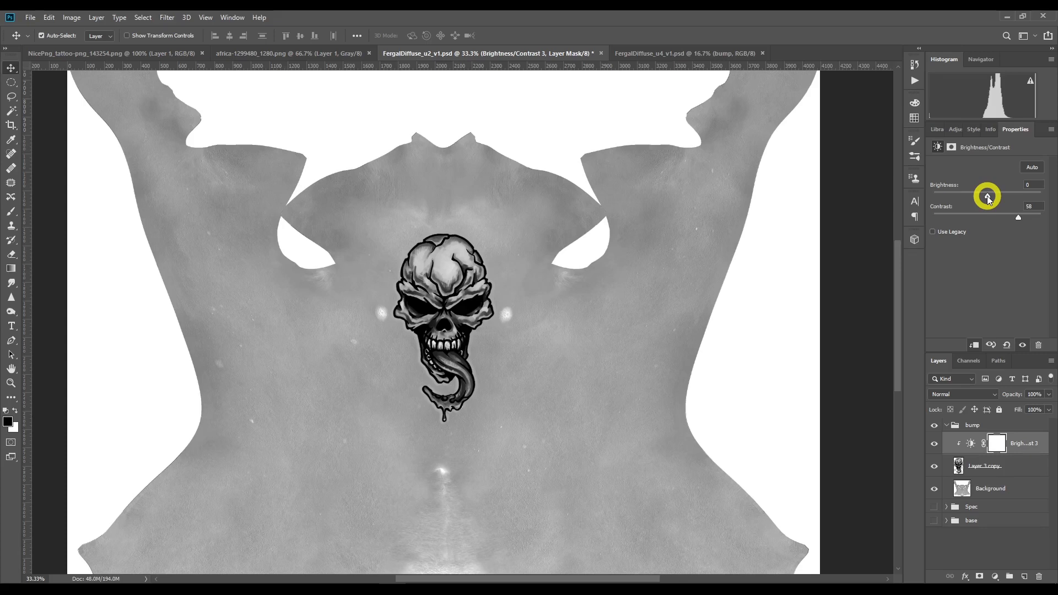
pyautogui.moveTo(987, 197); pyautogui.dragTo(1011, 217)
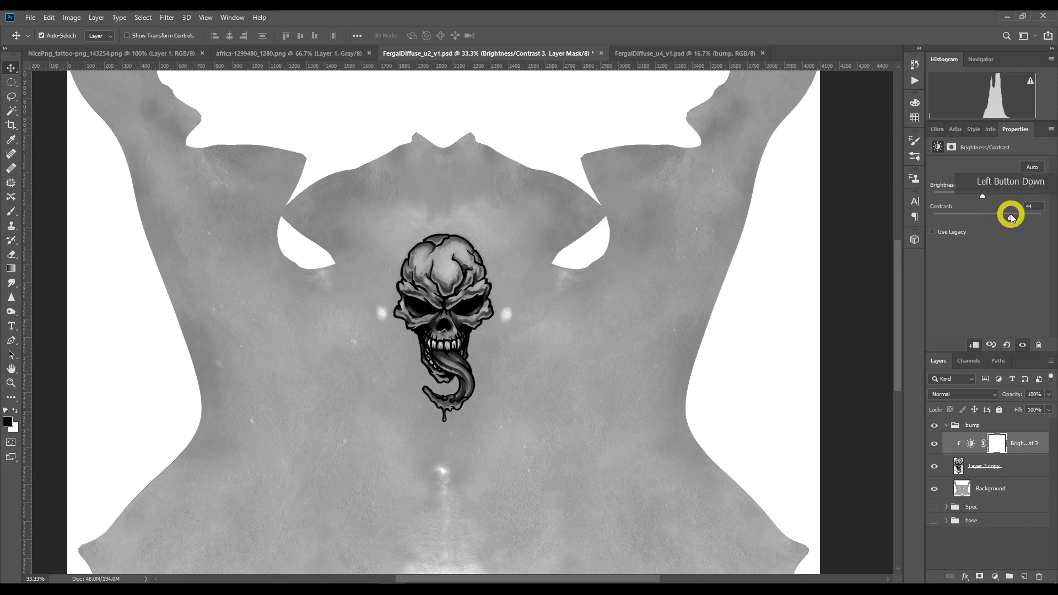
pyautogui.moveTo(1012, 218); pyautogui.dragTo(1012, 218)
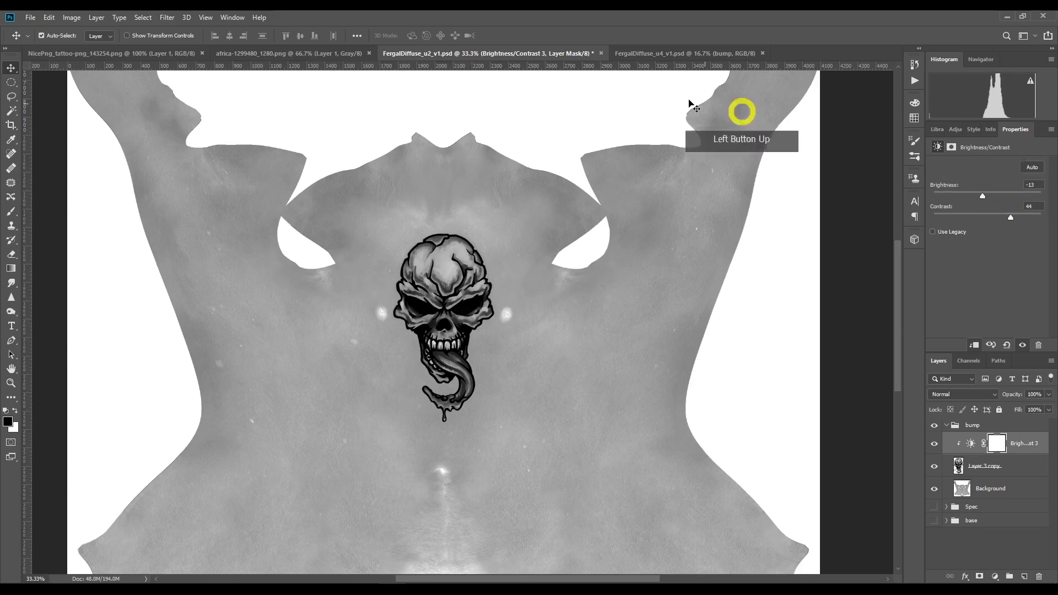
pyautogui.click(274, 53)
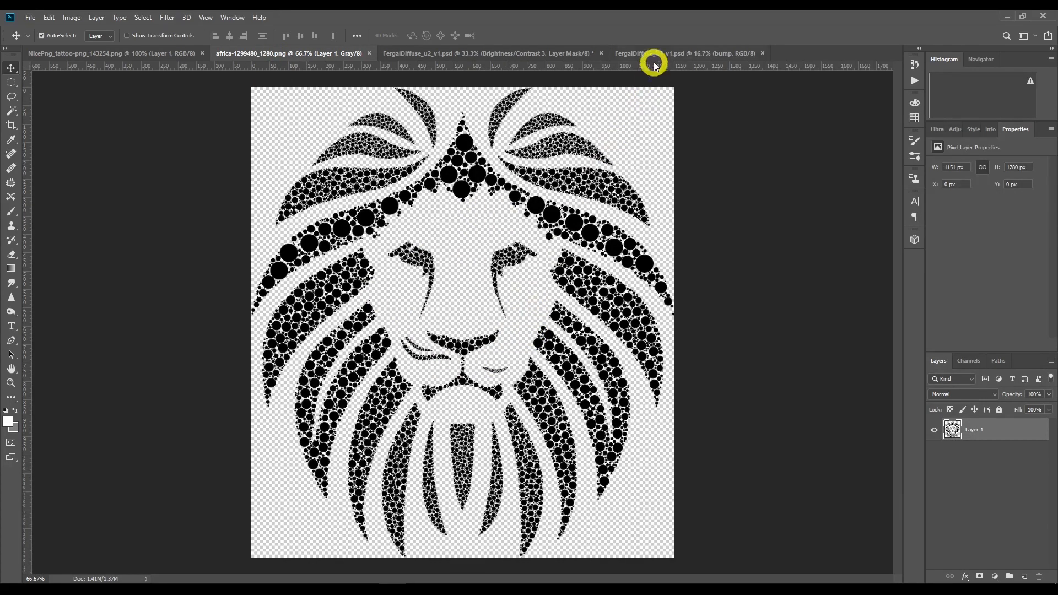
pyautogui.click(520, 54)
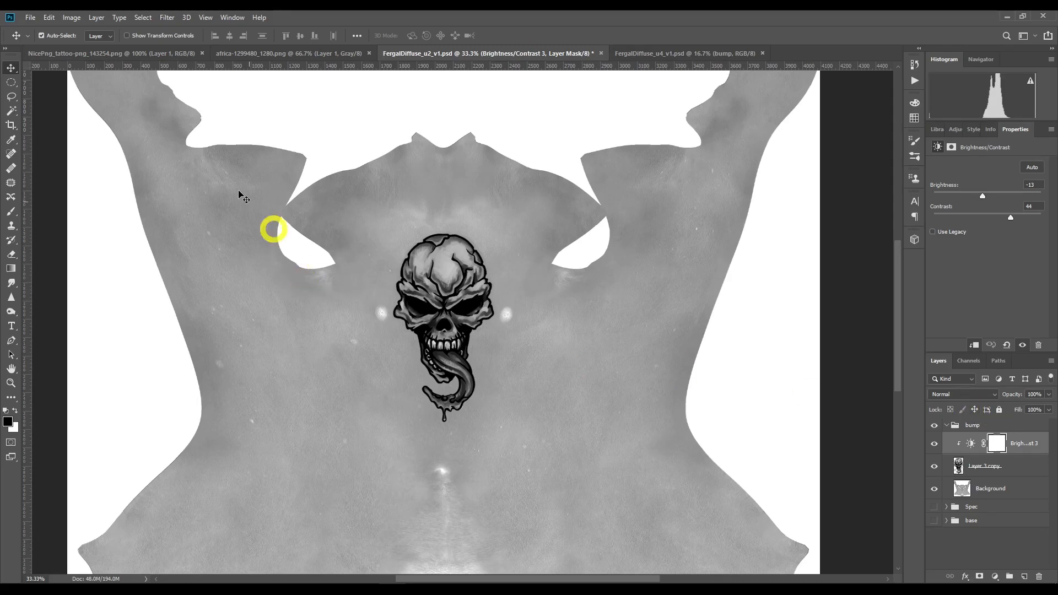
# Step: Save the bump map as a JPEG named FergalDiffuse_u2_v1bump1 in the Tattoo2 folder, at maximum quality 12
pyautogui.click(31, 17)
pyautogui.click(66, 156)
pyautogui.click(279, 250)
pyautogui.click(204, 265)
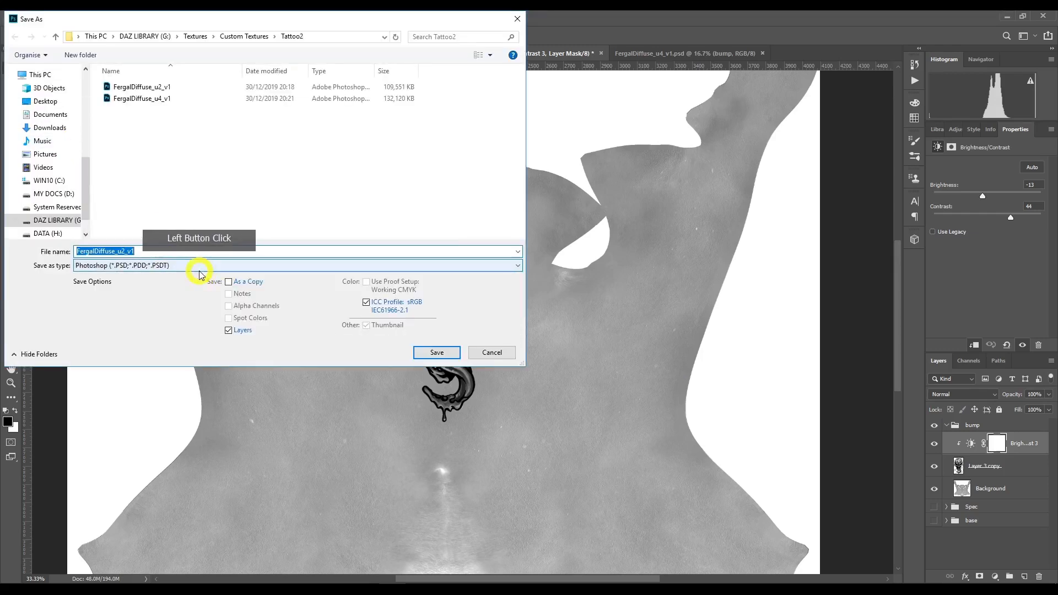
pyautogui.click(151, 348)
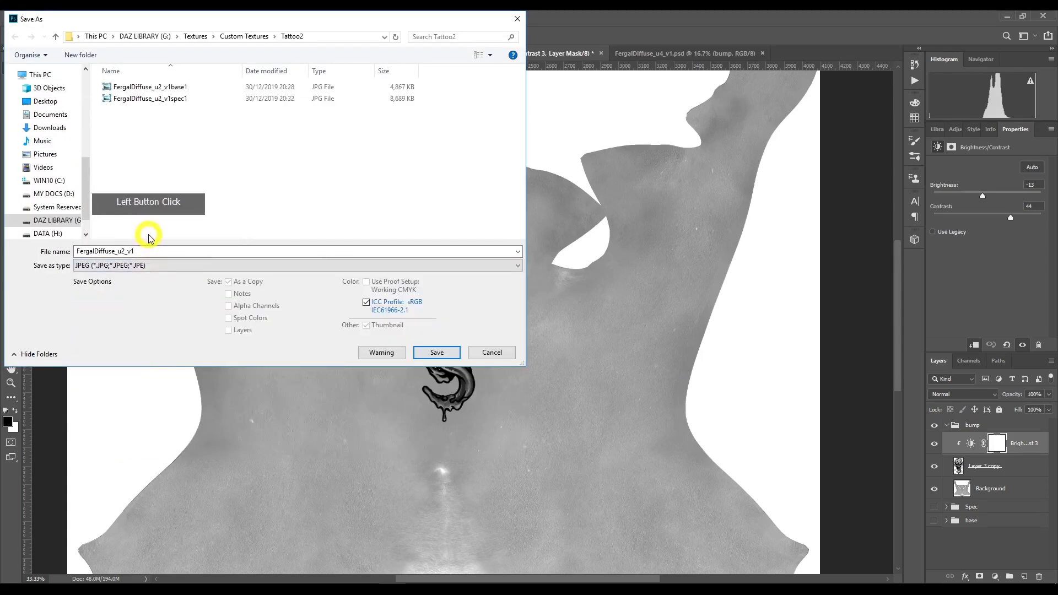
pyautogui.click(176, 253)
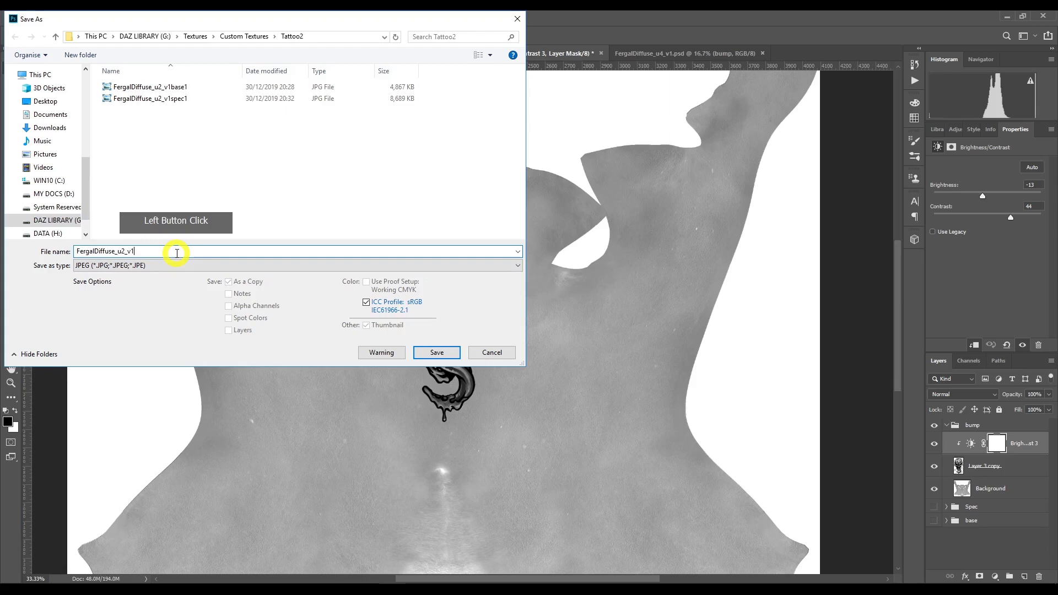
pyautogui.write('bump1')
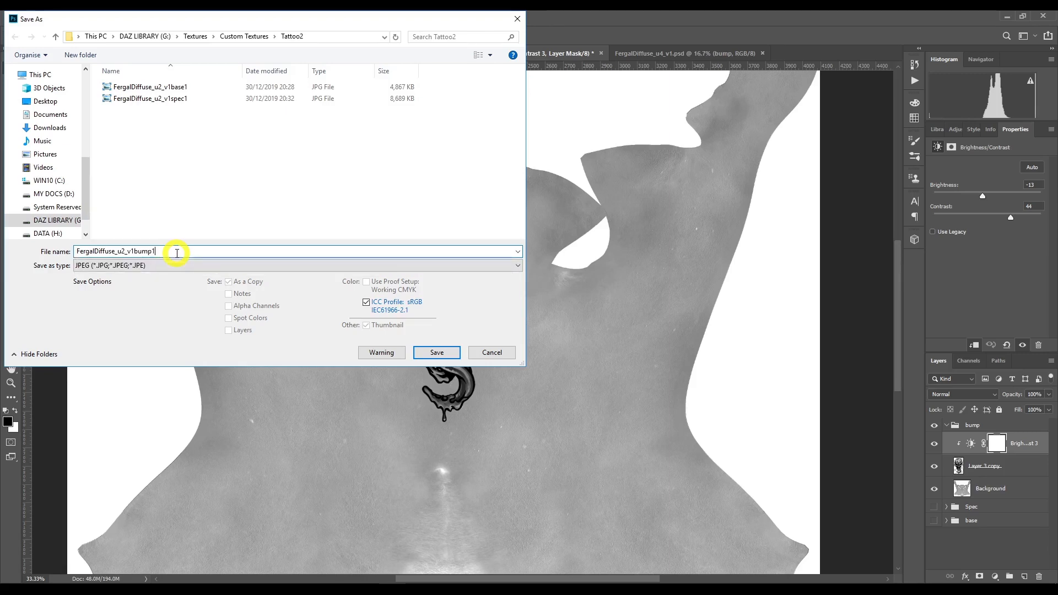
pyautogui.press('Return')
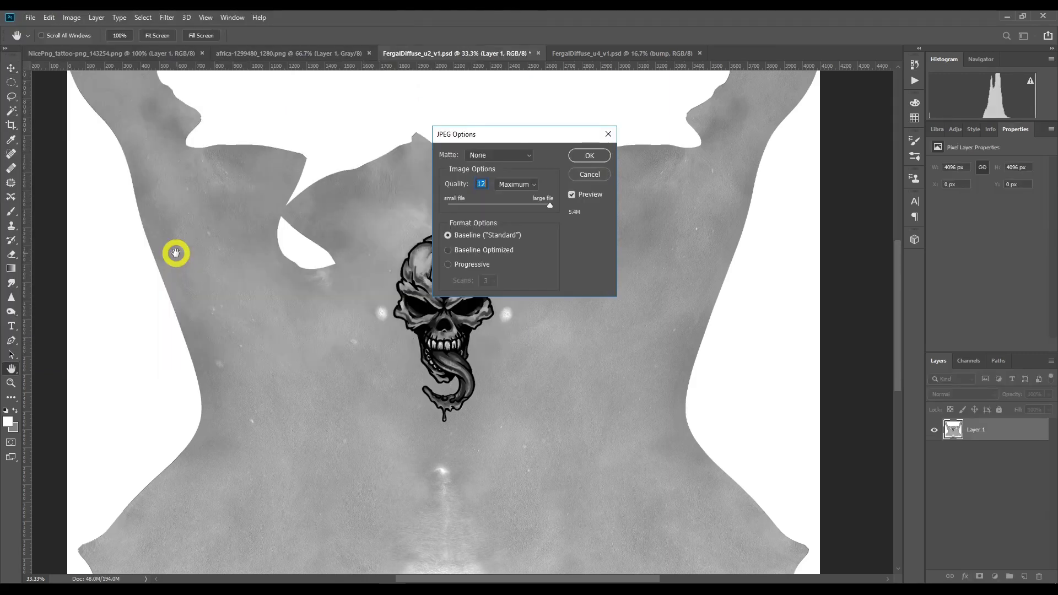
pyautogui.press('Return')
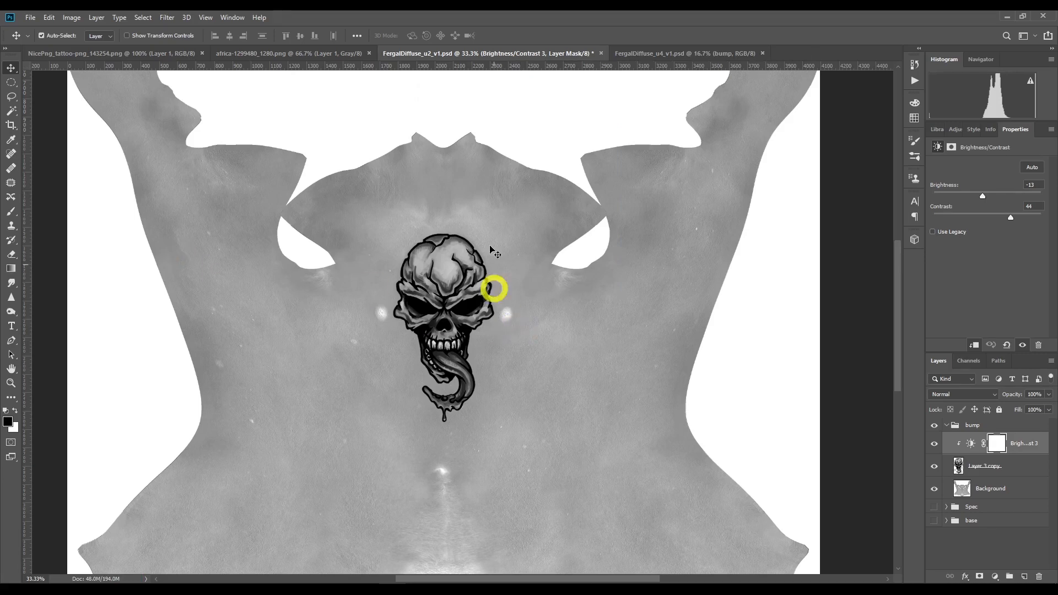
# Step: Convert the africa-1299480_1280.png lion image from grayscale to RGB Color mode
pyautogui.click(317, 55)
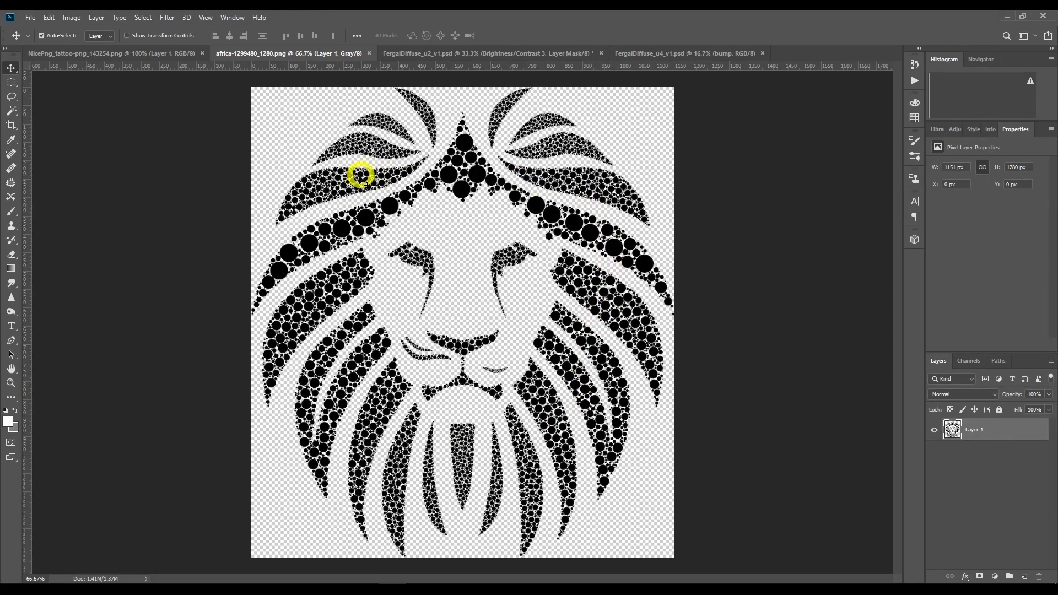
pyautogui.click(72, 18)
pyautogui.click(77, 30)
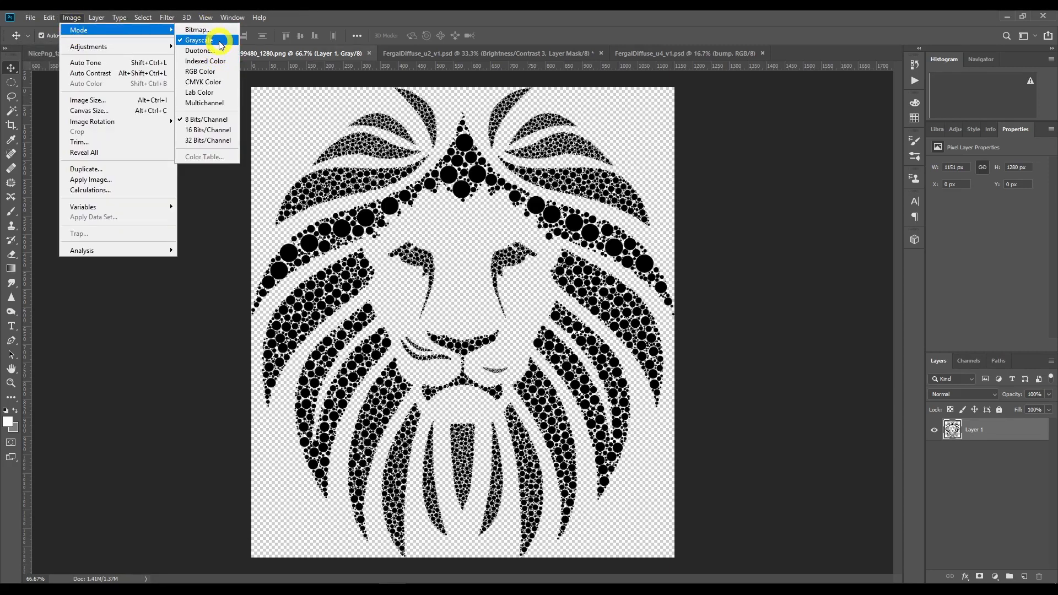
pyautogui.click(222, 75)
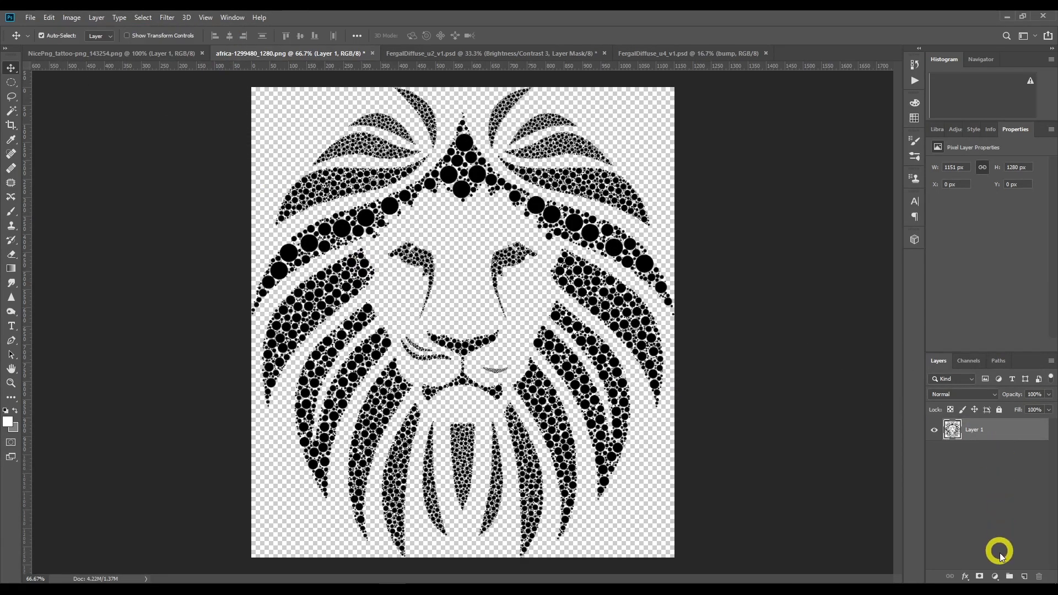
# Step: Add a colorized Hue/Saturation adjustment above the lion layer, with hue 127, saturation 59 and lightness +10
pyautogui.click(995, 577)
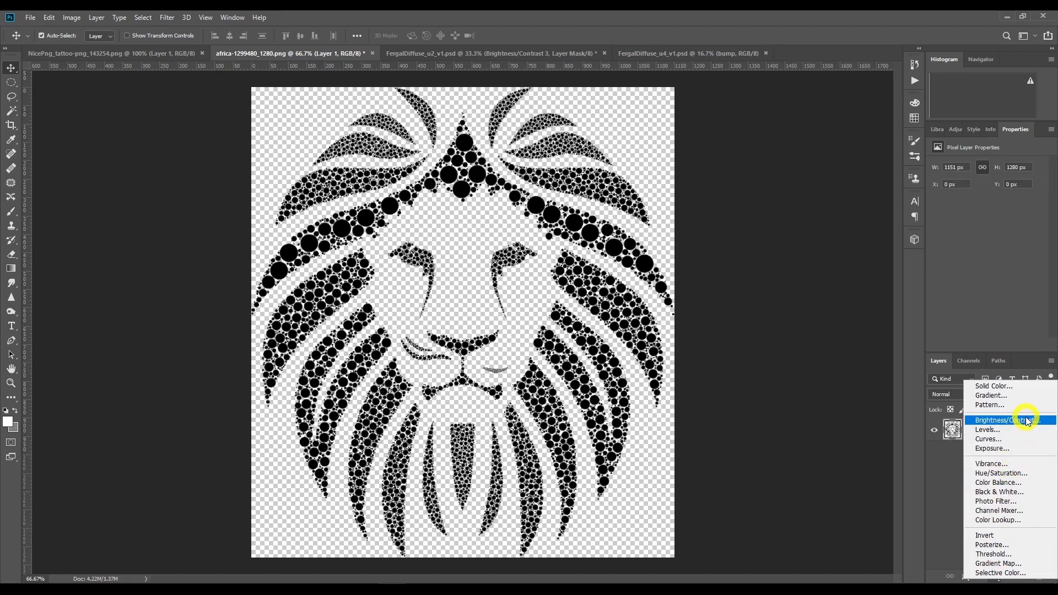
pyautogui.click(1017, 473)
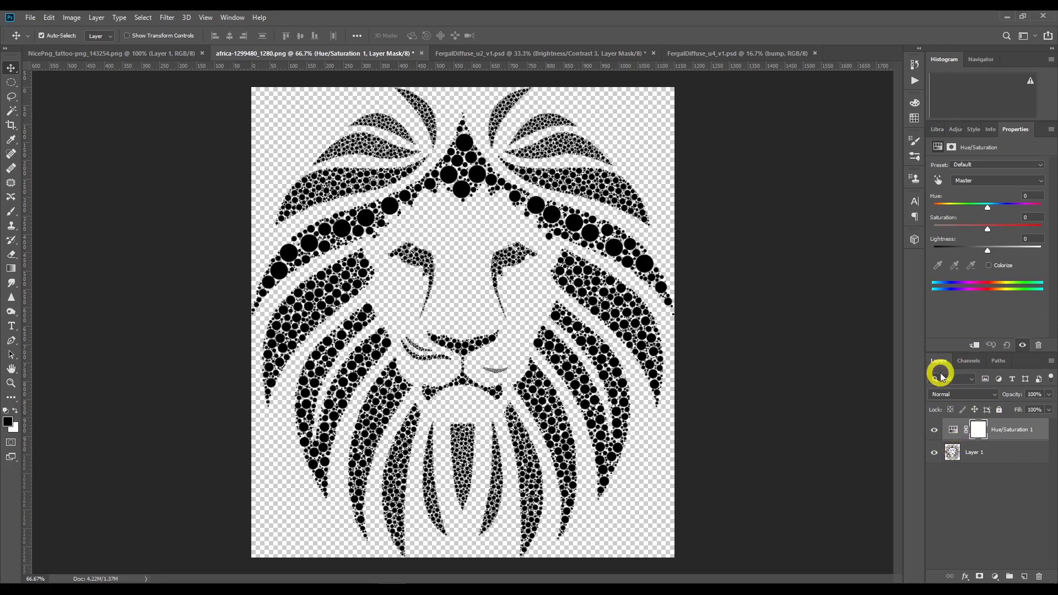
pyautogui.click(990, 266)
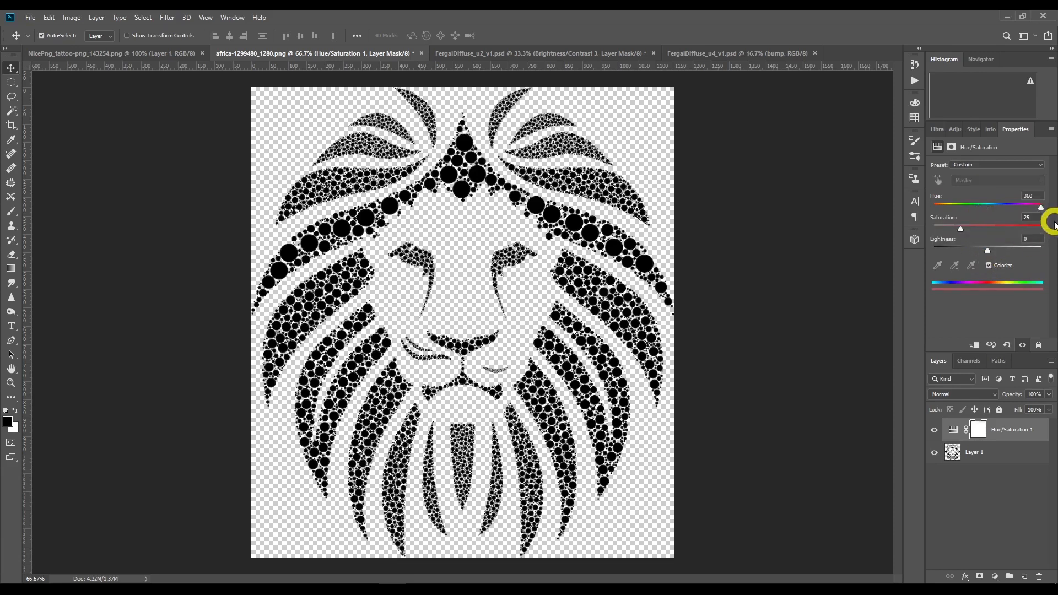
pyautogui.moveTo(1041, 209); pyautogui.dragTo(972, 208)
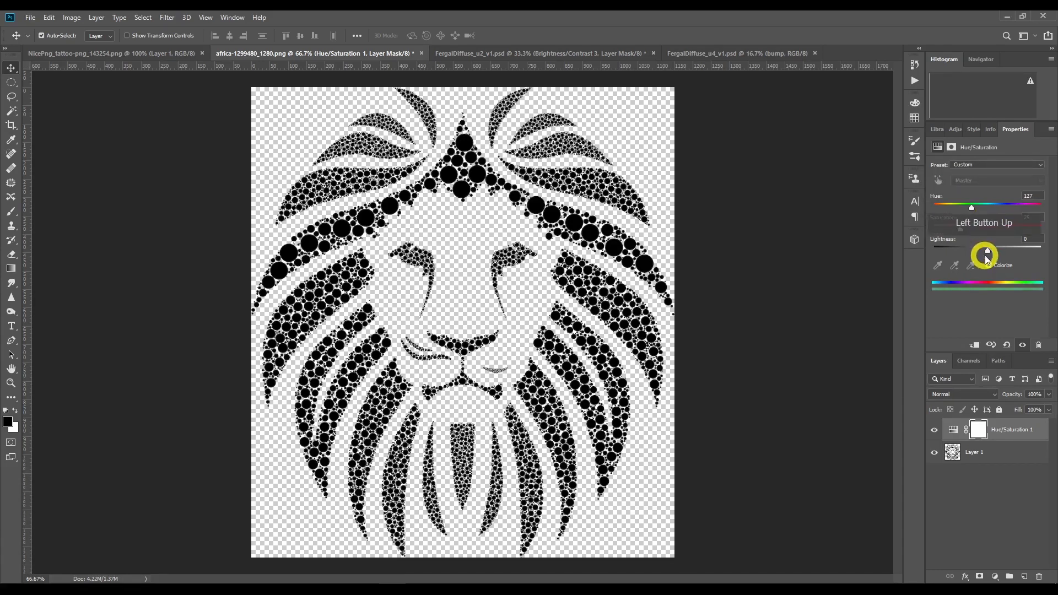
pyautogui.moveTo(988, 252); pyautogui.dragTo(998, 253)
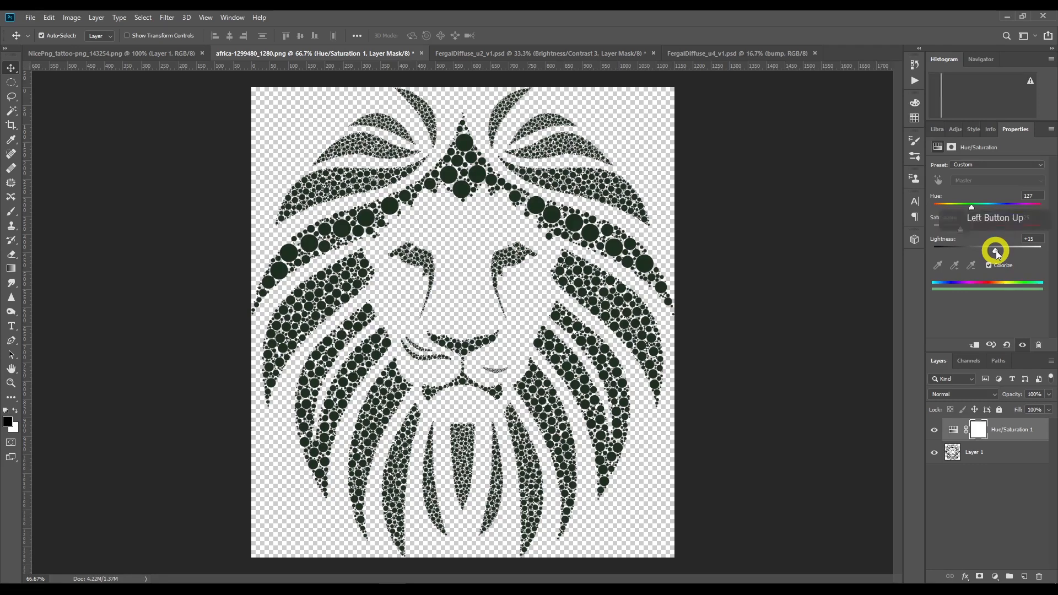
pyautogui.moveTo(962, 231); pyautogui.dragTo(995, 253)
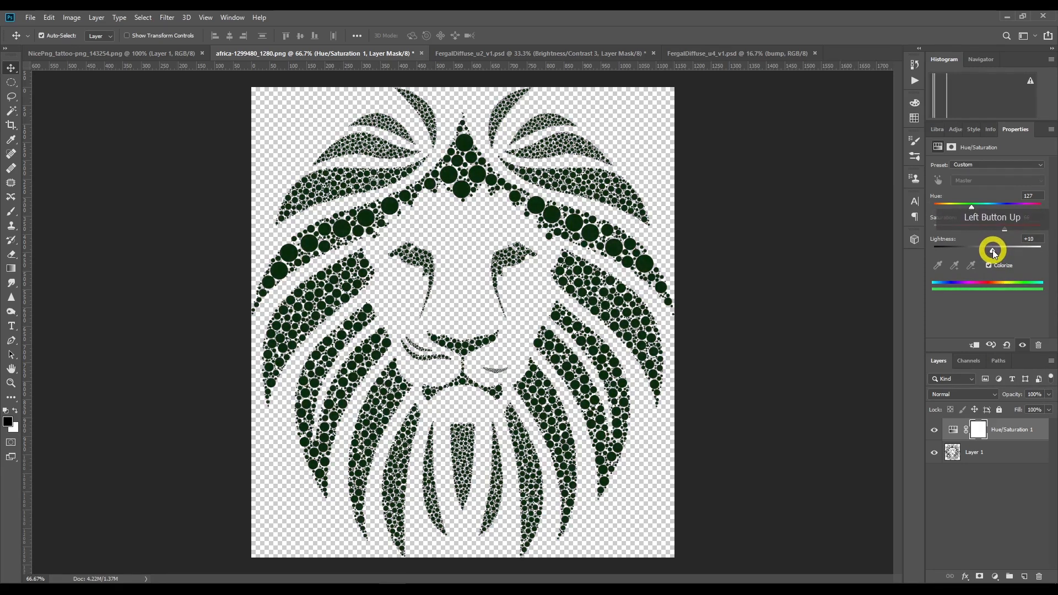
pyautogui.moveTo(971, 206); pyautogui.dragTo(998, 230)
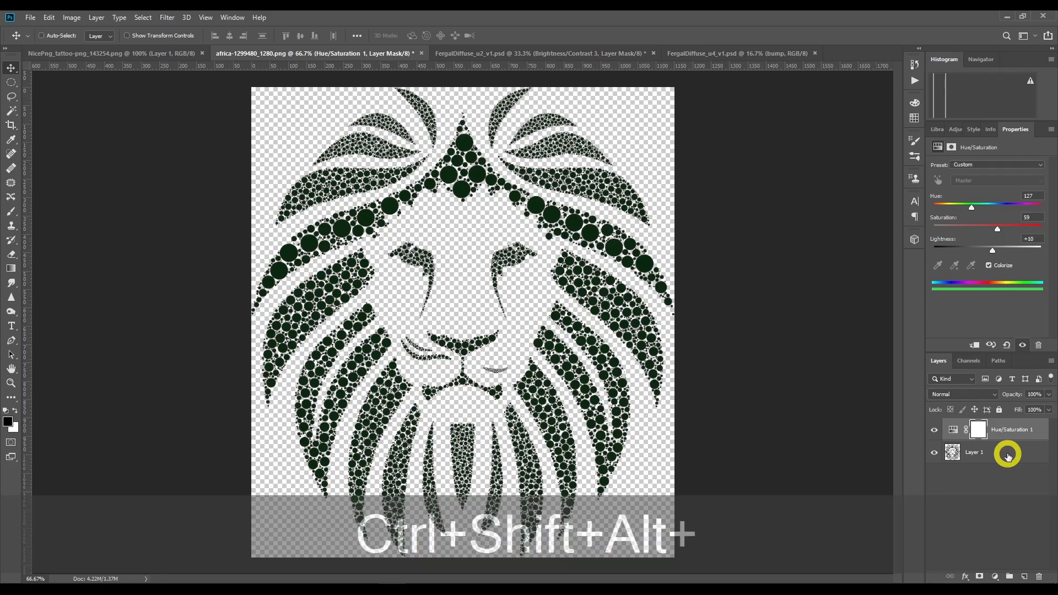
# Step: Stamp the visible lion layers into a new merged layer and start duplicating it, bringing up the choice of destination document
pyautogui.hotkey('ctrl', 'shift', 'alt', 'e')
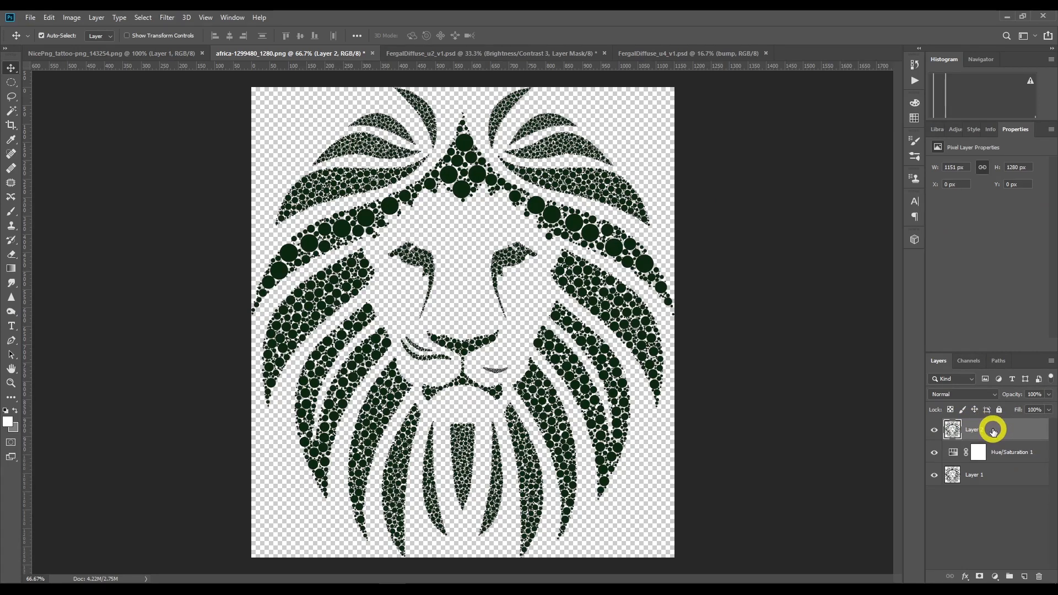
pyautogui.rightClick(993, 432)
pyautogui.click(919, 177)
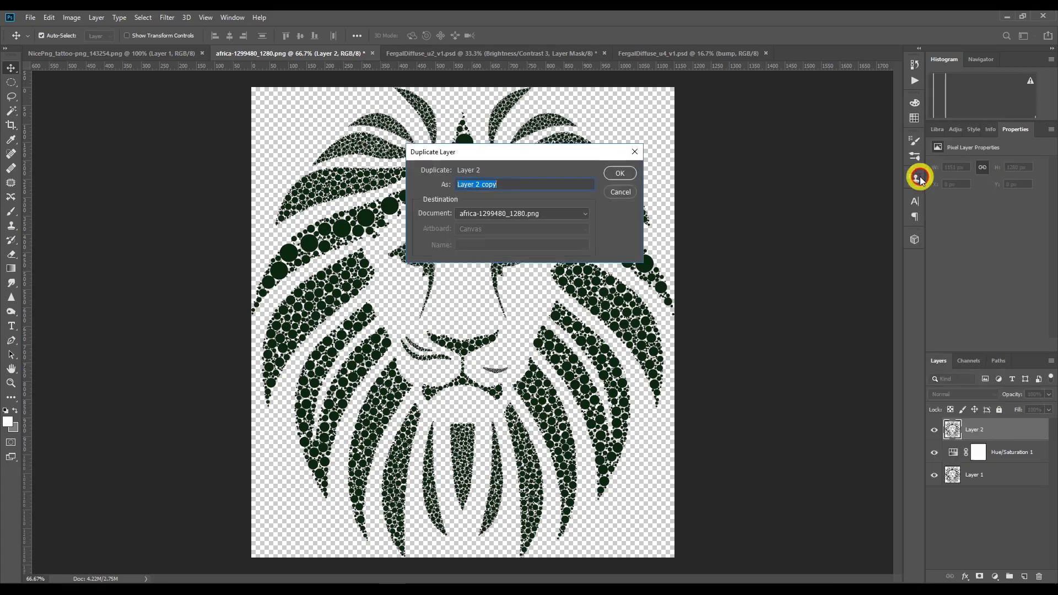
pyautogui.click(512, 214)
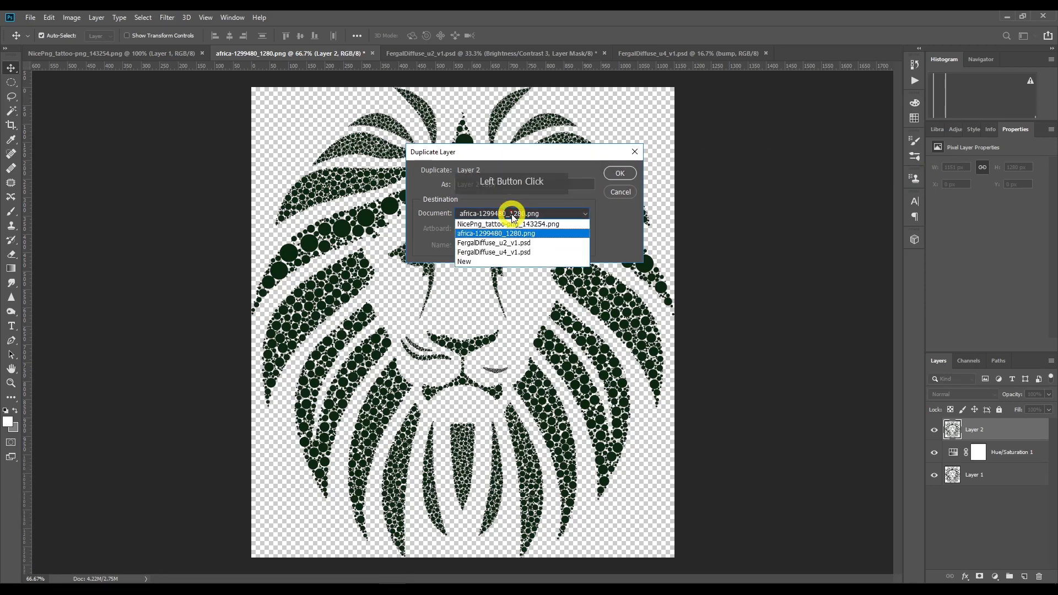
# Step: Duplicate the lion layer into FergalDiffuse_u4_v1.psd and switch to that document
pyautogui.click(518, 252)
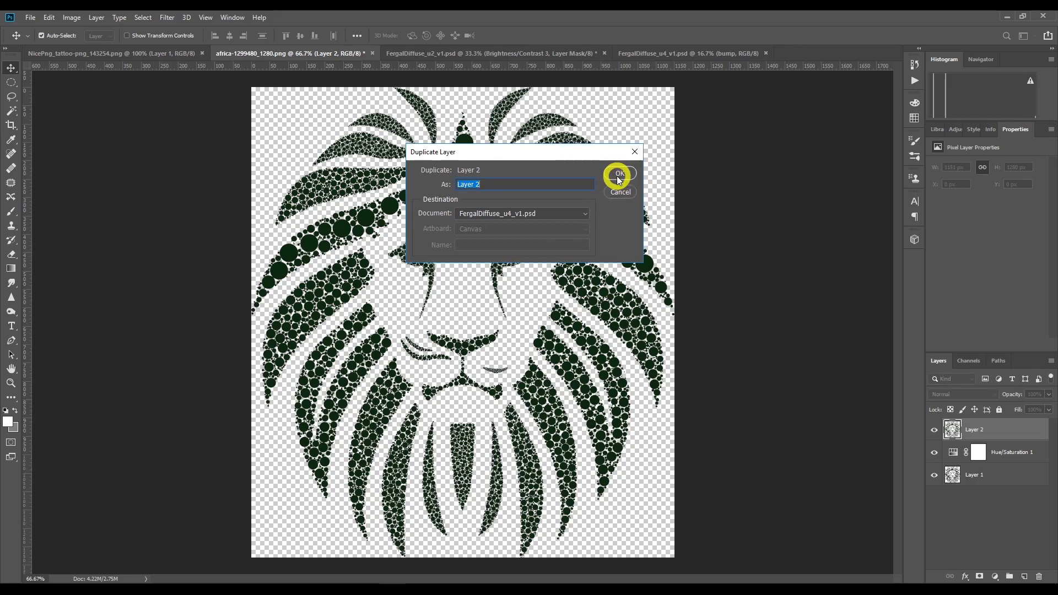
pyautogui.click(619, 177)
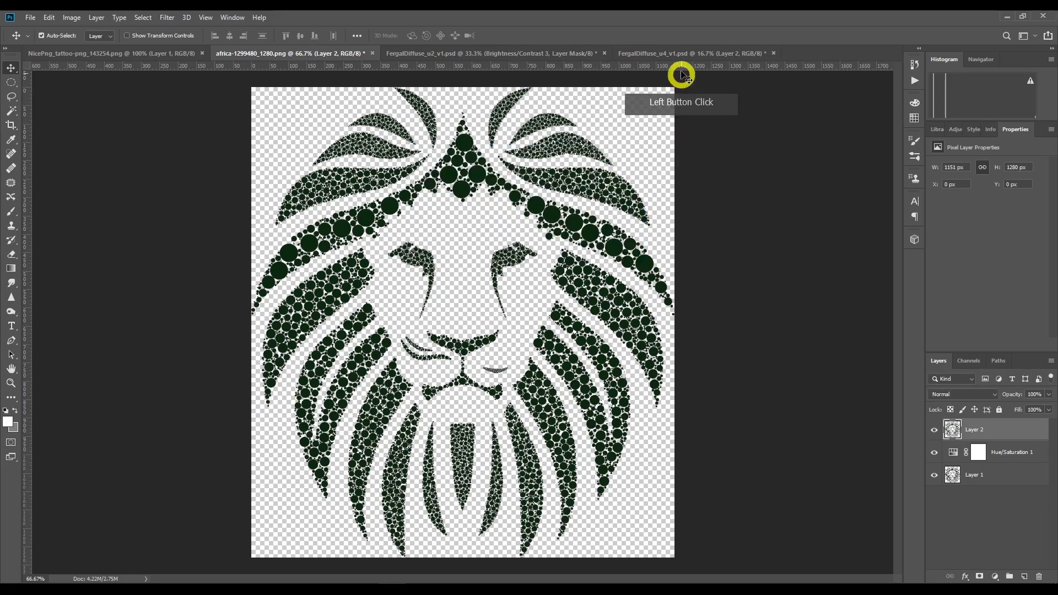
pyautogui.click(682, 54)
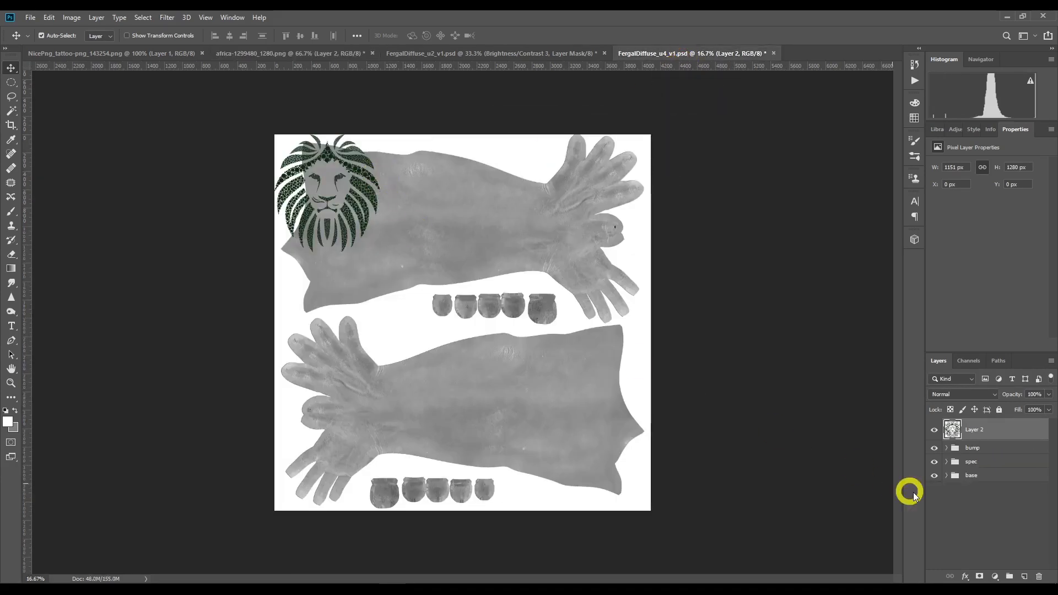
# Step: Hide the bump and spec groups, move the lion layer into the base group, and select it inside the expanded group
pyautogui.click(935, 448)
pyautogui.click(935, 462)
pyautogui.moveTo(992, 430); pyautogui.dragTo(987, 474)
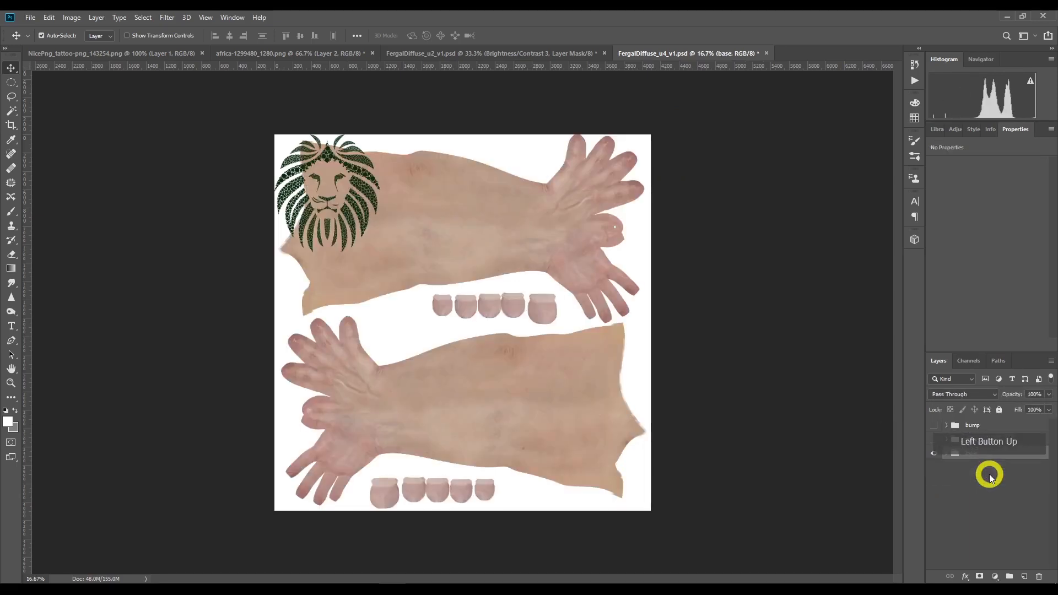
pyautogui.click(946, 453)
pyautogui.click(985, 473)
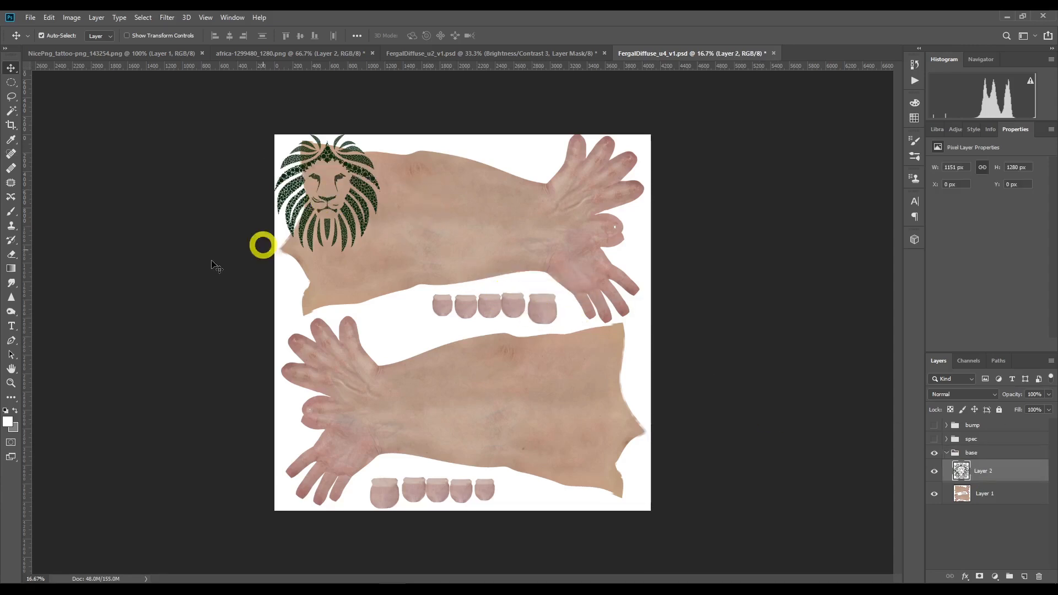
# Step: Free-transform the lion layer, scaling it proportionally to about 53% and rotating it by -90°
pyautogui.click(11, 382)
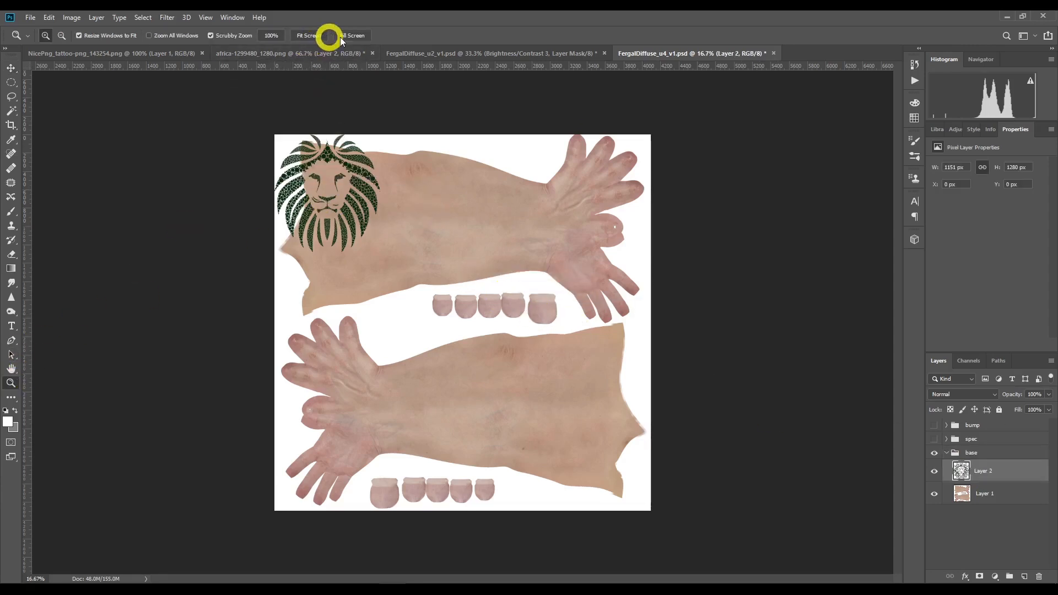
pyautogui.click(432, 228)
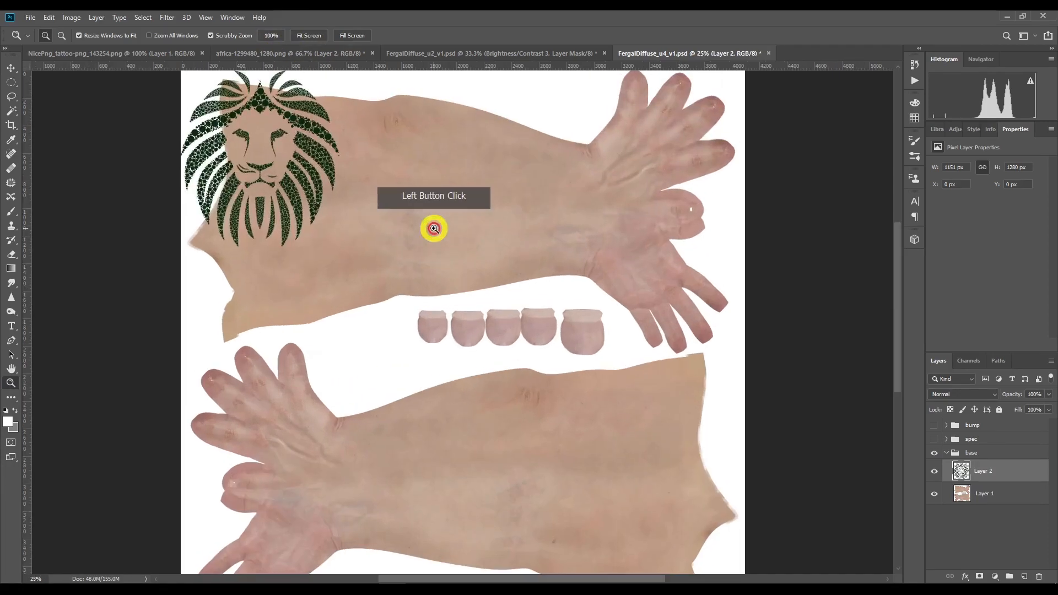
pyautogui.click(10, 69)
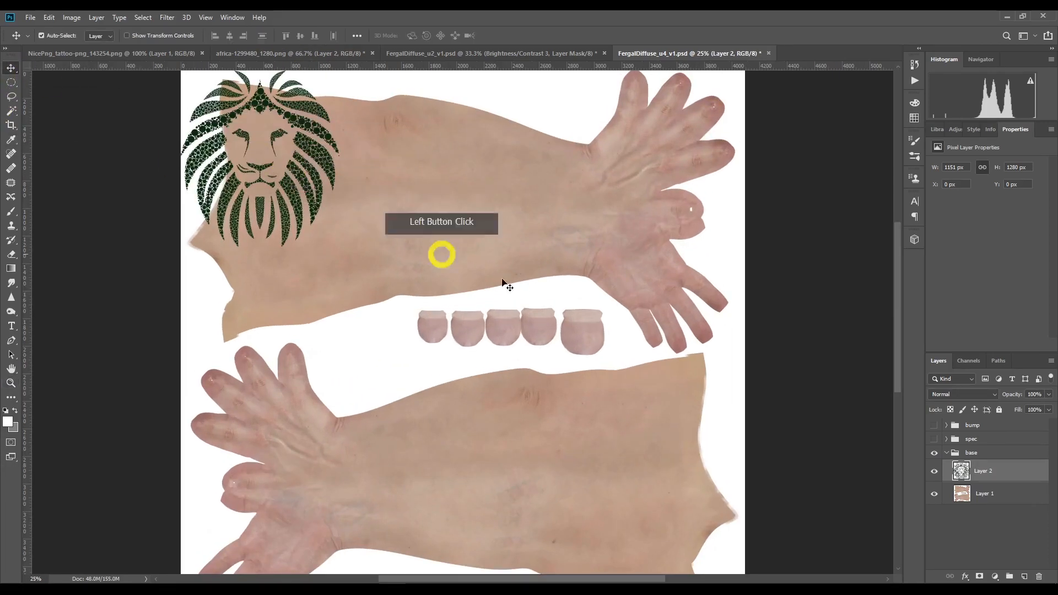
pyautogui.click(992, 471)
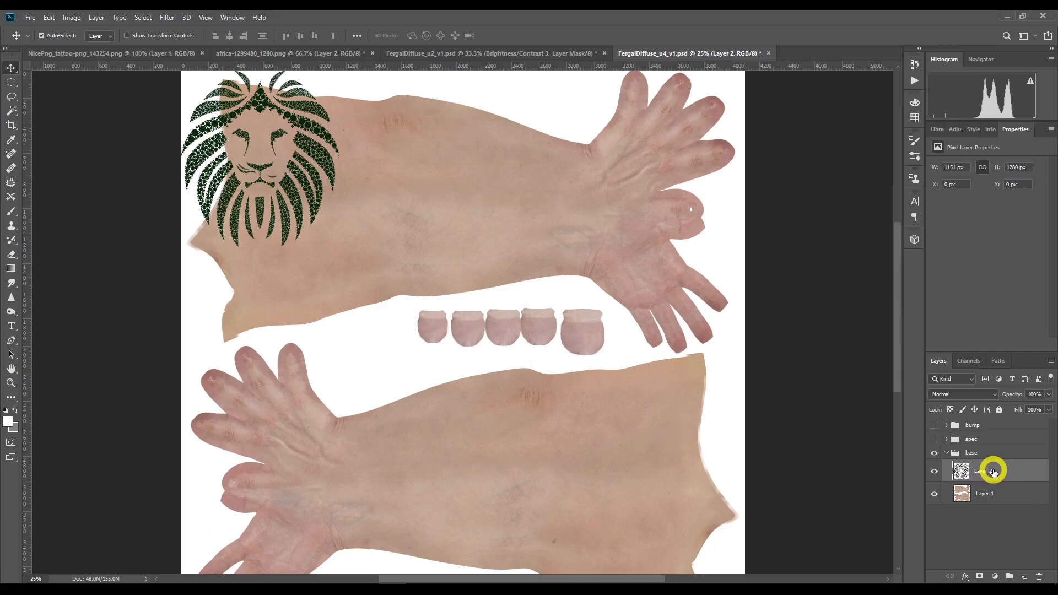
pyautogui.hotkey('ctrl', 't')
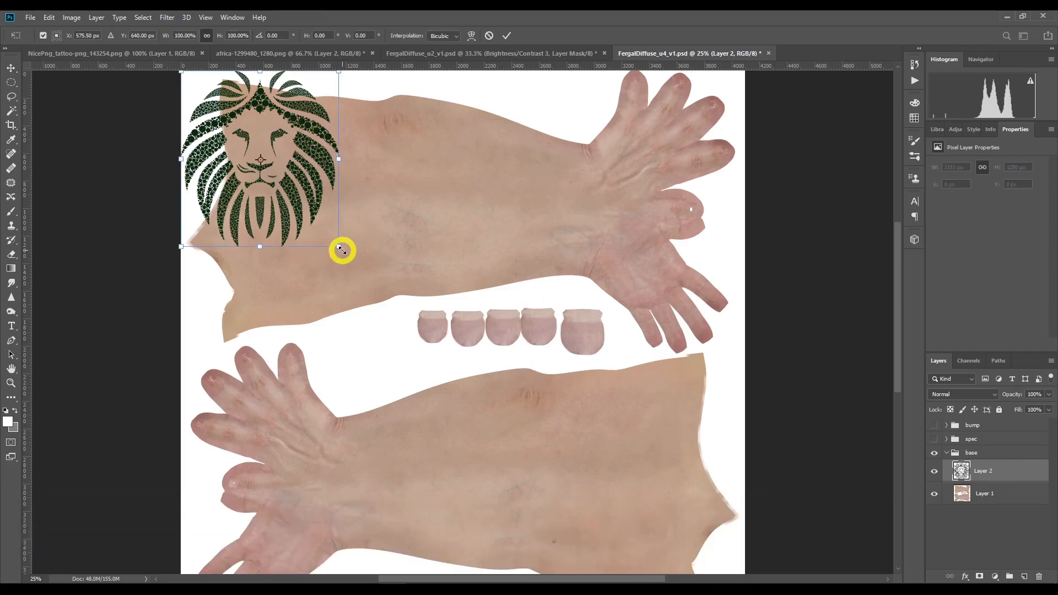
pyautogui.keyDown('shift'); pyautogui.moveTo(342, 255); pyautogui.dragTo(264, 152); pyautogui.keyUp('shift')
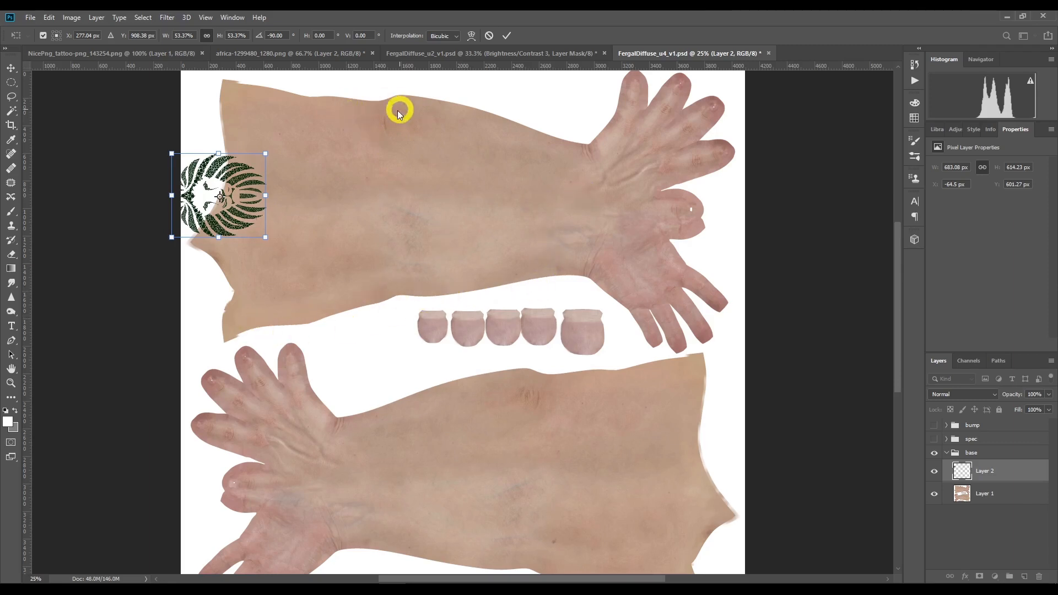
pyautogui.click(13, 72)
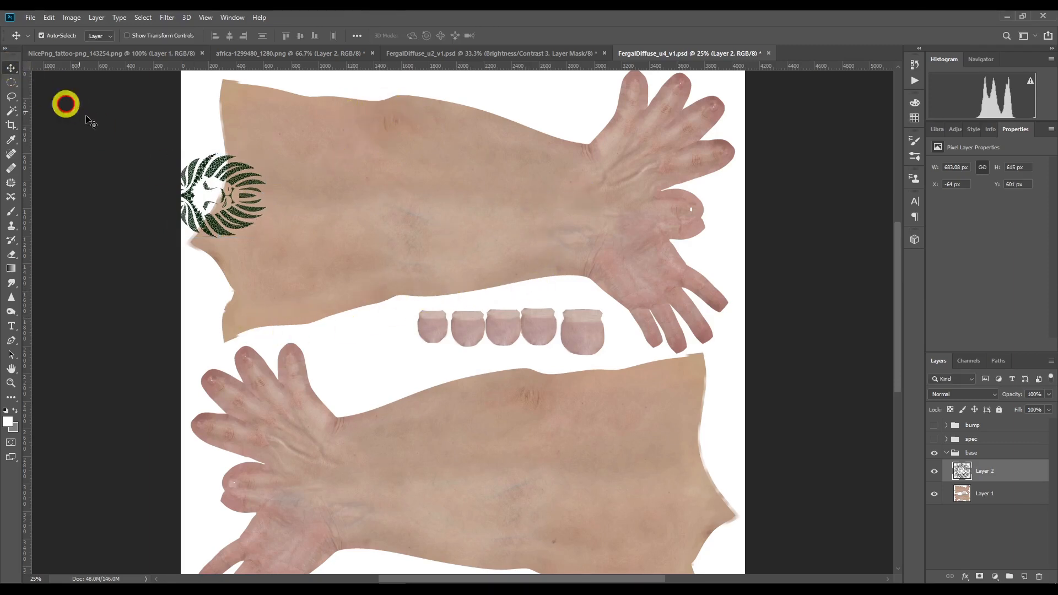
# Step: Move only the lion layer onto the upper arm's shoulder end, at about X 460 px, Y 253 px, undoing any shift of the skin layer
pyautogui.moveTo(218, 194); pyautogui.dragTo(282, 148)
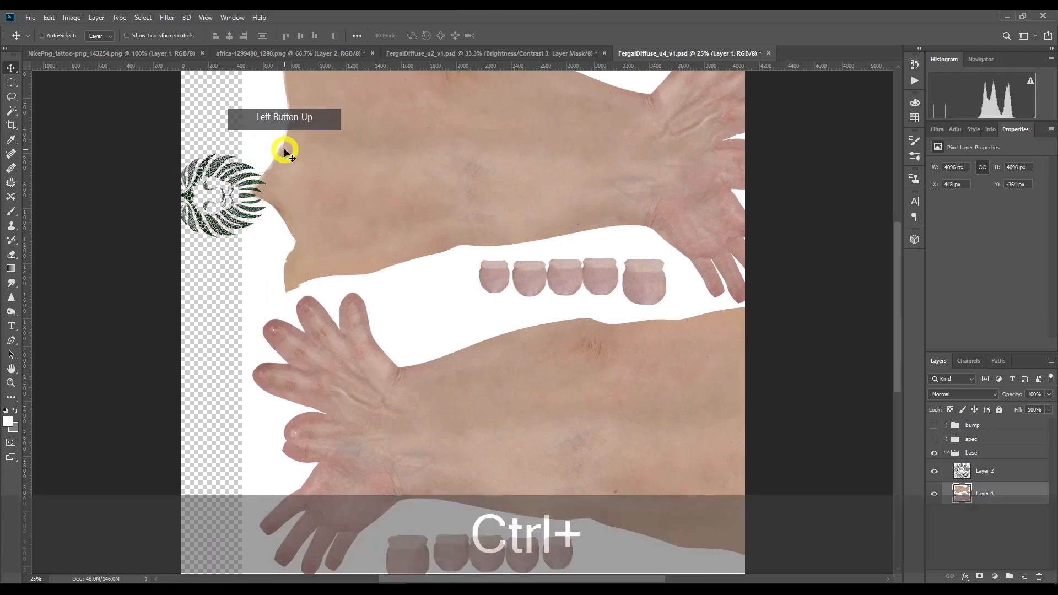
pyautogui.hotkey('ctrl', 'z')
pyautogui.click(994, 473)
pyautogui.click(290, 191)
pyautogui.click(223, 166)
pyautogui.moveTo(225, 170); pyautogui.dragTo(288, 122)
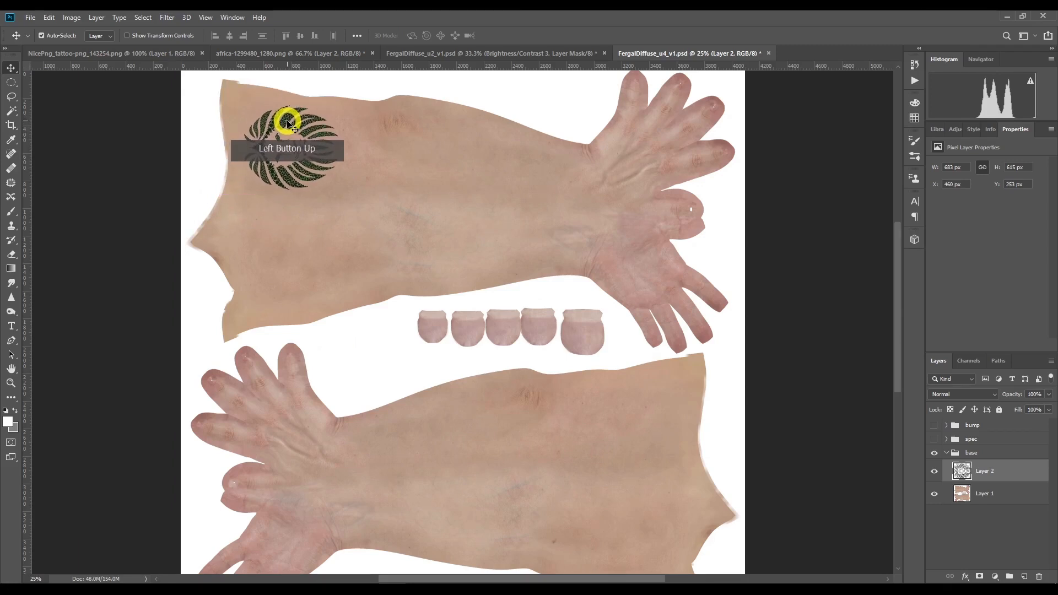
pyautogui.click(288, 122)
pyautogui.moveTo(288, 125); pyautogui.dragTo(287, 126)
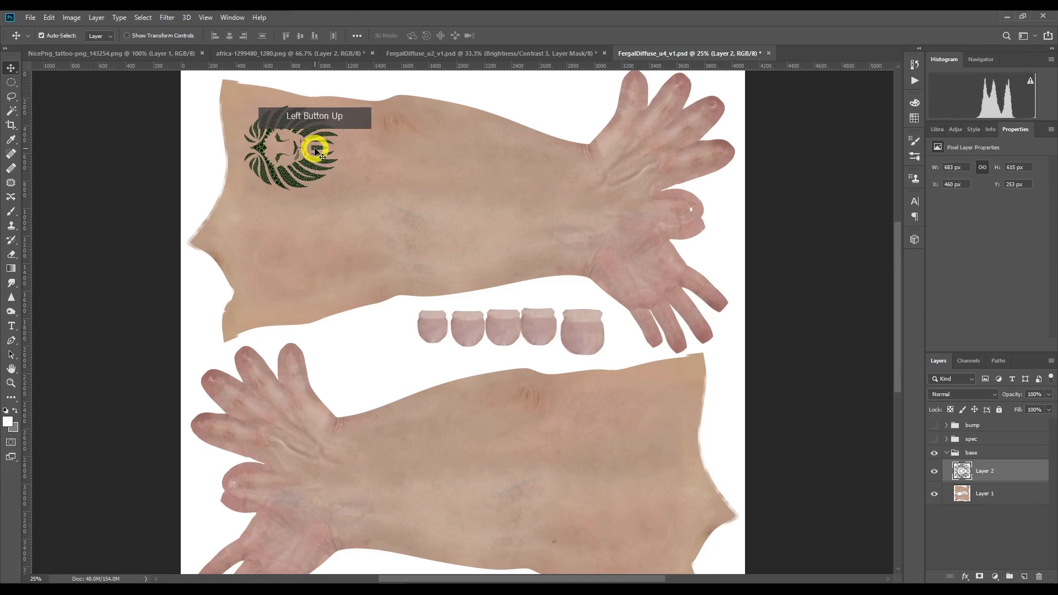
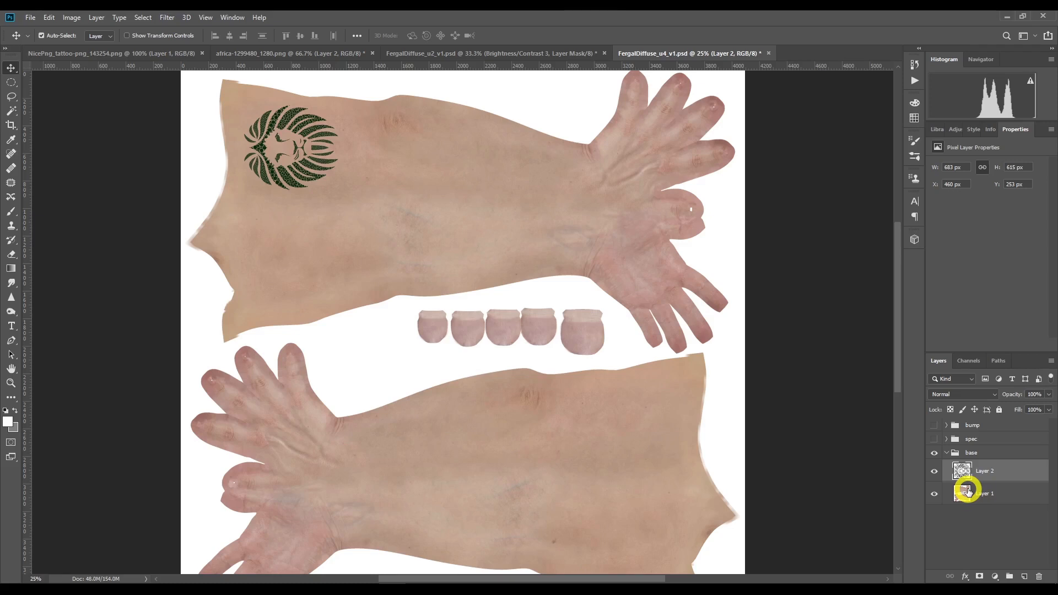
# Step: Add a Bevel & Emboss effect to the lion layer with the depth set to 74%
pyautogui.click(11, 382)
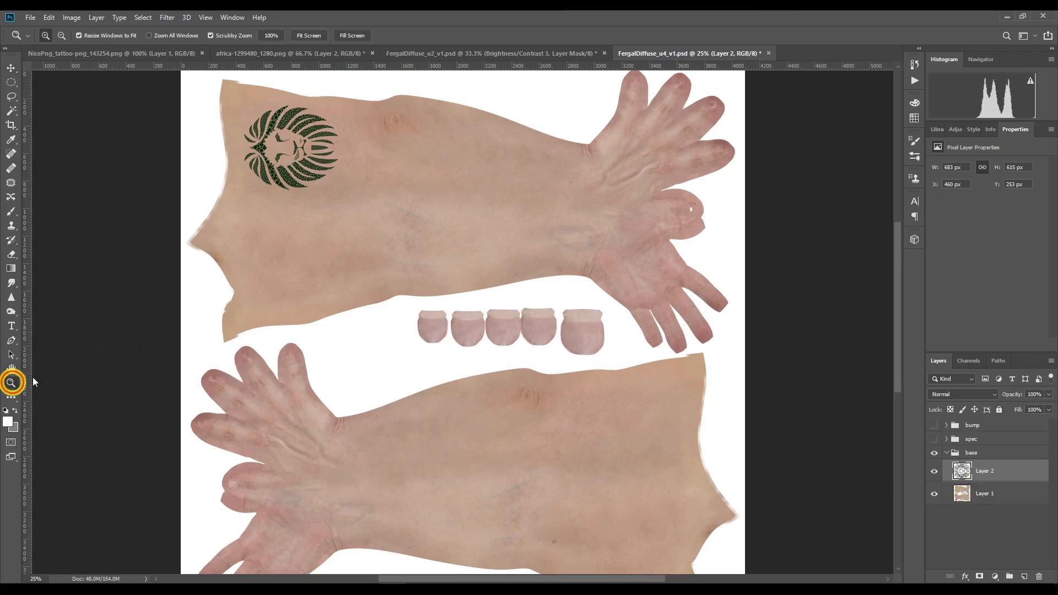
pyautogui.click(306, 150)
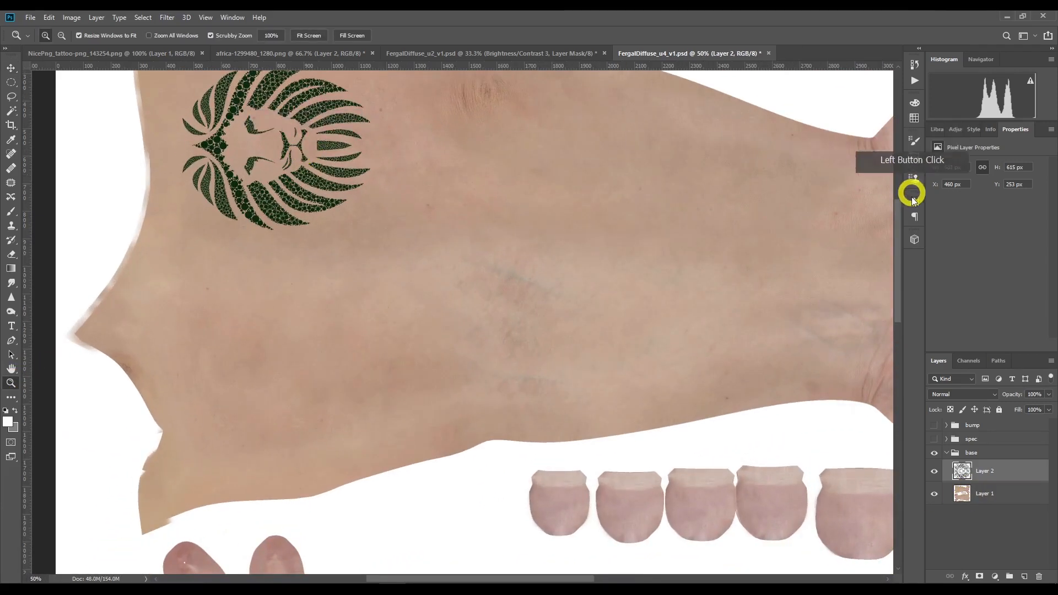
pyautogui.moveTo(902, 226); pyautogui.dragTo(1025, 485)
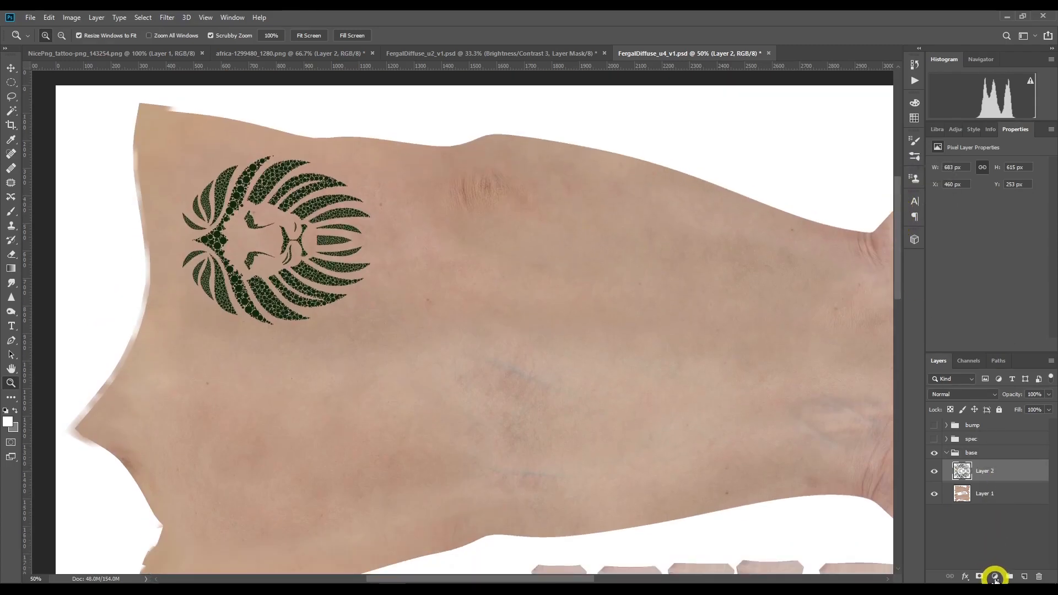
pyautogui.click(965, 576)
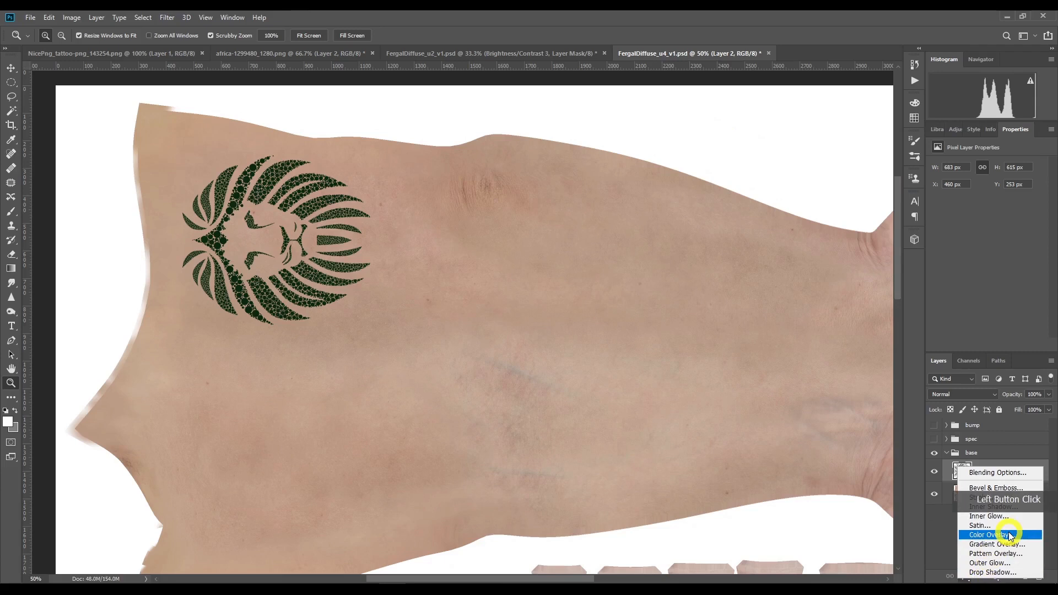
pyautogui.click(1023, 488)
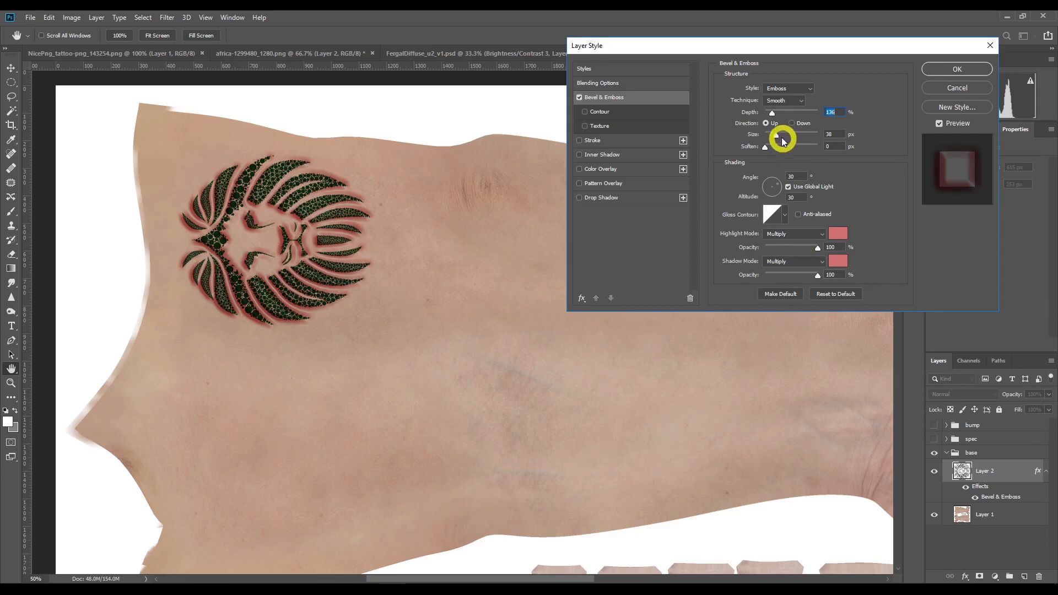
pyautogui.moveTo(772, 116); pyautogui.dragTo(770, 116)
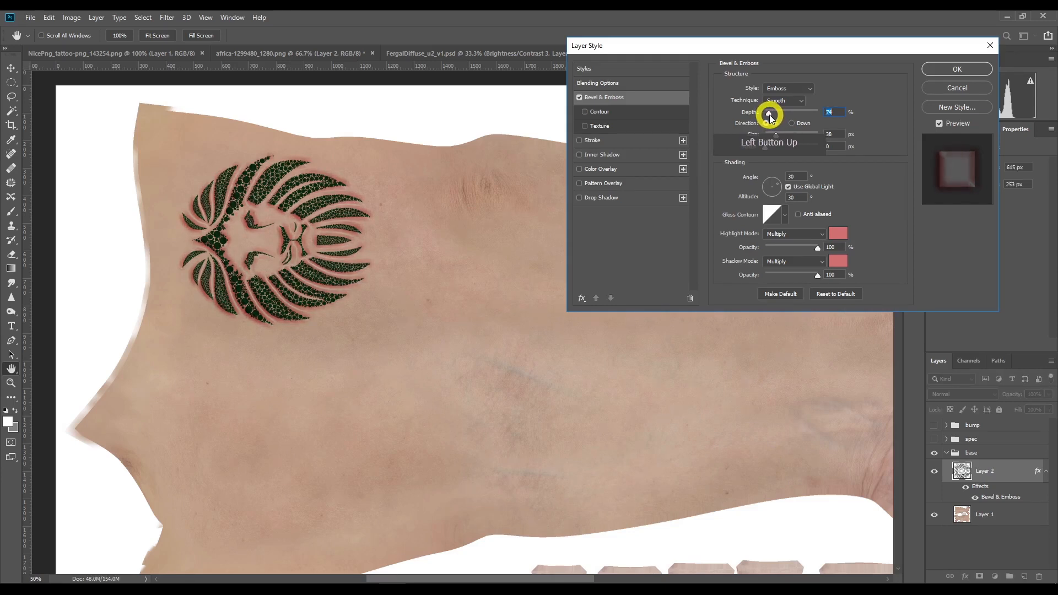
pyautogui.click(969, 71)
# Step: Duplicate the lion layer with its effect and place the copy beneath the original, above the skin layer
pyautogui.press('z')
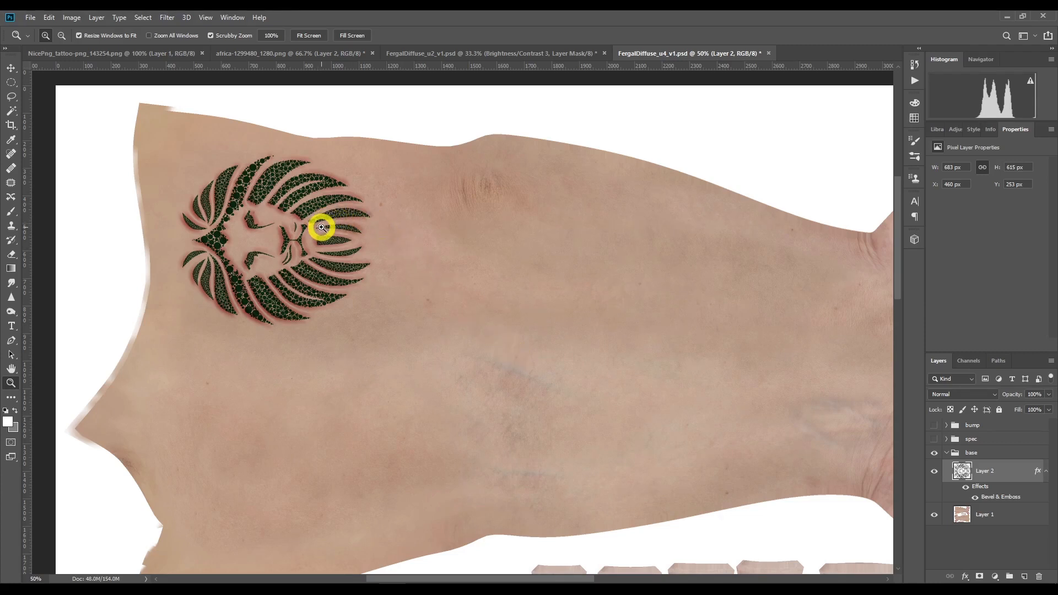
pyautogui.doubleClick(358, 228)
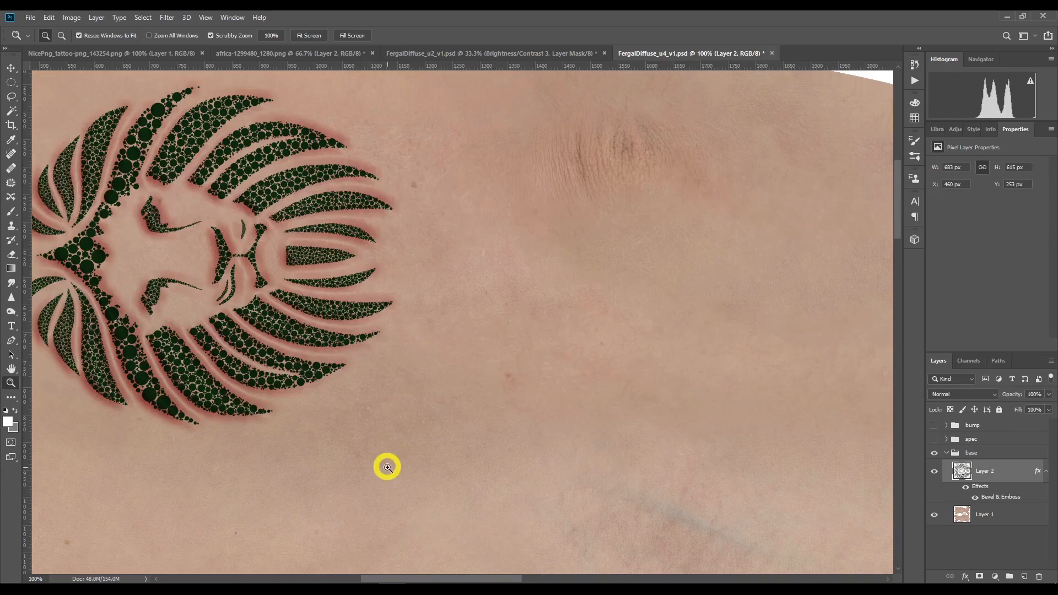
pyautogui.moveTo(405, 579); pyautogui.dragTo(398, 577)
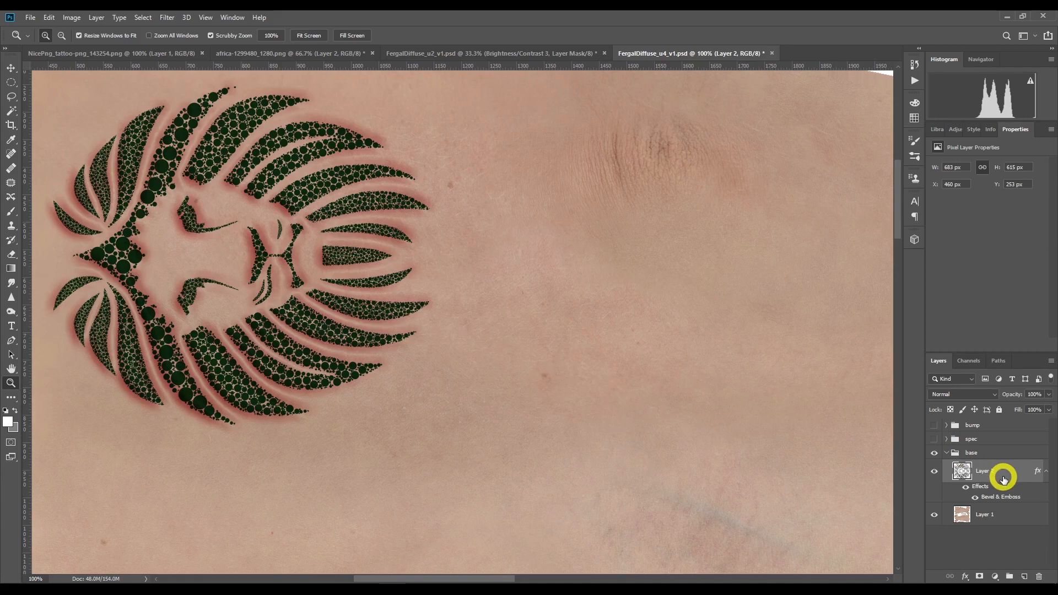
pyautogui.hotkey('ctrl', 'j')
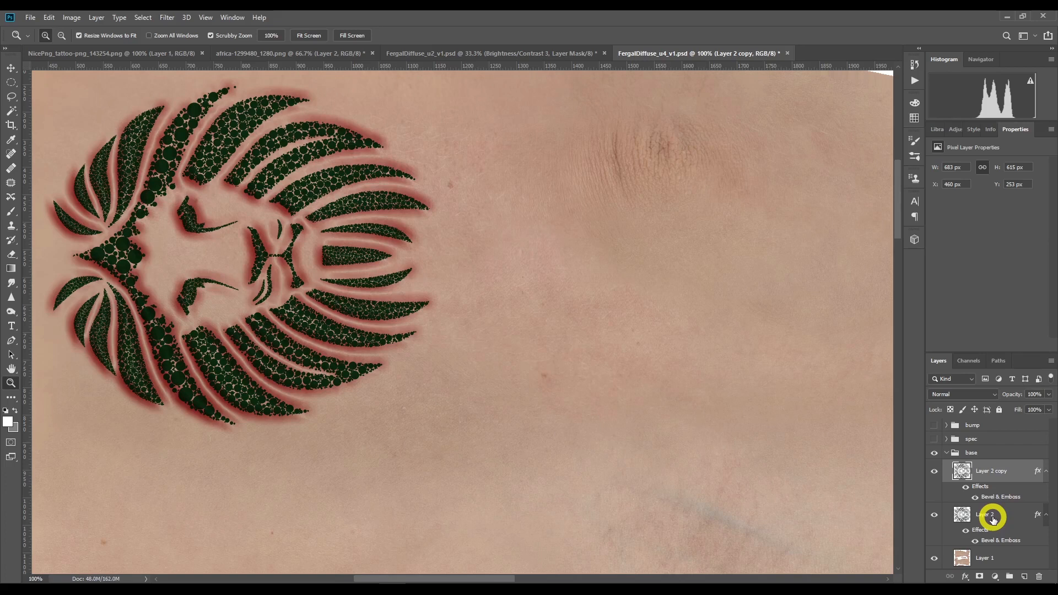
pyautogui.moveTo(991, 471); pyautogui.dragTo(994, 543)
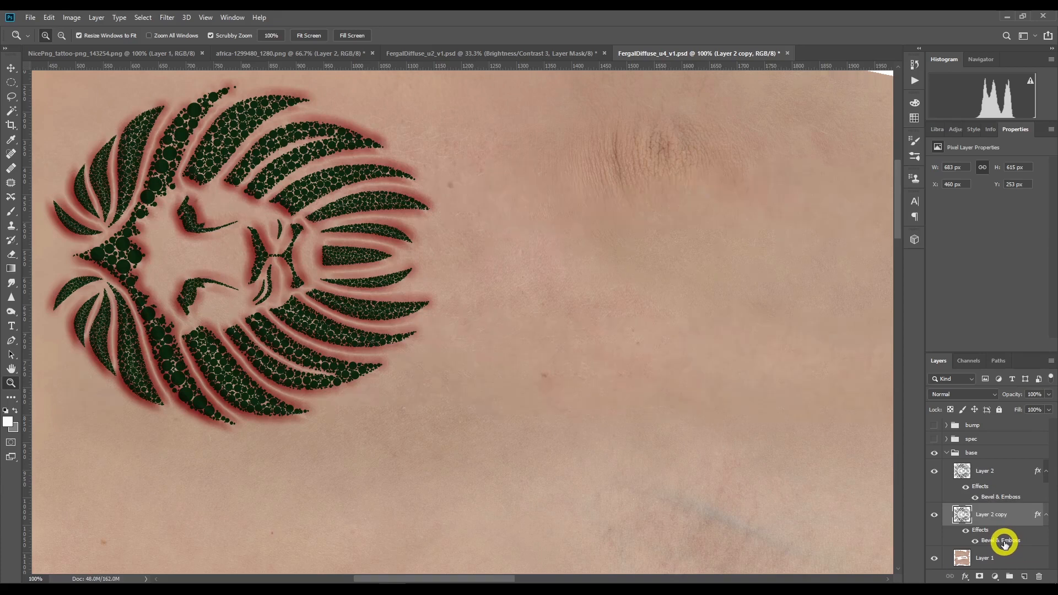
# Step: Change the layer copy's Bevel & Emboss highlight color to white and its shadow color to black
pyautogui.doubleClick(1005, 541)
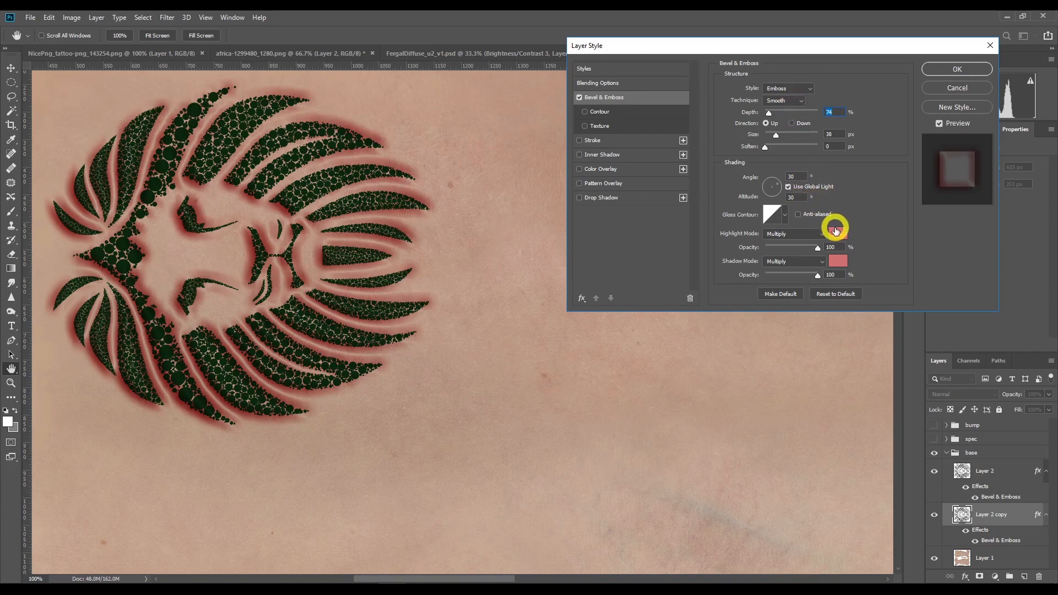
pyautogui.click(838, 239)
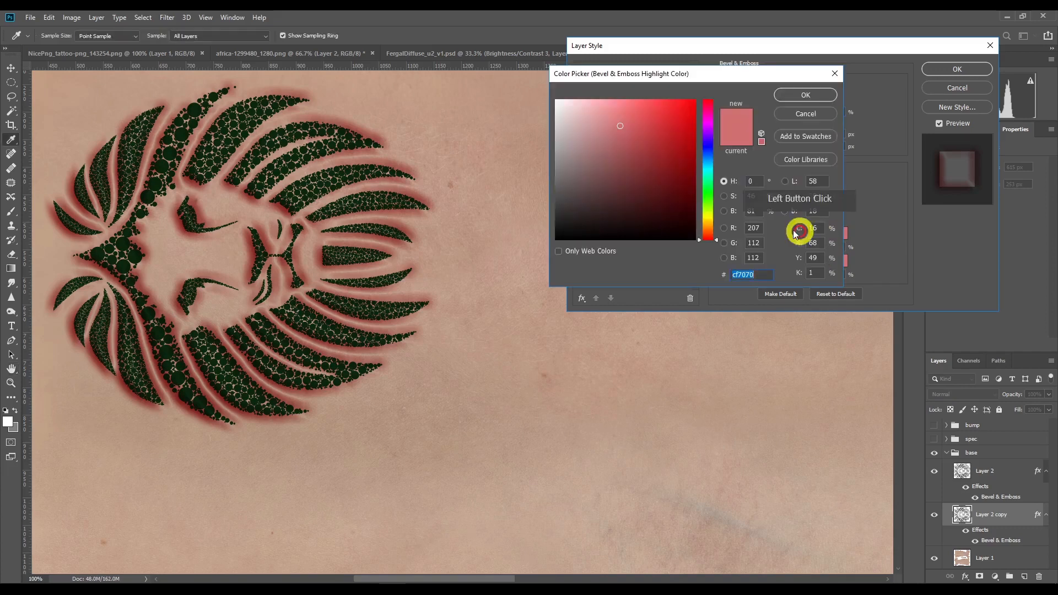
pyautogui.click(556, 99)
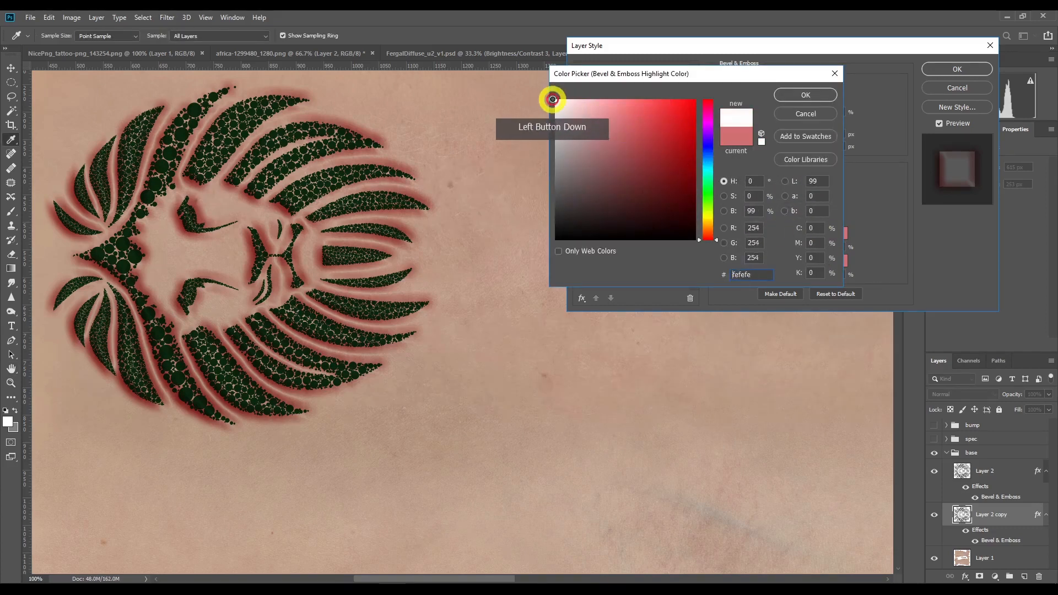
pyautogui.click(821, 98)
pyautogui.click(843, 260)
pyautogui.moveTo(664, 210); pyautogui.dragTo(726, 255)
pyautogui.click(806, 96)
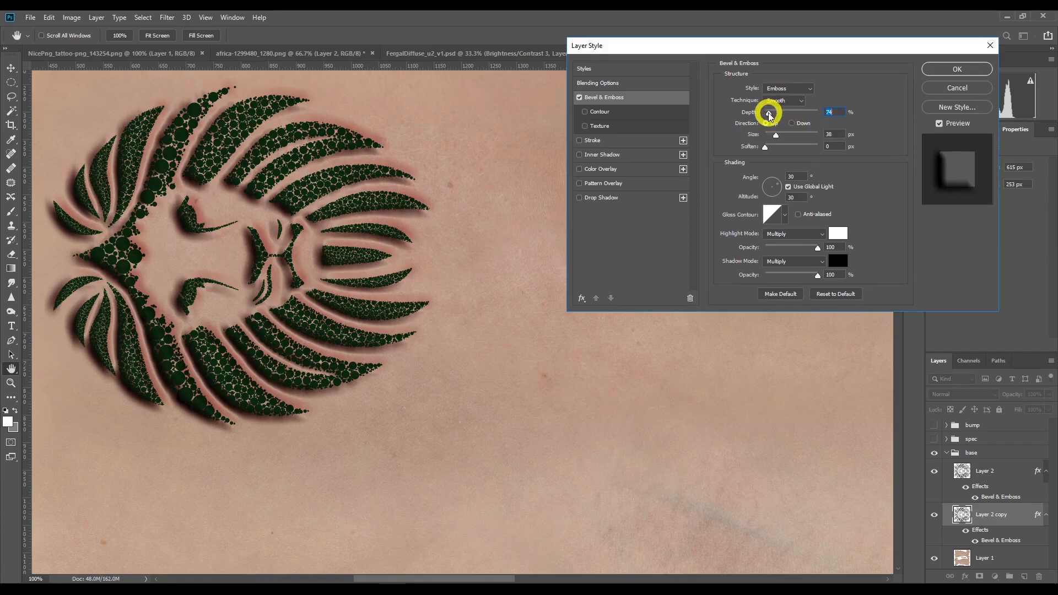
# Step: Set the layer copy's Bevel & Emboss size to 6 px with 74% depth, and apply the layer style
pyautogui.moveTo(778, 139); pyautogui.dragTo(769, 138)
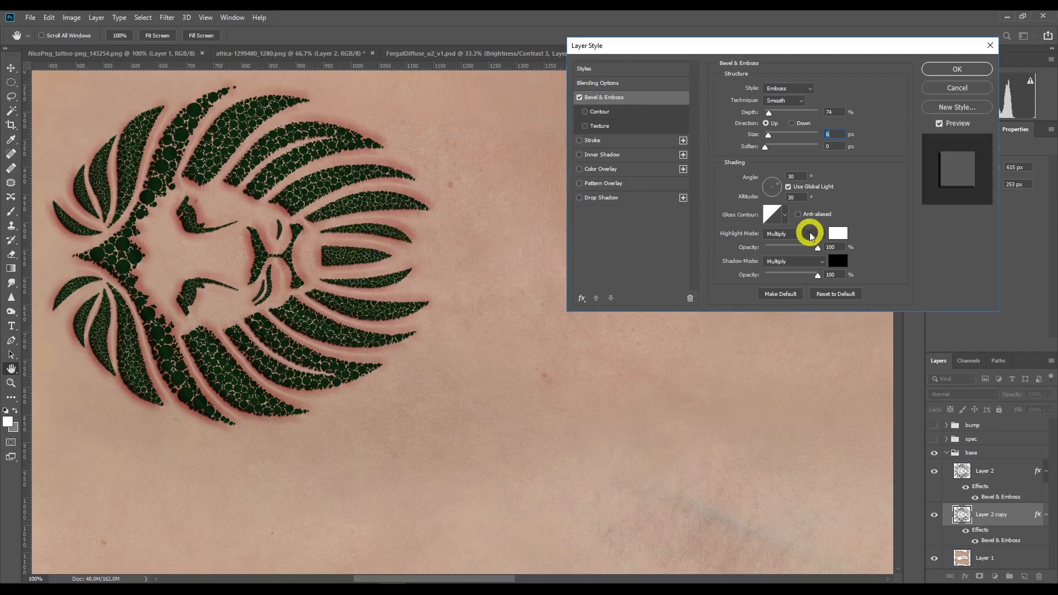
pyautogui.moveTo(769, 116); pyautogui.dragTo(768, 113)
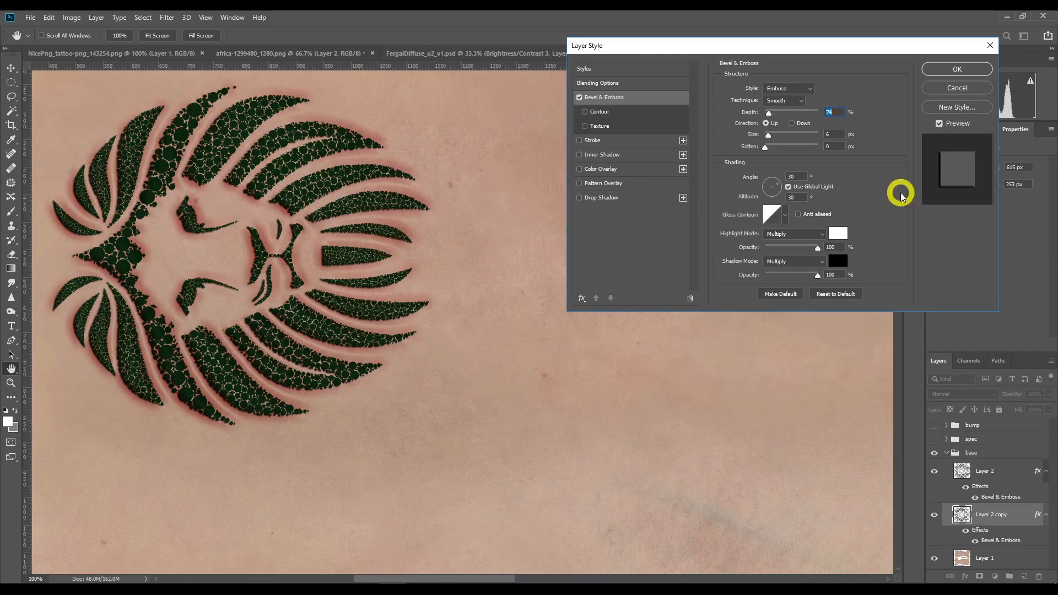
pyautogui.click(946, 70)
pyautogui.click(1032, 491)
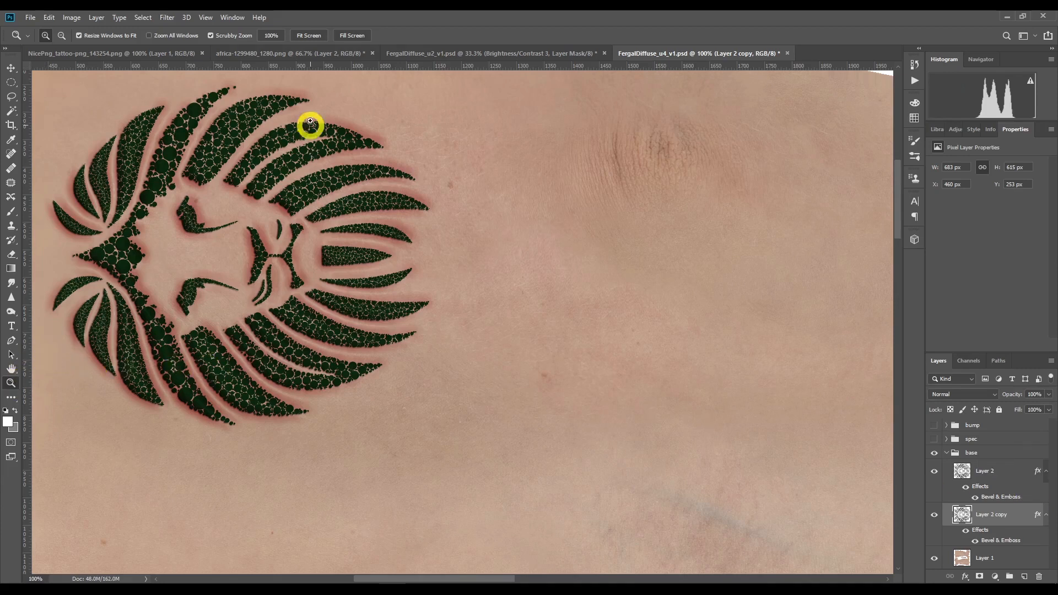
pyautogui.click(311, 35)
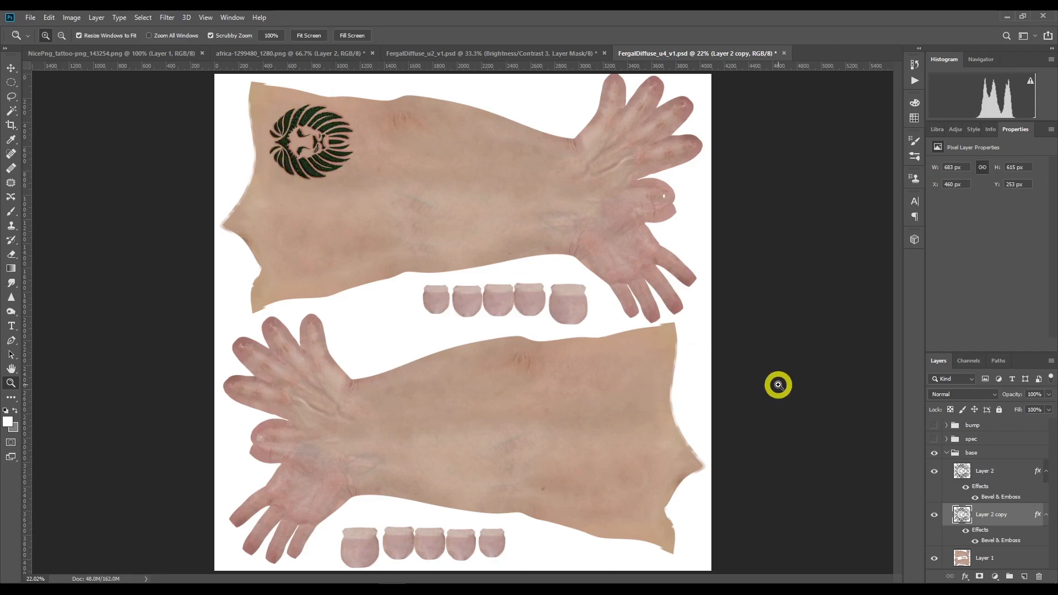
# Step: Save a JPEG copy of the arm base texture as FergalDiffuse_u4_v1base1 in the Tattoo2 folder at quality 12
pyautogui.click(31, 18)
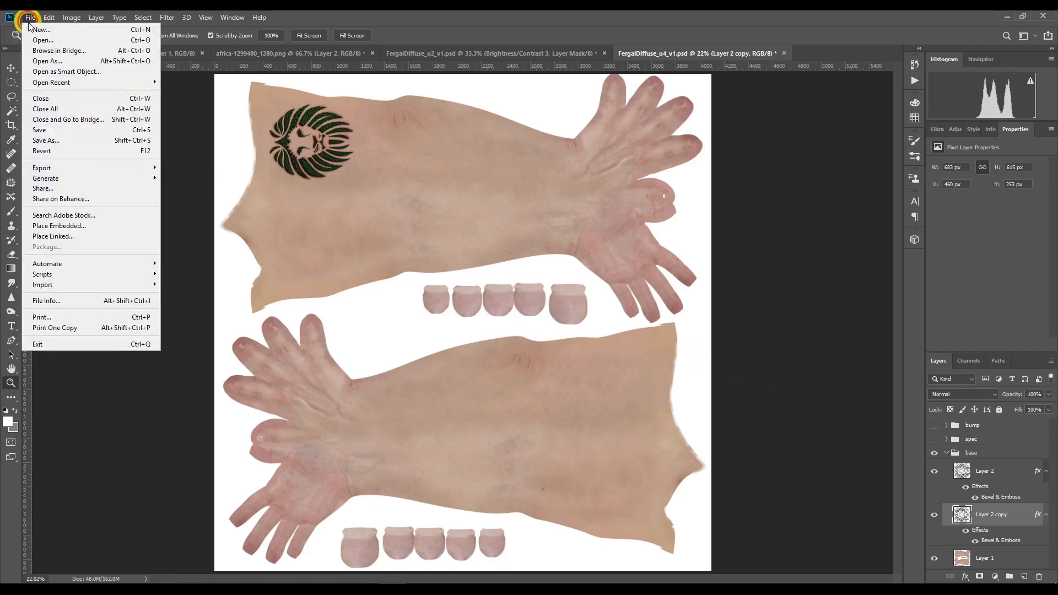
pyautogui.click(65, 140)
pyautogui.click(146, 265)
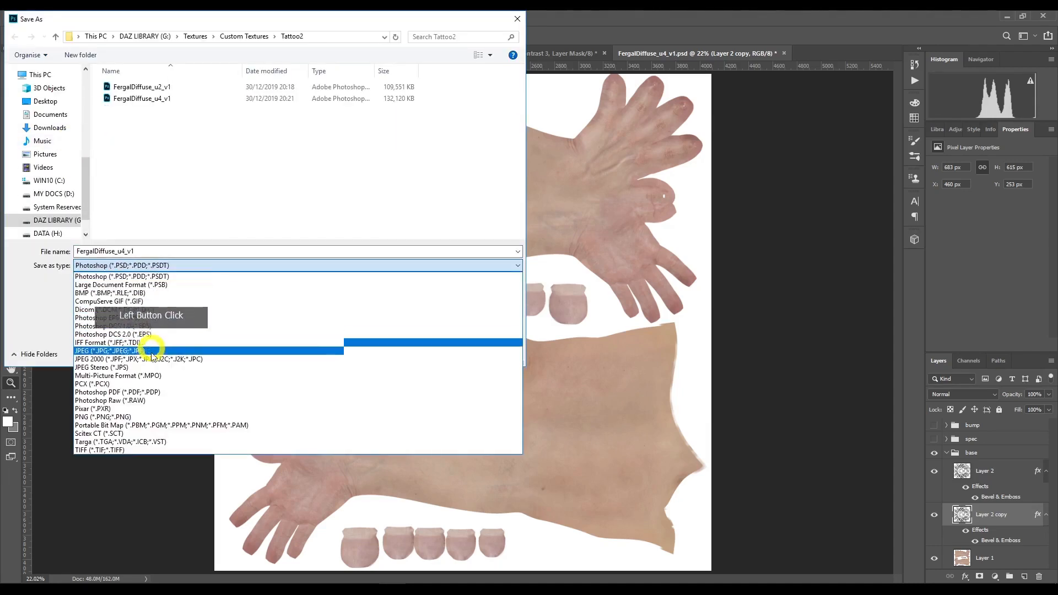
pyautogui.click(153, 352)
pyautogui.click(170, 306)
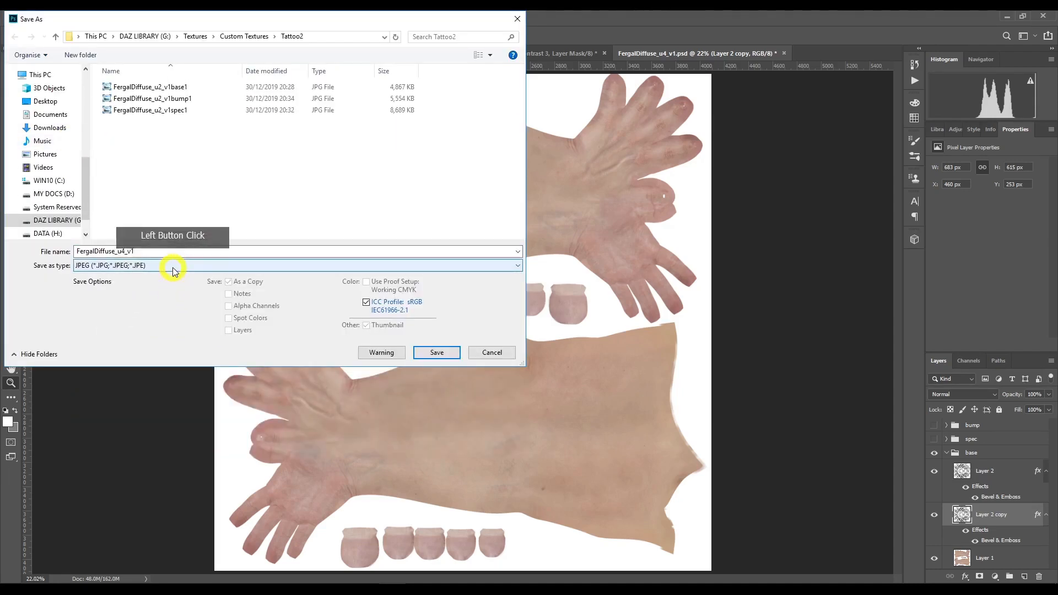
pyautogui.click(191, 249)
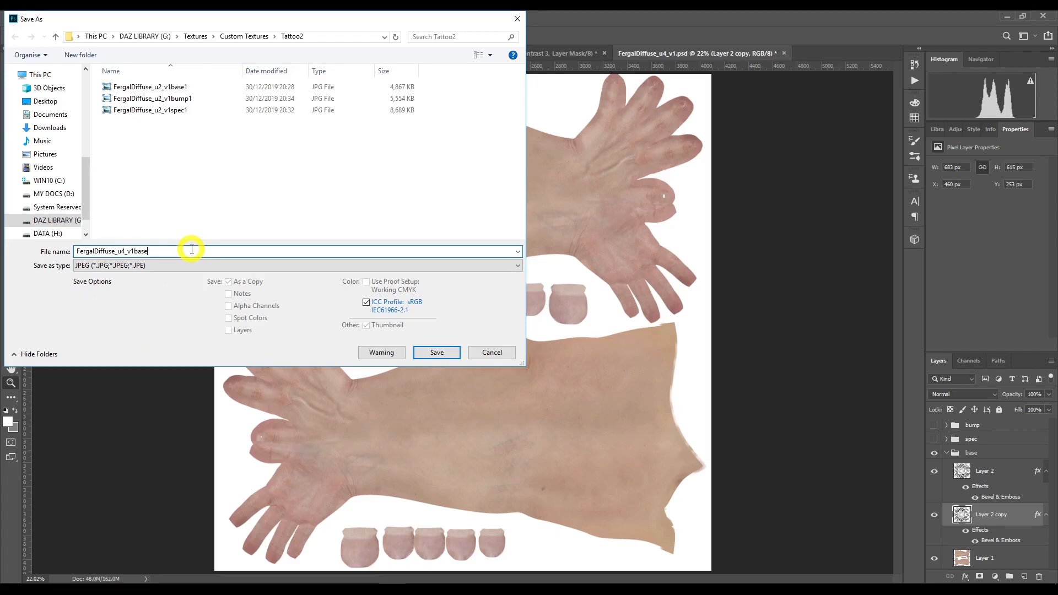
pyautogui.press('Return')
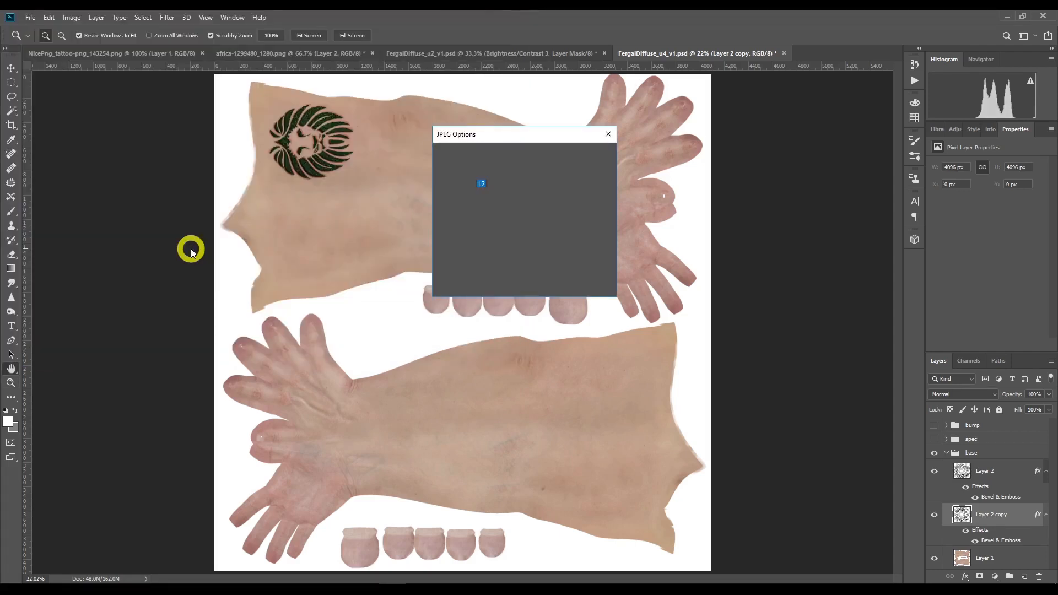
pyautogui.press('Return')
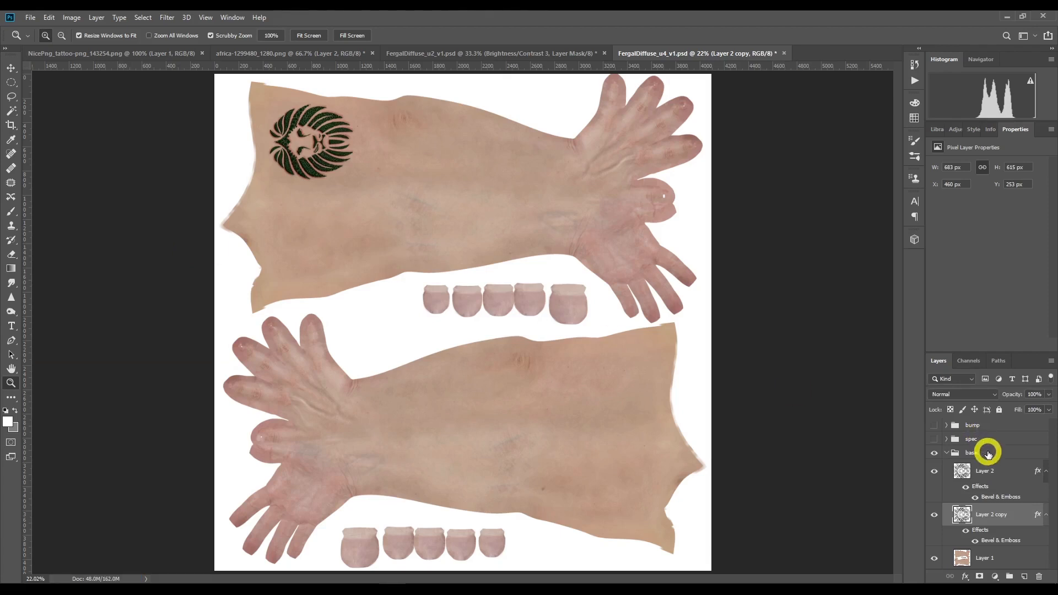
# Step: Hide the skin layer and stamp the visible lion layers into a new merged layer above Layer 2
pyautogui.click(935, 559)
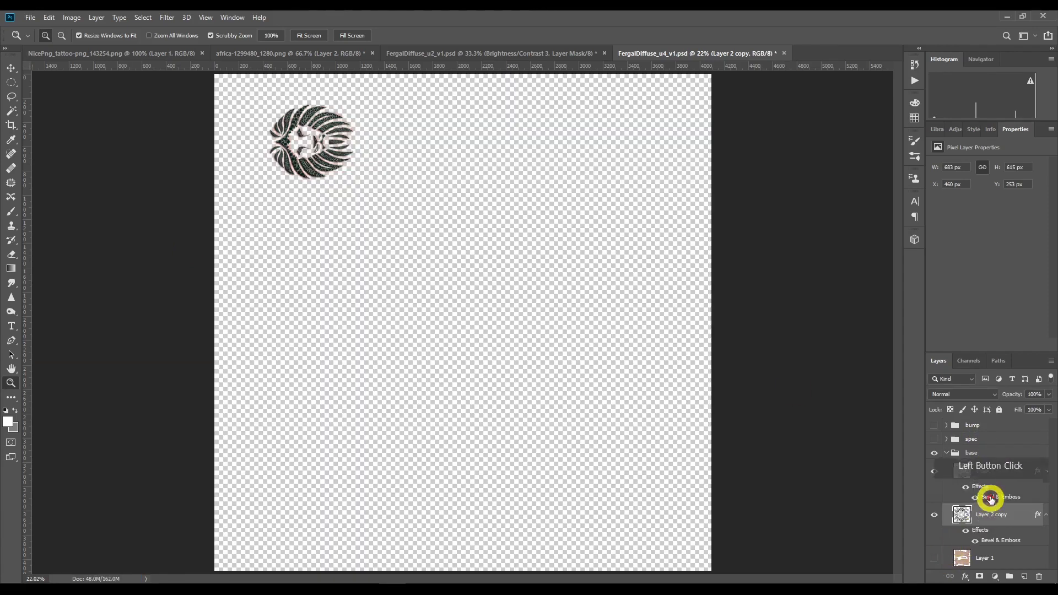
pyautogui.click(995, 480)
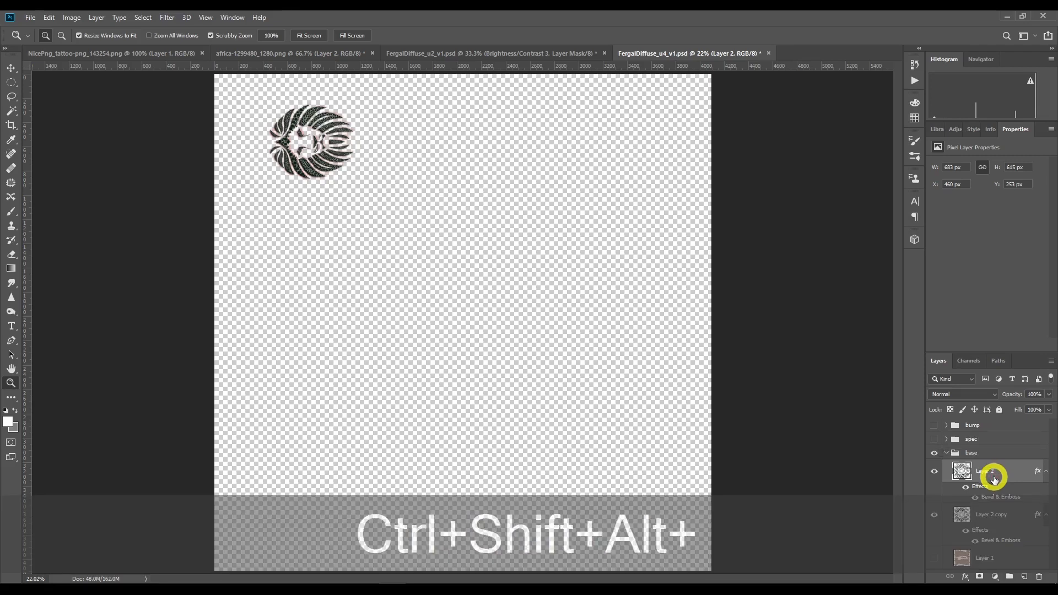
pyautogui.hotkey('ctrl', 'shift', 'alt', 'e')
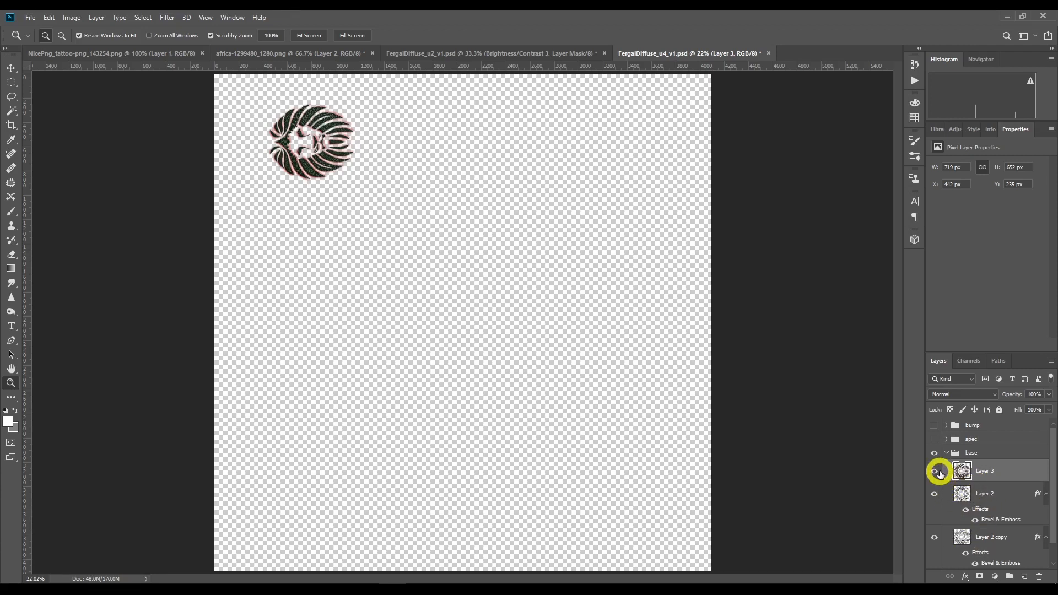
# Step: Move the merged lion layer into the spec group, hide the base group, and show and expand the spec group
pyautogui.moveTo(984, 470); pyautogui.dragTo(970, 449)
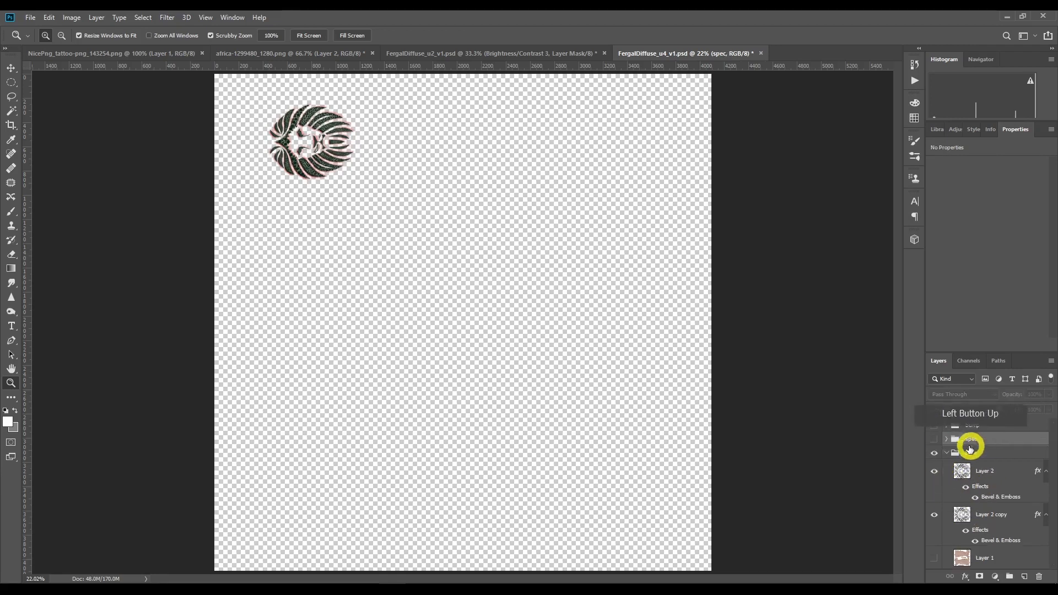
pyautogui.click(935, 452)
pyautogui.click(946, 453)
pyautogui.click(936, 439)
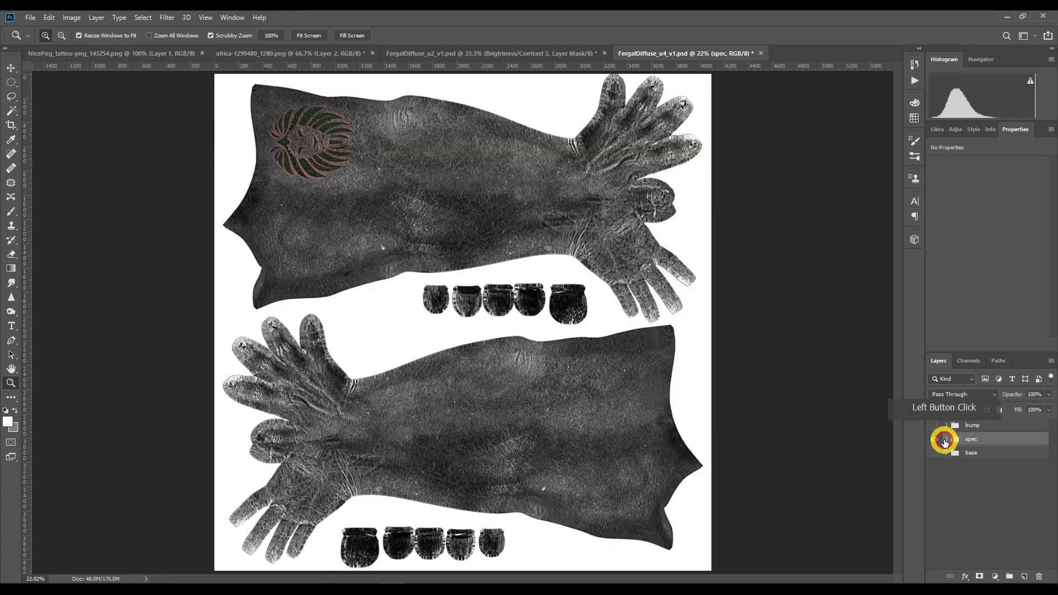
pyautogui.click(945, 439)
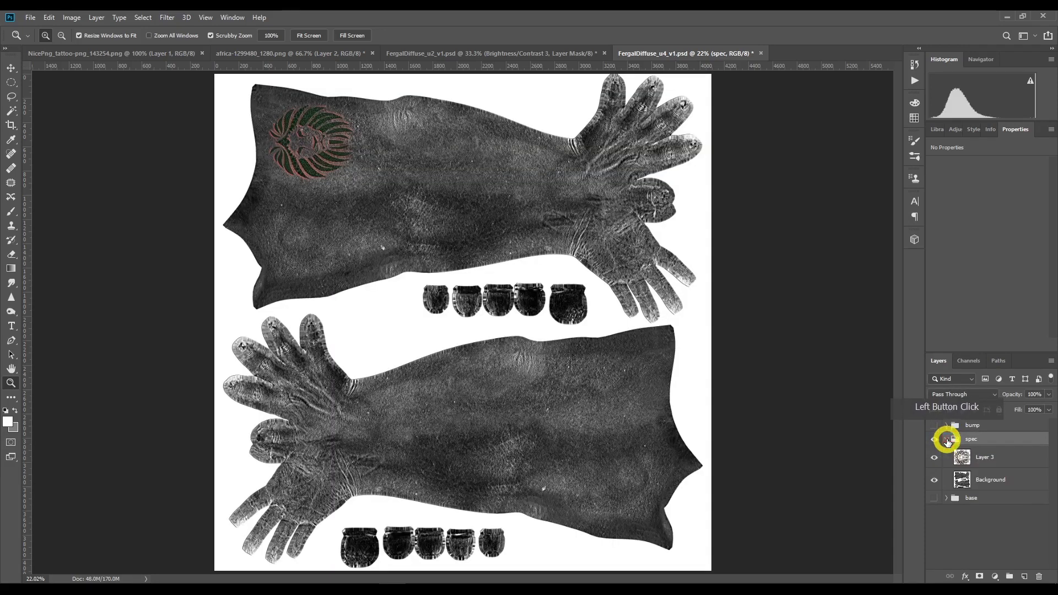
# Step: Desaturate the merged lion layer in the spec group
pyautogui.click(987, 457)
pyautogui.click(1048, 396)
pyautogui.click(1011, 456)
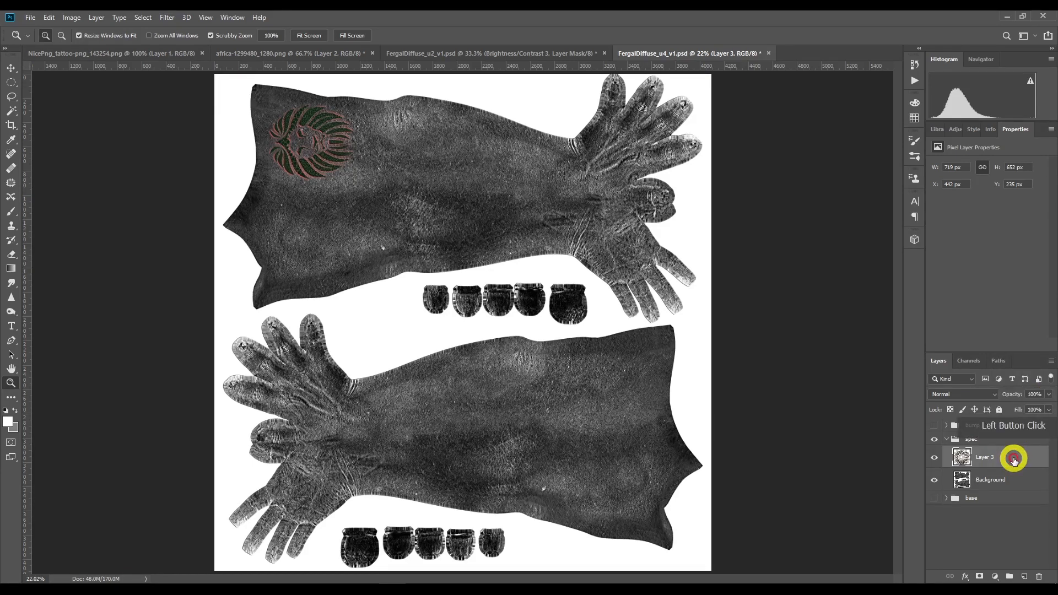
pyautogui.click(70, 17)
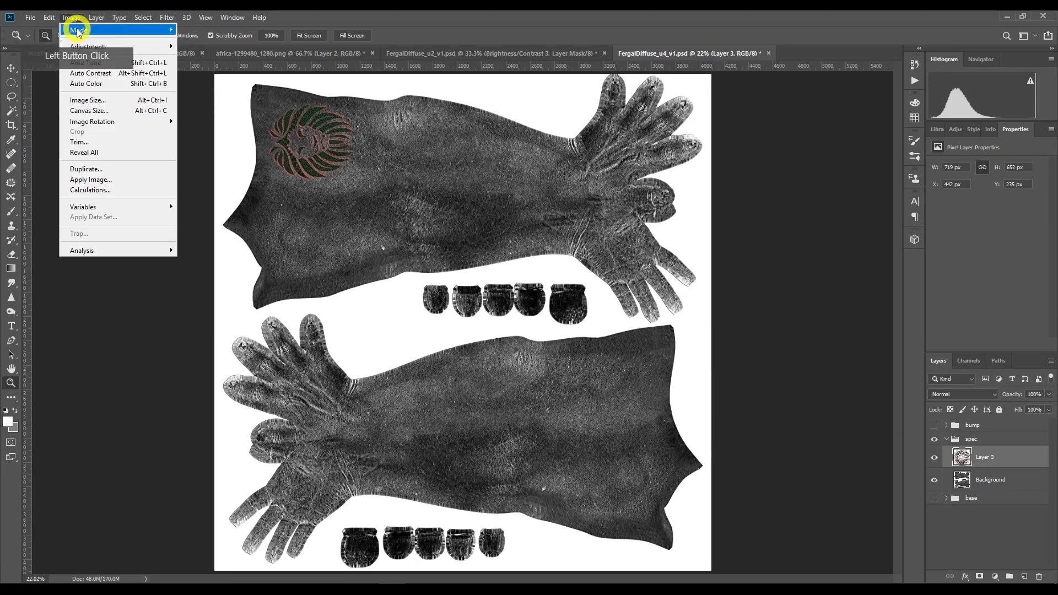
pyautogui.click(164, 46)
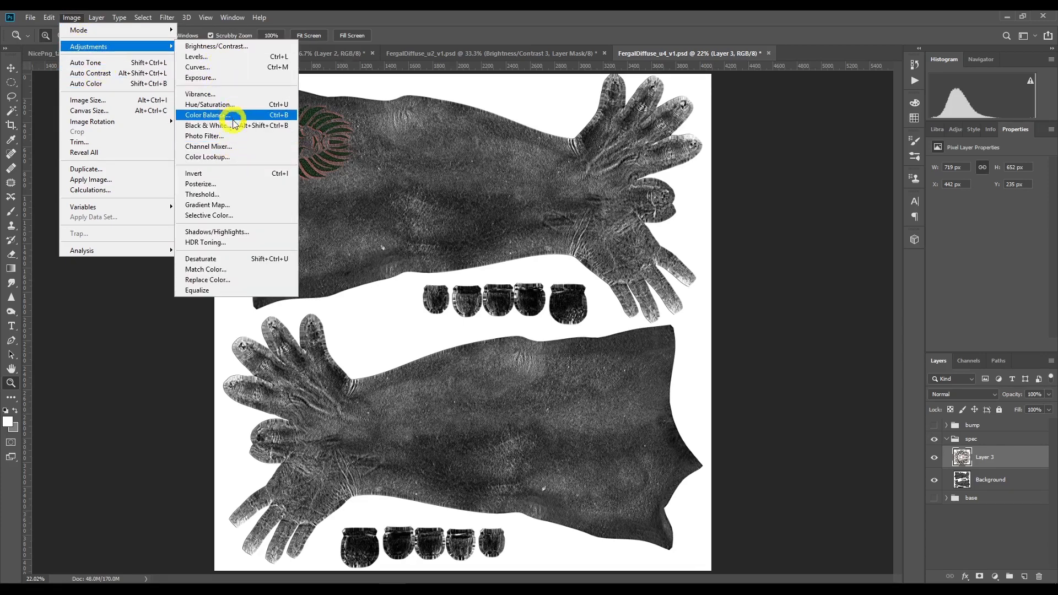
pyautogui.click(232, 258)
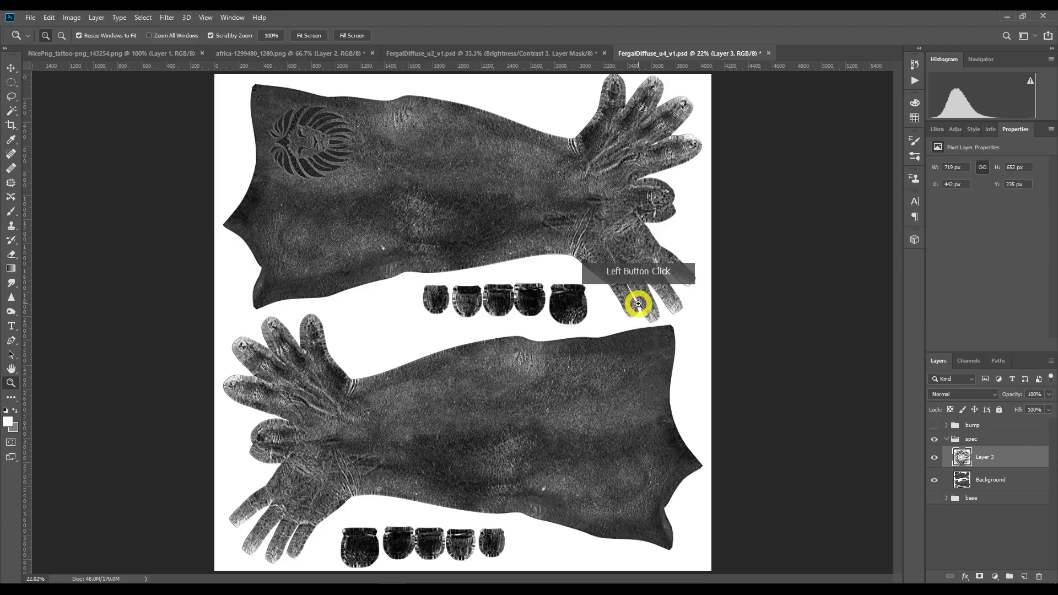
# Step: Lower the opacity of the lion layer in the spec group to 40%
pyautogui.click(1049, 410)
pyautogui.moveTo(1045, 412); pyautogui.dragTo(1019, 407)
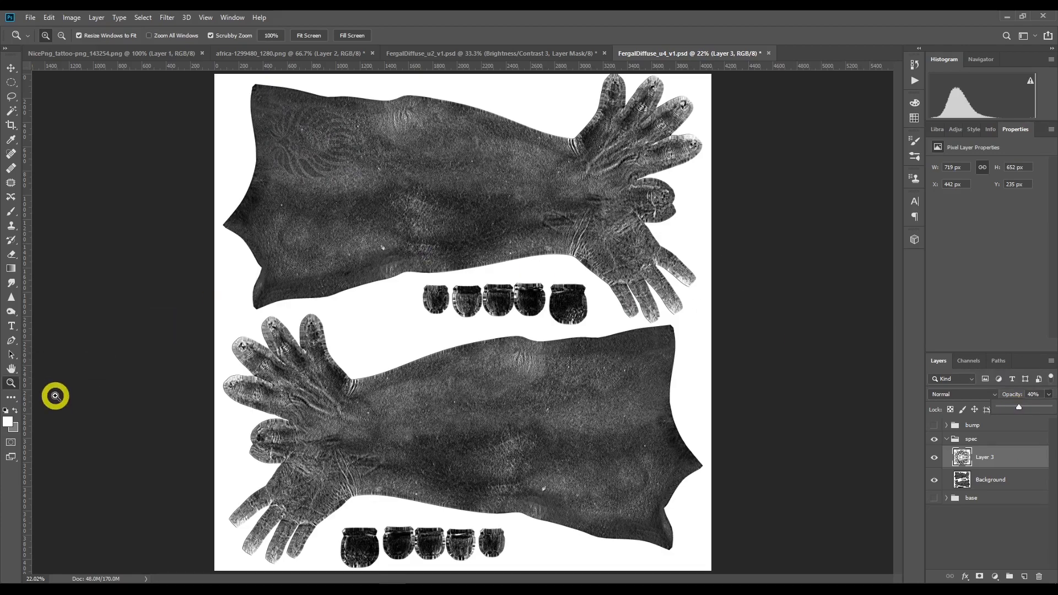
pyautogui.doubleClick(297, 143)
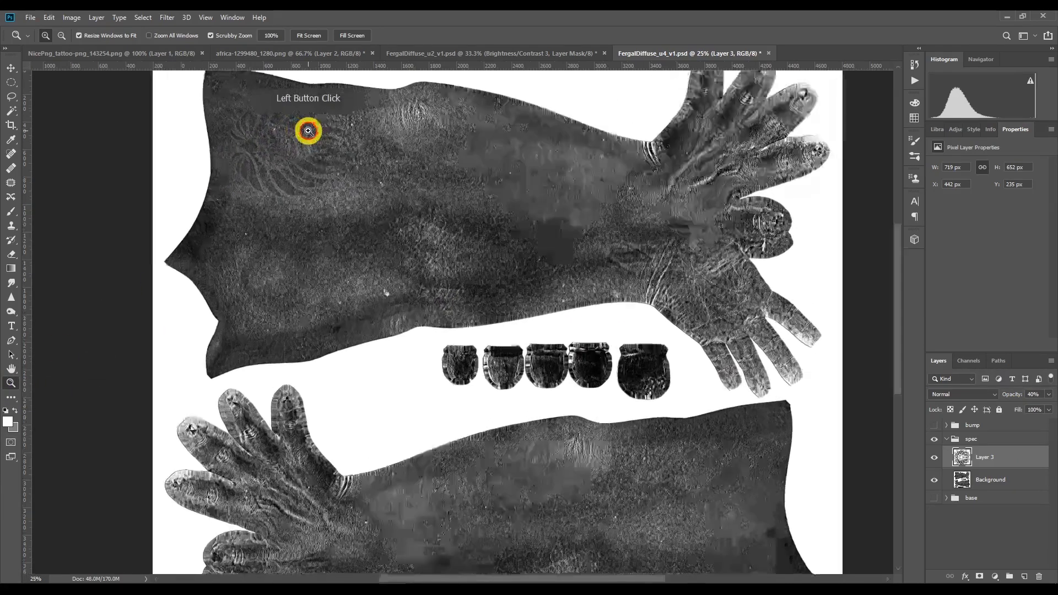
pyautogui.moveTo(898, 236); pyautogui.dragTo(895, 212)
# Step: Check the opacity of the skull layer in the Spec group of FergalDiffuse_u2_v1.psd and return to the arm texture
pyautogui.click(479, 62)
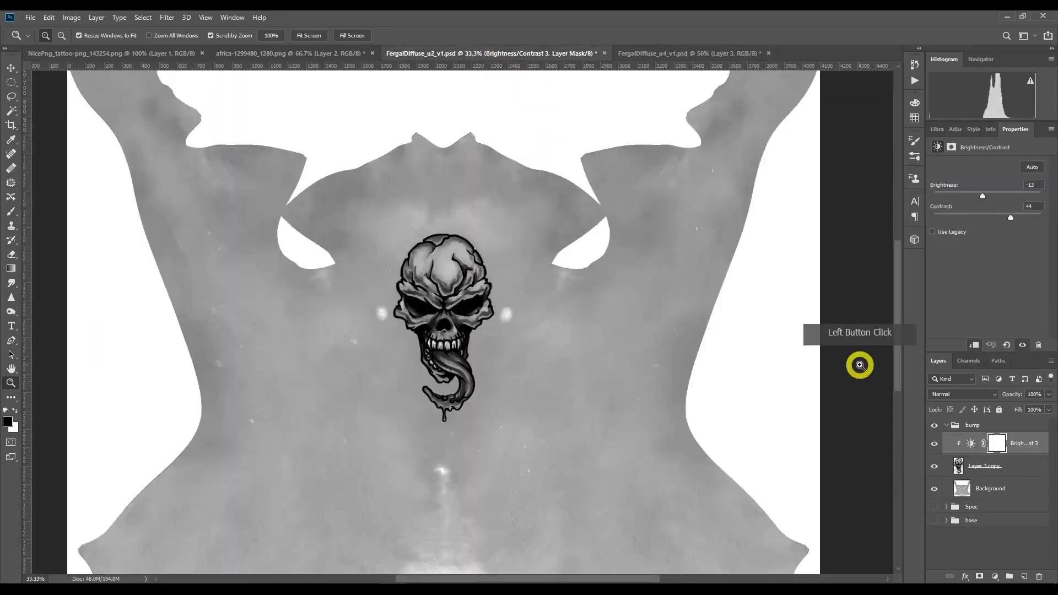
pyautogui.click(947, 509)
pyautogui.click(986, 547)
pyautogui.click(1031, 396)
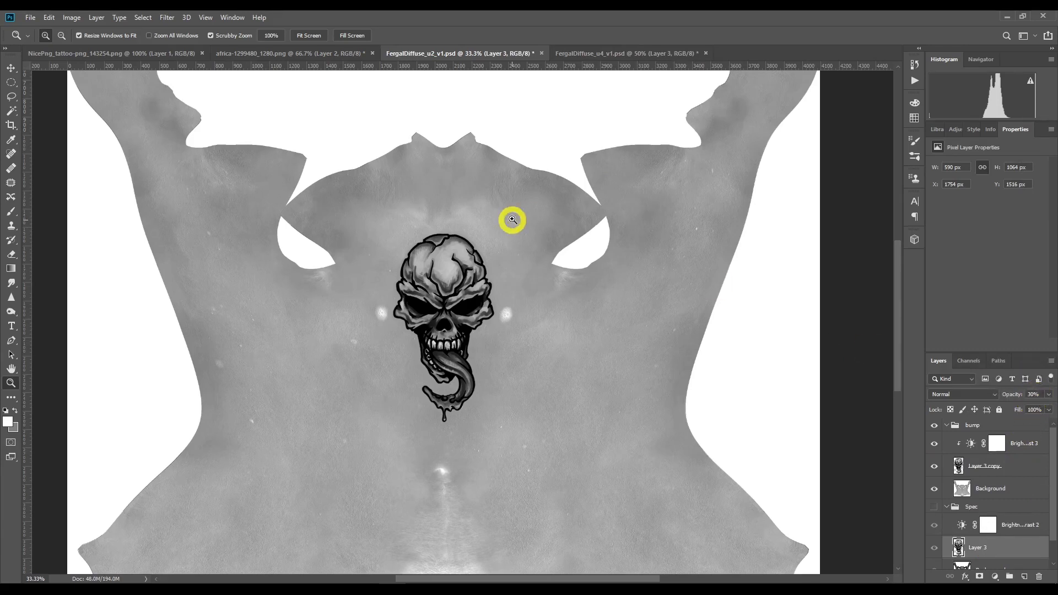
pyautogui.click(595, 54)
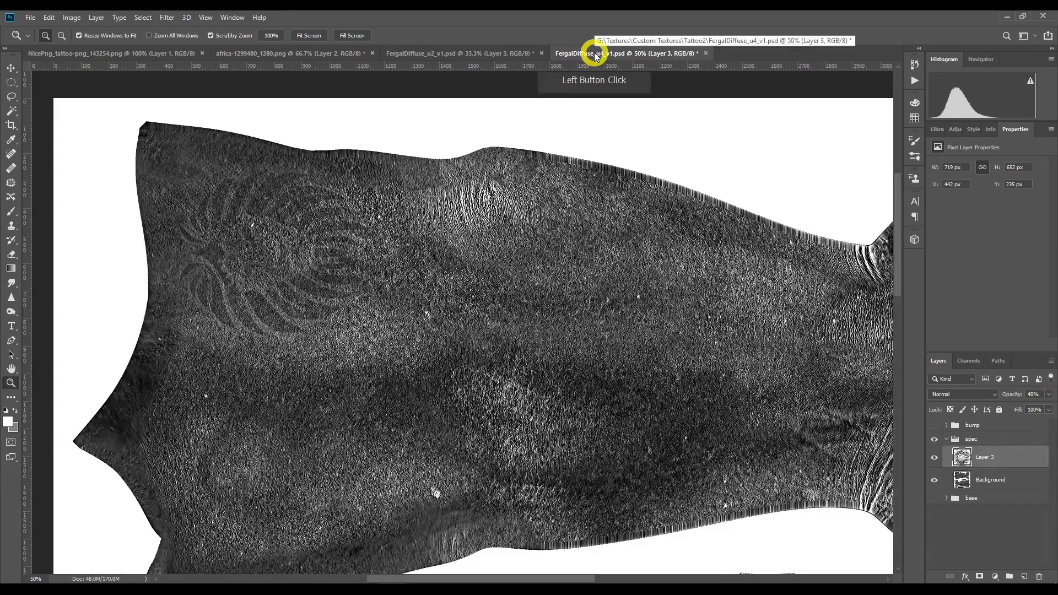
# Step: Set the spec lion layer's opacity to 51% and clip a Brightness/Contrast adjustment to it with brightness -52 and contrast 35
pyautogui.click(1047, 394)
pyautogui.moveTo(1018, 408)
pyautogui.mouseDown()
pyautogui.moveTo(1036, 409)
pyautogui.moveTo(1026, 411)
pyautogui.mouseUp()
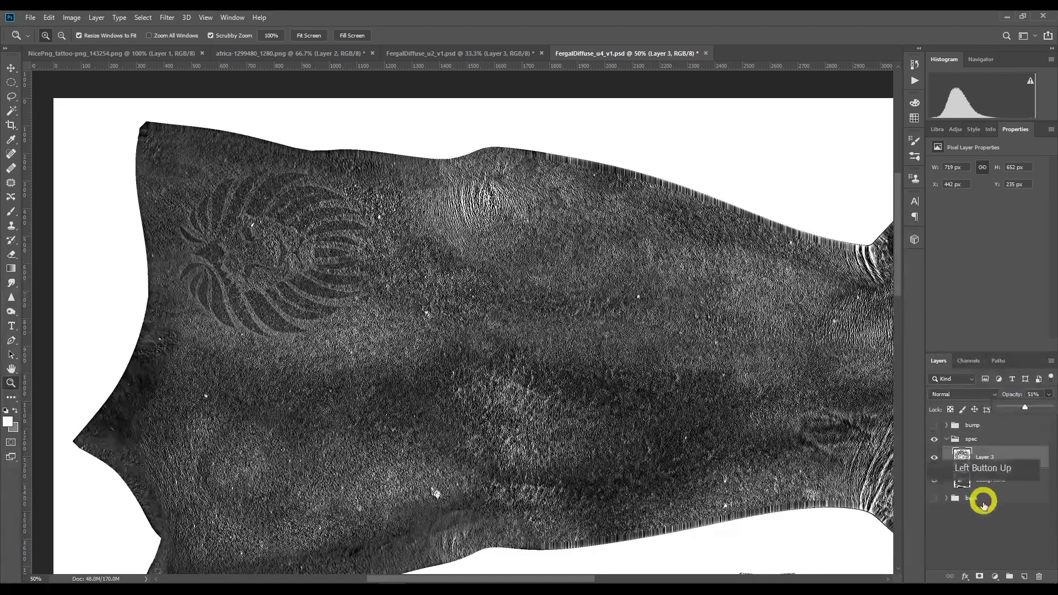
pyautogui.click(994, 577)
pyautogui.click(1025, 418)
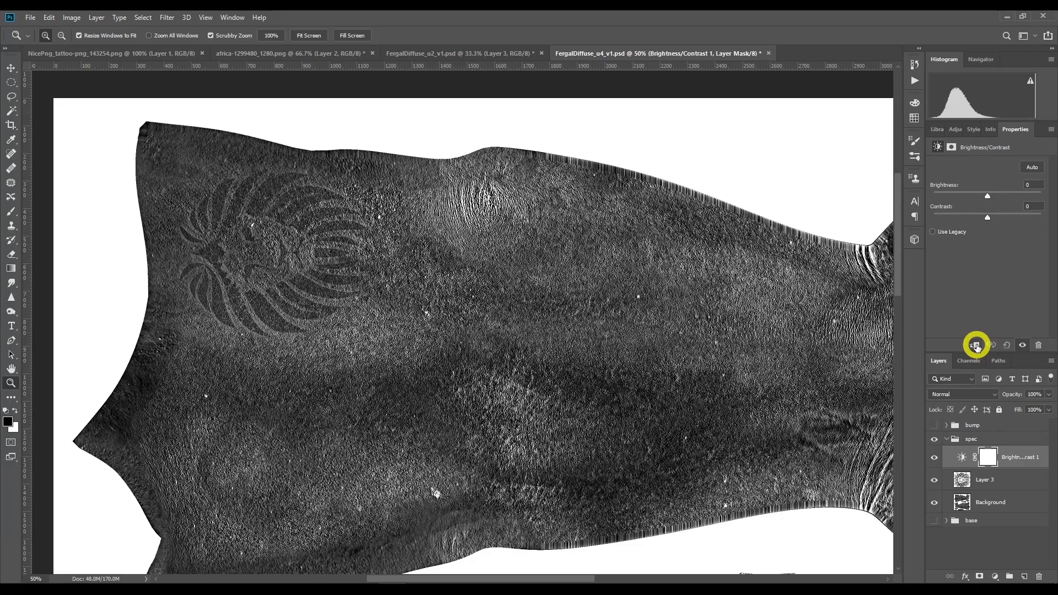
pyautogui.click(976, 345)
pyautogui.moveTo(988, 220); pyautogui.dragTo(970, 198)
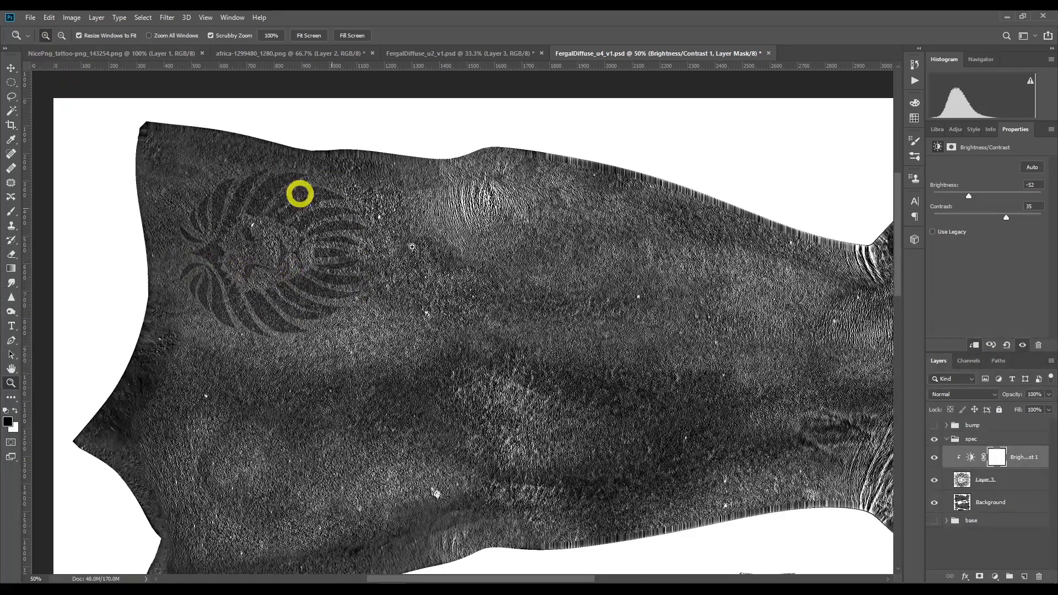
# Step: Set the opacity of the lion layer in the spec group to 45%
pyautogui.click(1009, 479)
pyautogui.click(1049, 394)
pyautogui.moveTo(1045, 407); pyautogui.dragTo(1028, 409)
pyautogui.moveTo(1026, 409)
pyautogui.mouseDown()
pyautogui.moveTo(995, 408)
pyautogui.moveTo(1030, 407)
pyautogui.mouseUp()
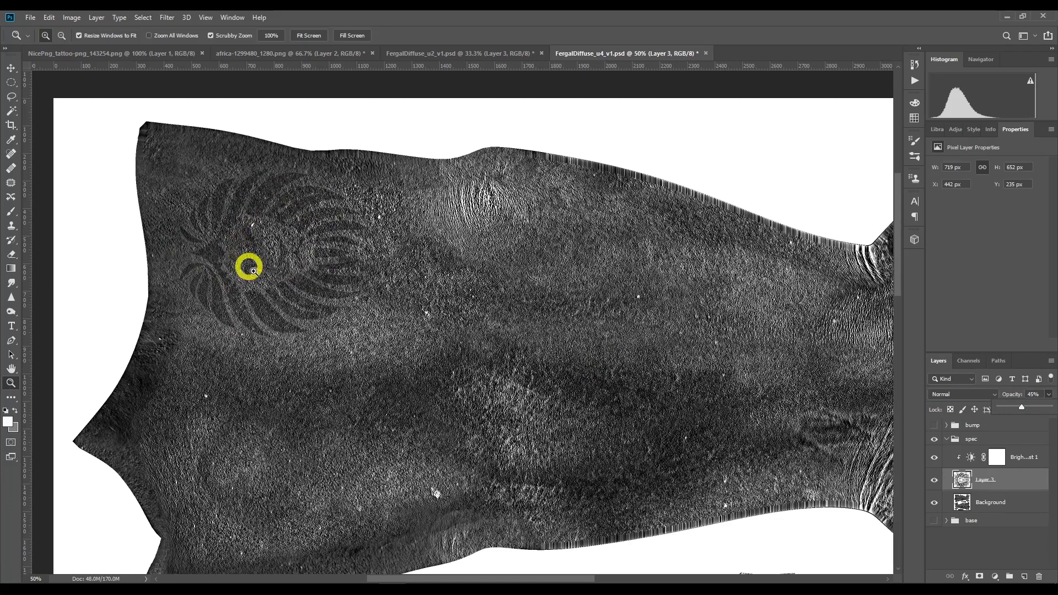
# Step: Save a JPEG copy of the arm specular texture as FergalDiffuse_u4_v1spec1 in the Tattoo2 folder at quality 12
pyautogui.click(30, 18)
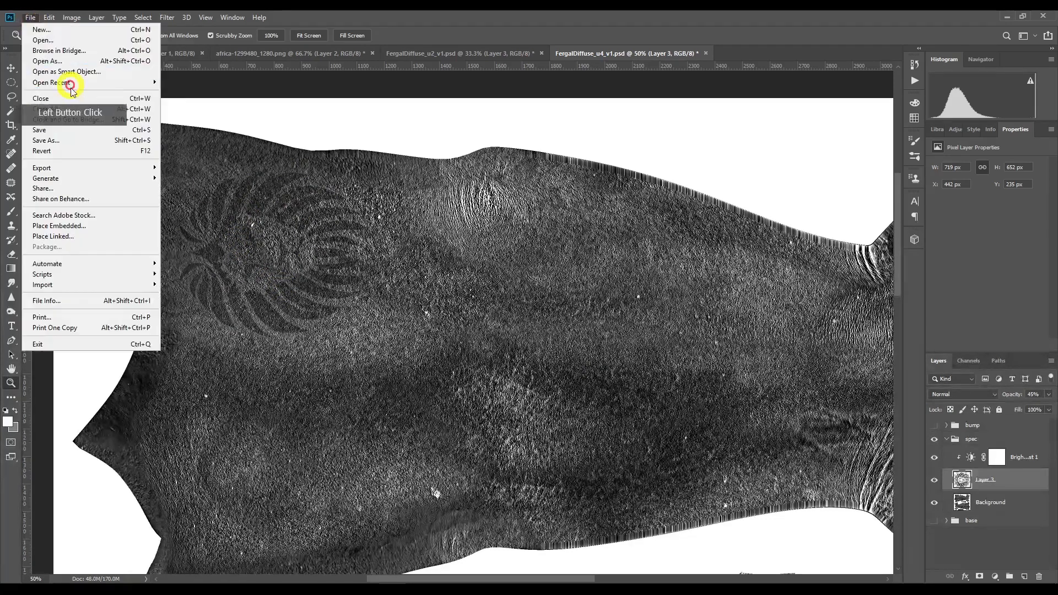
pyautogui.click(80, 141)
pyautogui.click(149, 266)
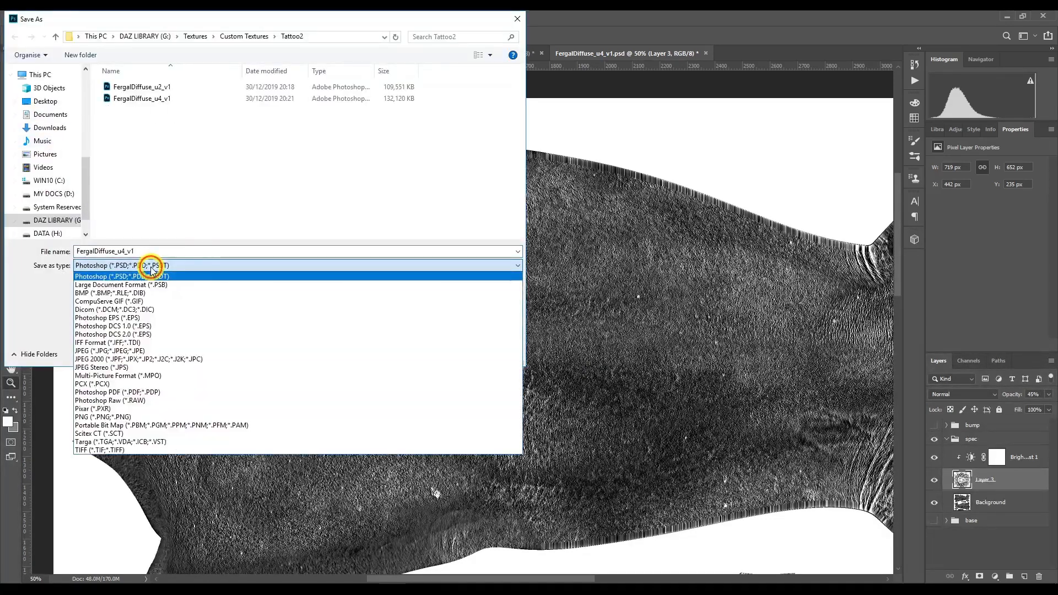
pyautogui.click(157, 350)
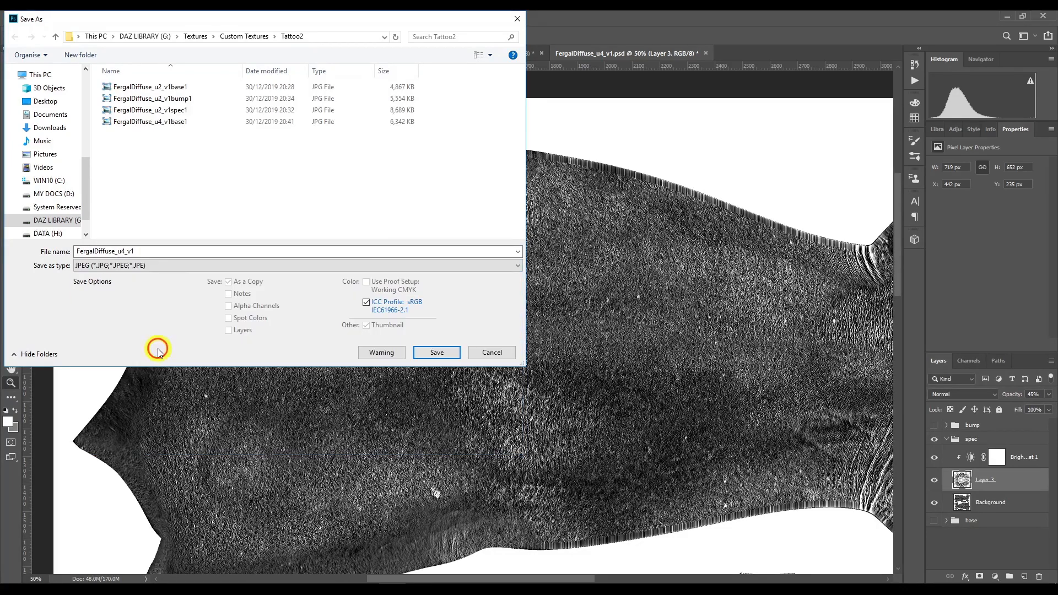
pyautogui.click(189, 253)
pyautogui.write('spec1')
pyautogui.press('Return')
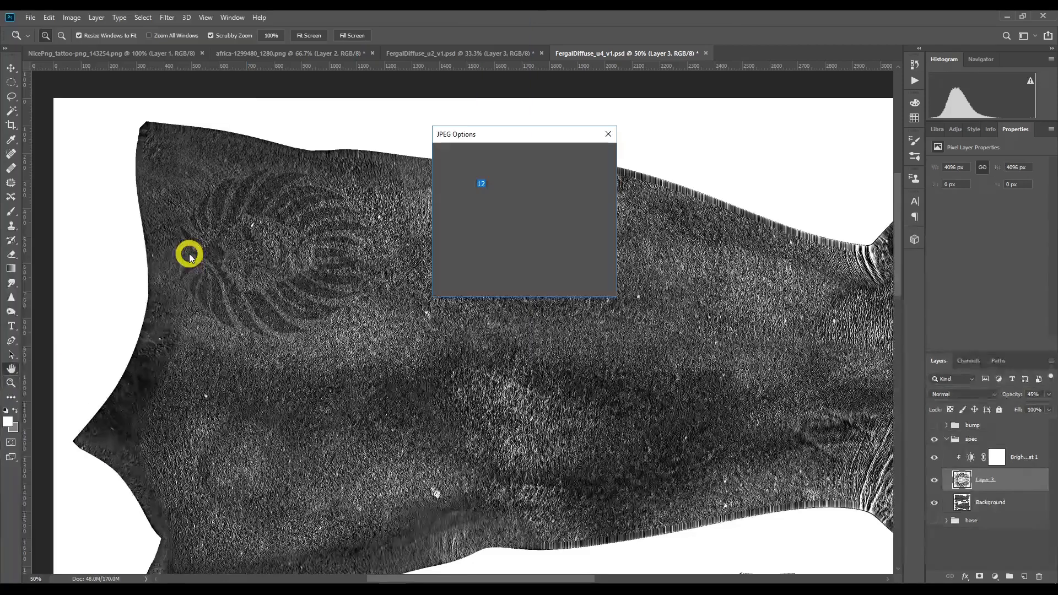
pyautogui.press('Return')
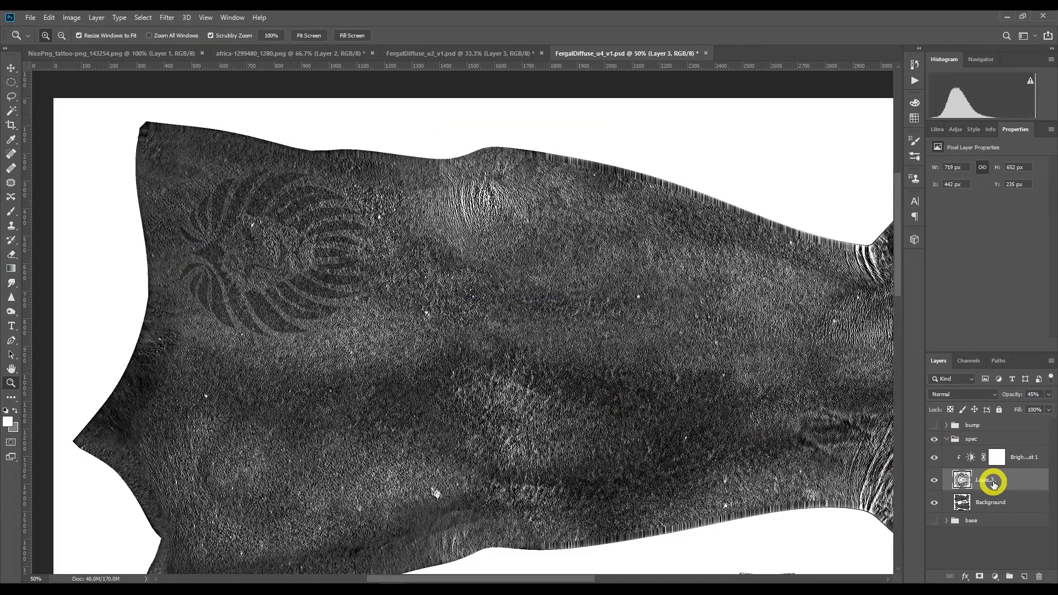
# Step: Duplicate the desaturated lion layer into the bump group, hide the spec group, and show and expand the bump group
pyautogui.hotkey('ctrl', 'j')
pyautogui.moveTo(992, 480); pyautogui.dragTo(955, 440)
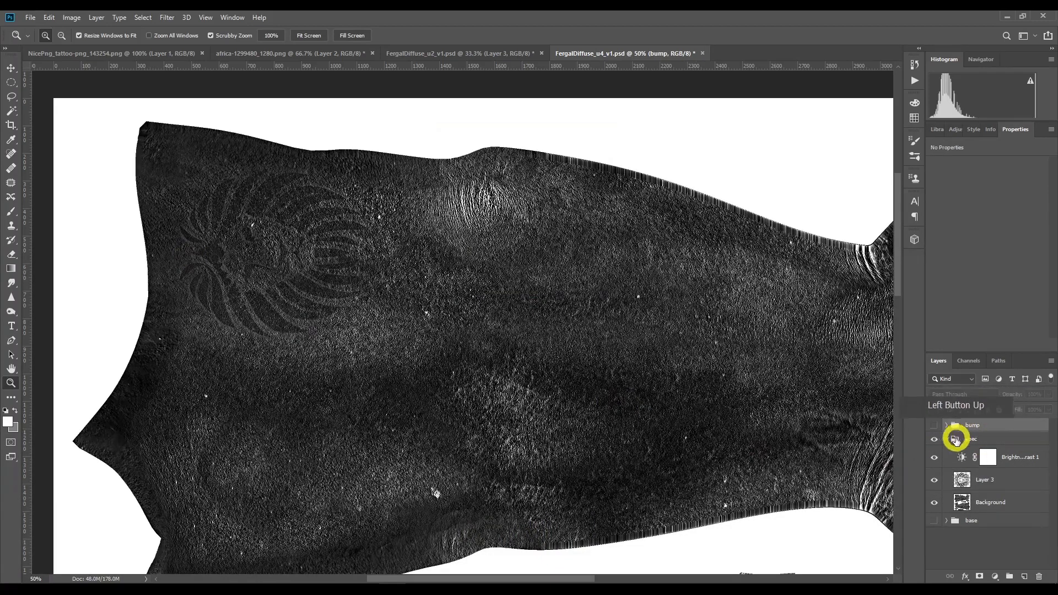
pyautogui.click(947, 439)
pyautogui.click(936, 439)
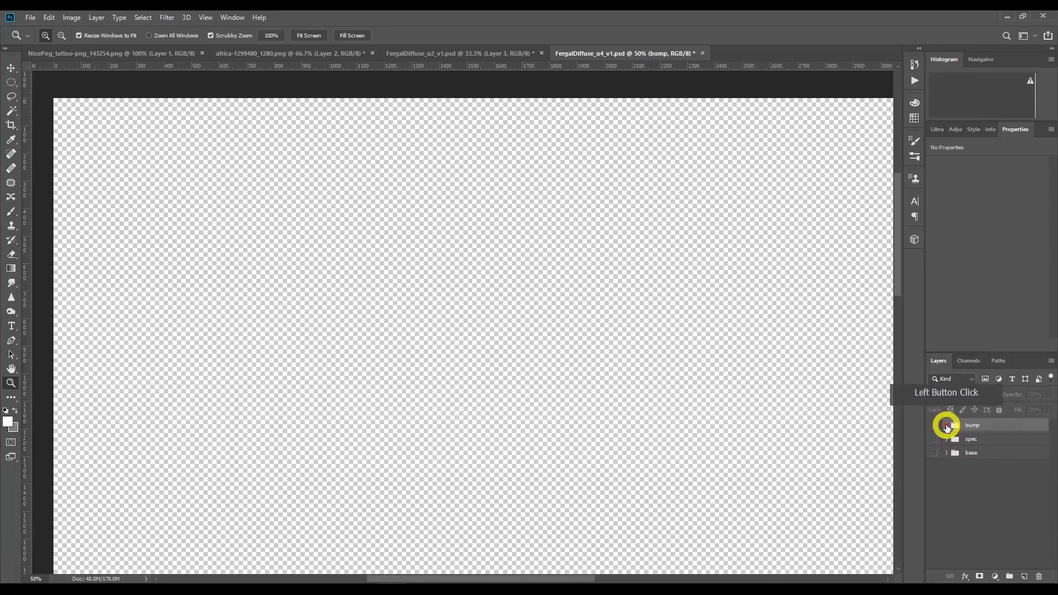
pyautogui.click(946, 426)
pyautogui.click(937, 426)
# Step: Add a Brightness/Contrast adjustment above the lion layer in the bump group and clip it to that layer
pyautogui.click(988, 444)
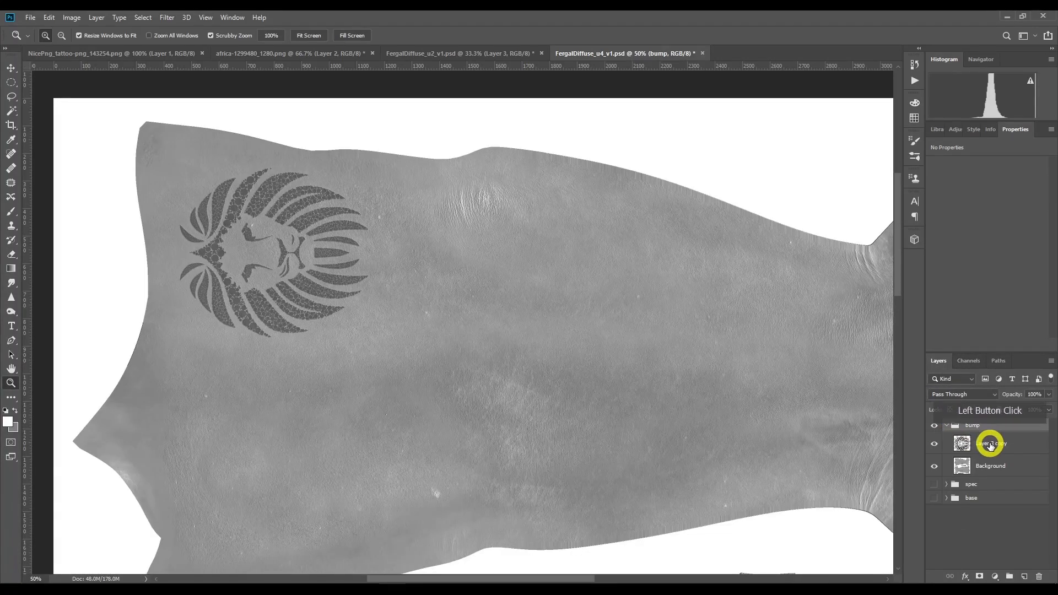
pyautogui.click(995, 577)
pyautogui.click(1017, 445)
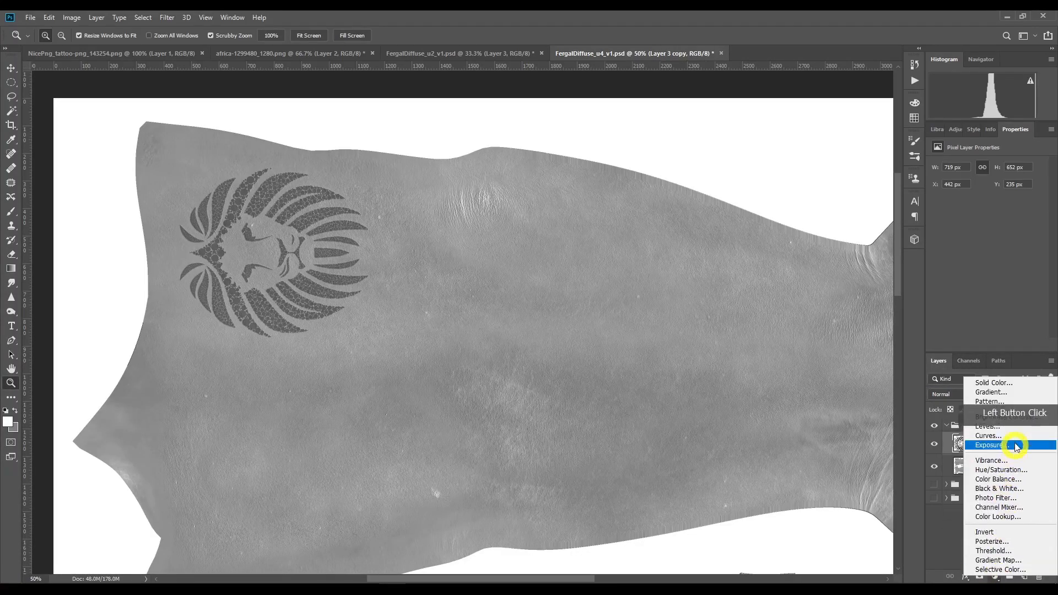
pyautogui.click(1016, 418)
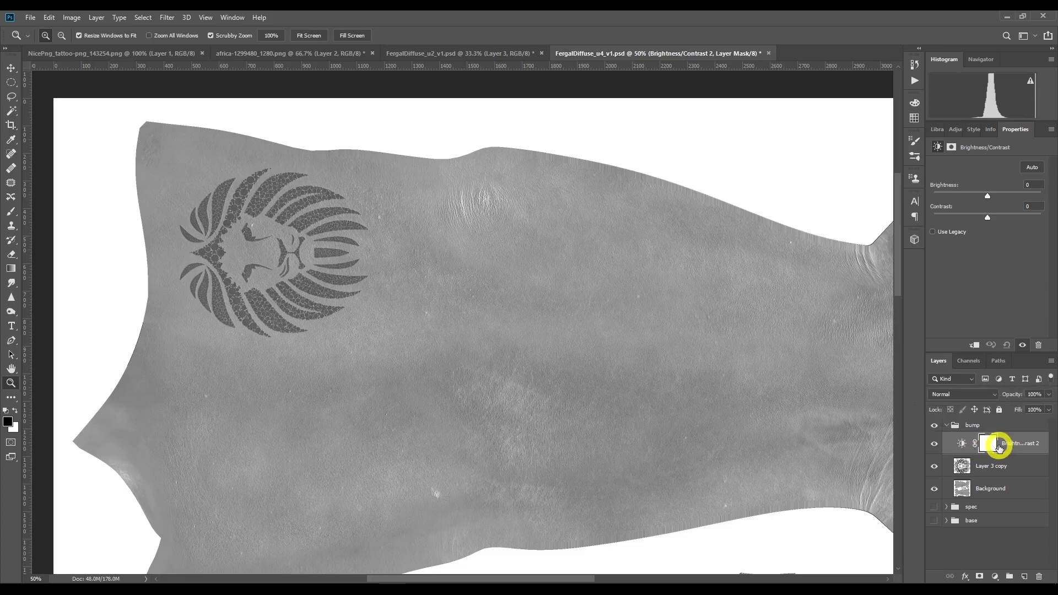
pyautogui.click(975, 345)
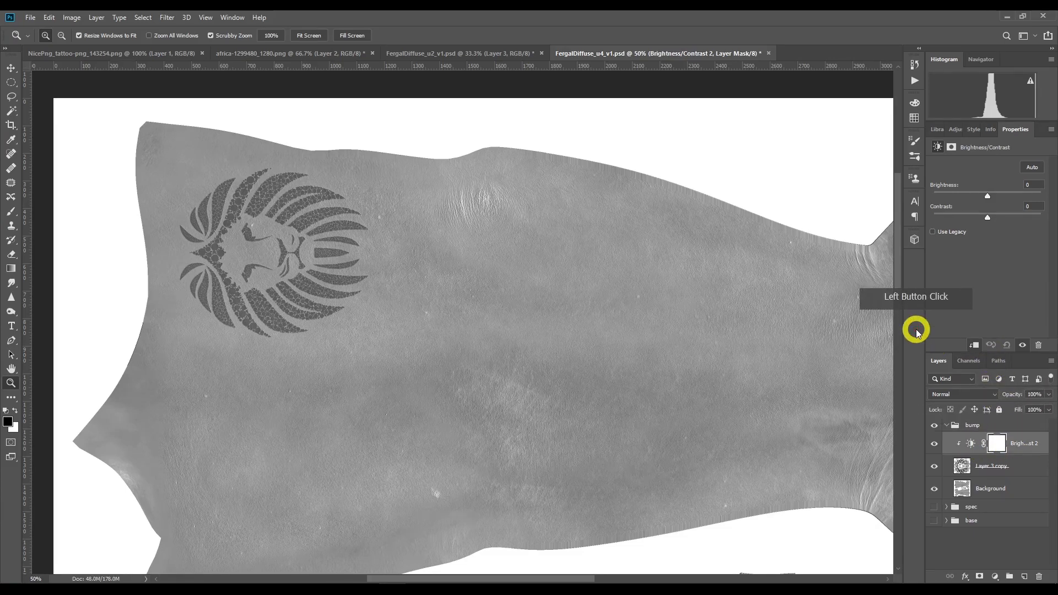
# Step: Set the opacity of the lion layer in the bump group to 100%
pyautogui.click(1033, 469)
pyautogui.click(1048, 394)
pyautogui.moveTo(1034, 407)
pyautogui.mouseDown()
pyautogui.moveTo(1024, 408)
pyautogui.moveTo(1053, 407)
pyautogui.mouseUp()
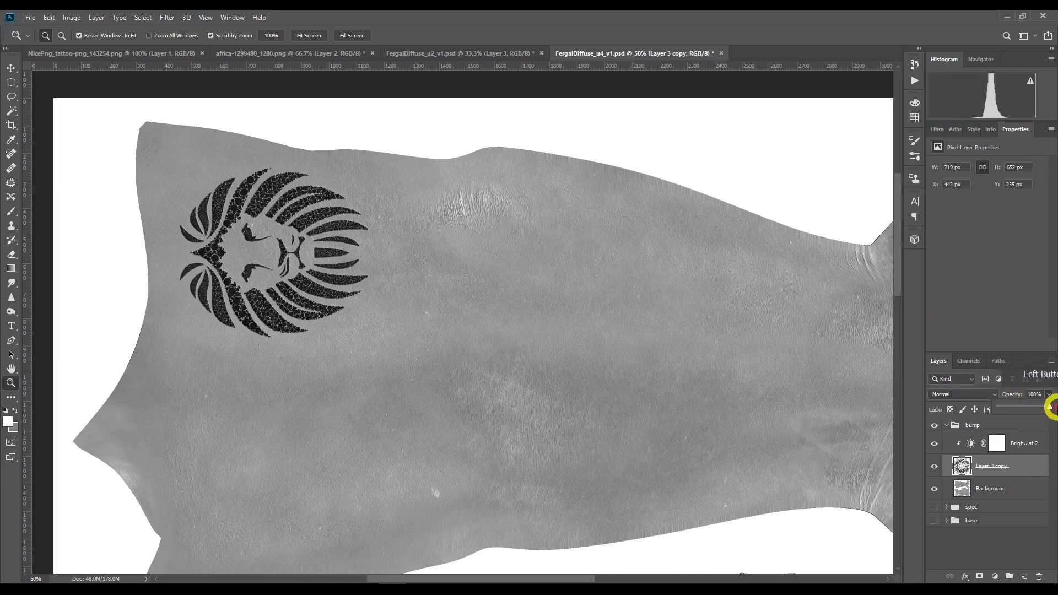
# Step: Set the bump group's clipped Brightness/Contrast adjustment to brightness -30 and contrast 13
pyautogui.click(1017, 443)
pyautogui.click(988, 228)
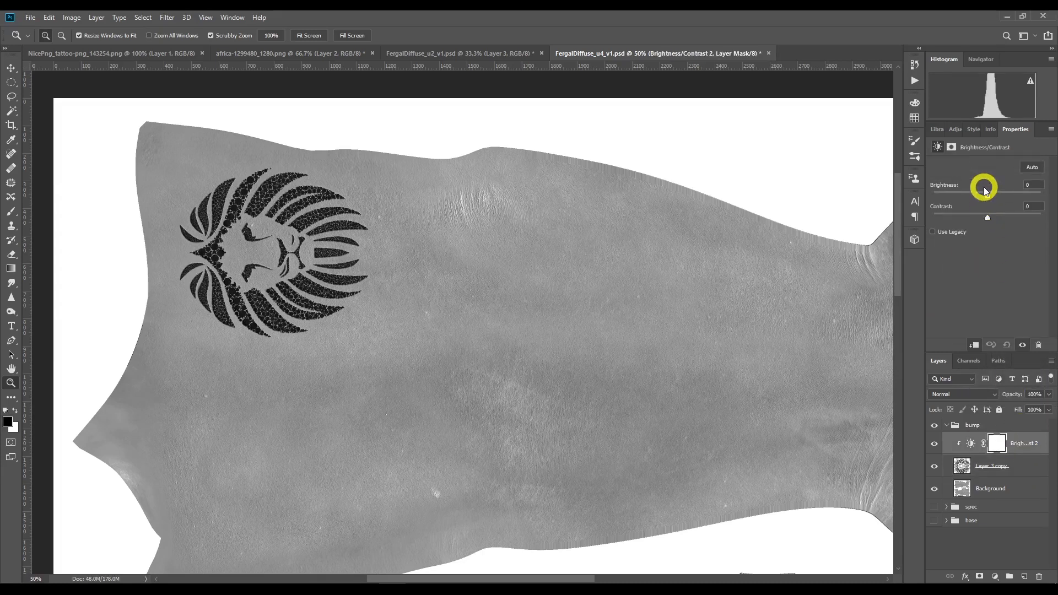
pyautogui.moveTo(989, 221)
pyautogui.mouseDown()
pyautogui.moveTo(1032, 218)
pyautogui.moveTo(973, 222)
pyautogui.moveTo(1032, 222)
pyautogui.moveTo(988, 221)
pyautogui.moveTo(1001, 220)
pyautogui.moveTo(995, 212)
pyautogui.moveTo(1017, 198)
pyautogui.moveTo(933, 199)
pyautogui.moveTo(981, 201)
pyautogui.moveTo(999, 218)
pyautogui.moveTo(957, 220)
pyautogui.moveTo(994, 221)
pyautogui.mouseUp()
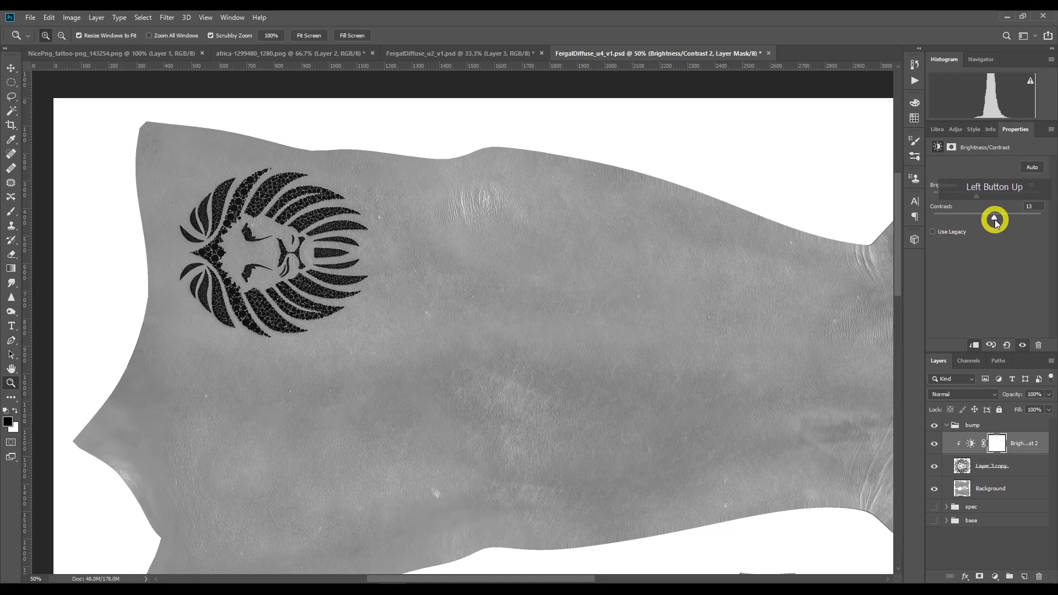
pyautogui.moveTo(976, 197)
pyautogui.mouseDown()
pyautogui.moveTo(965, 199)
pyautogui.moveTo(994, 198)
pyautogui.moveTo(977, 198)
pyautogui.mouseUp()
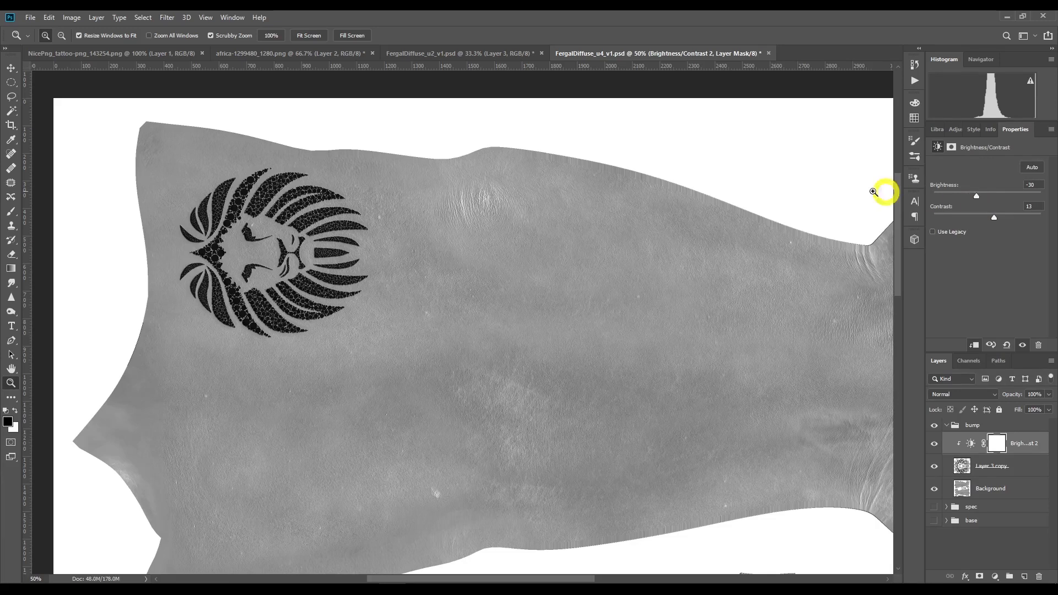
# Step: Save a JPEG copy of the arm bump texture as FergalDiffuse_u4_v1bump1 in the Tattoo2 folder at quality 12
pyautogui.click(30, 17)
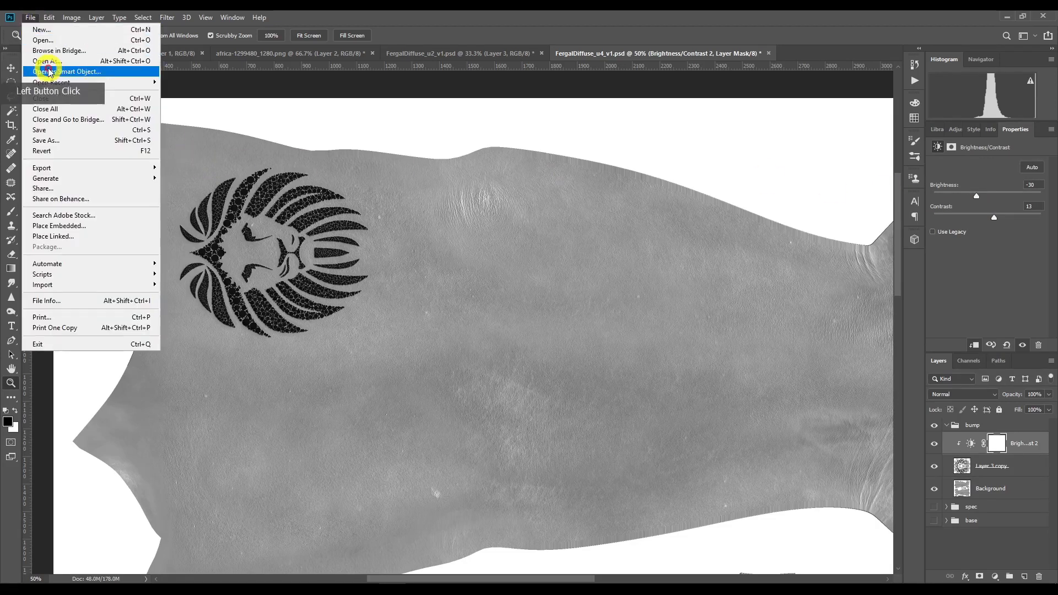
pyautogui.click(70, 141)
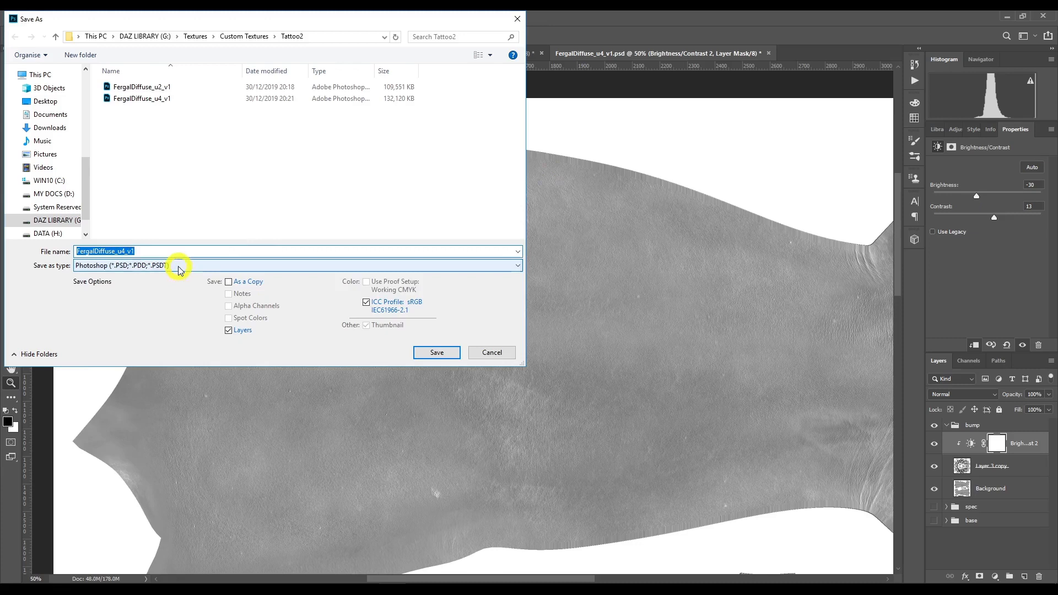
pyautogui.click(177, 265)
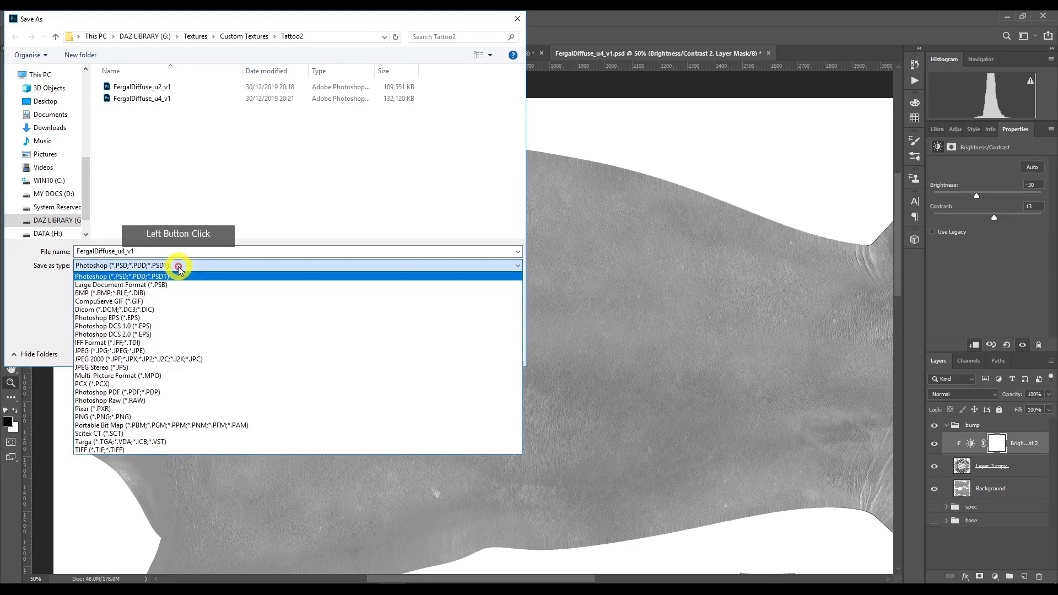
pyautogui.click(178, 351)
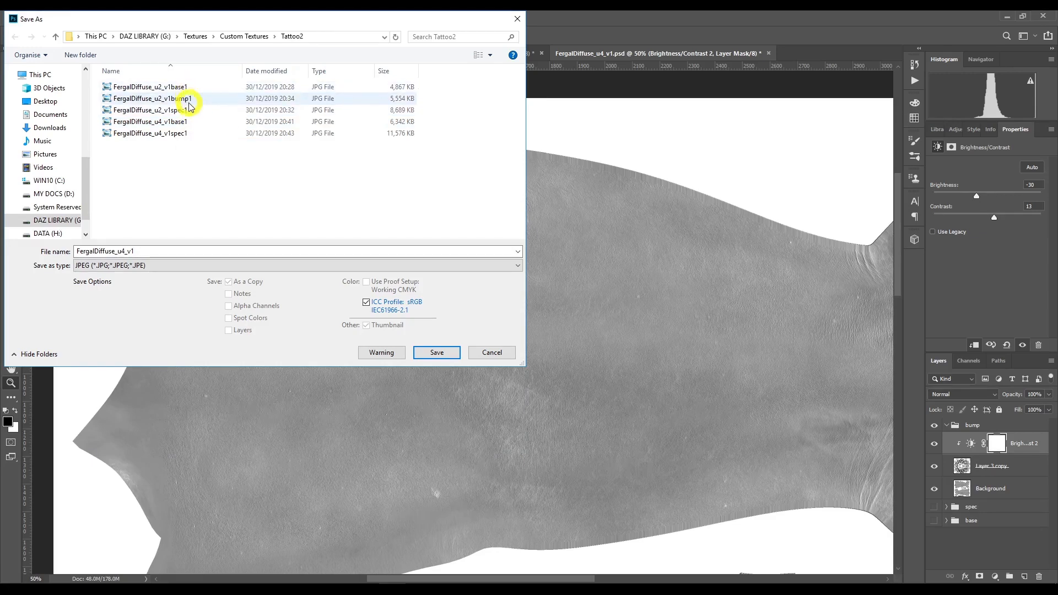
pyautogui.click(189, 250)
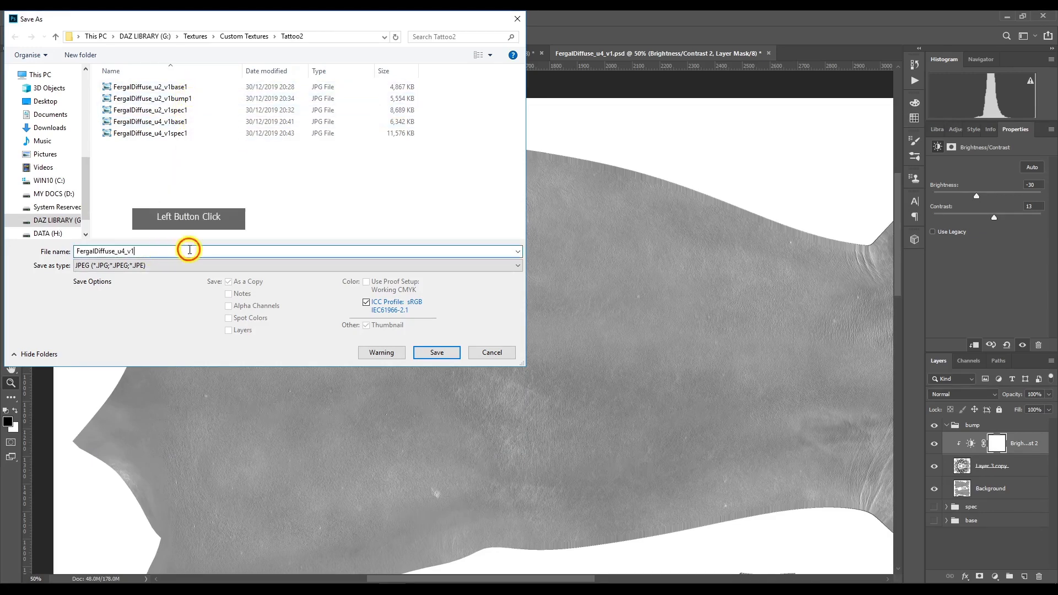
pyautogui.write('bump1')
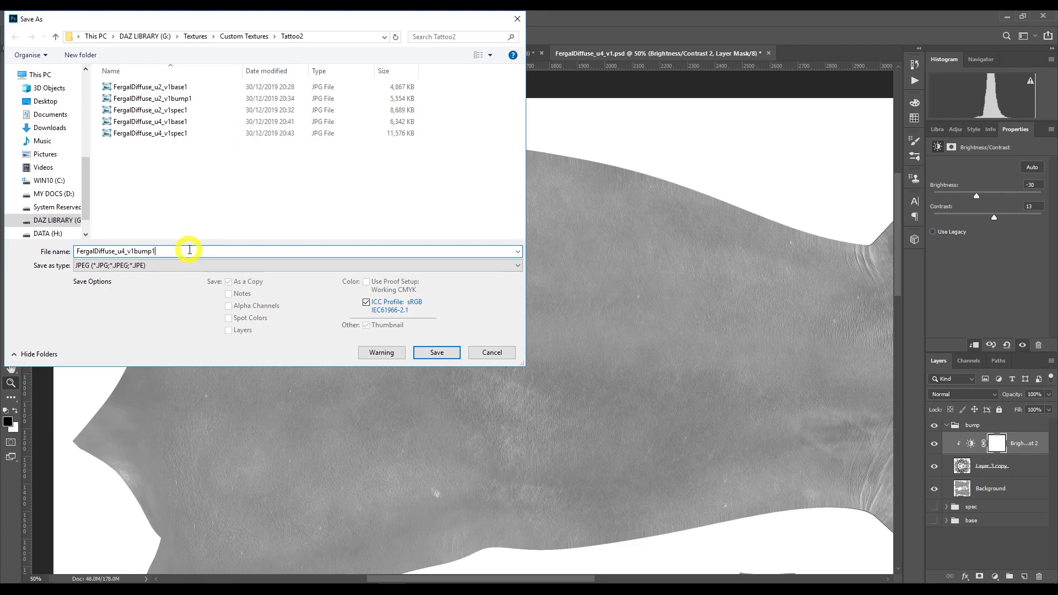
pyautogui.press('Return')
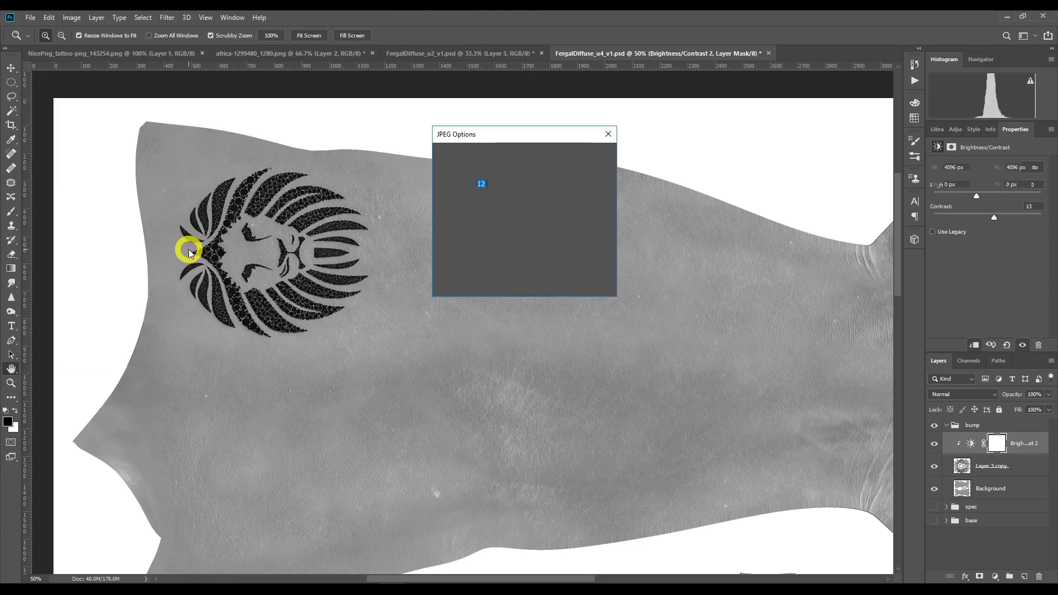
pyautogui.press('Return')
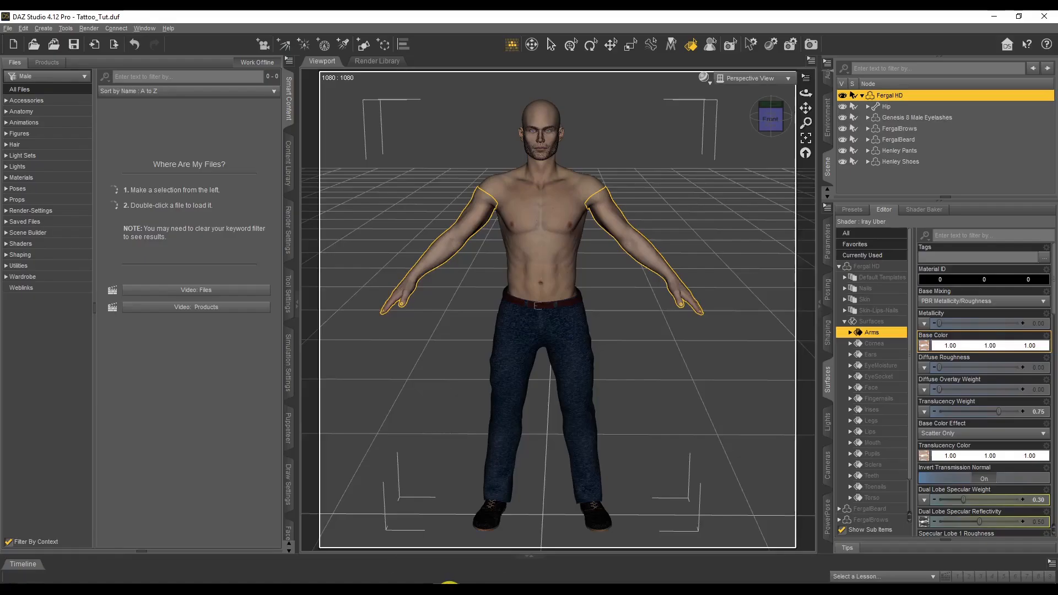
# Step: Switch to DAZ Studio, activate the Node Selection tool and show the figure's left upper arm from the side
pyautogui.click(483, 432)
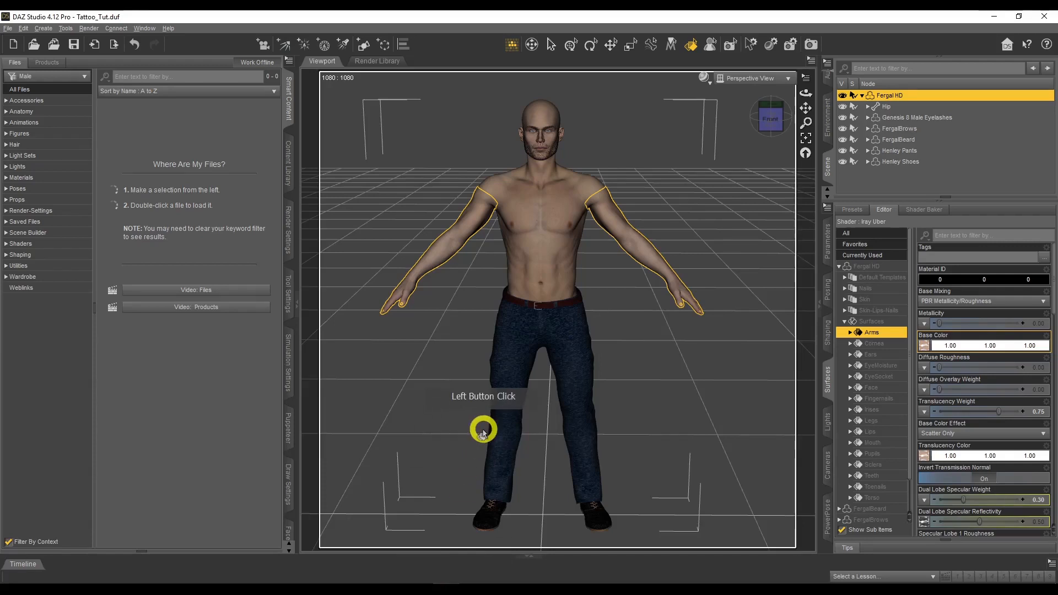
pyautogui.click(871, 409)
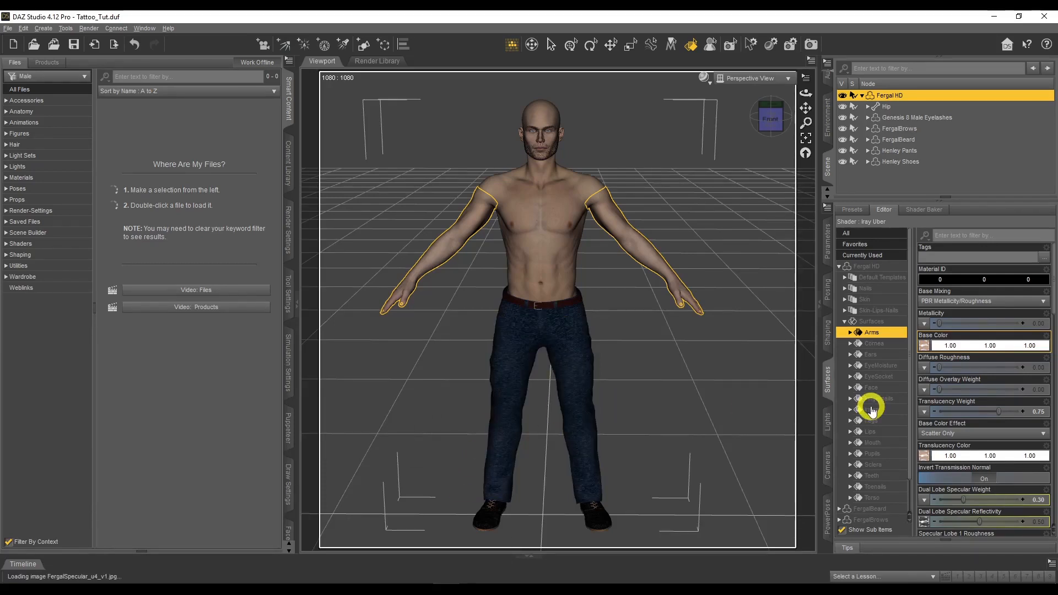
pyautogui.click(552, 44)
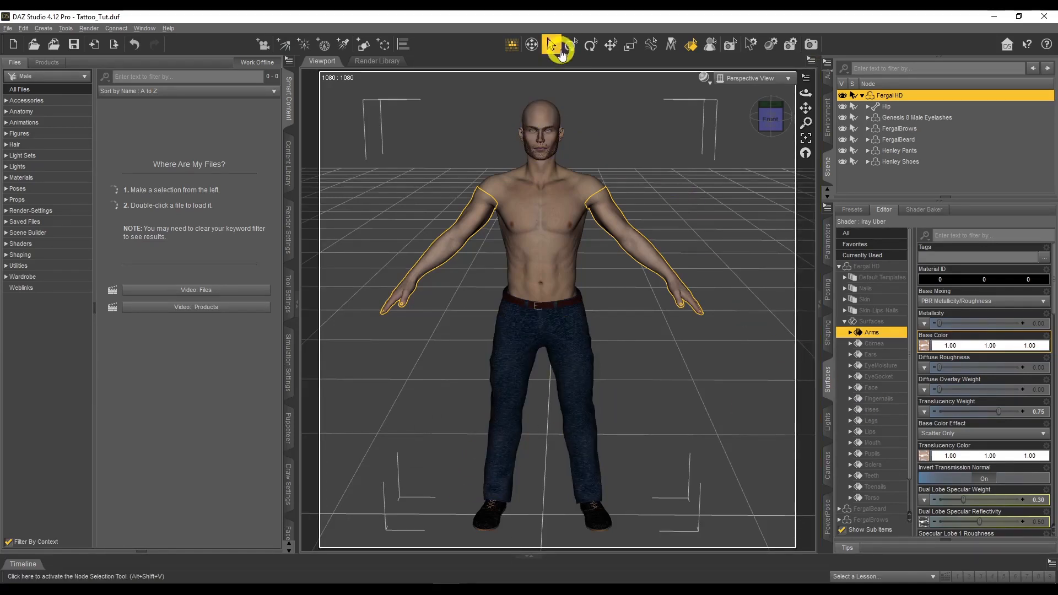
pyautogui.click(680, 148)
pyautogui.scroll(5, 680, 149)
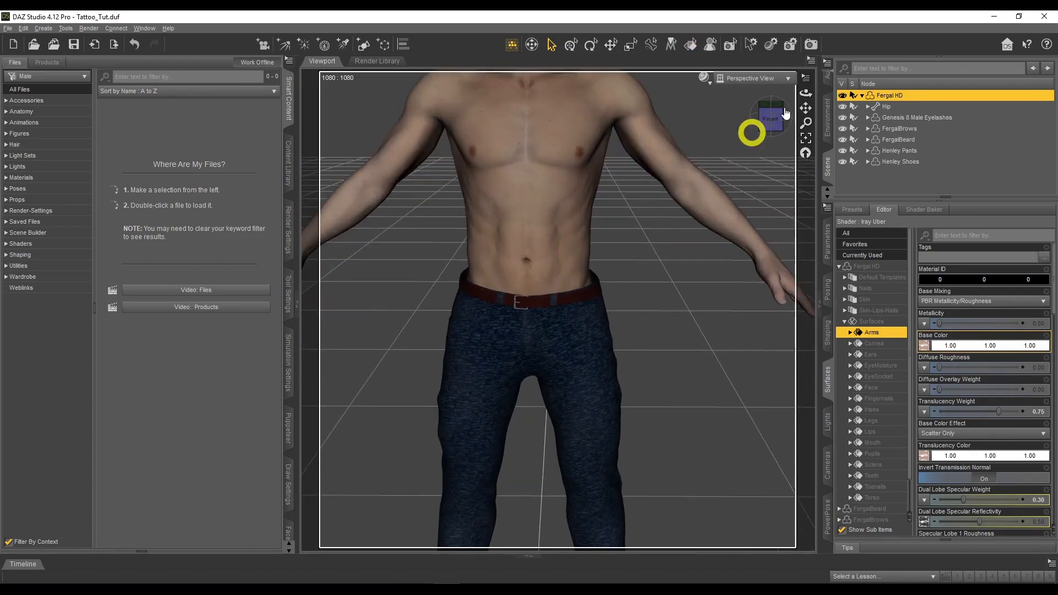
pyautogui.moveTo(804, 94); pyautogui.dragTo(806, 111)
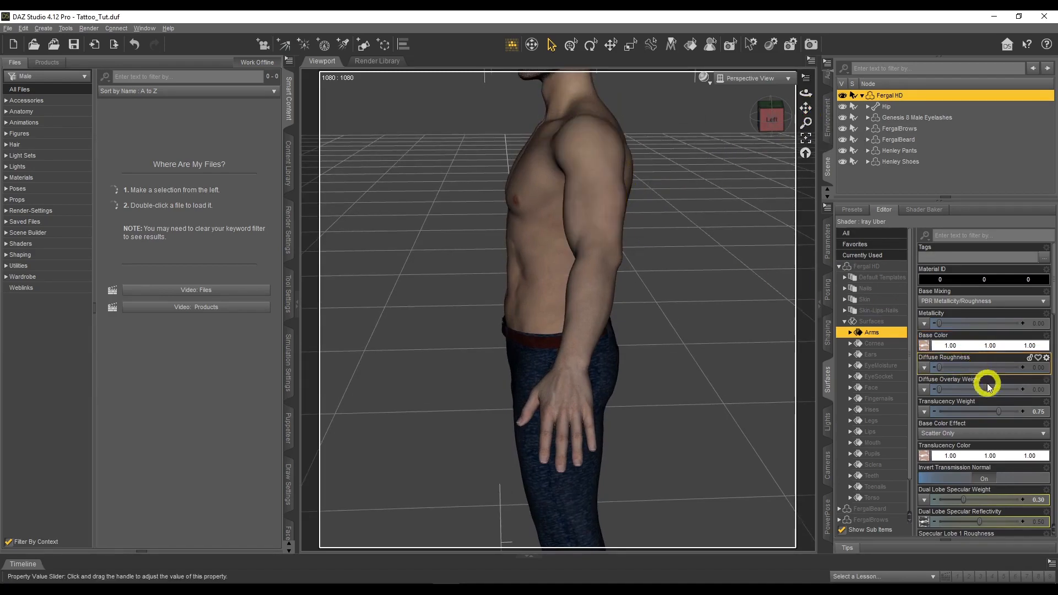
# Step: Load FergalDiffuse_u4_v1base1 from the Tattoo2 folder as the Base Color map of the Arms surface
pyautogui.click(925, 346)
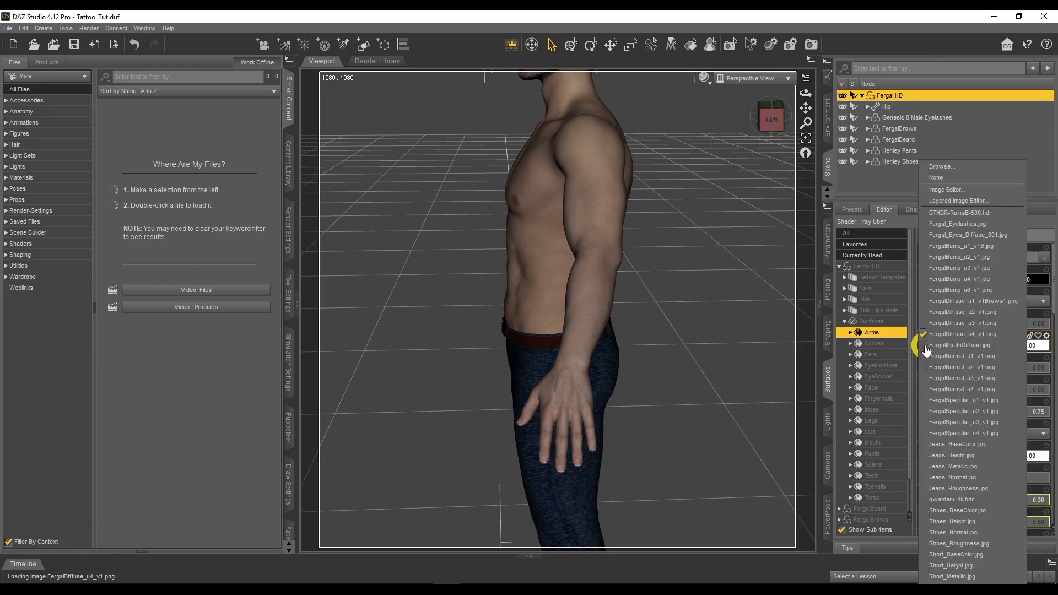
pyautogui.click(952, 166)
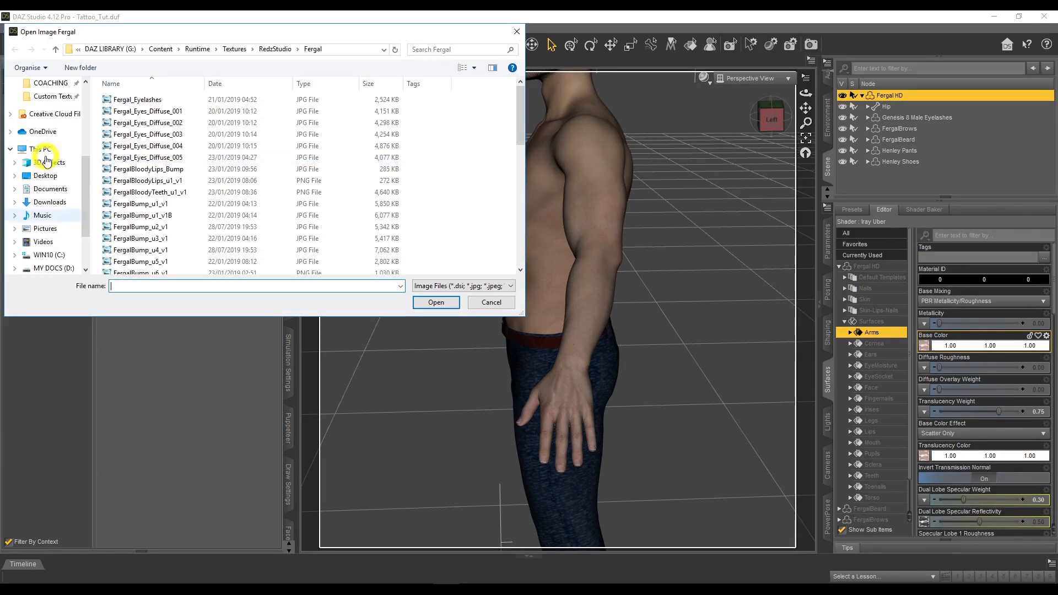
pyautogui.click(60, 102)
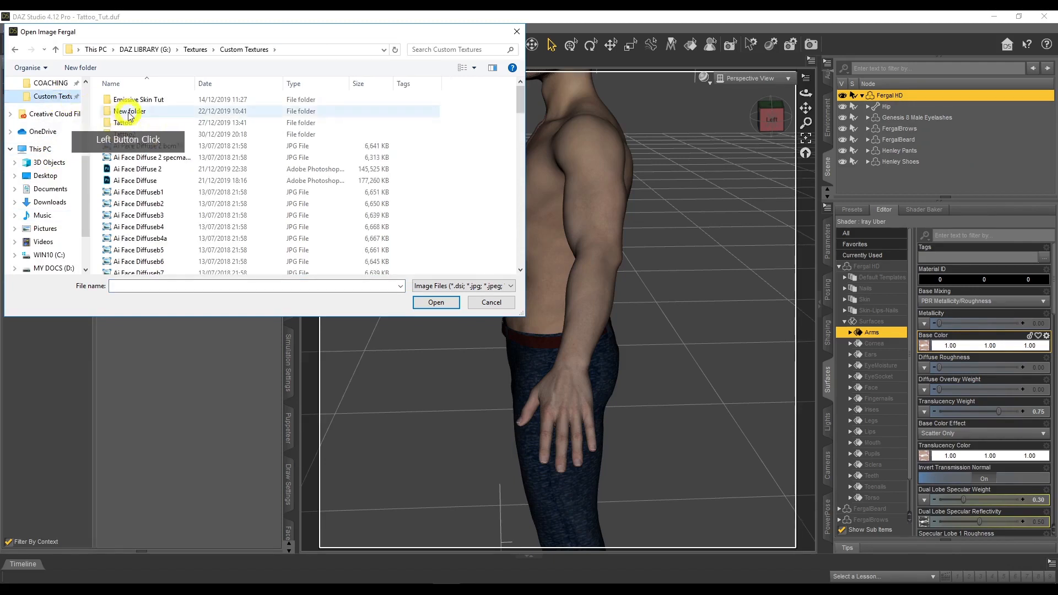
pyautogui.doubleClick(132, 135)
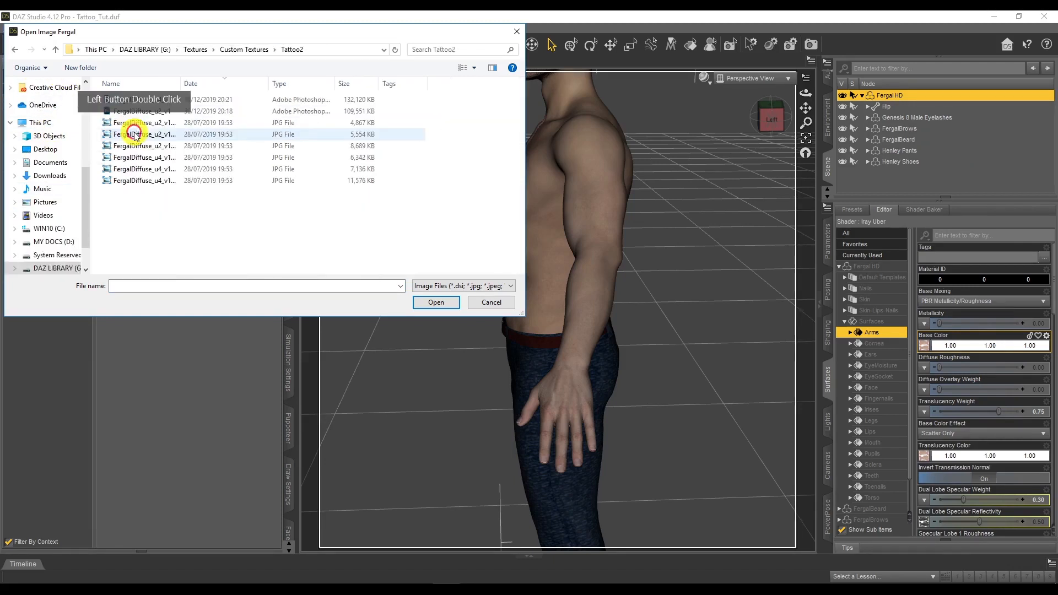
pyautogui.doubleClick(181, 82)
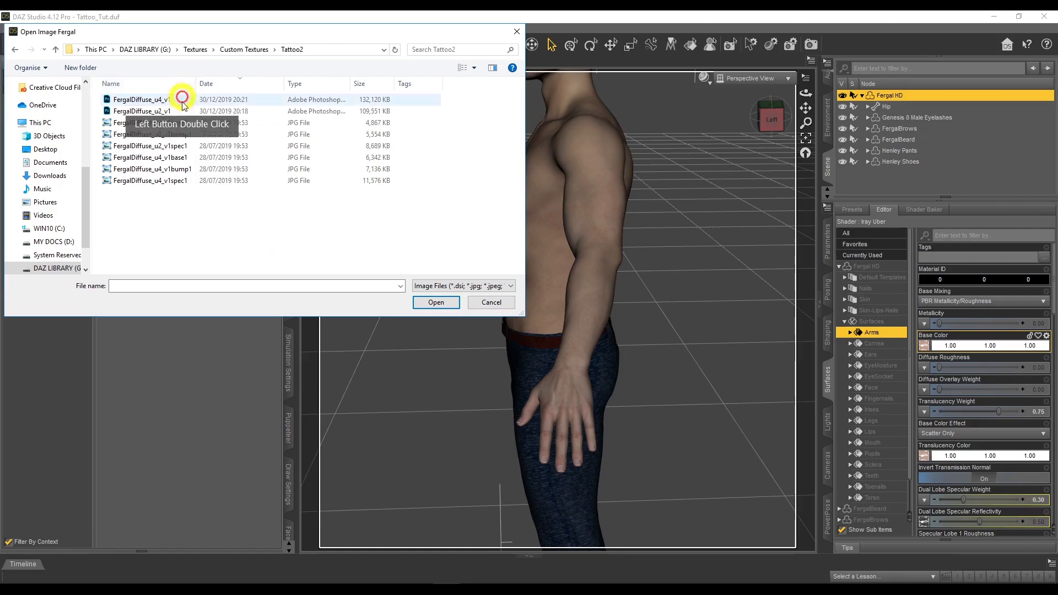
pyautogui.doubleClick(183, 158)
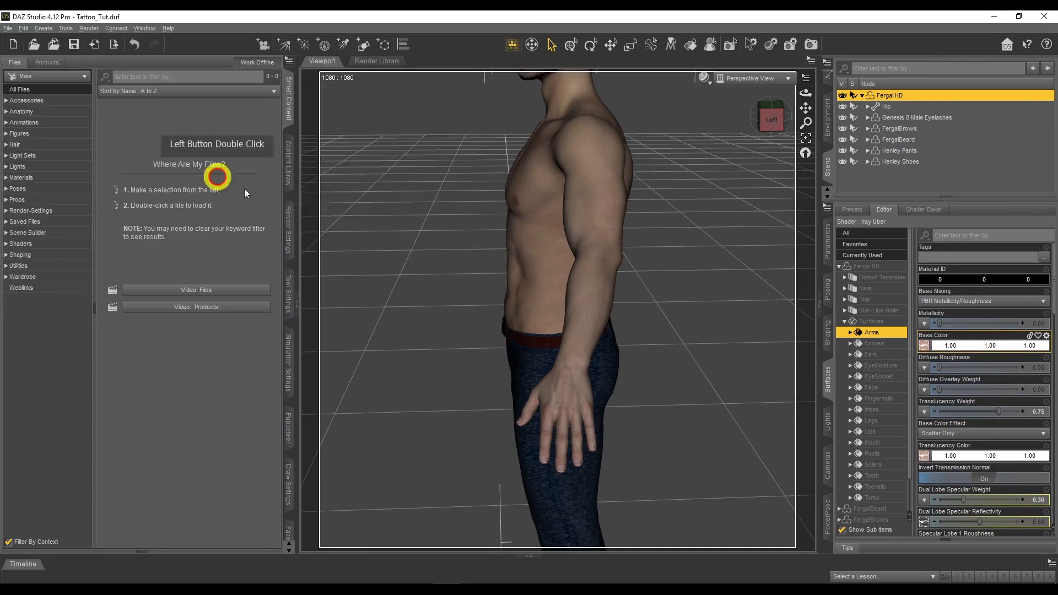
# Step: Load FergalDiffuse_u4_v1base1 from the Tattoo2 folder as the Translucency Color map of the Arms surface
pyautogui.click(930, 457)
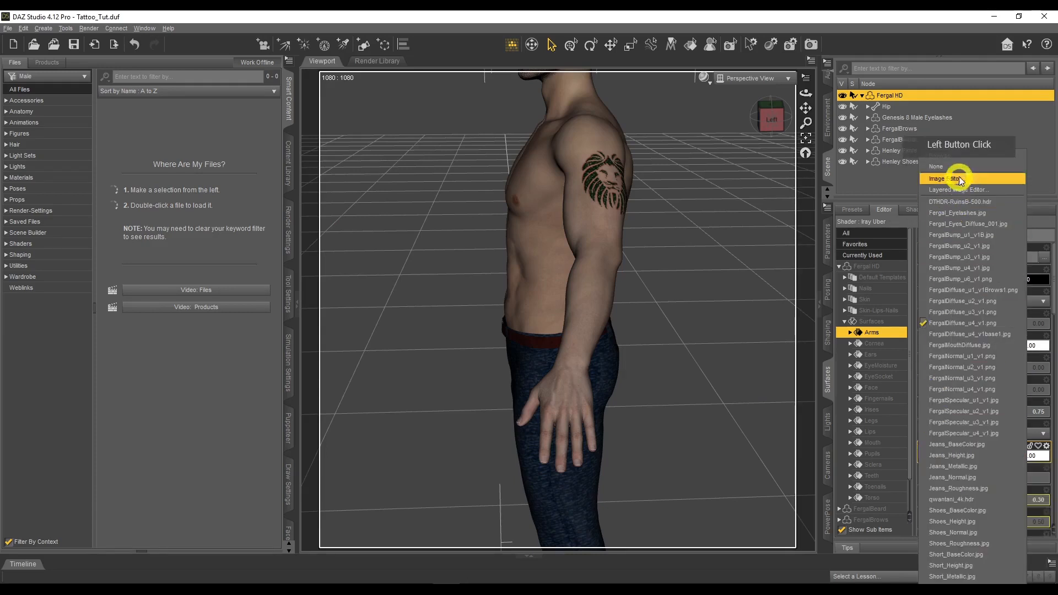
pyautogui.click(879, 155)
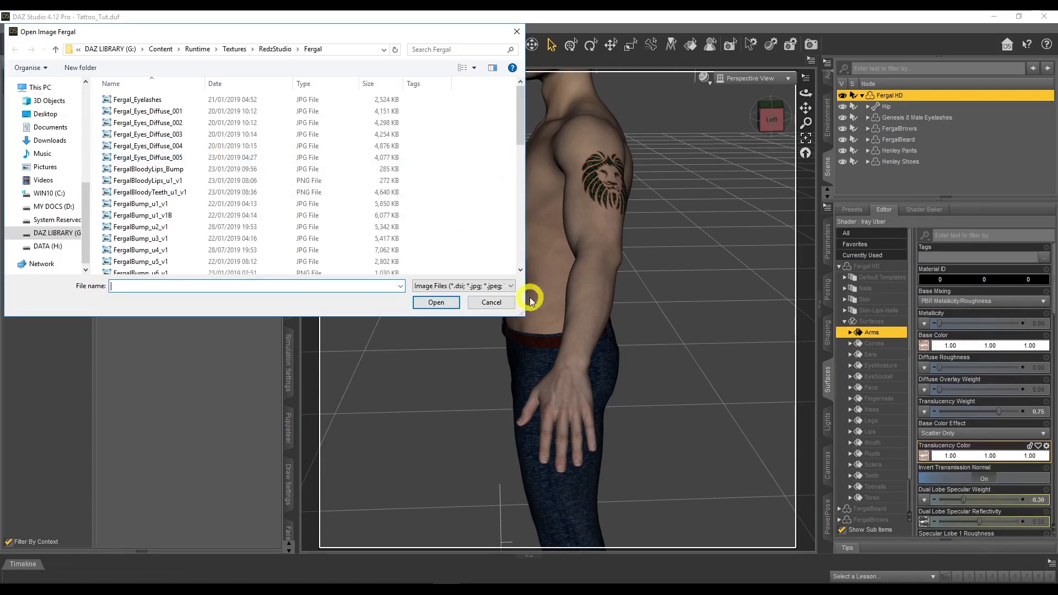
pyautogui.scroll(3, 53, 138)
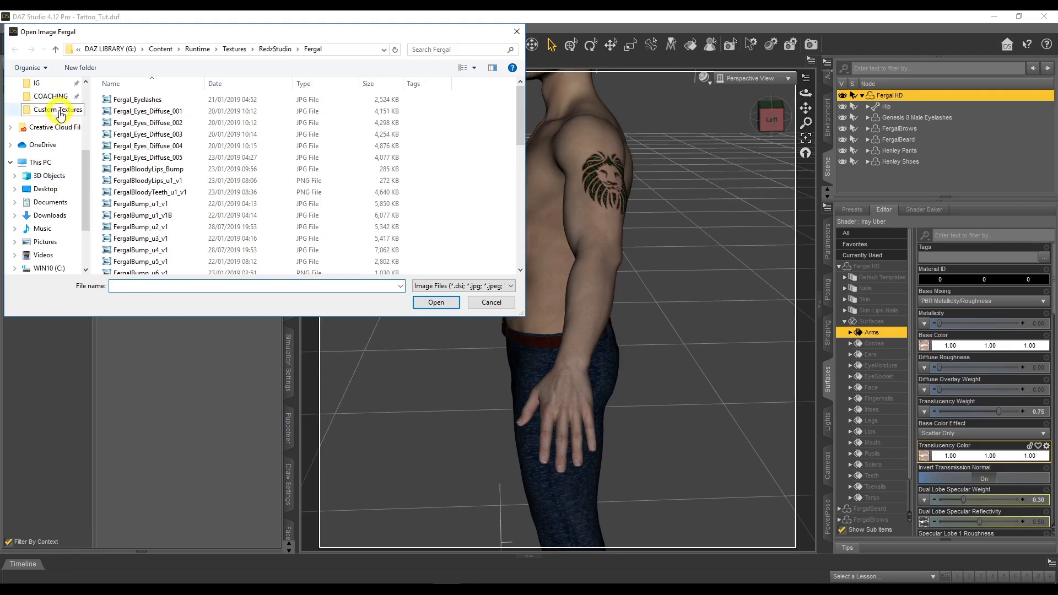
pyautogui.click(60, 110)
pyautogui.doubleClick(124, 134)
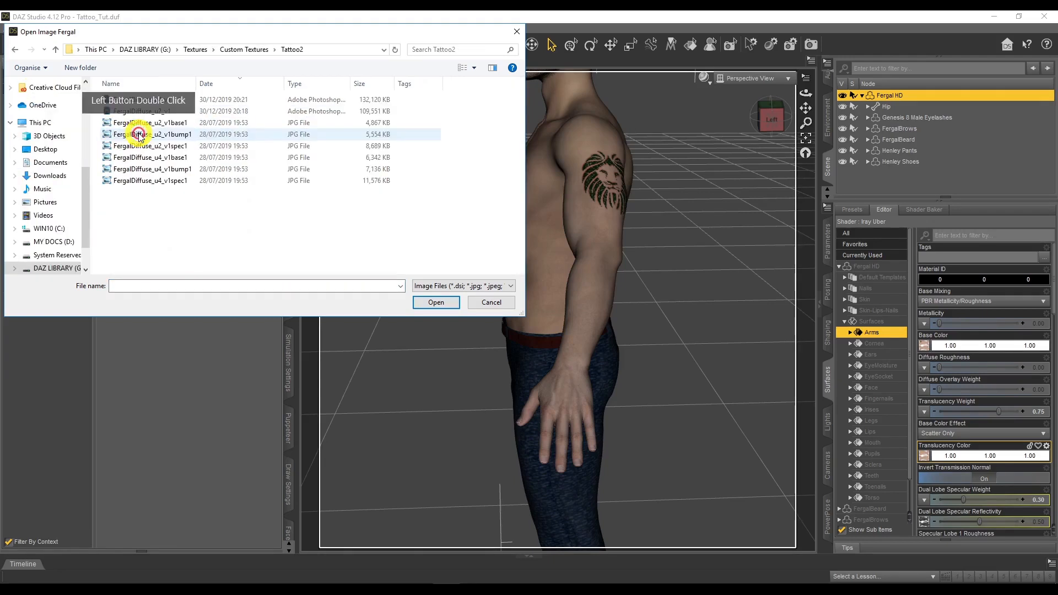
pyautogui.doubleClick(140, 158)
# Step: Load FergalDiffuse_u4_v1spec1 from the Tattoo2 folder as the Dual Lobe Specular Reflectivity map of the Arms surface
pyautogui.scroll(-5, 986, 399)
pyautogui.click(925, 325)
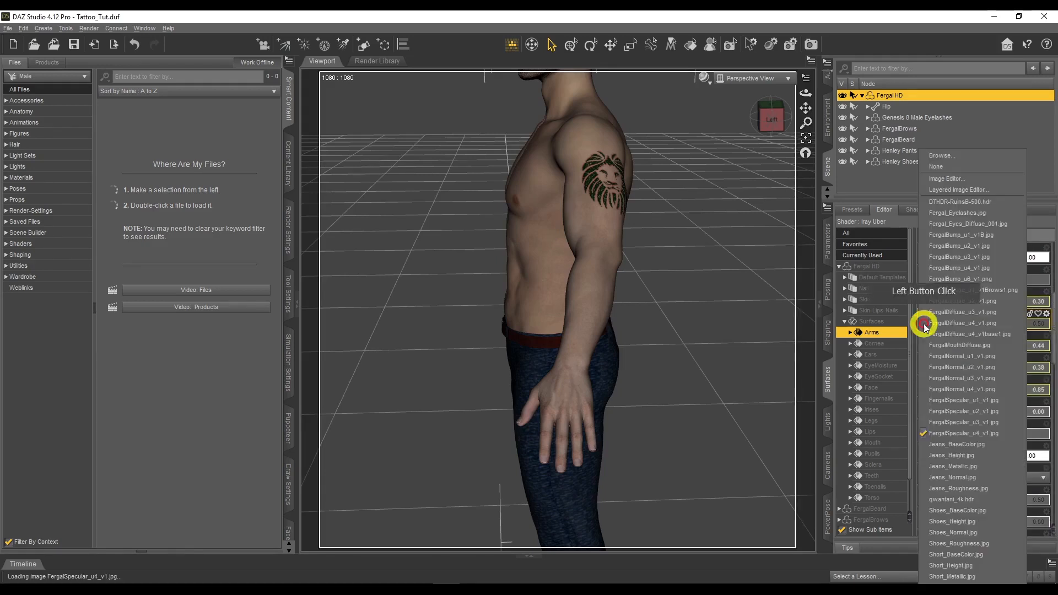
pyautogui.click(977, 158)
pyautogui.scroll(5, 54, 165)
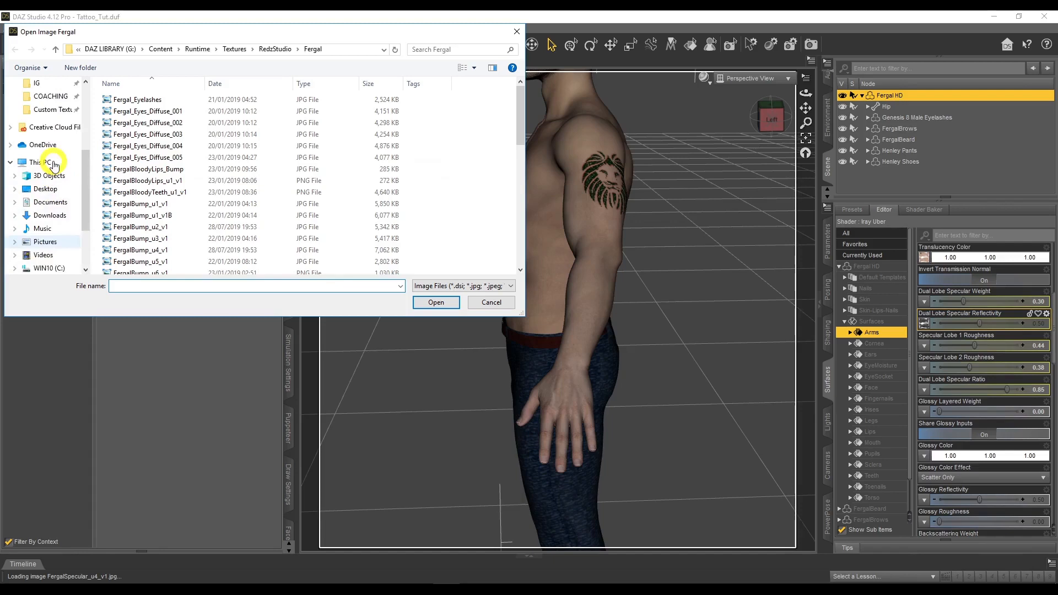
pyautogui.click(52, 135)
pyautogui.click(123, 138)
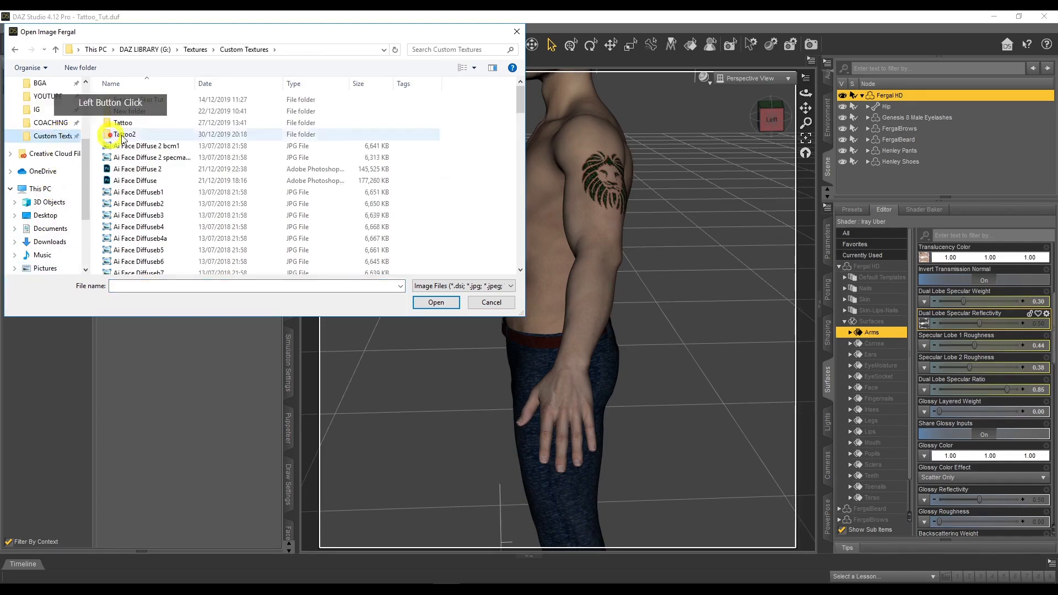
pyautogui.doubleClick(160, 135)
pyautogui.doubleClick(176, 180)
# Step: Load FergalDiffuse_u4_v1bump1 from the Tattoo2 folder as the Base Bump map of the Arms surface
pyautogui.scroll(-10, 957, 359)
pyautogui.scroll(-2, 957, 361)
pyautogui.scroll(3, 957, 358)
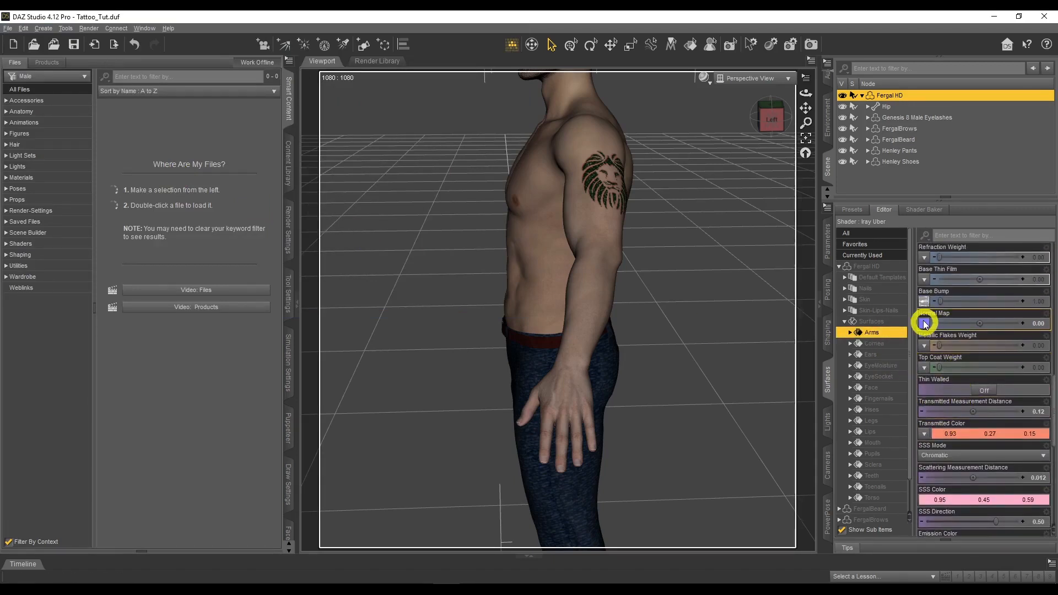
pyautogui.click(925, 302)
pyautogui.click(880, 141)
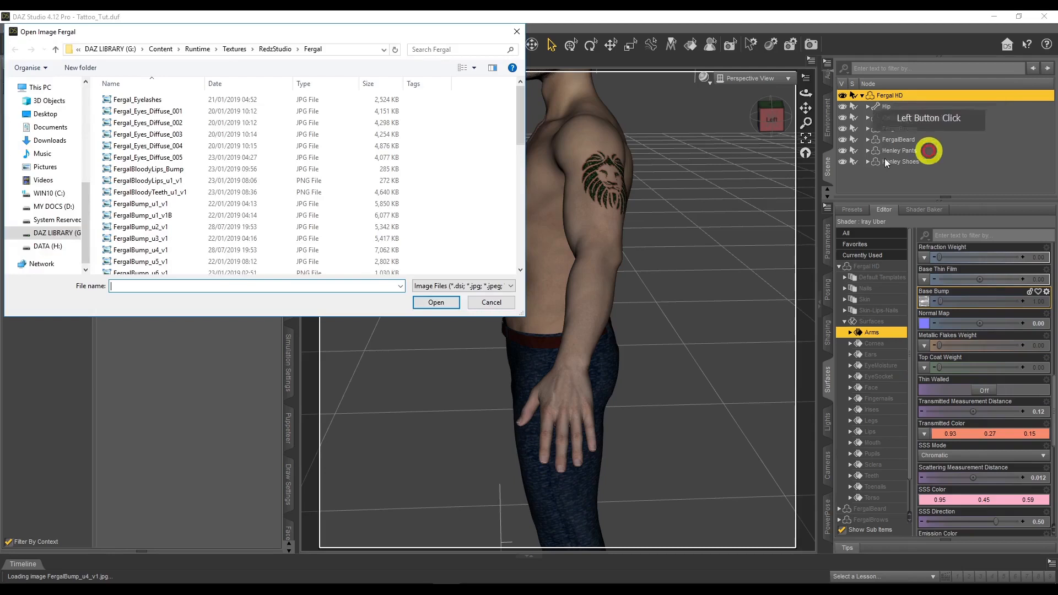
pyautogui.scroll(3, 43, 144)
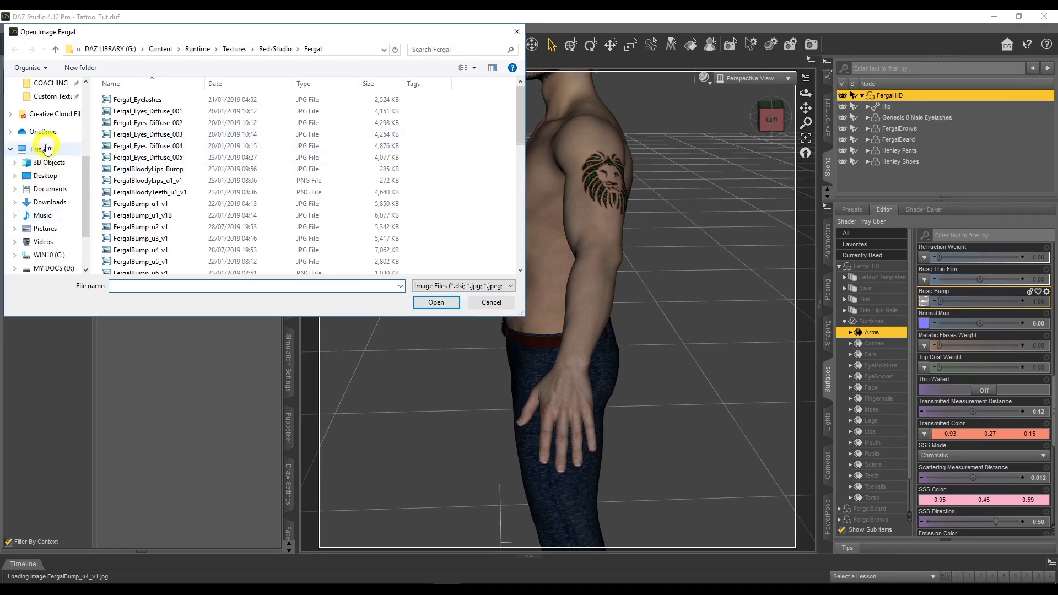
pyautogui.click(66, 96)
pyautogui.doubleClick(124, 134)
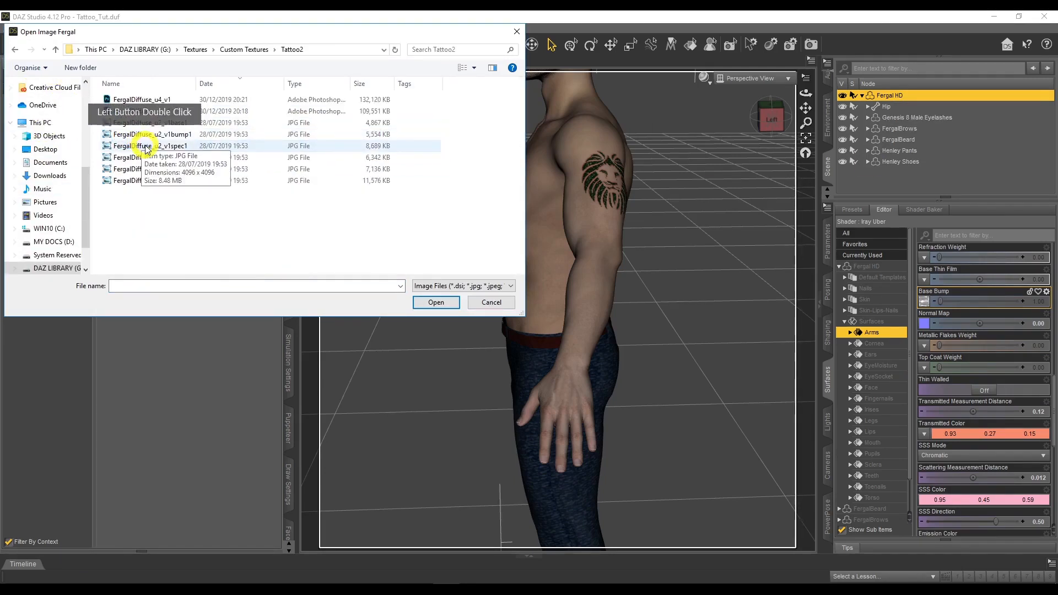
pyautogui.doubleClick(172, 184)
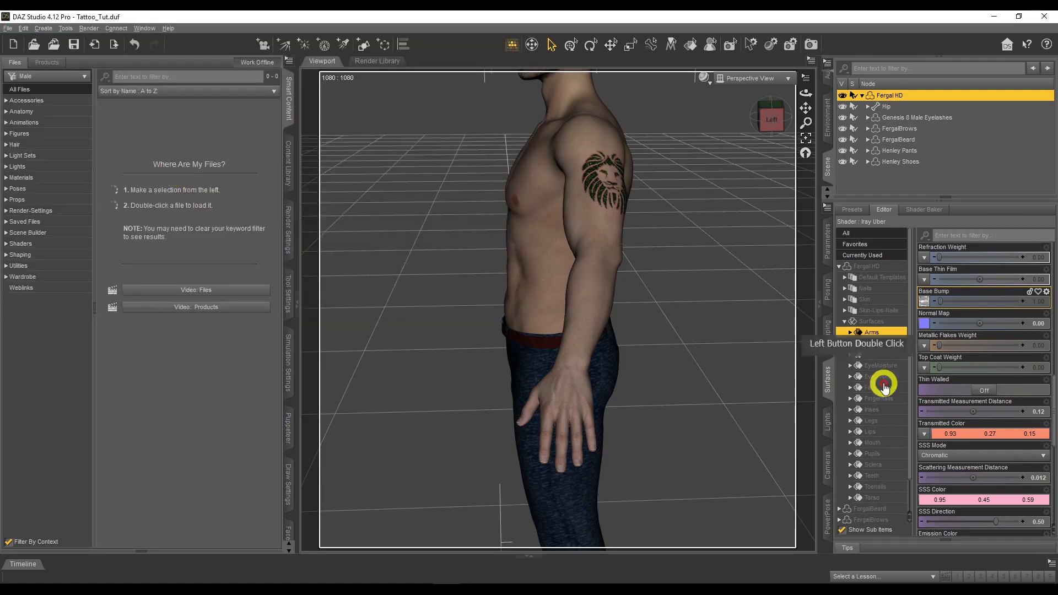
# Step: Switch the viewport to NVIDIA Iray shading and frame the lion tattoo on the figure's upper arm
pyautogui.click(704, 77)
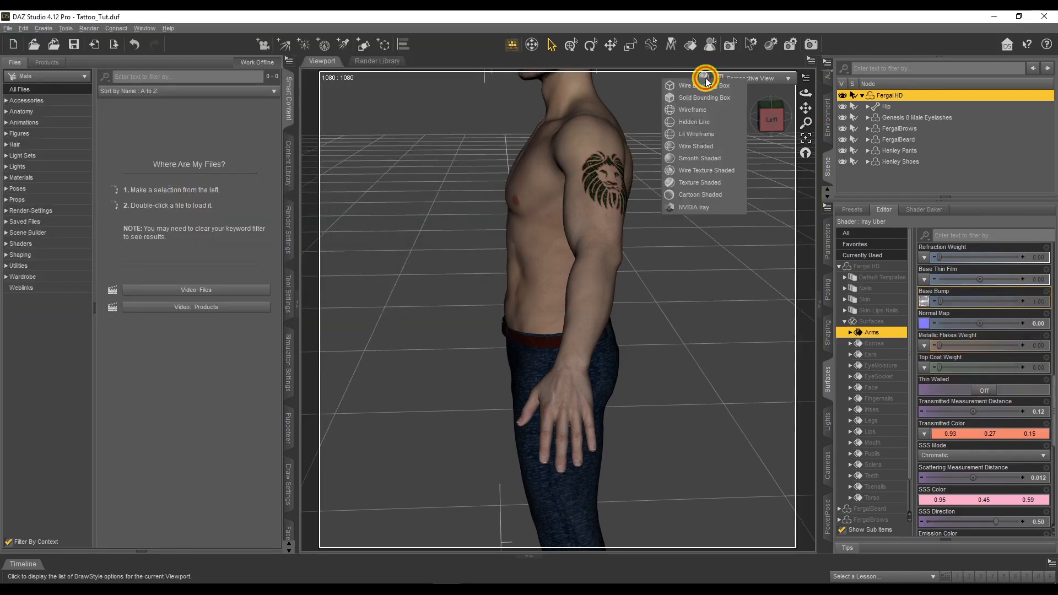
pyautogui.click(711, 207)
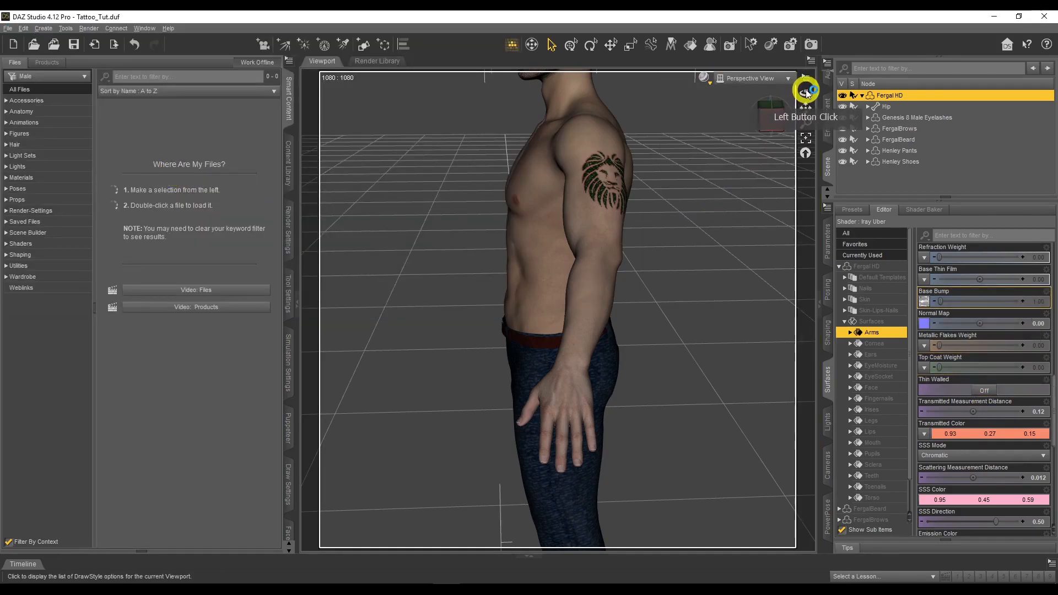
pyautogui.moveTo(806, 94); pyautogui.dragTo(646, 94)
pyautogui.moveTo(806, 99); pyautogui.dragTo(727, 137)
pyautogui.moveTo(800, 109); pyautogui.dragTo(805, 94)
pyautogui.scroll(4, 724, 141)
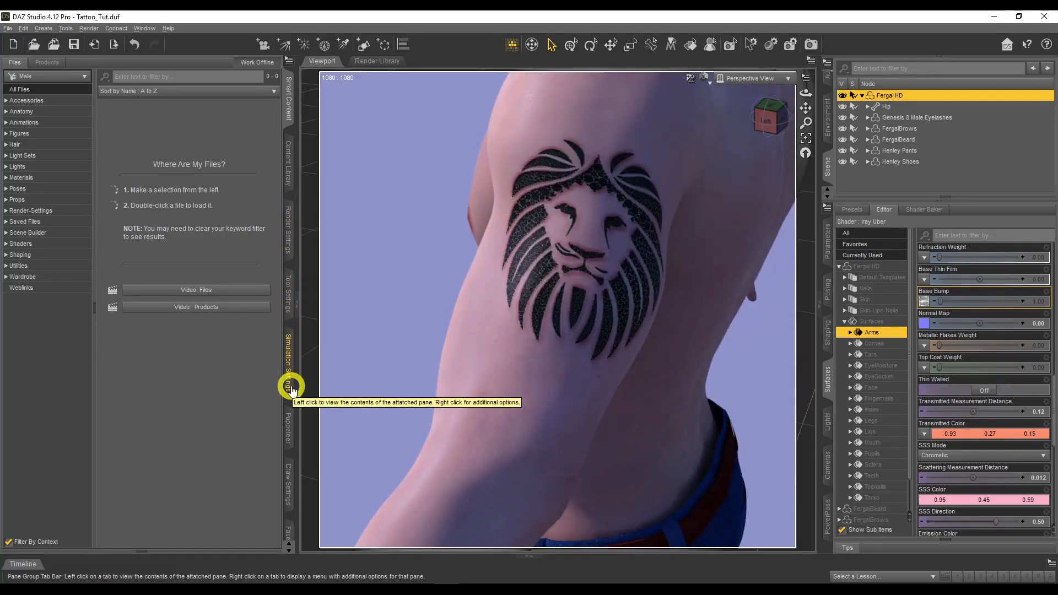
# Step: Set the environment's Dome Rotation to about 169.79 in the render settings and show the tattooed arm from the side
pyautogui.click(289, 240)
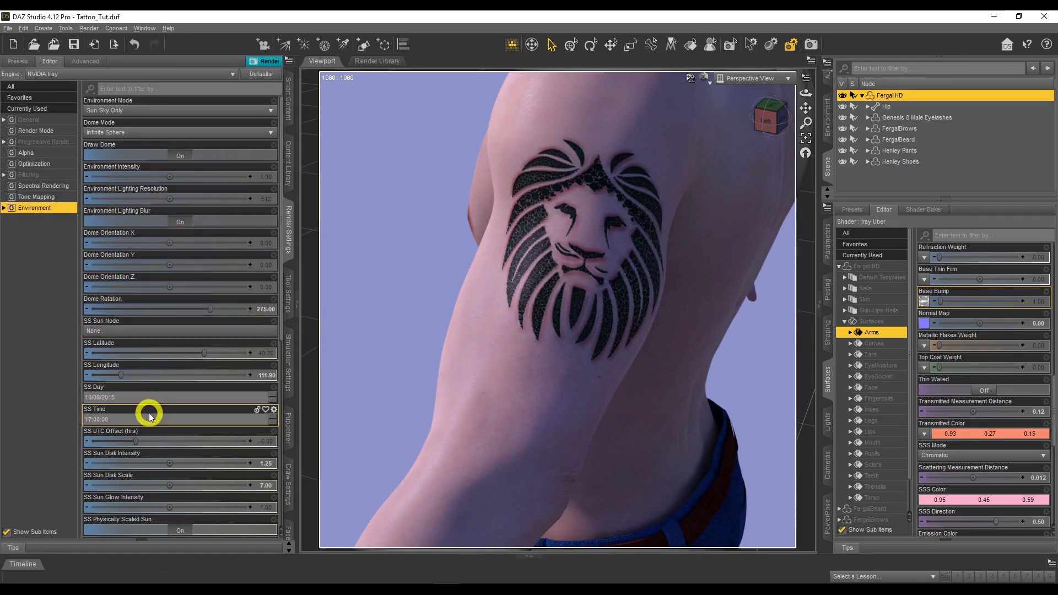
pyautogui.moveTo(208, 308); pyautogui.dragTo(164, 313)
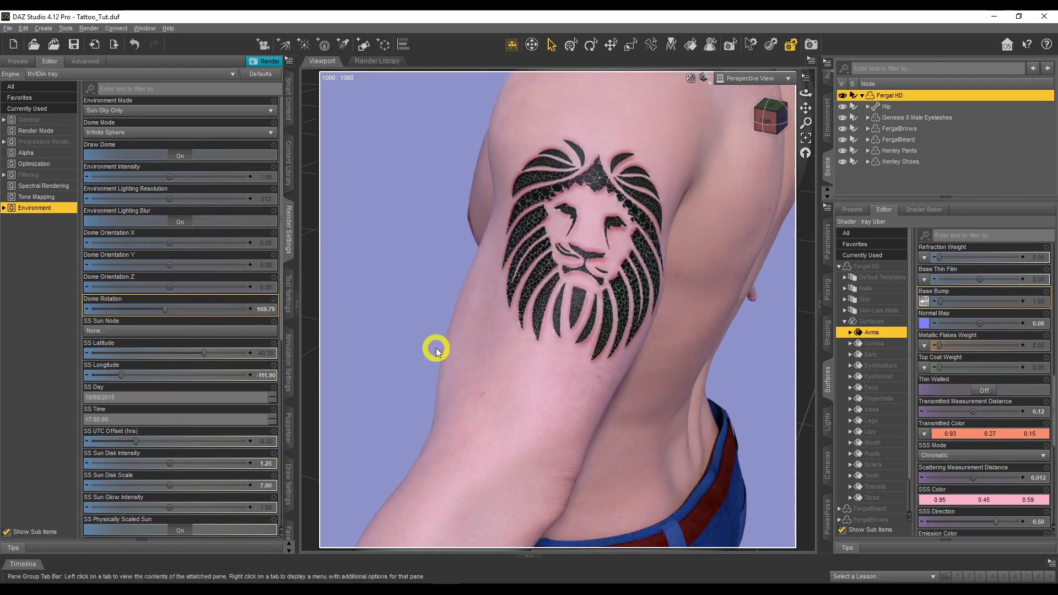
pyautogui.moveTo(807, 95); pyautogui.dragTo(808, 95)
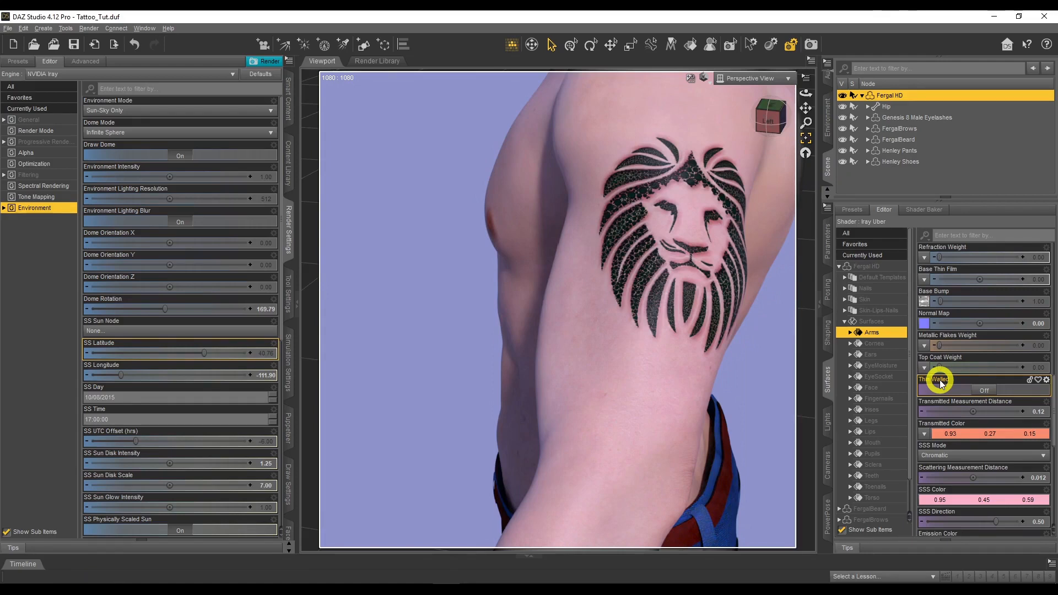
# Step: Assign FergalDiffuse_u4_v1bump1.jpg as the Displacement Strength map of the Arms surface with a strength of 1.00
pyautogui.scroll(-6, 940, 379)
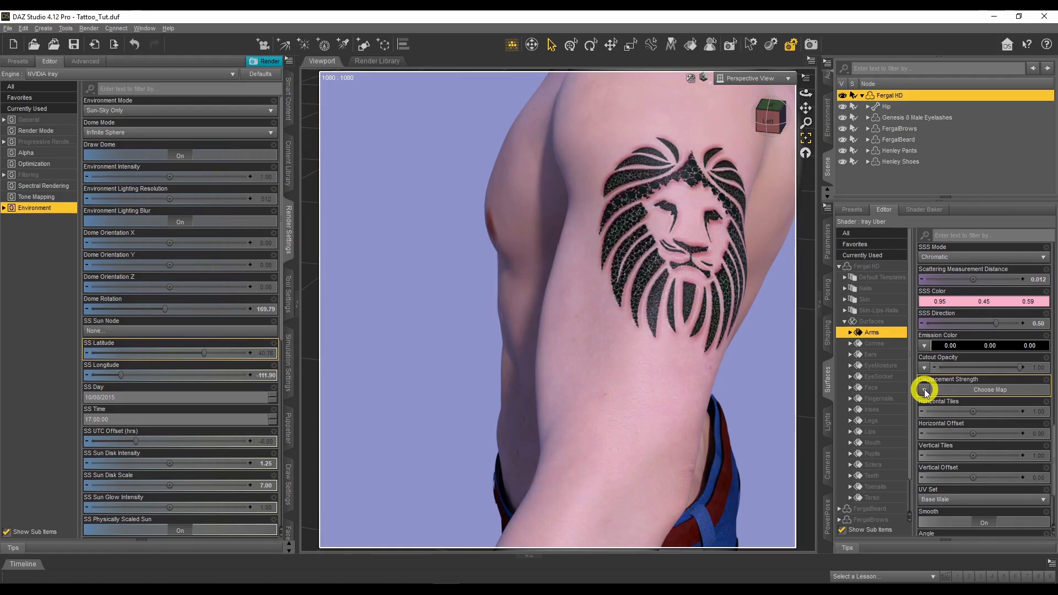
pyautogui.click(927, 390)
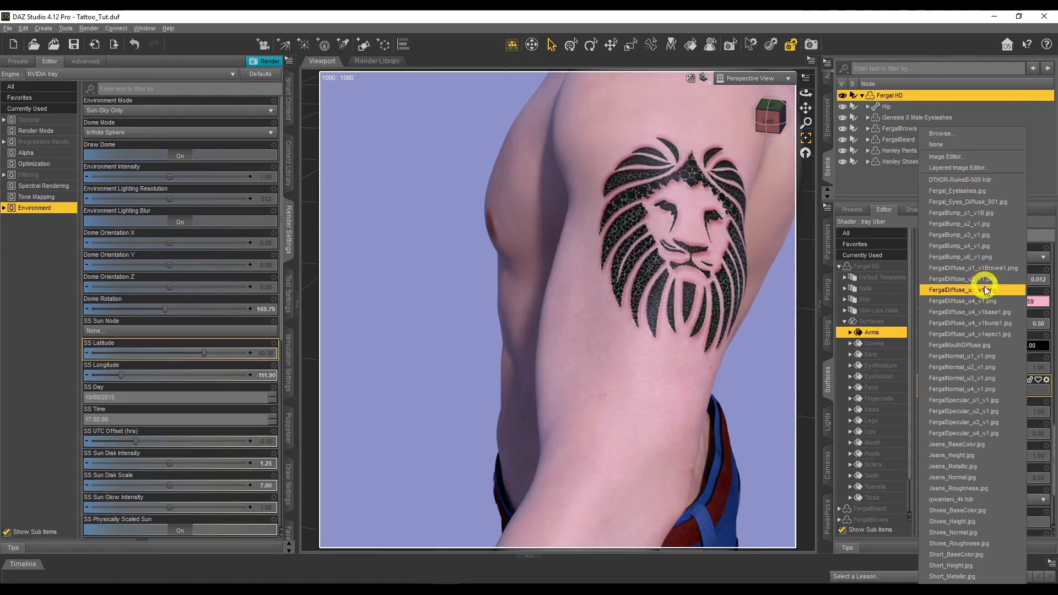
pyautogui.click(991, 323)
pyautogui.click(1038, 389)
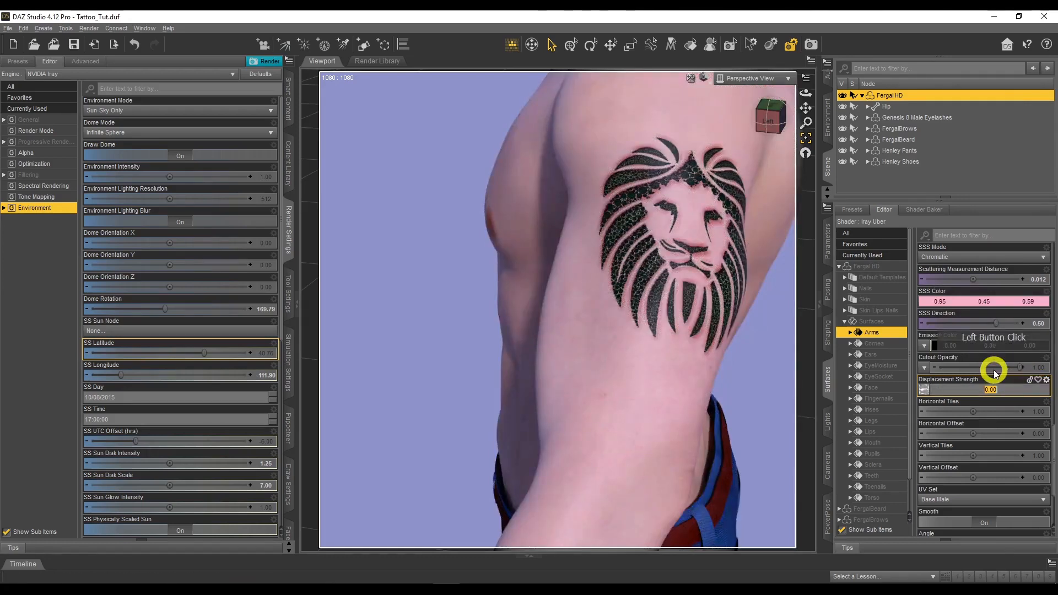
pyautogui.press('Return')
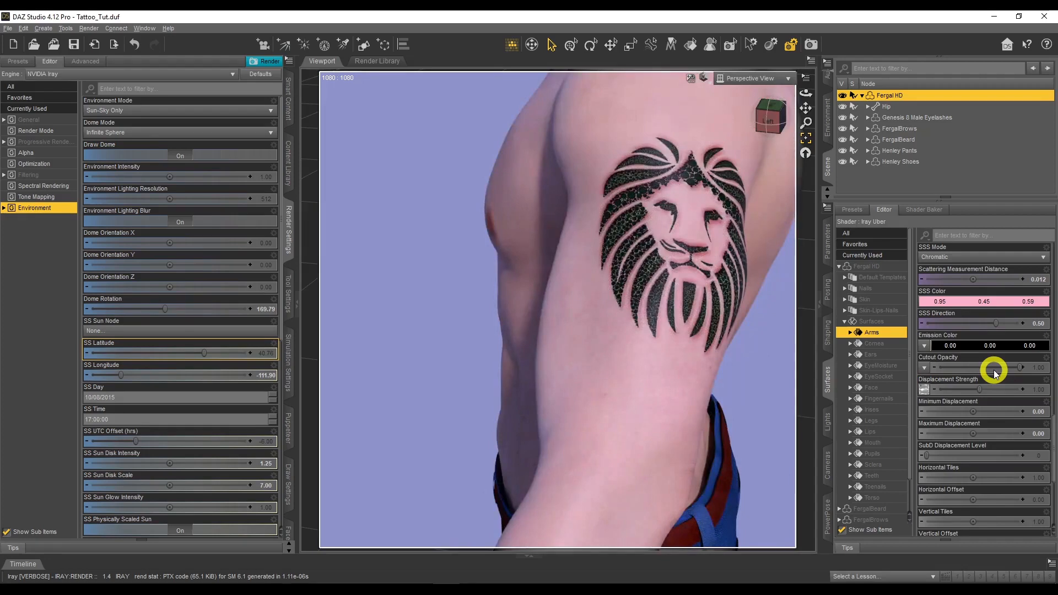
# Step: Try a Displacement Strength of 2 on the Arms surface
pyautogui.click(1037, 389)
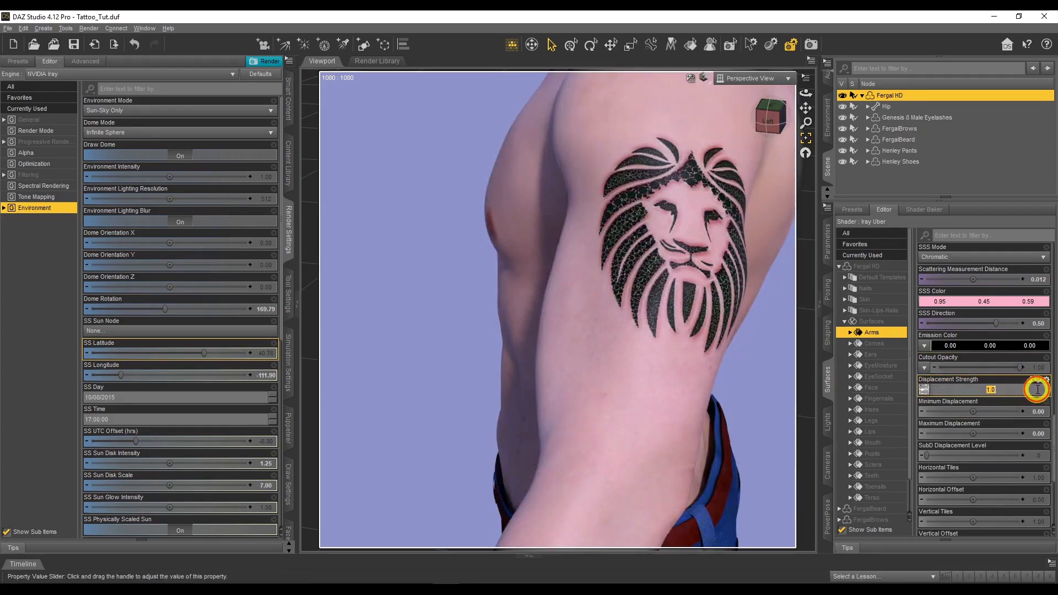
pyautogui.write('2')
pyautogui.press('Return')
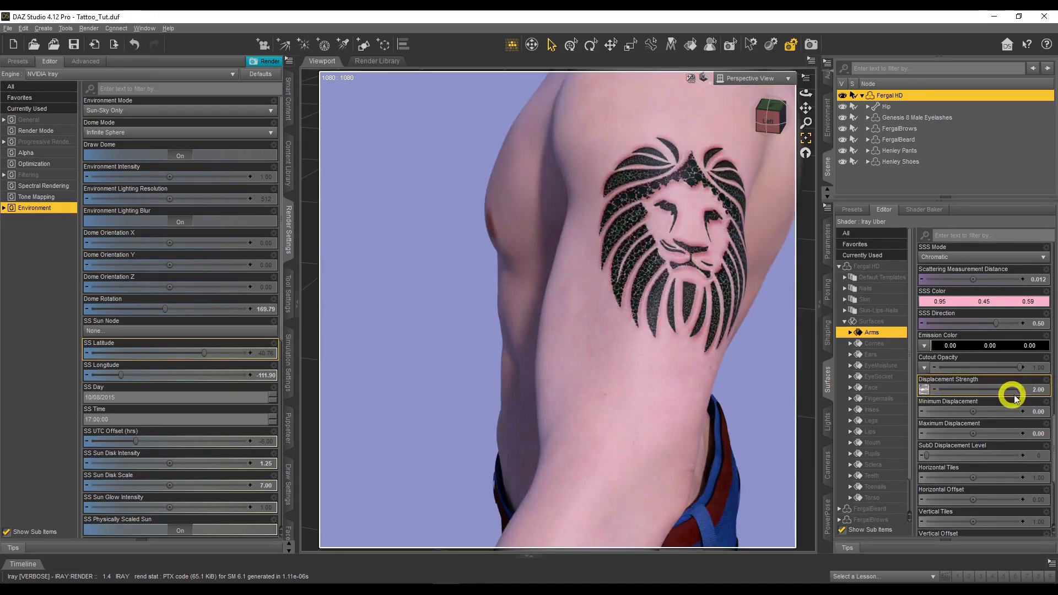
# Step: Set the Displacement Strength of the Arms surface to 0.2
pyautogui.click(1039, 390)
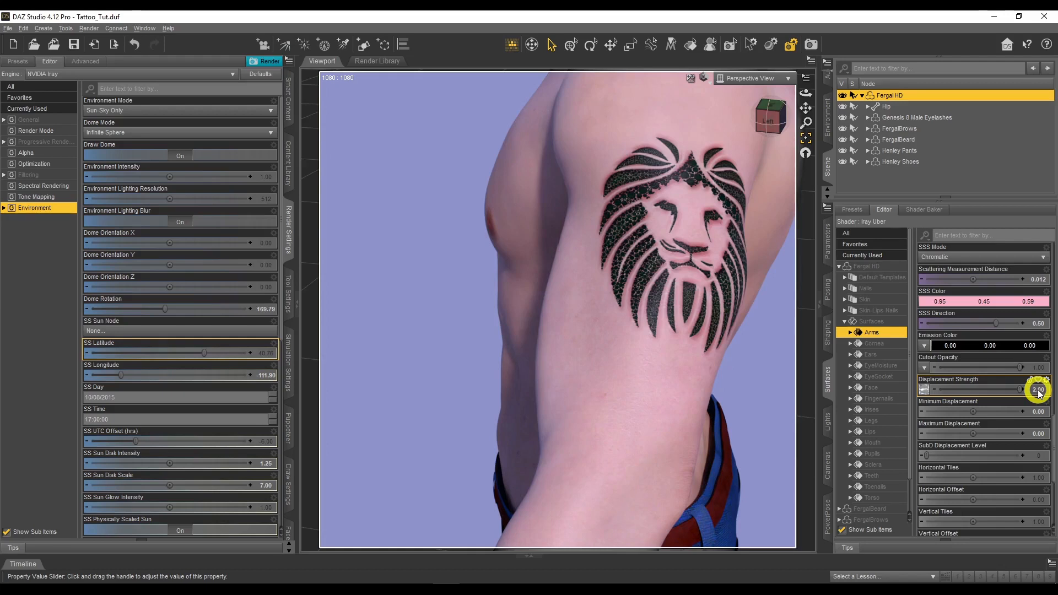
pyautogui.write('0.2')
pyautogui.press('Return')
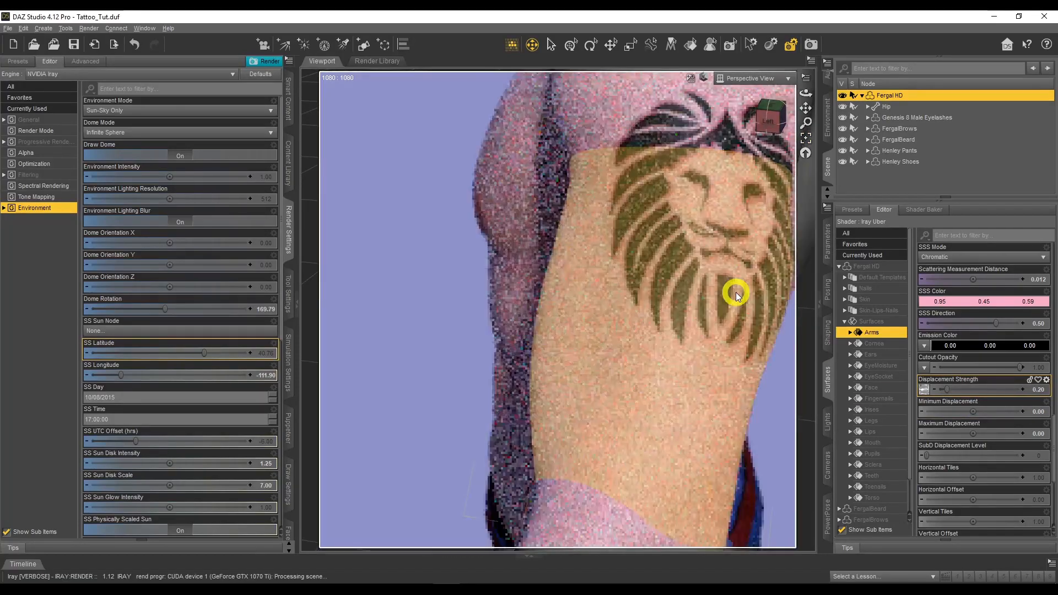
# Step: Frame the lion tattoo up close in the Iray preview and activate the Spot Render tool
pyautogui.scroll(5, 729, 344)
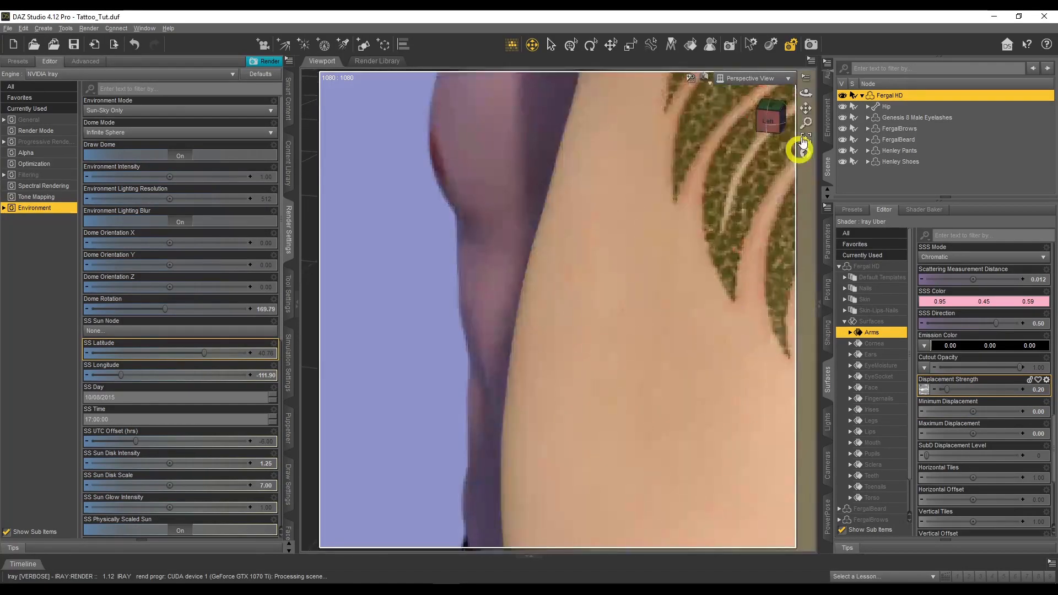
pyautogui.moveTo(805, 108); pyautogui.dragTo(805, 109)
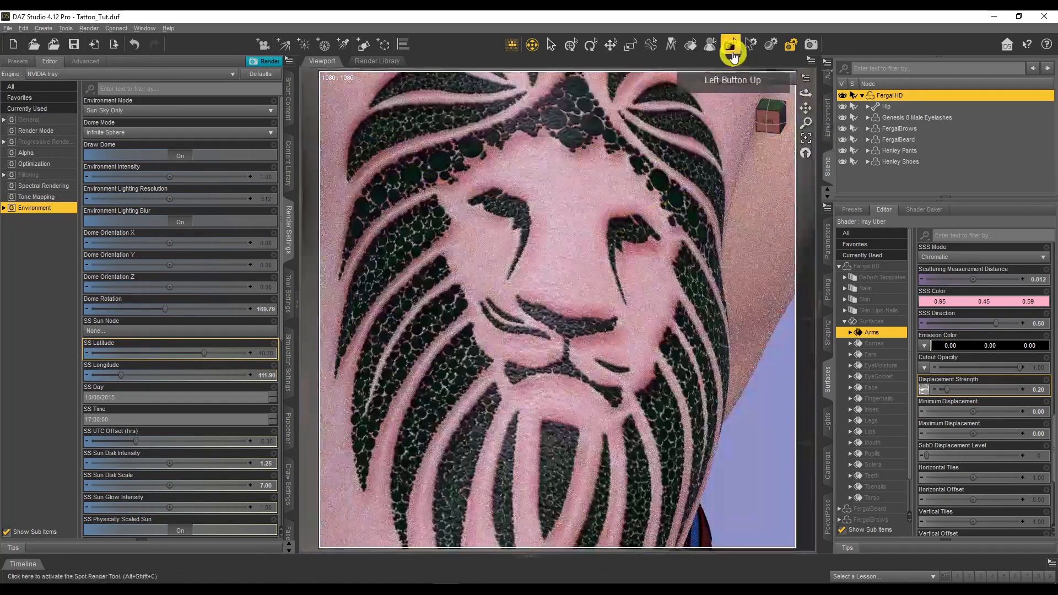
pyautogui.click(732, 50)
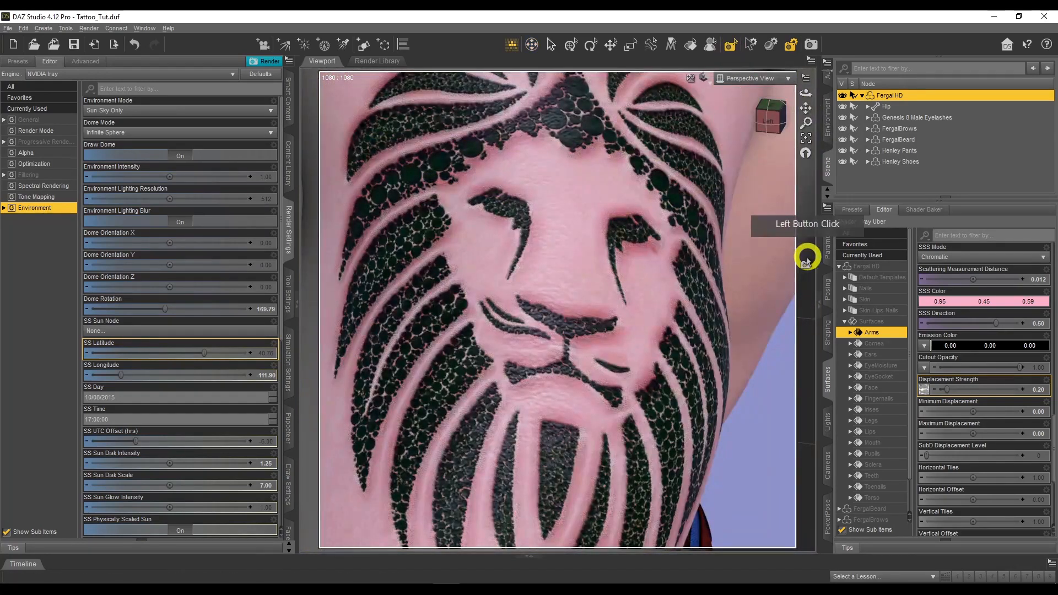
pyautogui.scroll(-3, 756, 340)
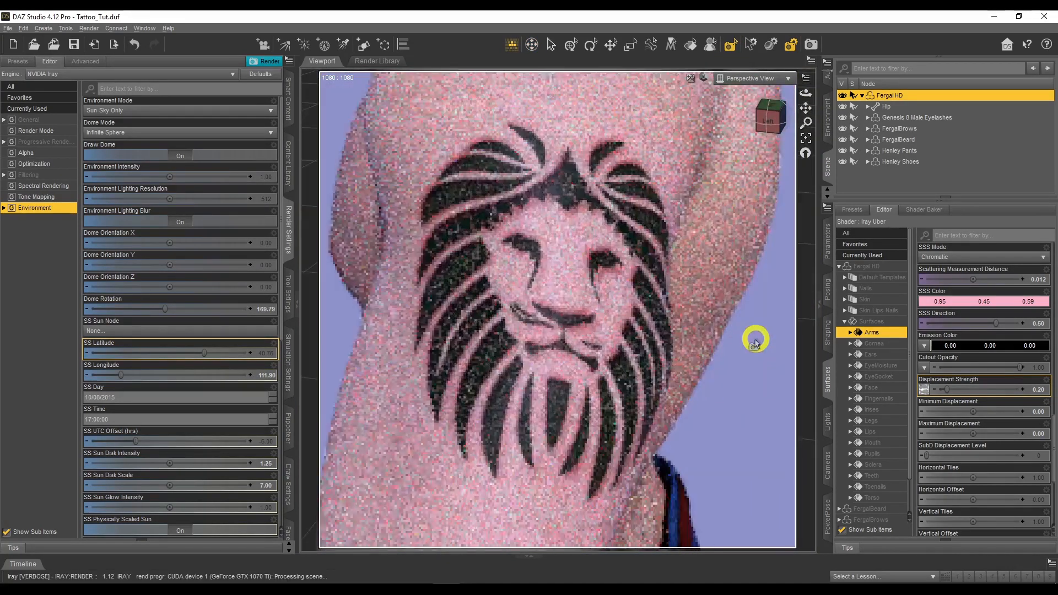
pyautogui.scroll(3, 756, 341)
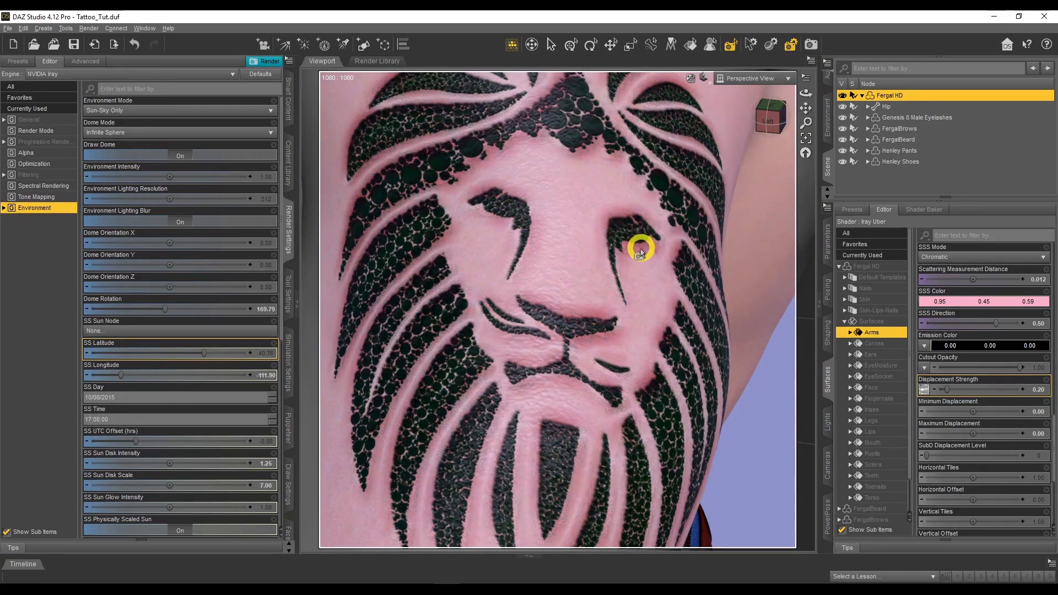
# Step: Set the Minimum Displacement of the Arms surface to -0.10 and its Maximum Displacement to 0.10
pyautogui.click(974, 414)
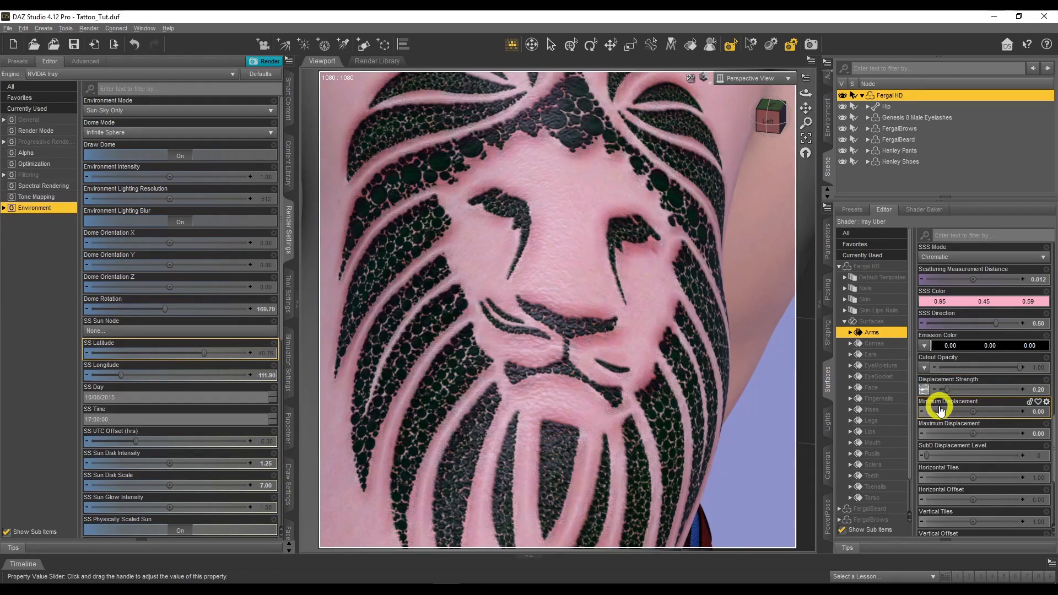
pyautogui.click(1038, 415)
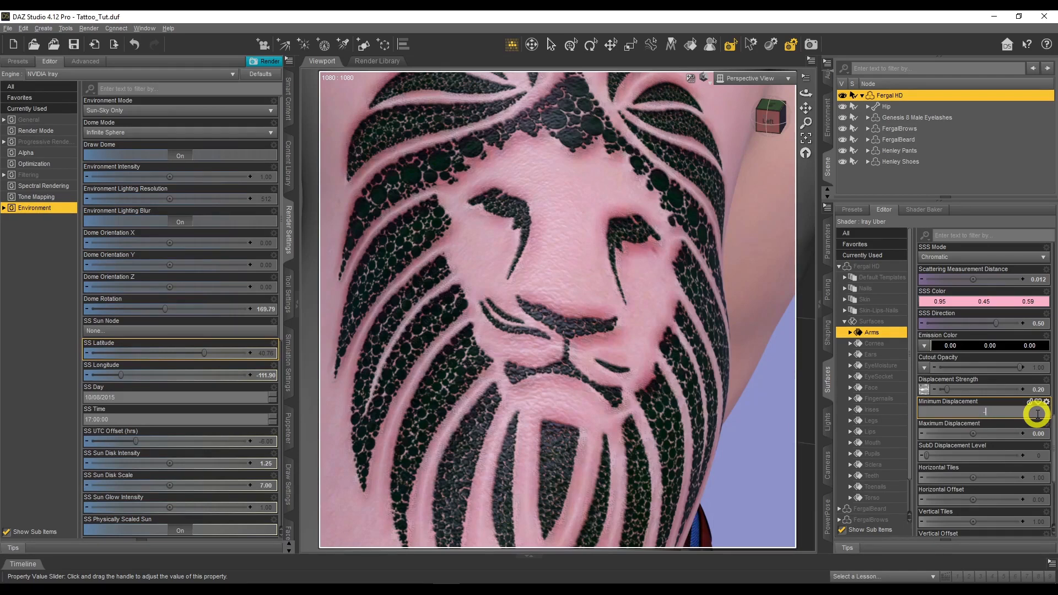
pyautogui.write('-0.10')
pyautogui.press('Return')
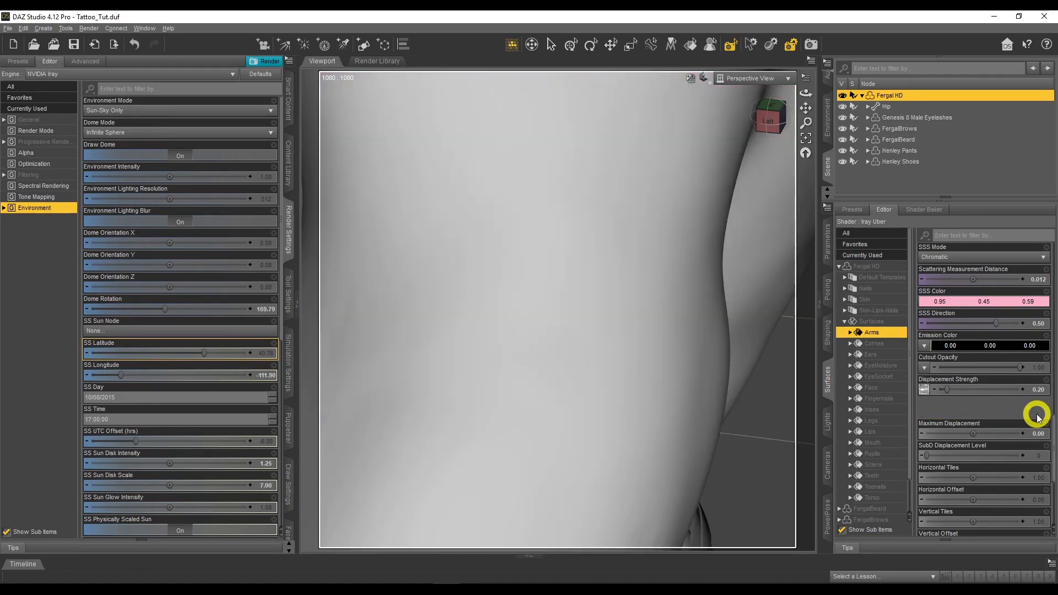
pyautogui.click(1039, 433)
pyautogui.write('0.10')
pyautogui.press('Return')
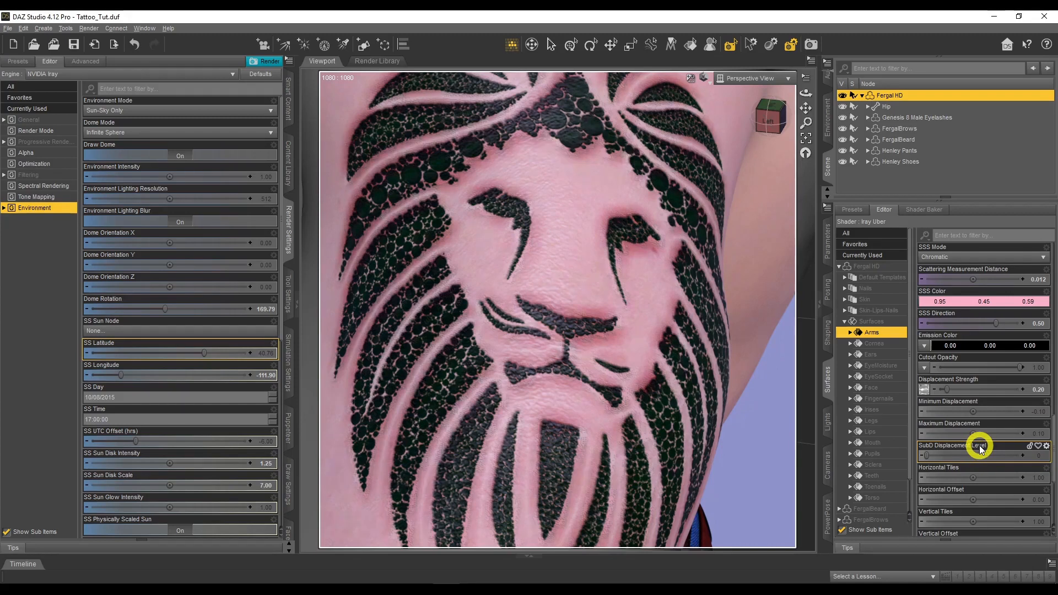
# Step: Set the SubD Displacement Level of the Arms surface to 2
pyautogui.click(1041, 458)
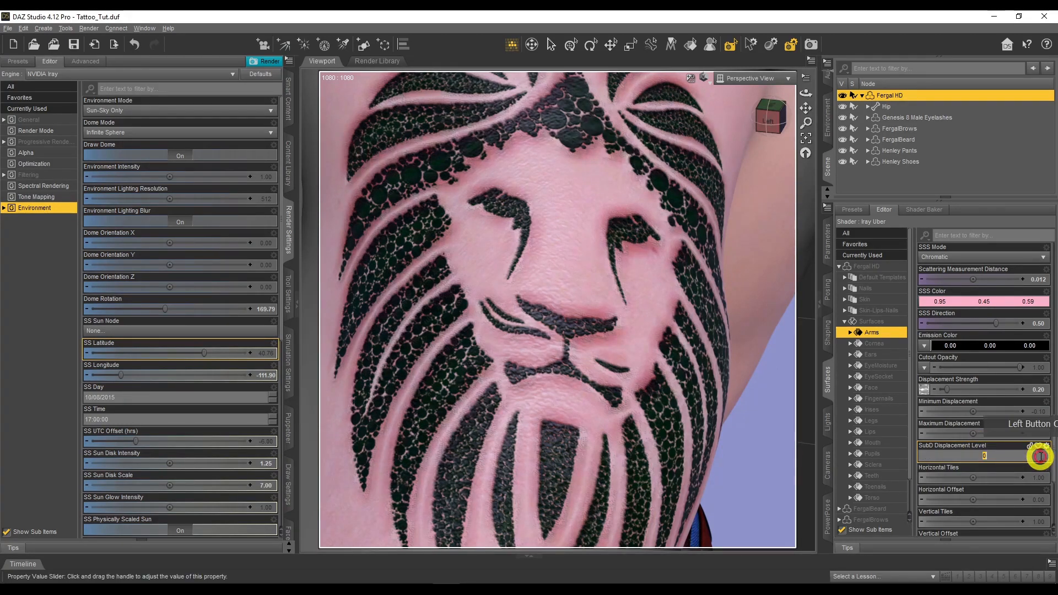
pyautogui.write('2')
pyautogui.press('Return')
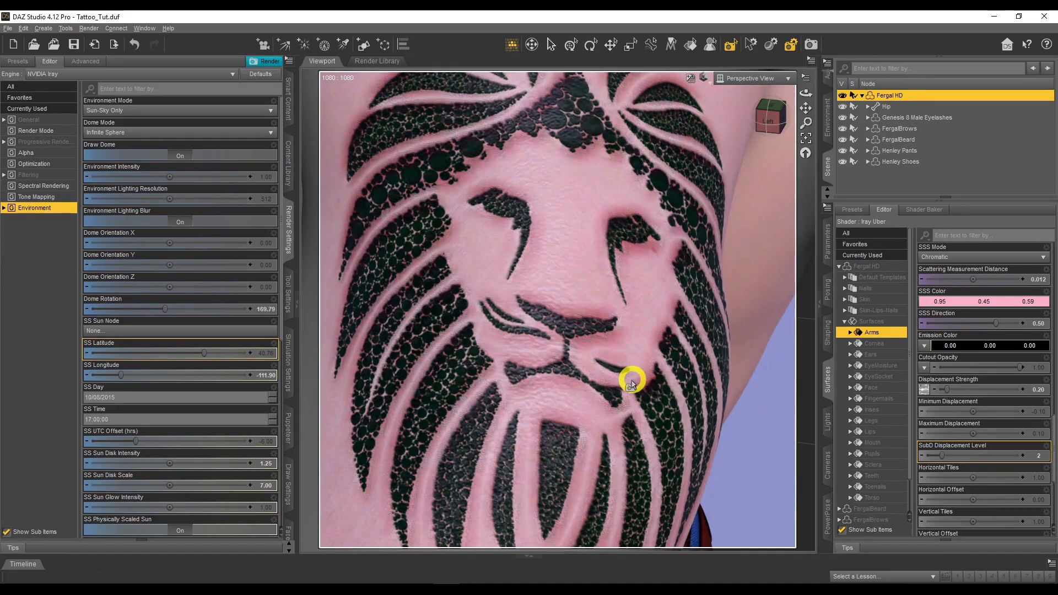
# Step: Show the figure from the front and set the environment's Dome Rotation to about 297.45
pyautogui.scroll(-5, 632, 382)
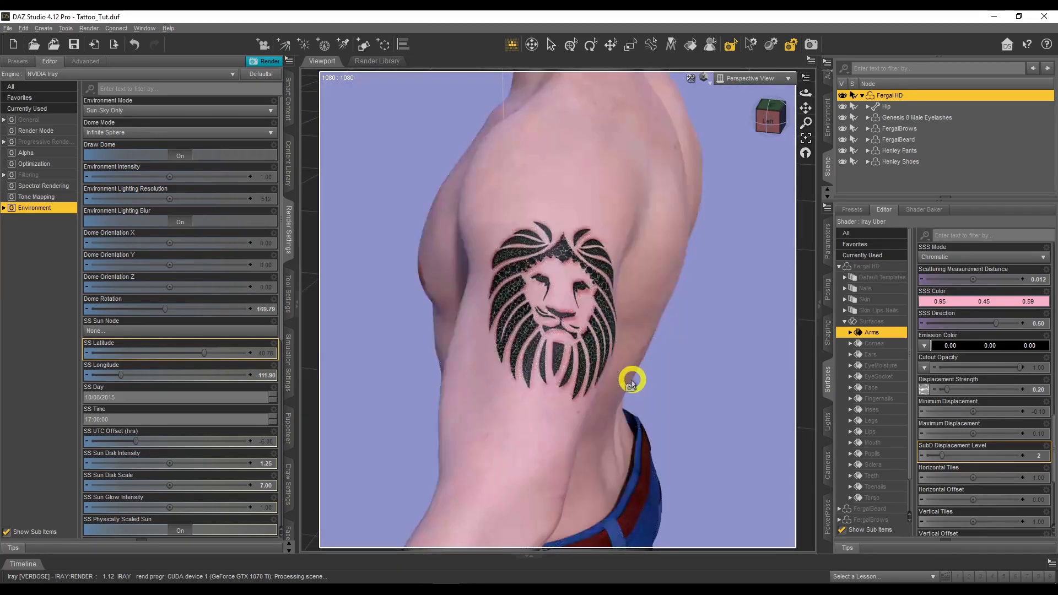
pyautogui.scroll(-6, 632, 381)
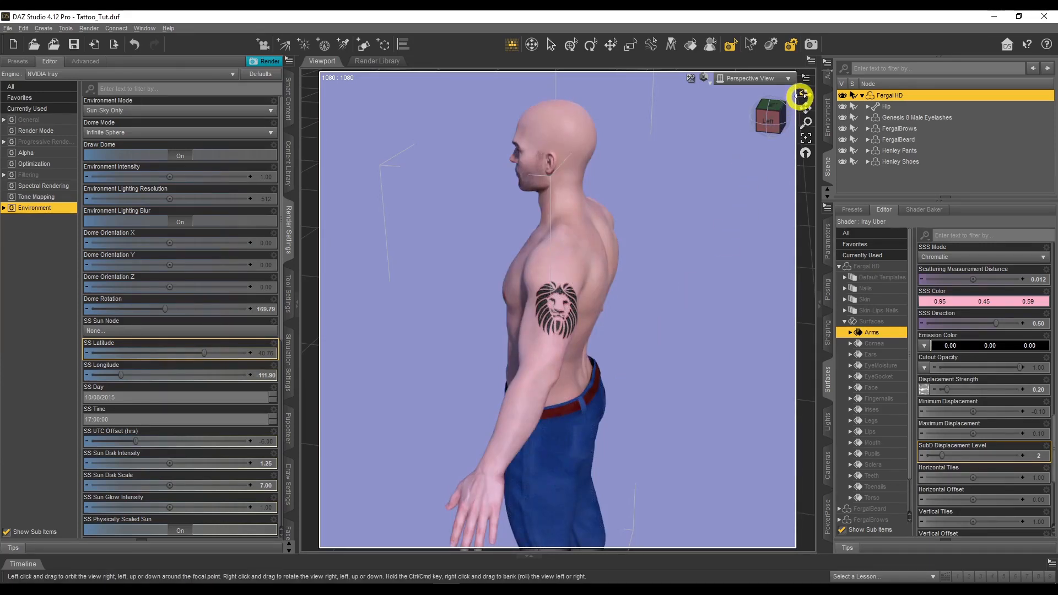
pyautogui.moveTo(805, 95)
pyautogui.mouseDown()
pyautogui.moveTo(817, 94)
pyautogui.moveTo(802, 99)
pyautogui.mouseUp()
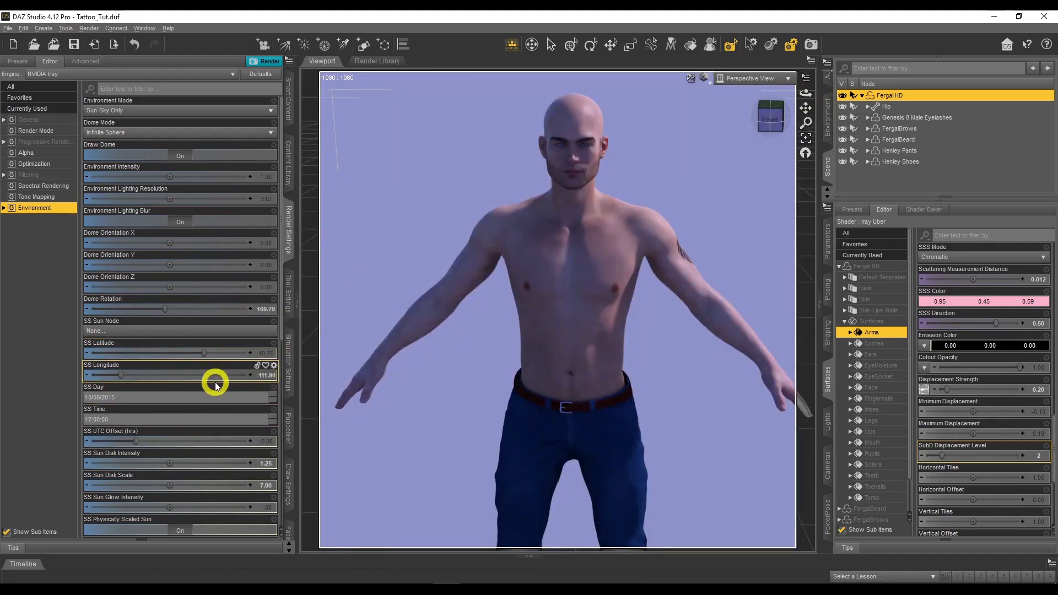
pyautogui.moveTo(164, 309); pyautogui.dragTo(224, 310)
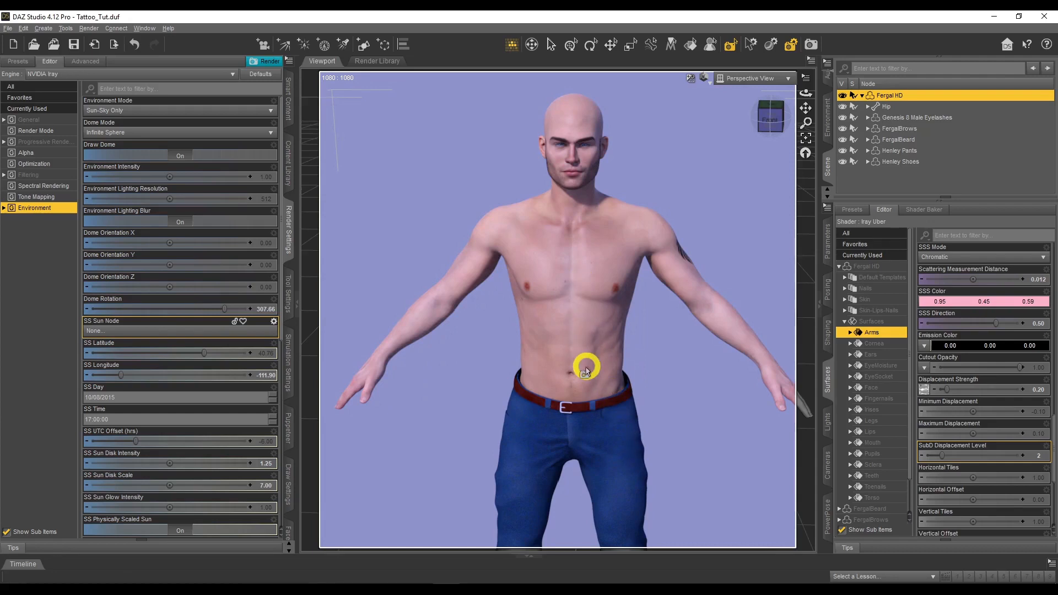
pyautogui.moveTo(224, 309)
pyautogui.mouseDown()
pyautogui.moveTo(203, 308)
pyautogui.moveTo(251, 312)
pyautogui.moveTo(220, 316)
pyautogui.mouseUp()
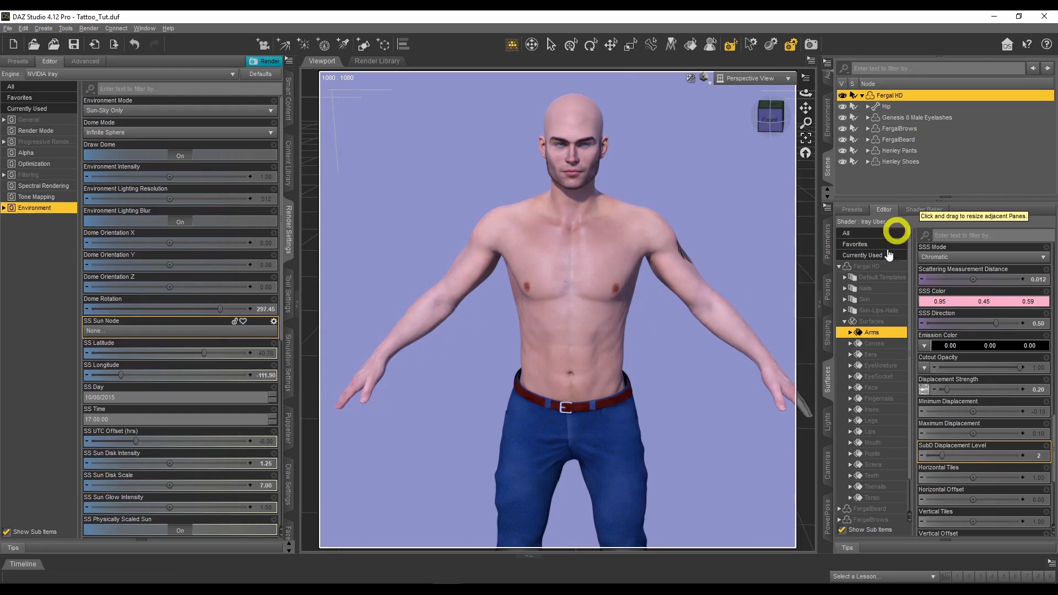
# Step: Load FergalDiffuse_u2_v1base1.jpg from the Custom Textures Tattoo2 folder as the Torso surface's Base Color map and reuse it for Translucency Color
pyautogui.click(875, 497)
pyautogui.scroll(10, 950, 359)
pyautogui.scroll(6, 962, 337)
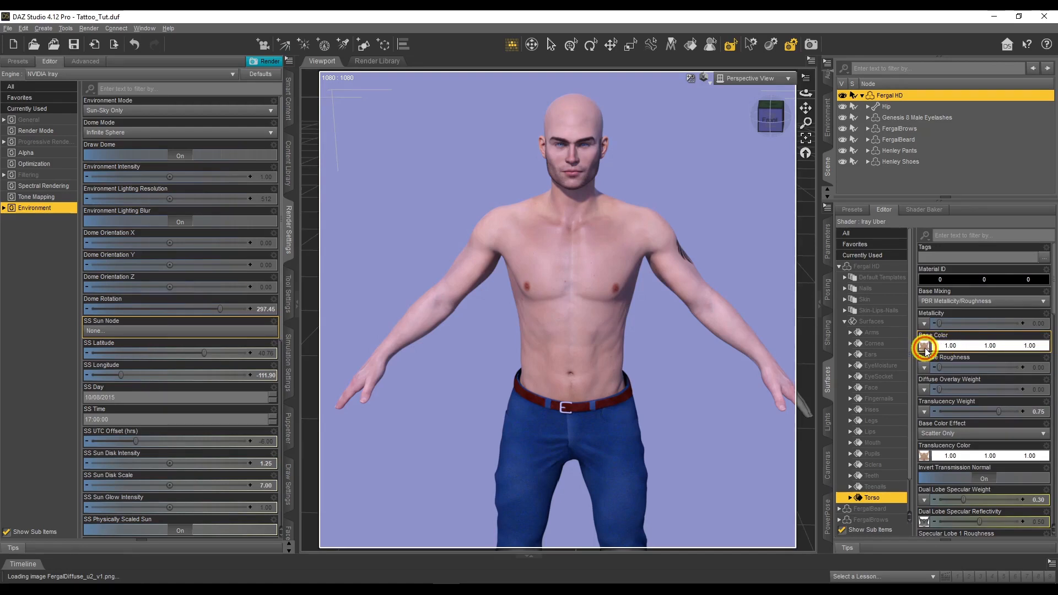
pyautogui.click(925, 347)
pyautogui.click(957, 145)
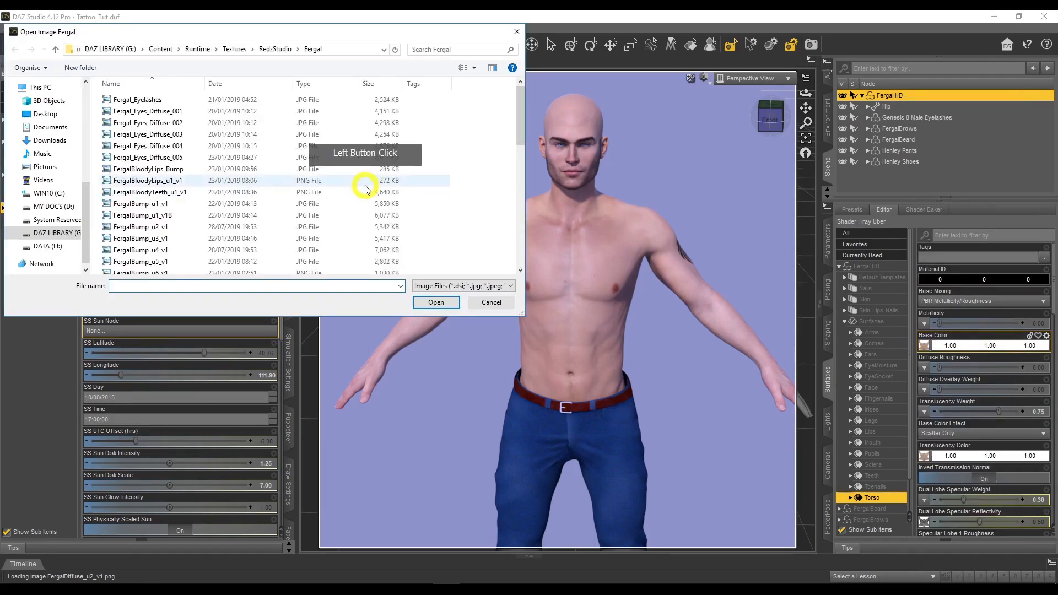
pyautogui.scroll(3, 55, 160)
pyautogui.click(58, 109)
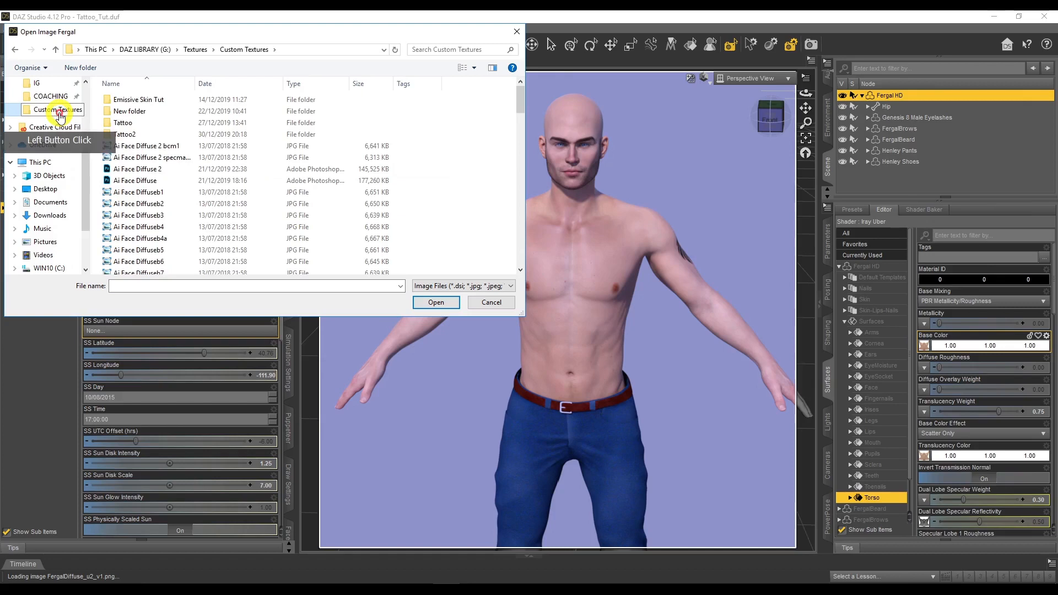
pyautogui.doubleClick(126, 135)
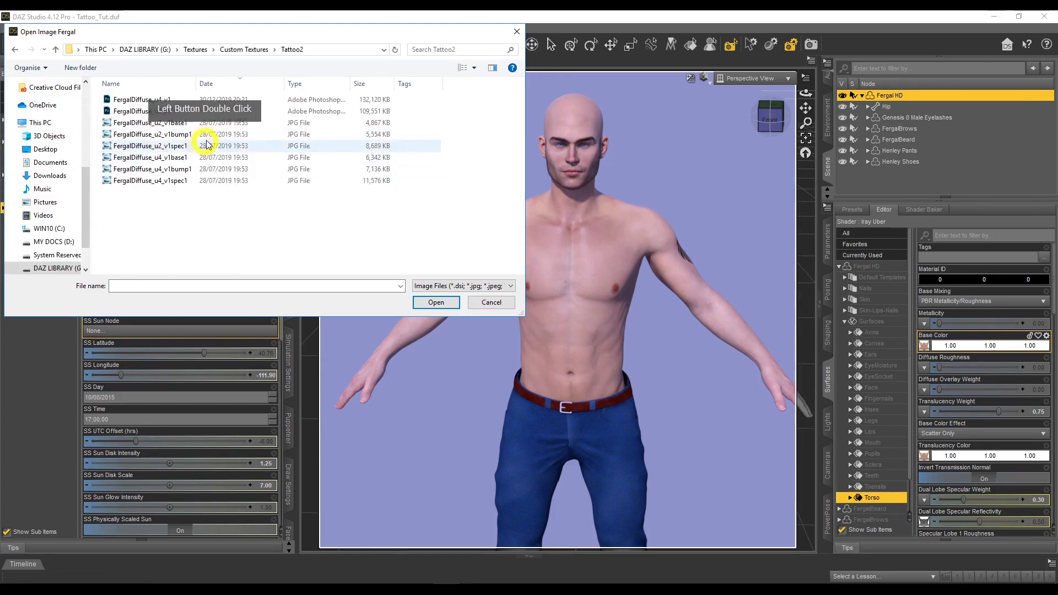
pyautogui.doubleClick(213, 123)
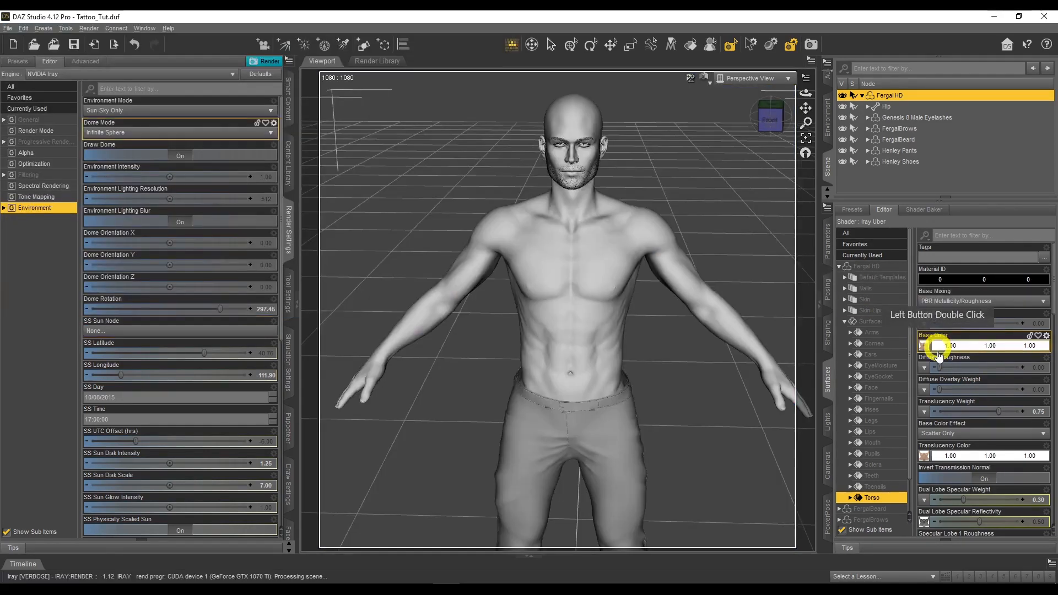
pyautogui.click(924, 456)
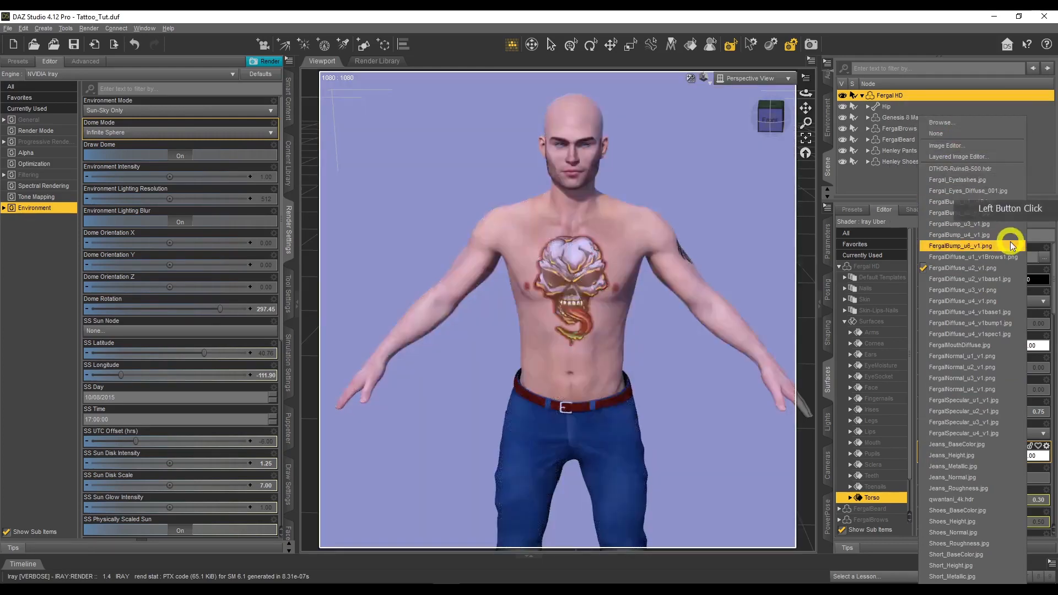
pyautogui.click(1012, 278)
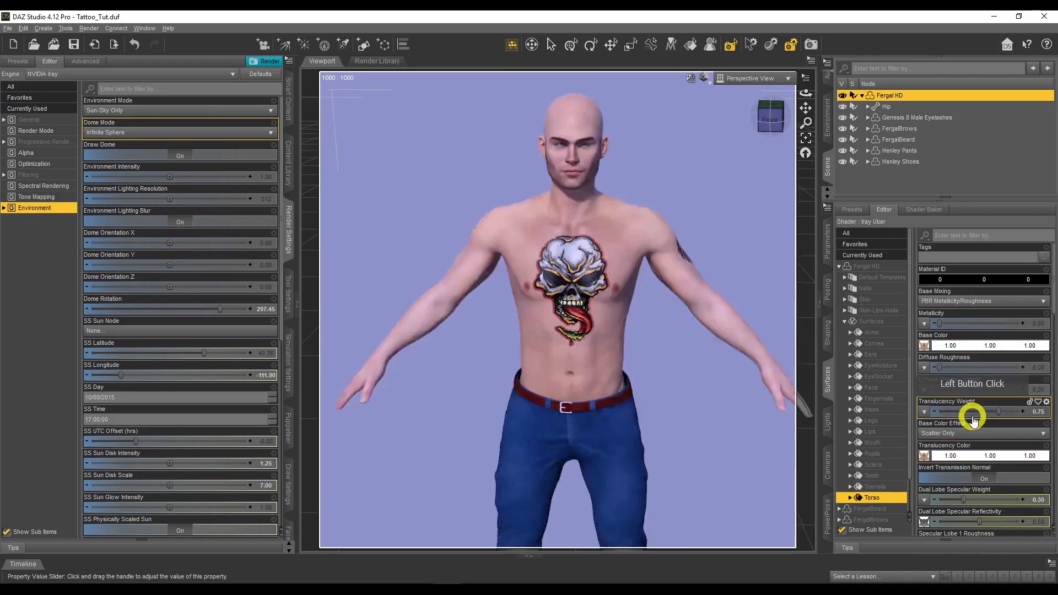
# Step: Load FergalDiffuse_u2_v1spec1 from the Tattoo2 folder as the Torso's Dual Lobe Specular Reflectivity map
pyautogui.scroll(-5, 970, 411)
pyautogui.scroll(-1, 971, 413)
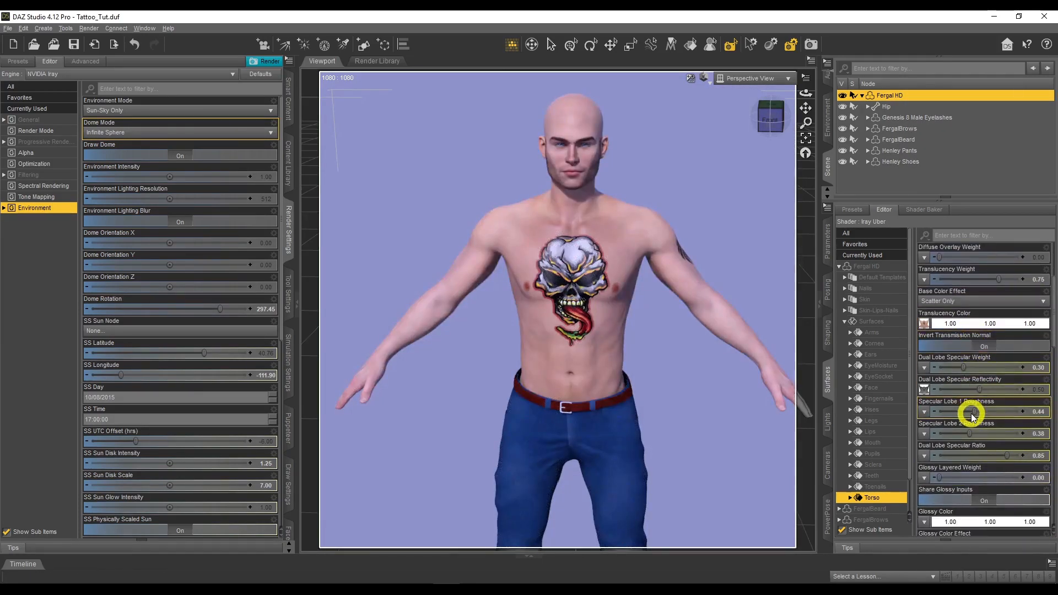
pyautogui.click(930, 391)
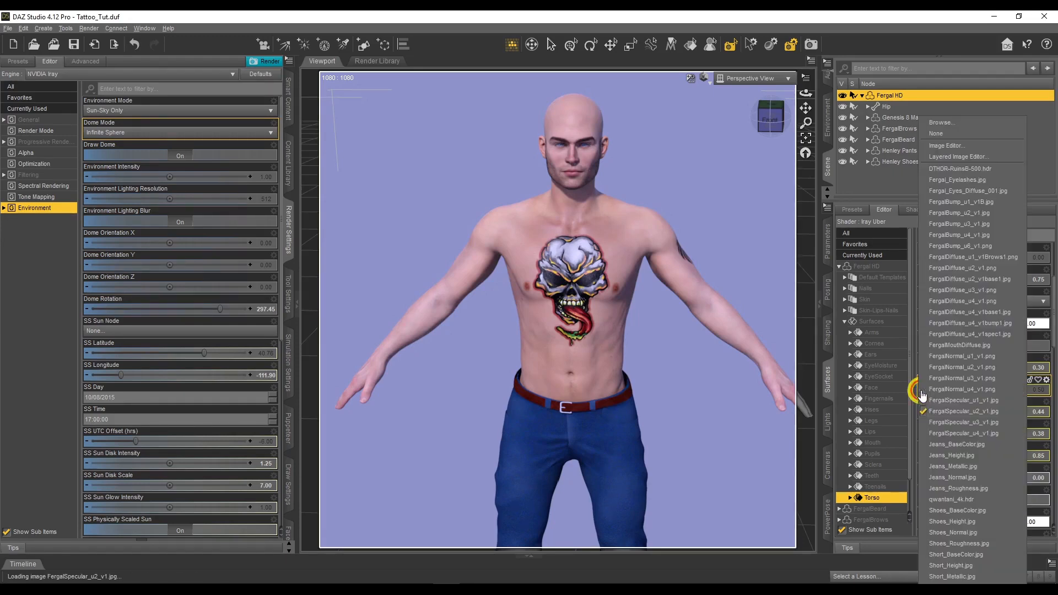
pyautogui.click(990, 122)
pyautogui.scroll(2, 59, 160)
pyautogui.scroll(4, 61, 168)
pyautogui.scroll(-1, 62, 164)
pyautogui.click(65, 213)
pyautogui.click(131, 136)
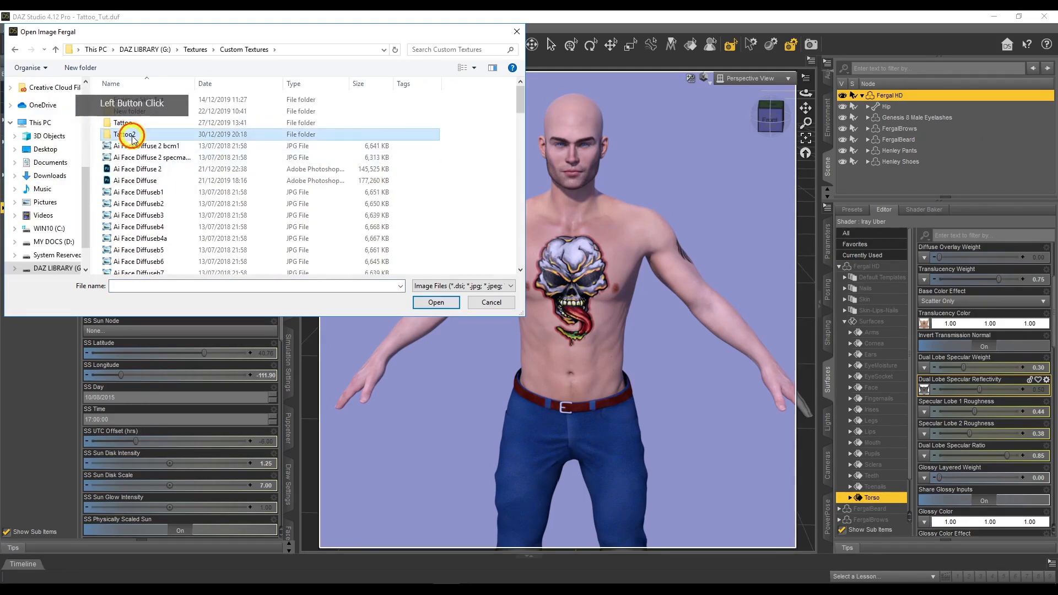
pyautogui.doubleClick(132, 137)
pyautogui.click(151, 147)
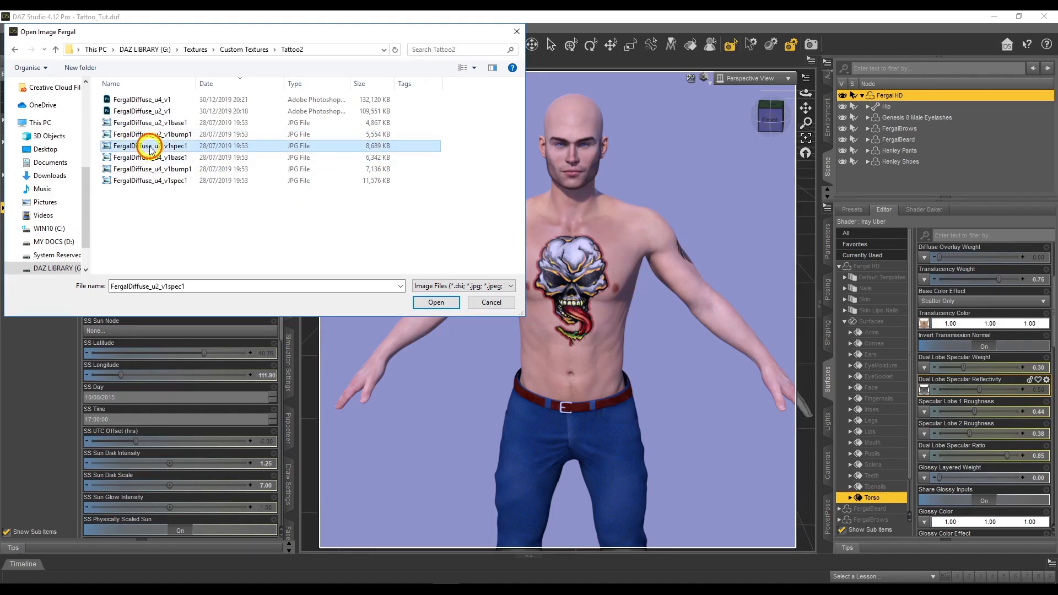
pyautogui.doubleClick(150, 149)
# Step: Load FergalDiffuse_u2_v1bump1 from the Tattoo2 folder as the Torso's Base Bump map
pyautogui.scroll(-8, 964, 347)
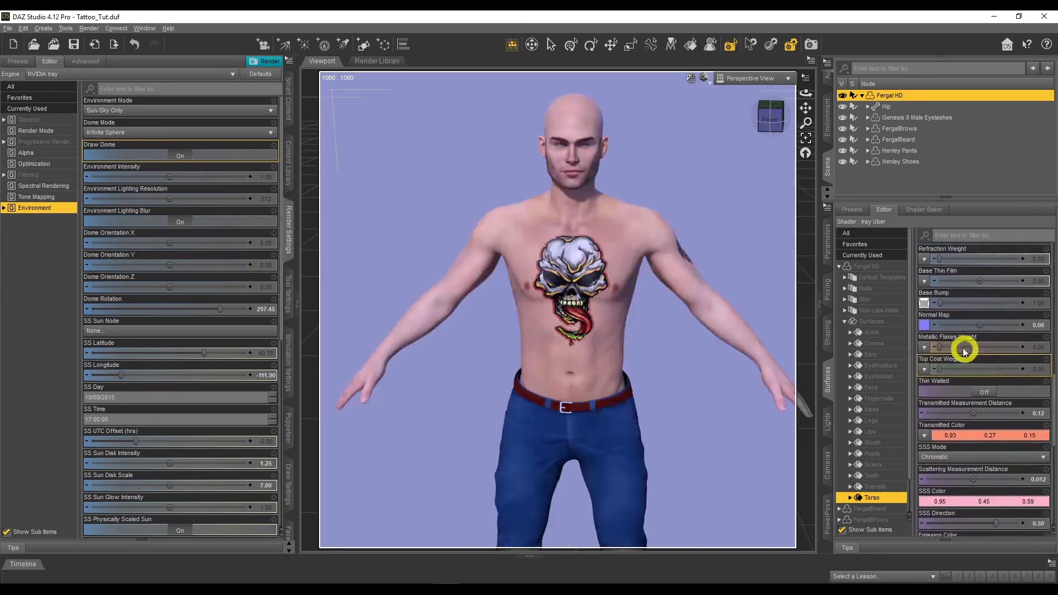
pyautogui.click(926, 303)
pyautogui.click(910, 170)
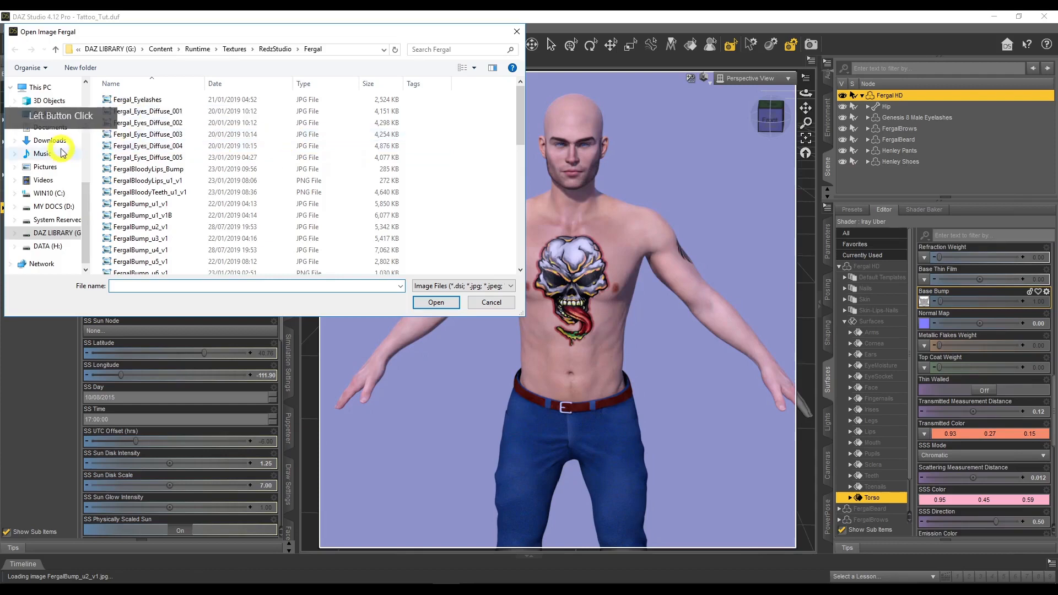
pyautogui.scroll(5, 62, 153)
pyautogui.click(48, 97)
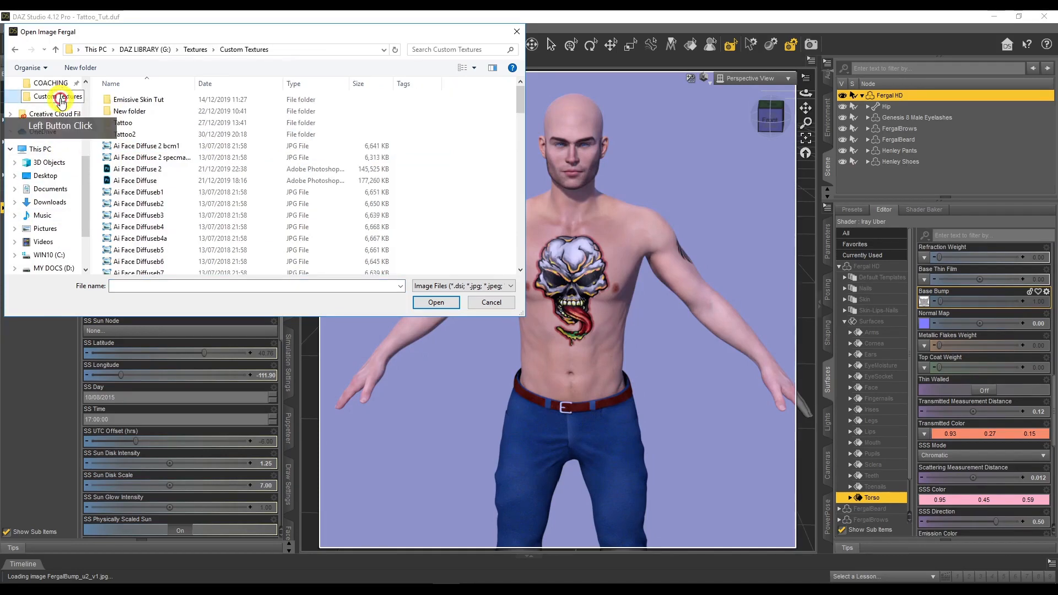
pyautogui.doubleClick(117, 134)
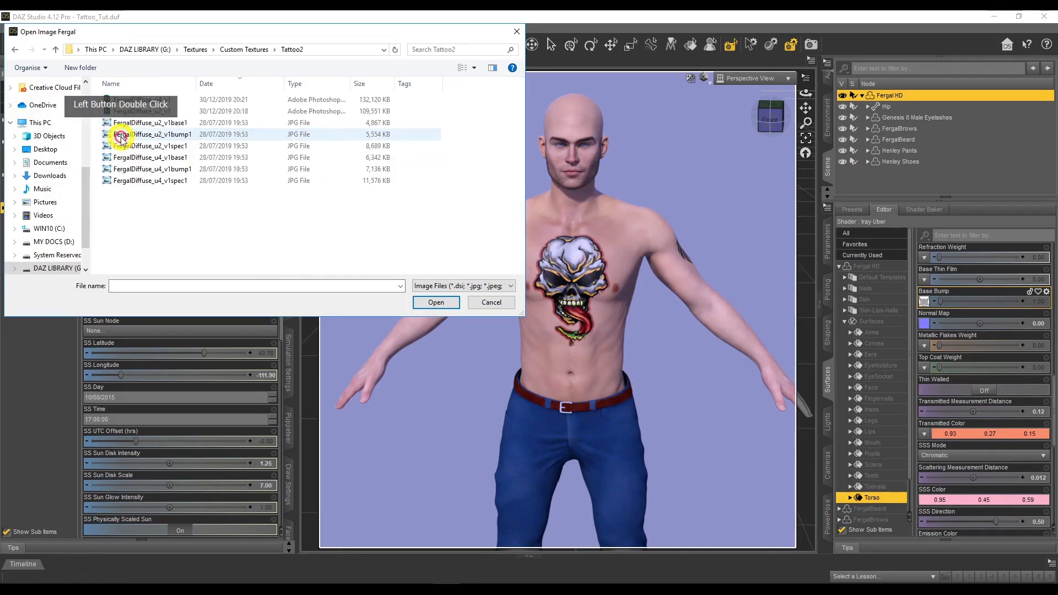
pyautogui.doubleClick(197, 79)
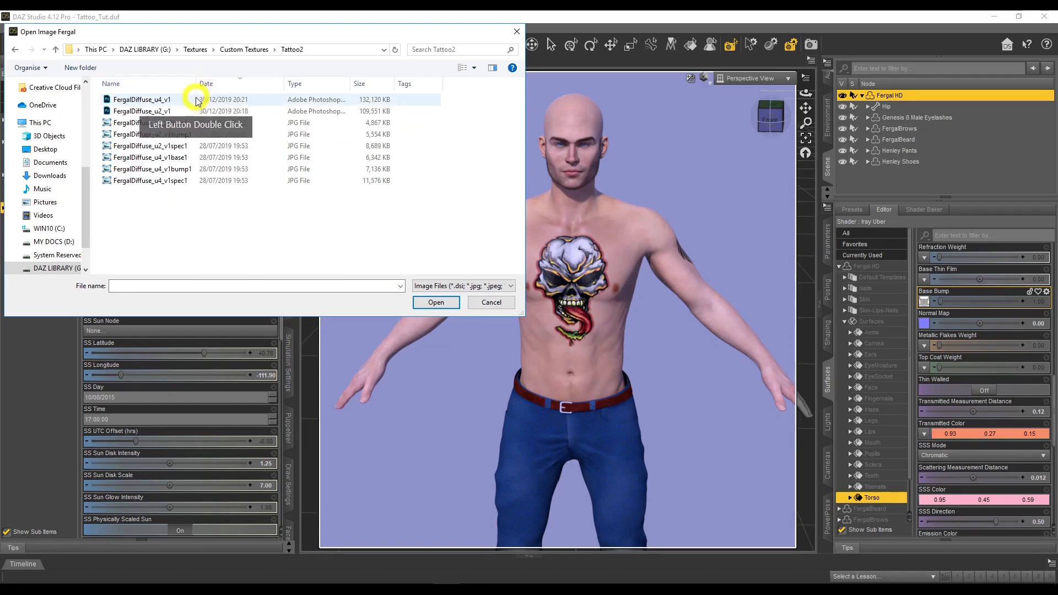
pyautogui.doubleClick(192, 148)
pyautogui.doubleClick(968, 357)
# Step: Examine the chest skull tattoo up close and check the Torso's assigned Base Bump and Specular Reflectivity maps
pyautogui.scroll(-6, 968, 357)
pyautogui.scroll(1, 968, 357)
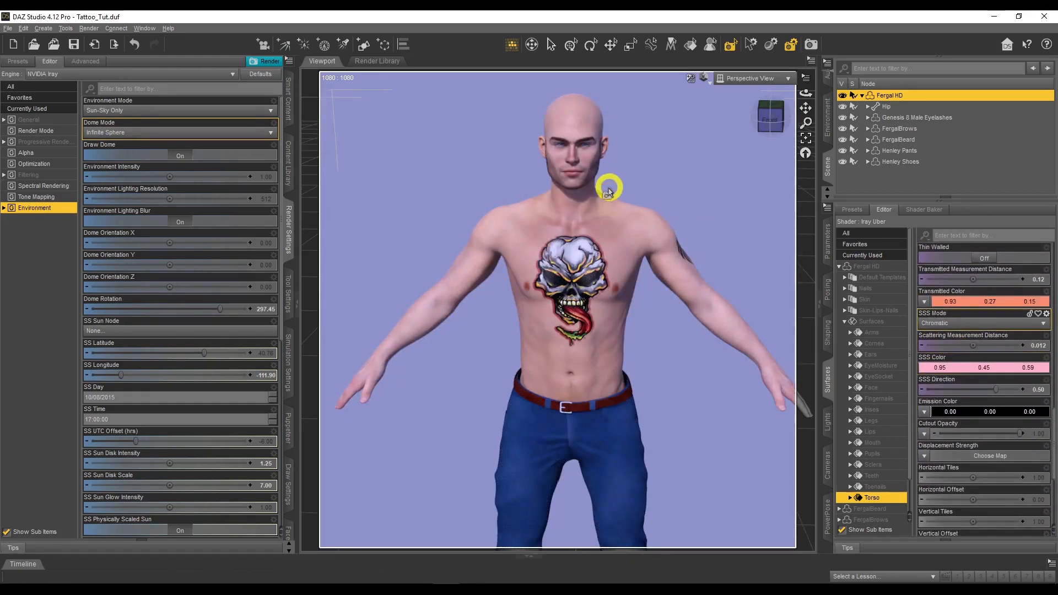
pyautogui.scroll(10, 609, 191)
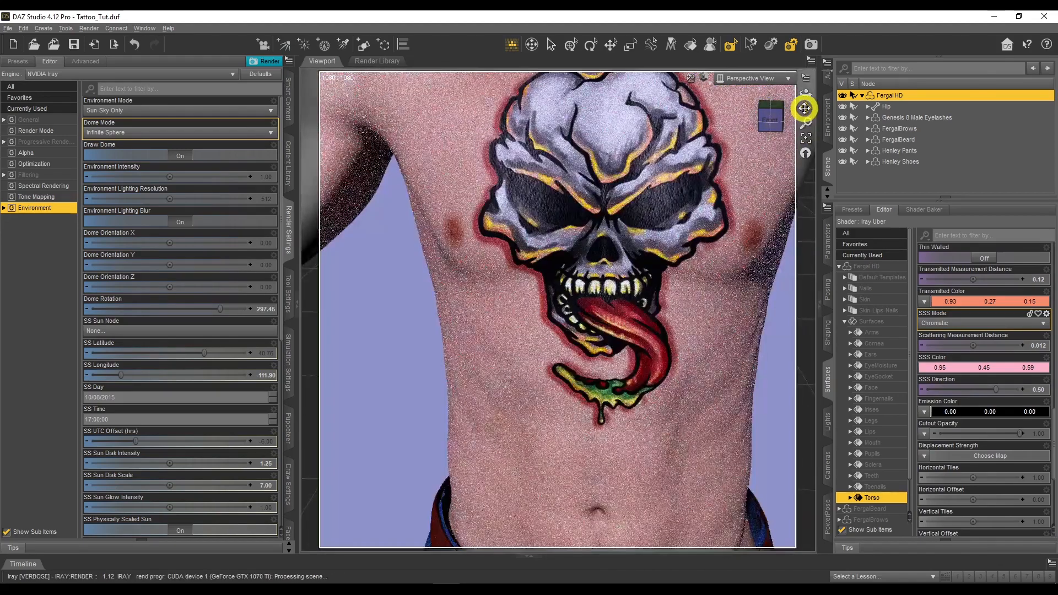
pyautogui.moveTo(805, 108); pyautogui.dragTo(800, 111)
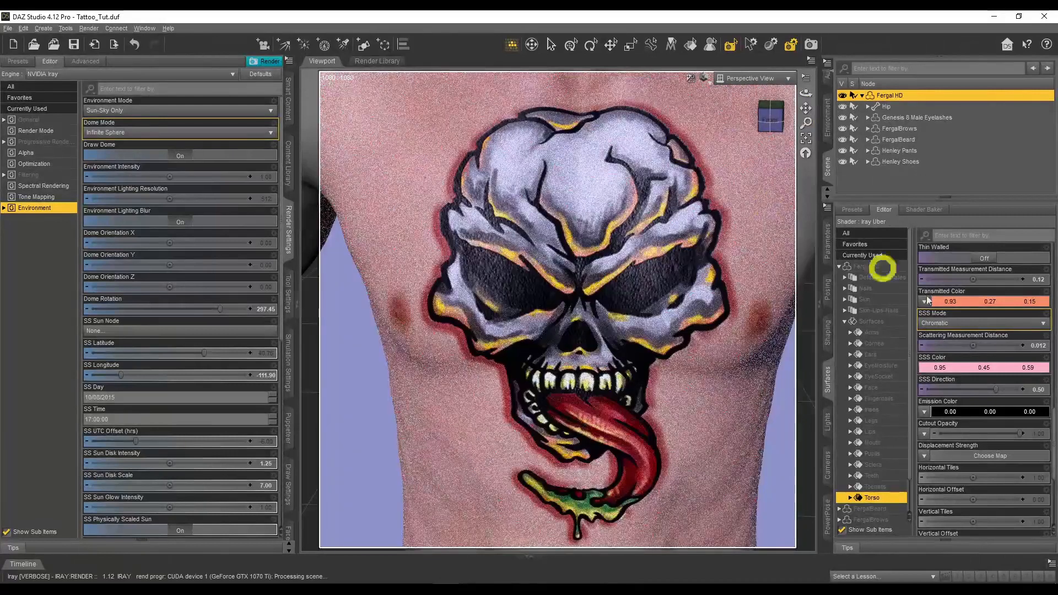
pyautogui.scroll(5, 1010, 347)
pyautogui.moveTo(924, 368)
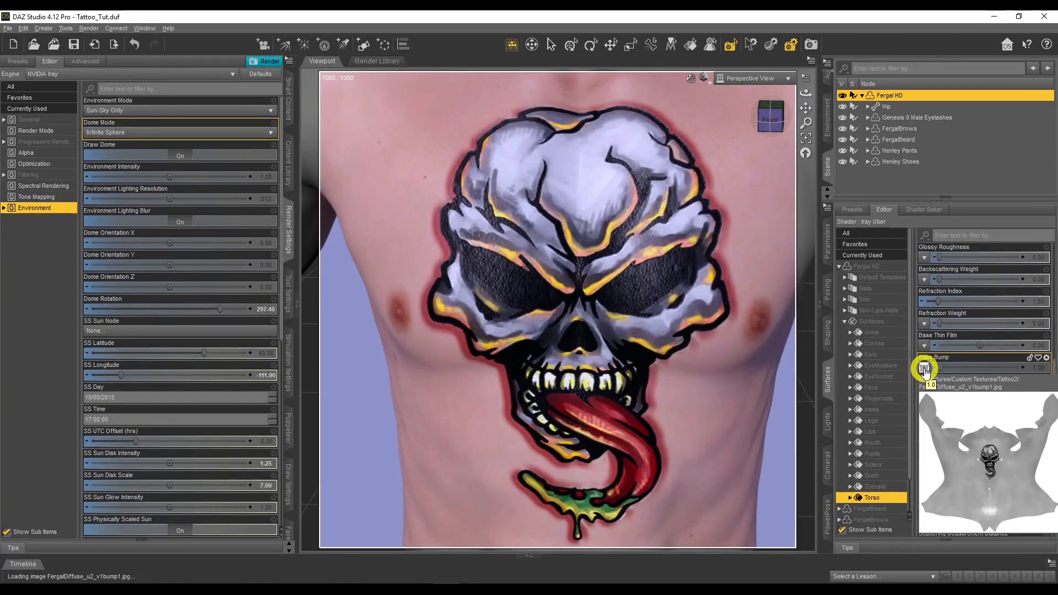
pyautogui.scroll(6, 925, 368)
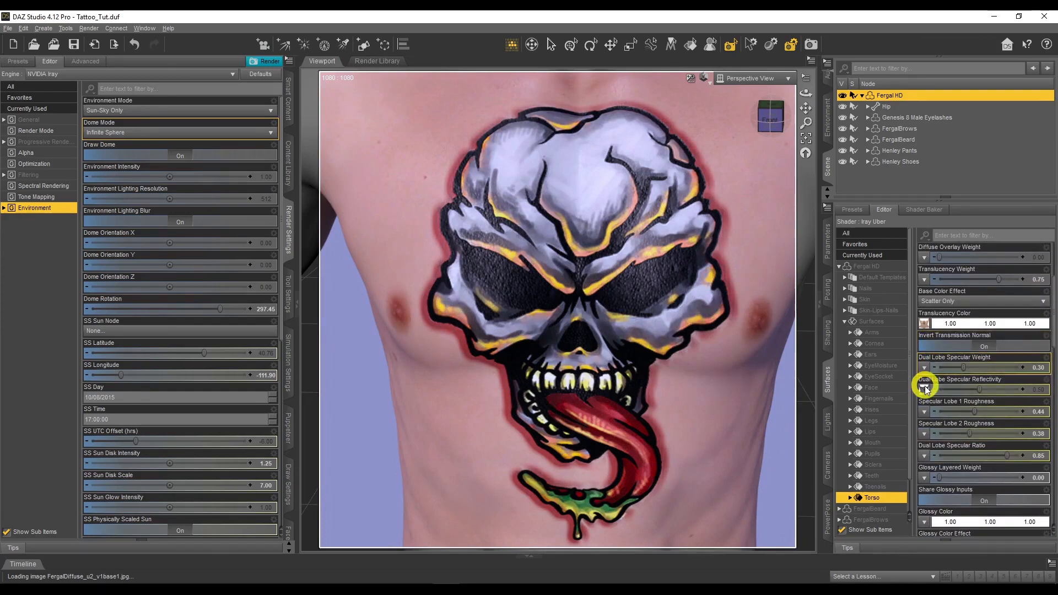
pyautogui.moveTo(926, 389)
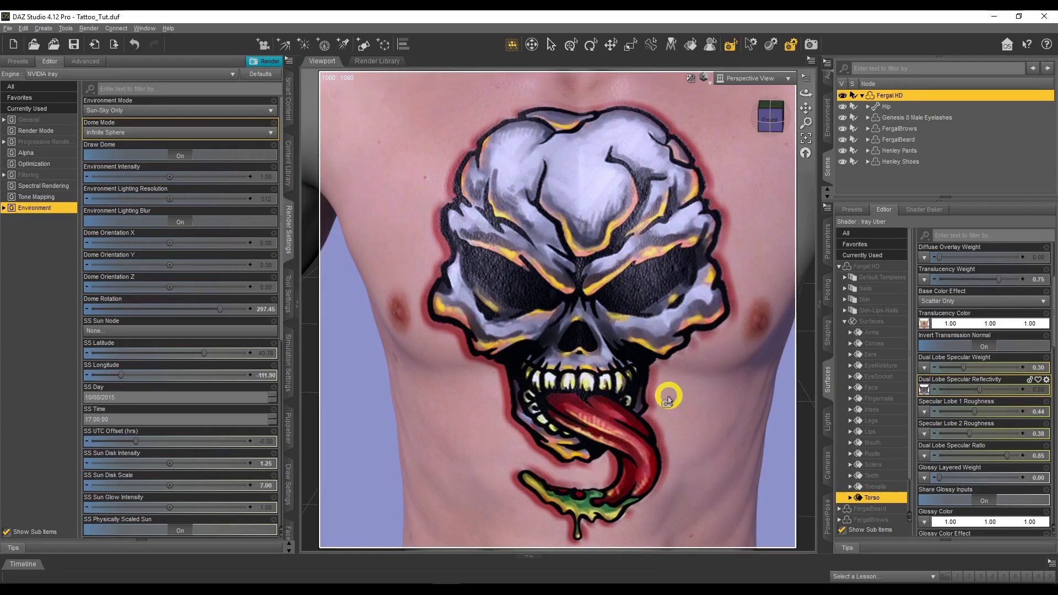
# Step: Assign FergalDiffuse_u2_v1bump1.jpg as the Torso's displacement map and set the Displacement Strength to 0.20
pyautogui.scroll(-10, 669, 395)
pyautogui.scroll(5, 670, 397)
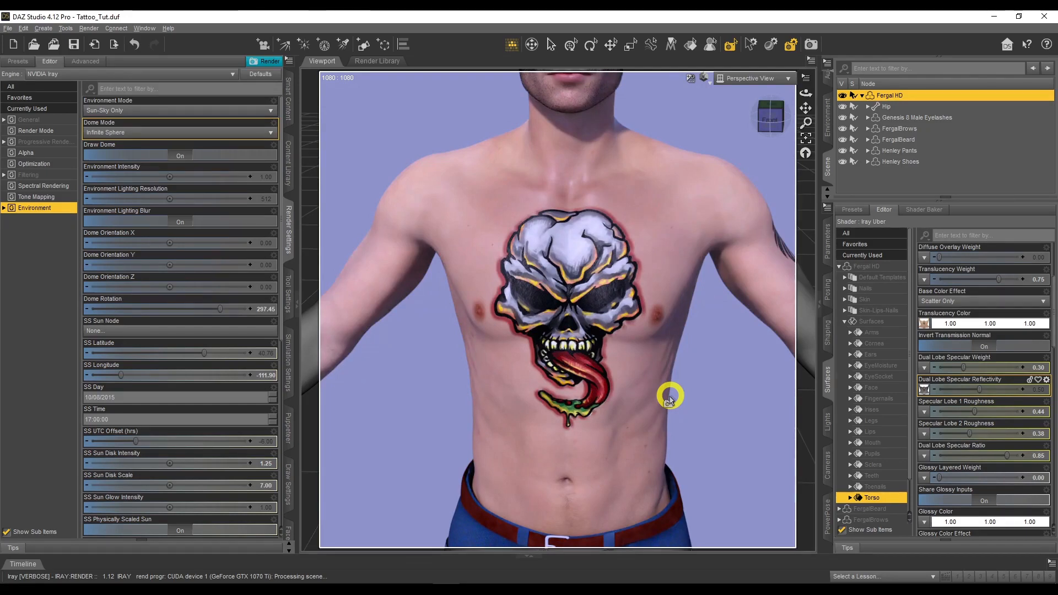
pyautogui.scroll(-5, 999, 432)
pyautogui.scroll(-10, 999, 433)
pyautogui.scroll(-5, 988, 434)
pyautogui.click(924, 389)
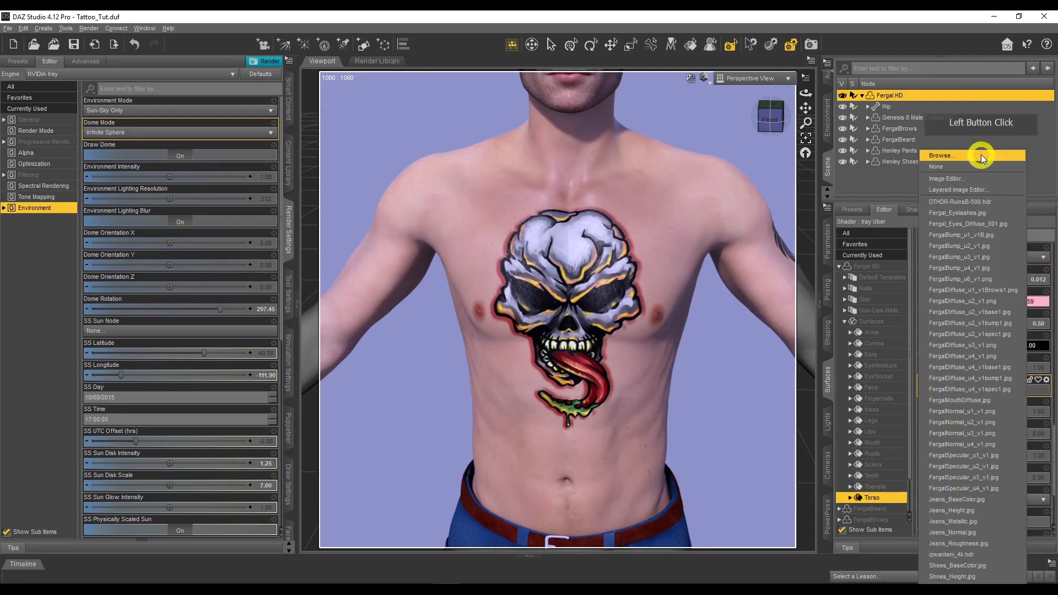
pyautogui.click(991, 323)
pyautogui.click(1038, 390)
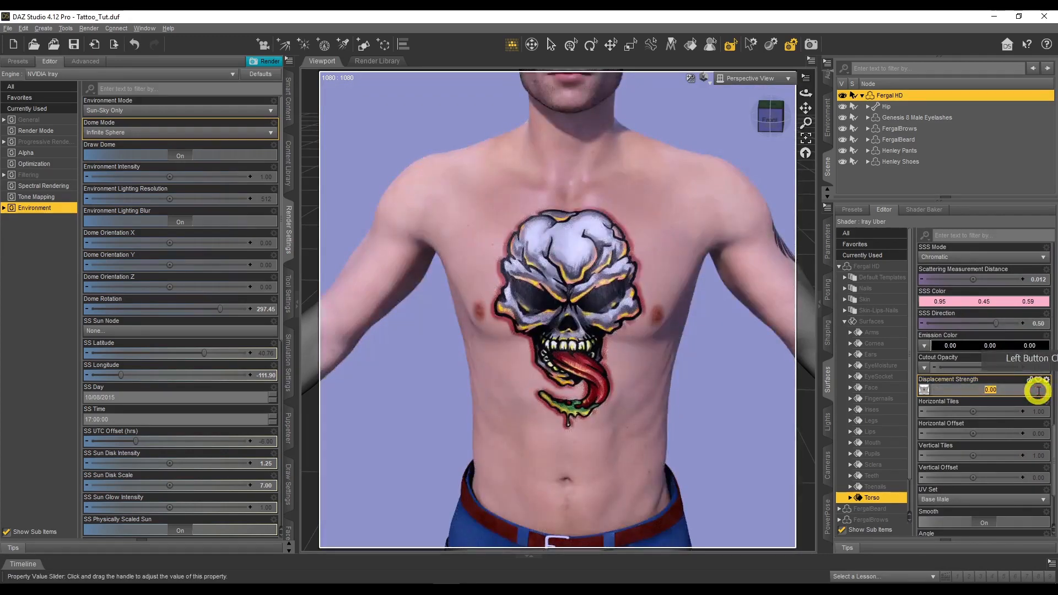
pyautogui.write('0.2')
pyautogui.press('Return')
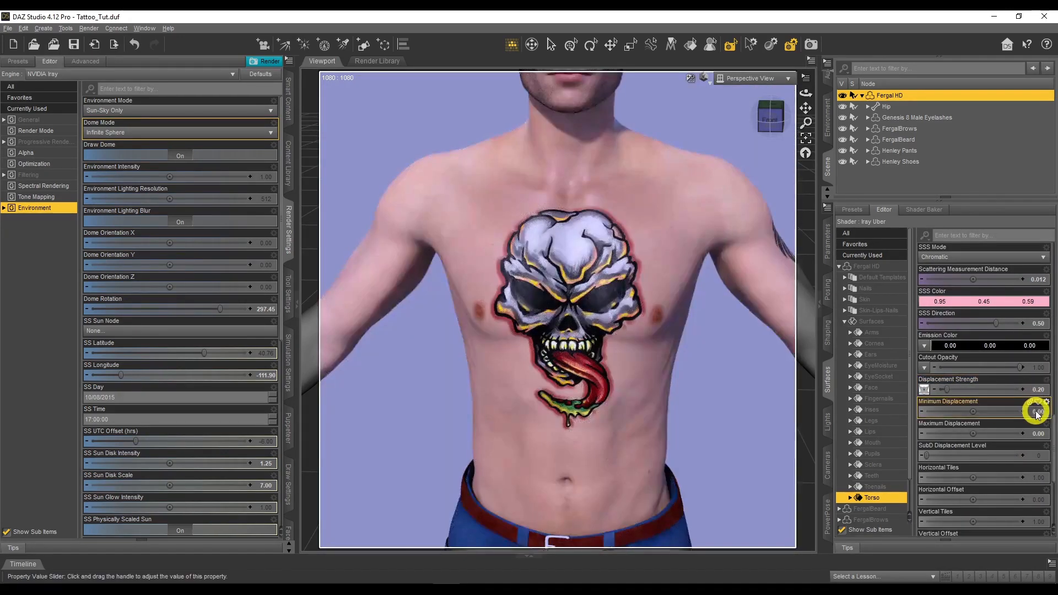
# Step: Set the Torso's Minimum Displacement to -0.10 and its Maximum Displacement to 0.10
pyautogui.click(1036, 412)
pyautogui.write('-0')
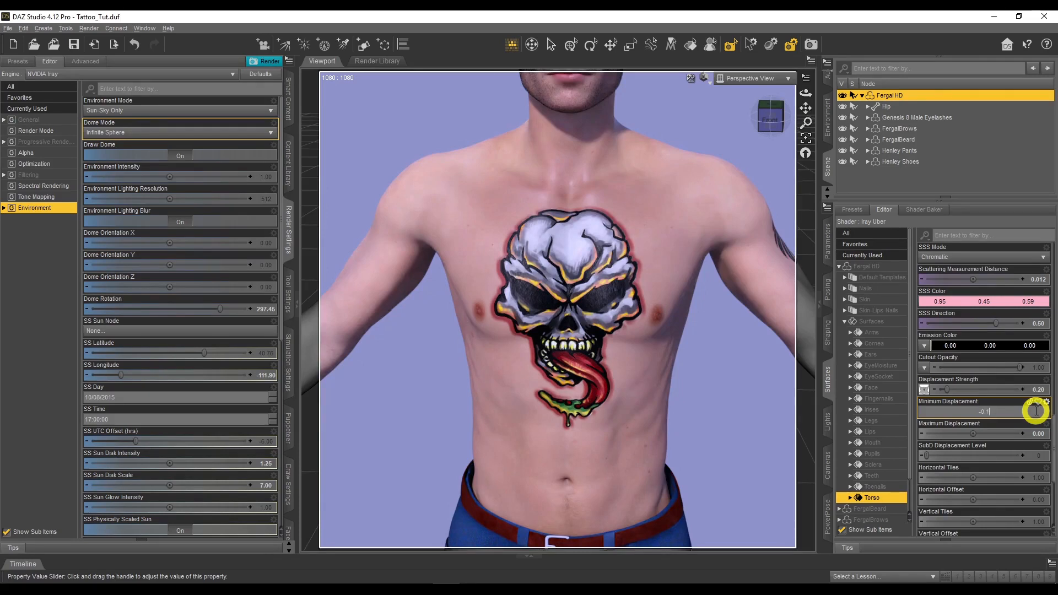
pyautogui.write('.1')
pyautogui.press('Return')
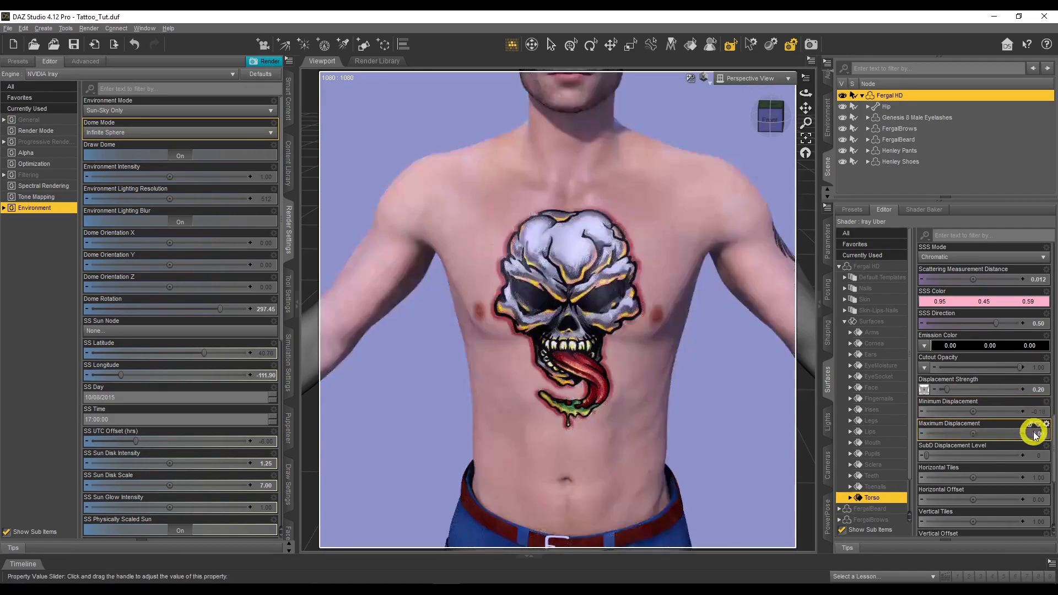
pyautogui.click(1035, 434)
pyautogui.write('0.1')
pyautogui.press('Return')
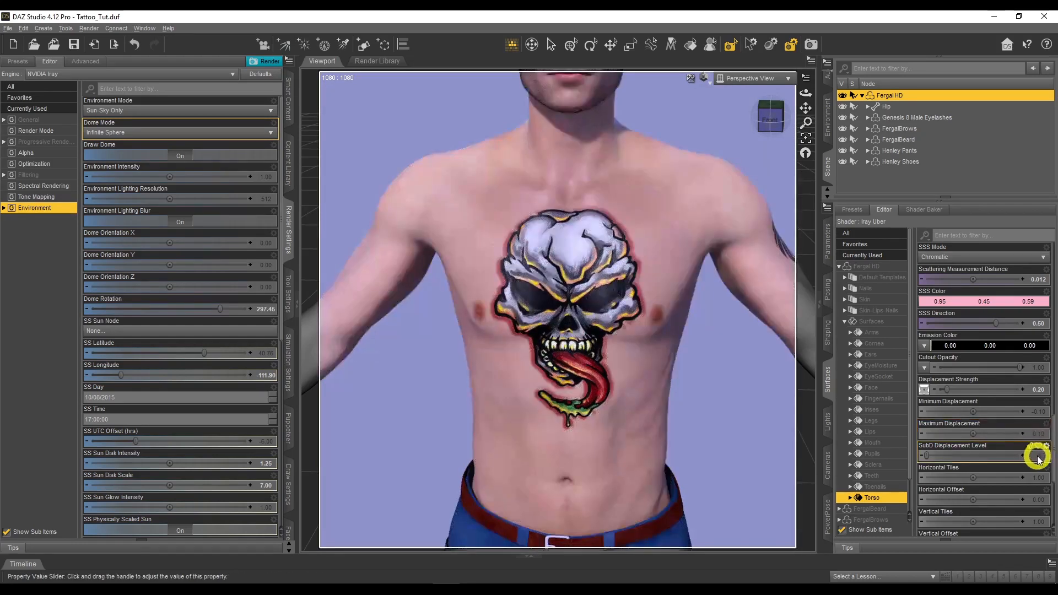
# Step: Set the Torso's SubD Displacement Level to 2 and check its Normal Map
pyautogui.click(1039, 456)
pyautogui.write('2')
pyautogui.press('Return')
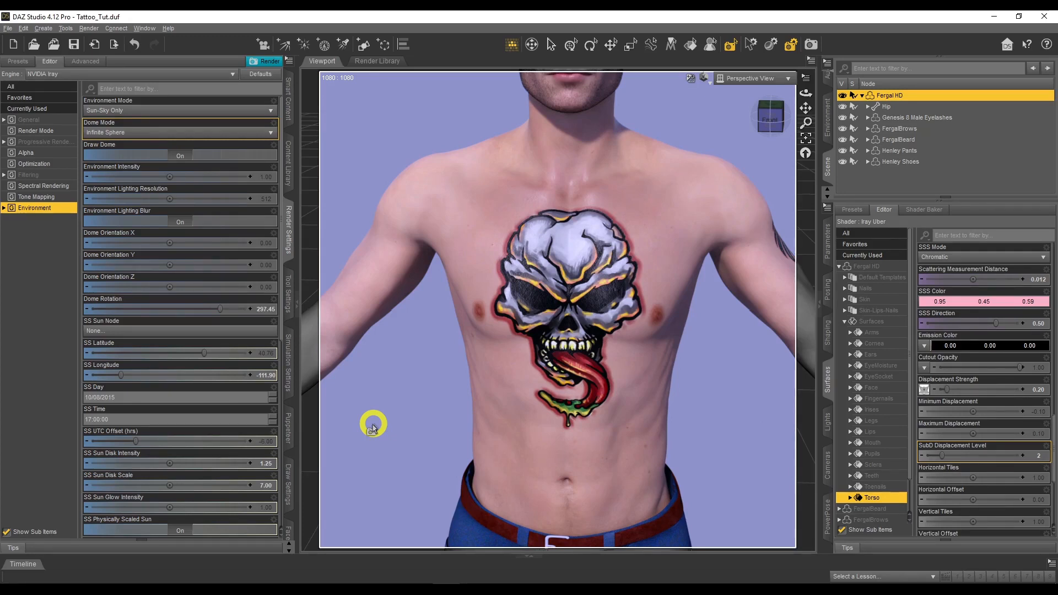
pyautogui.scroll(5, 954, 361)
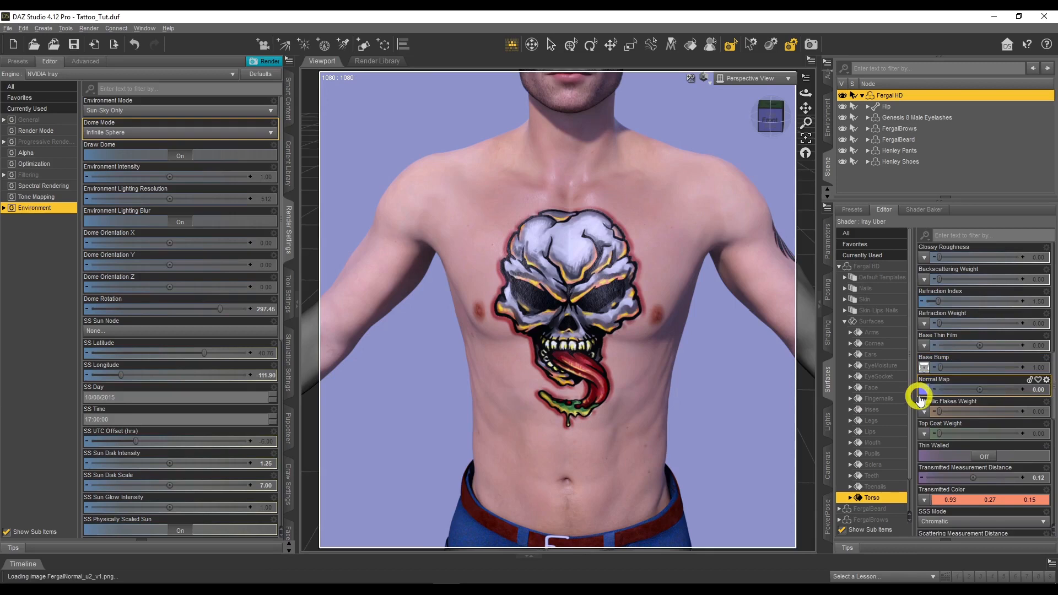
pyautogui.moveTo(926, 391)
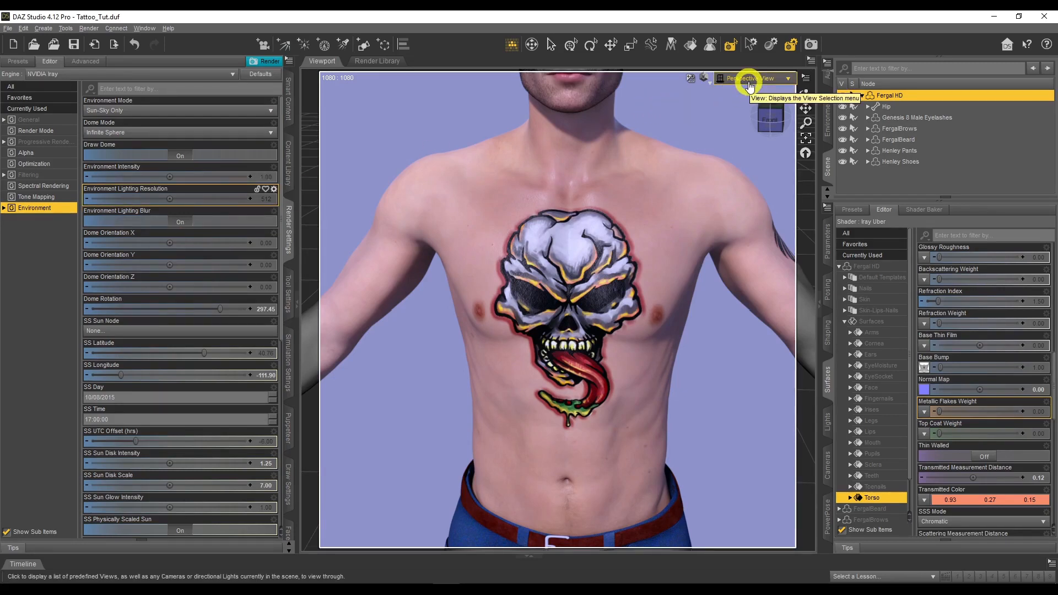
# Step: Create a new camera that copies the active Perspective View and look through it in the viewport
pyautogui.click(43, 28)
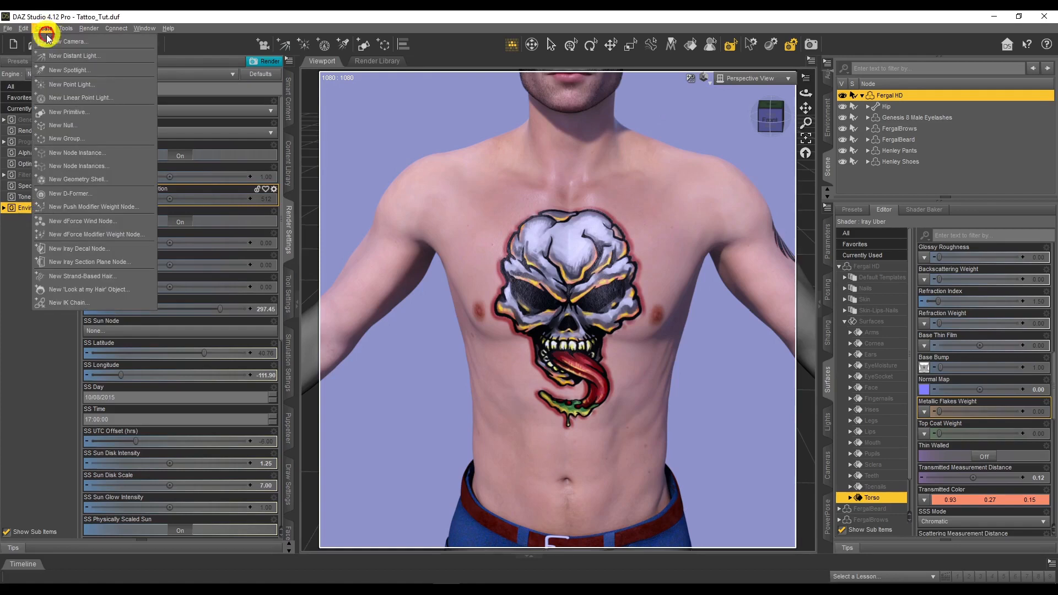
pyautogui.click(149, 80)
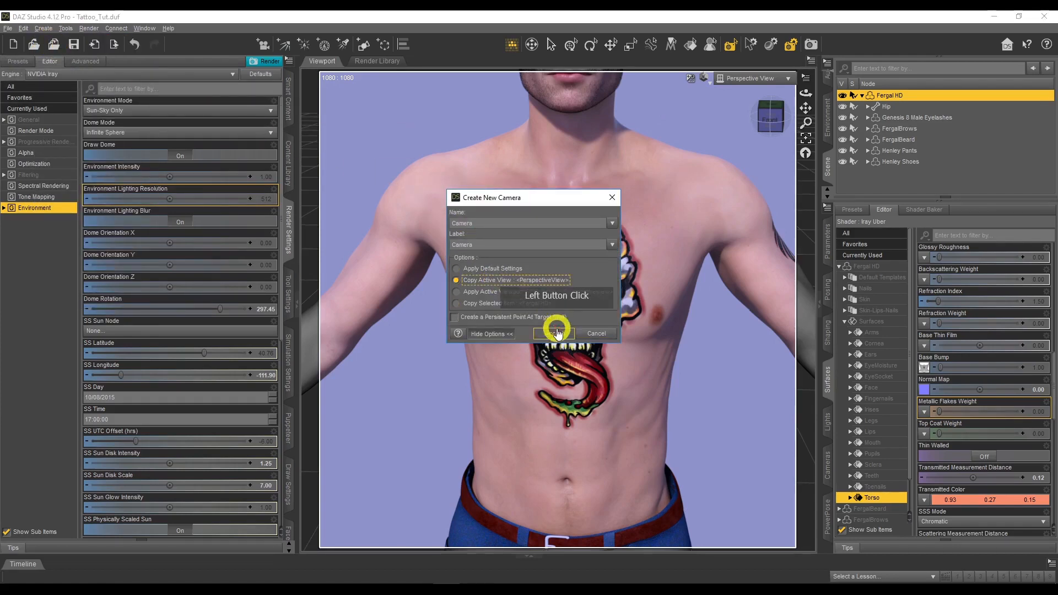
pyautogui.click(554, 334)
pyautogui.click(749, 78)
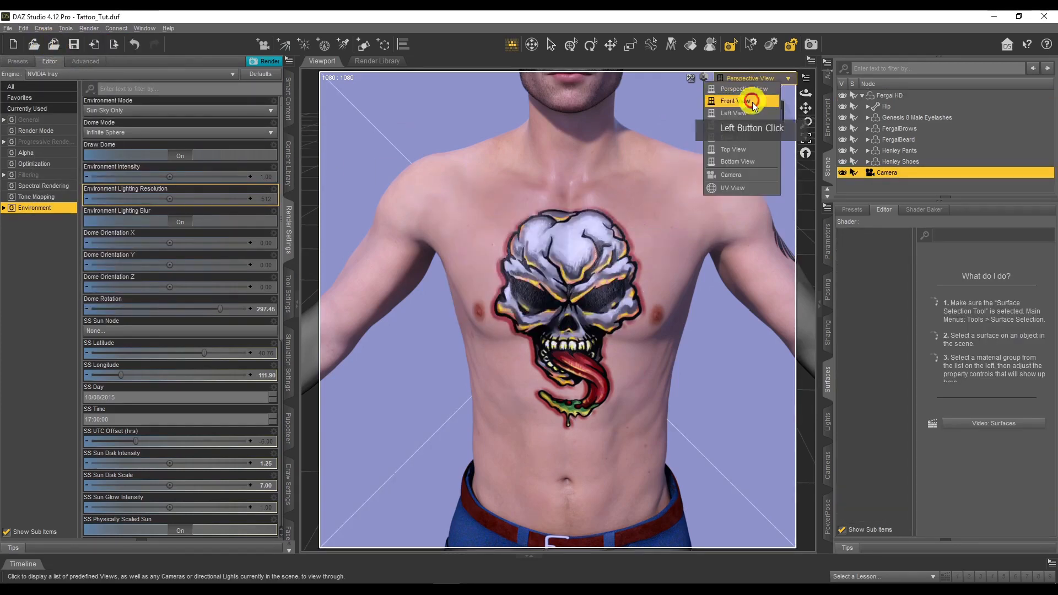
pyautogui.click(753, 173)
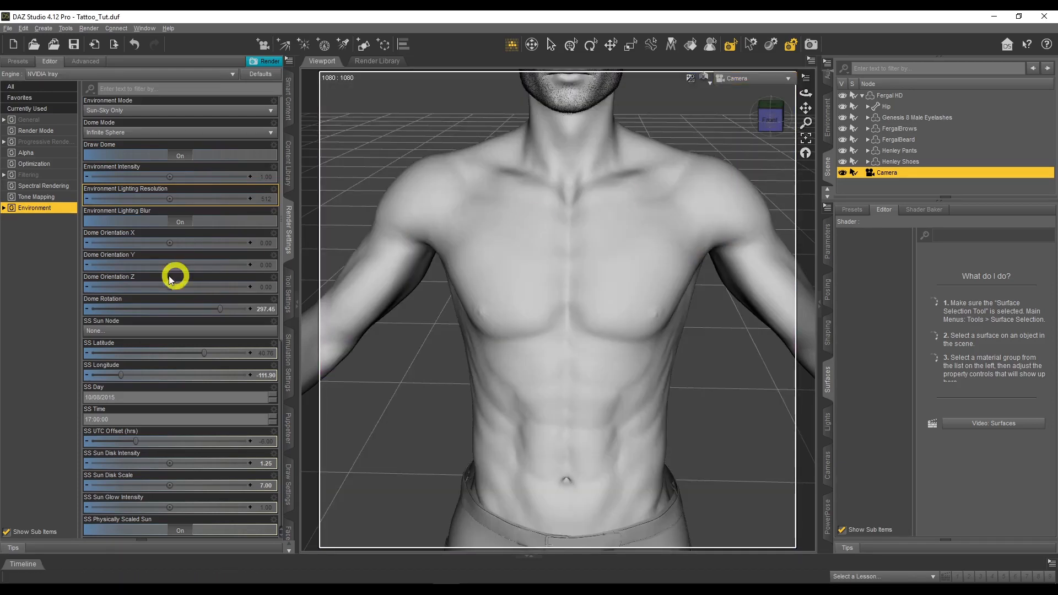
# Step: In the Environment render settings, set the SS Time to 14:00:00 and the Dome Rotation to 269.36
pyautogui.click(50, 120)
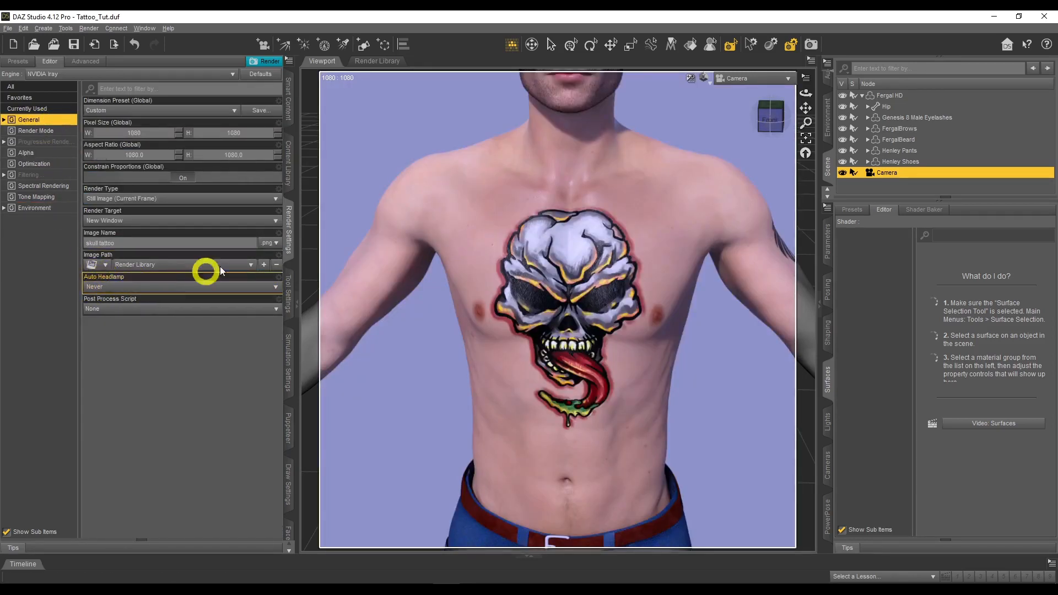
pyautogui.click(43, 211)
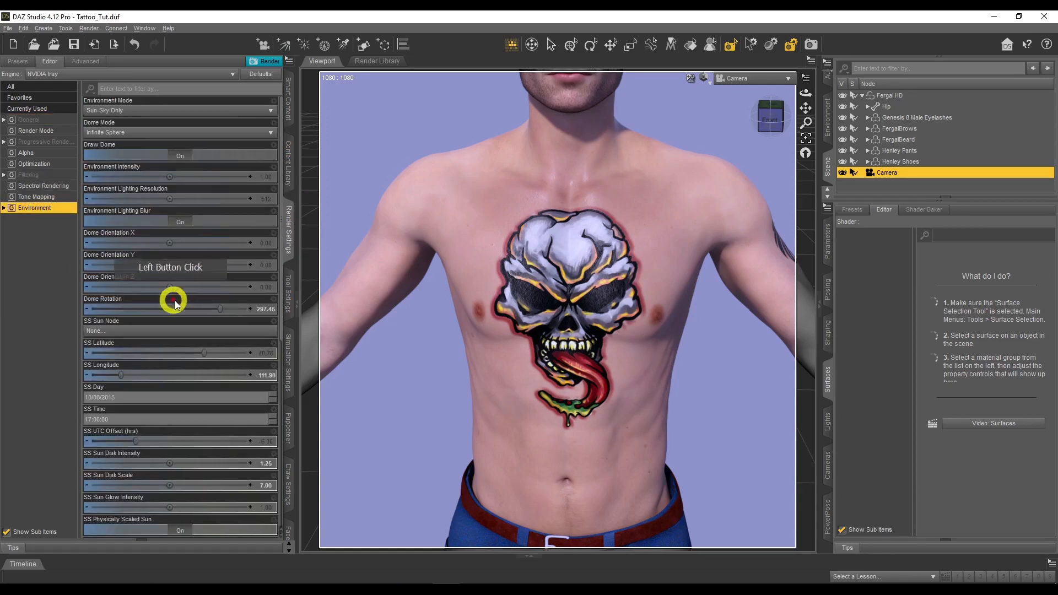
pyautogui.moveTo(219, 308); pyautogui.dragTo(180, 308)
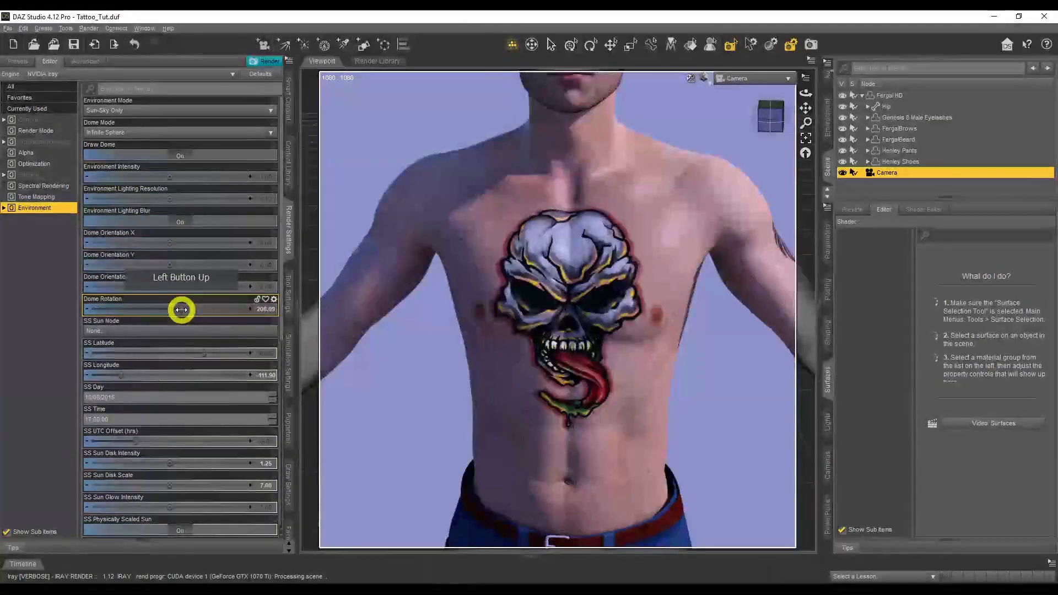
pyautogui.click(272, 422)
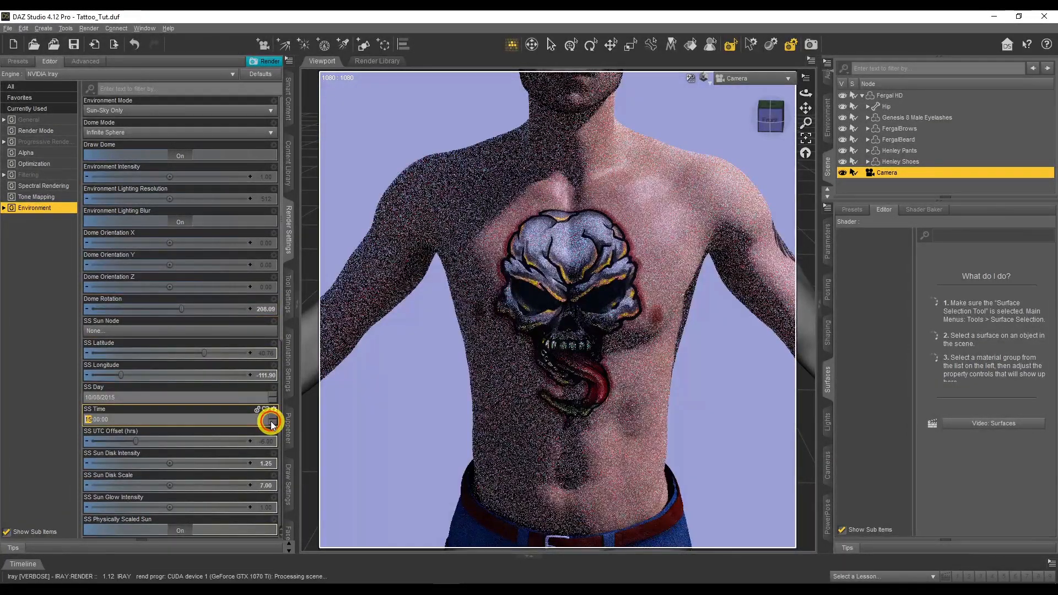
pyautogui.click(272, 423)
pyautogui.click(272, 423)
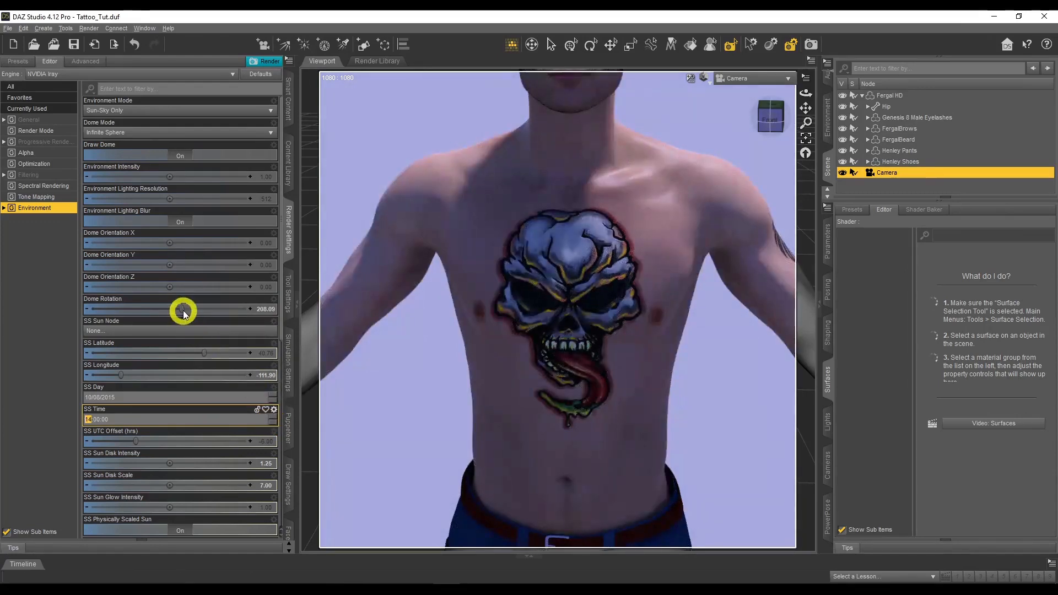
pyautogui.moveTo(181, 310); pyautogui.dragTo(207, 305)
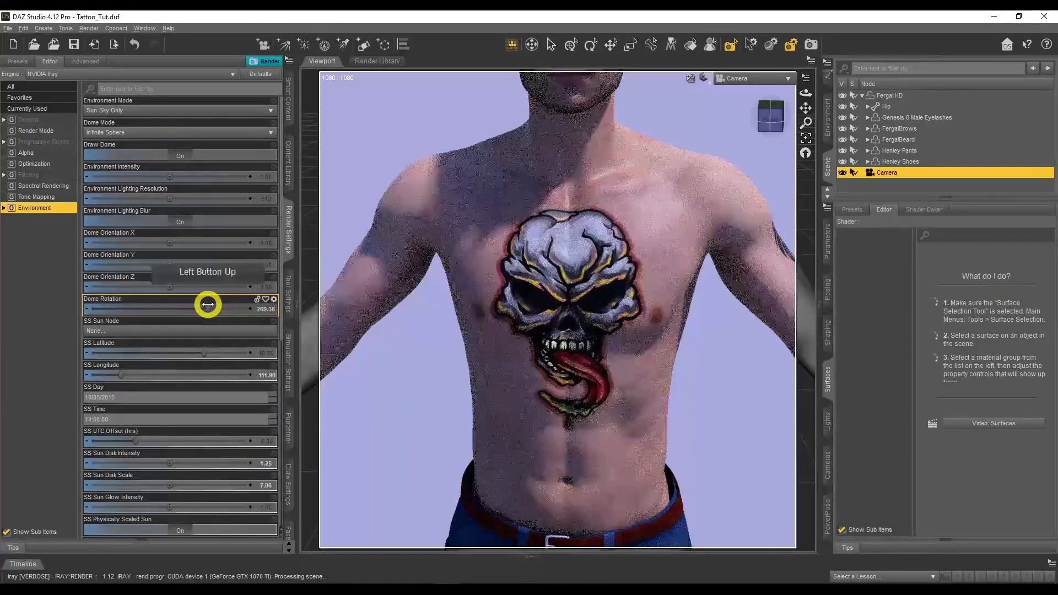
# Step: Inspect the chest skull tattoo up close and set the SS Sun Disk Intensity to 2.00
pyautogui.scroll(5, 685, 272)
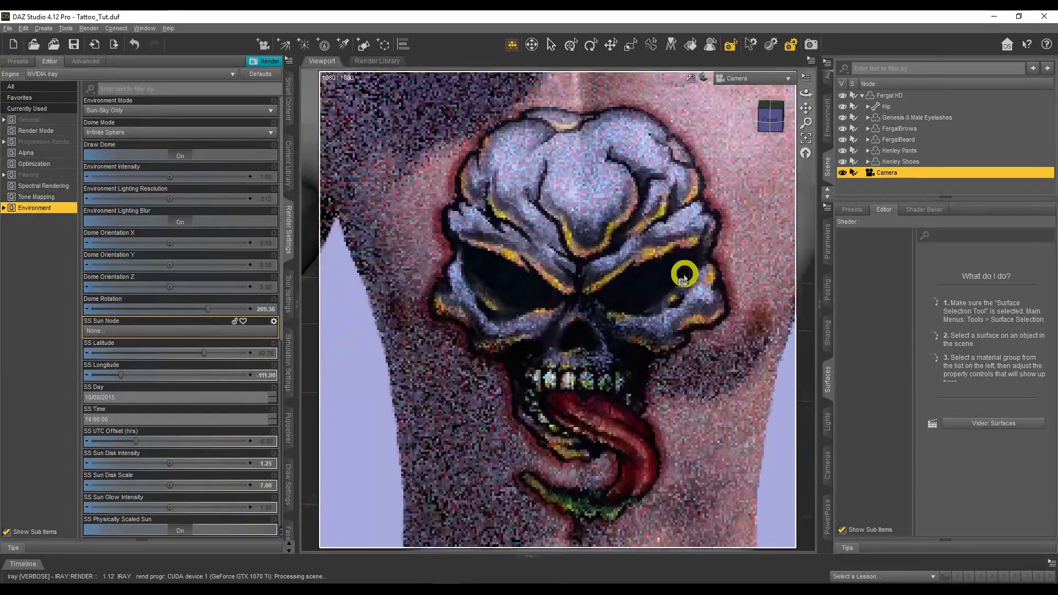
pyautogui.click(805, 107)
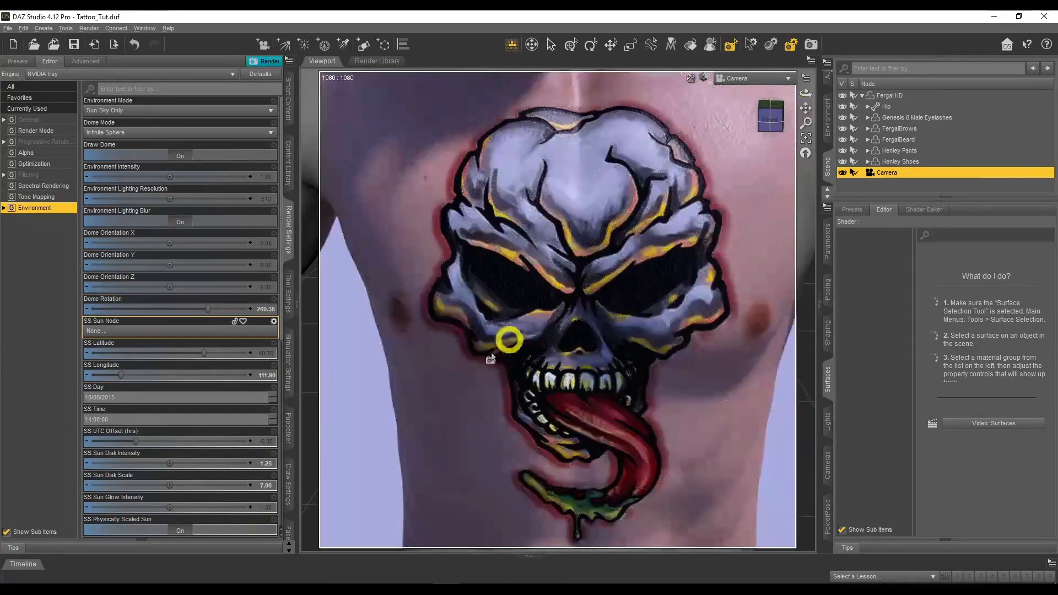
pyautogui.click(266, 463)
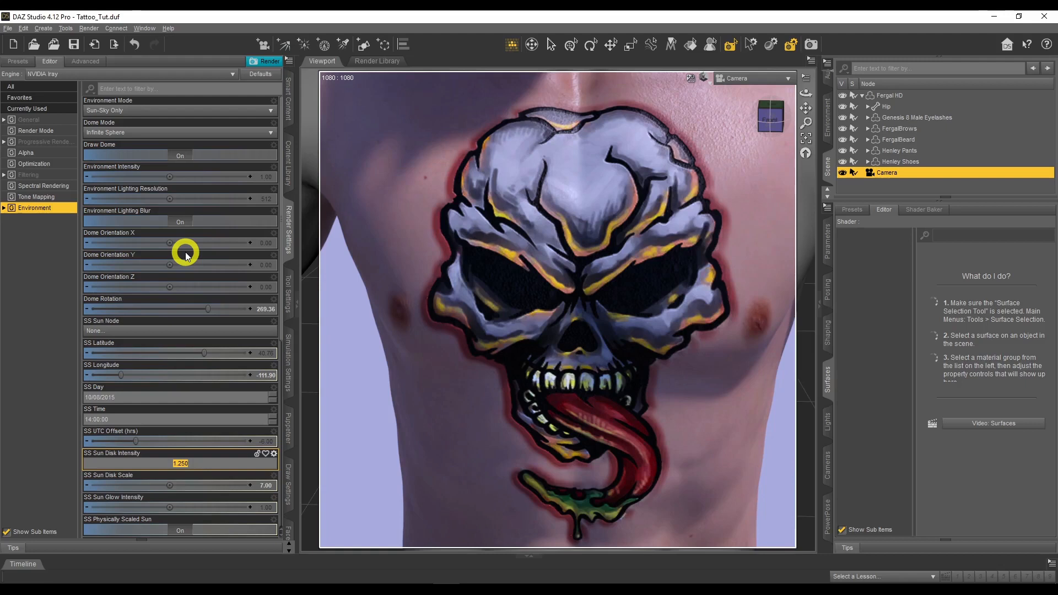
pyautogui.write('2')
pyautogui.press('Return')
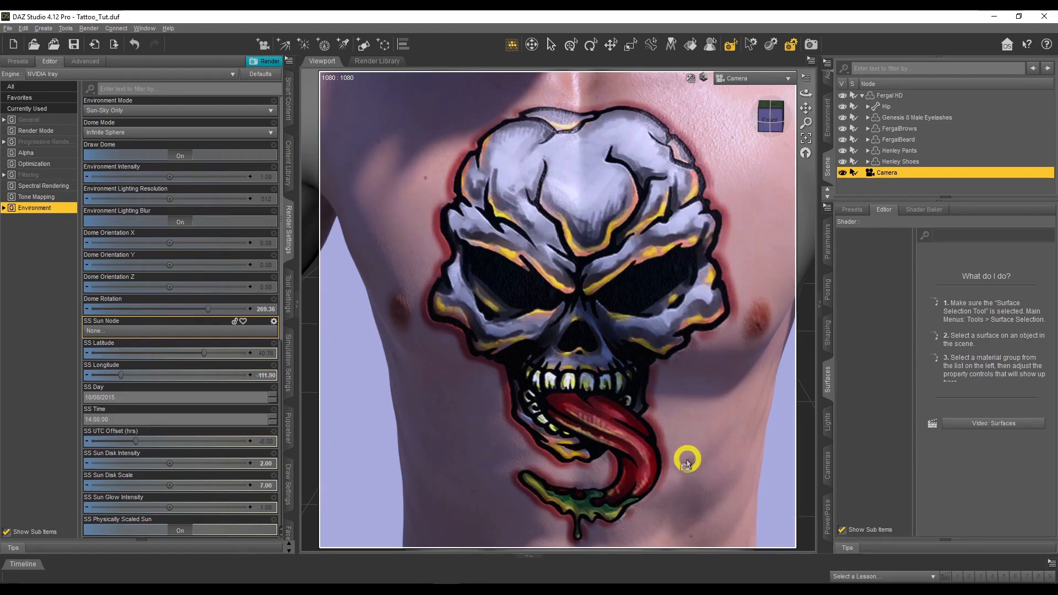
# Step: Pull the camera back to frame the character from the head down to the thighs
pyautogui.scroll(-2, 687, 462)
pyautogui.click(805, 96)
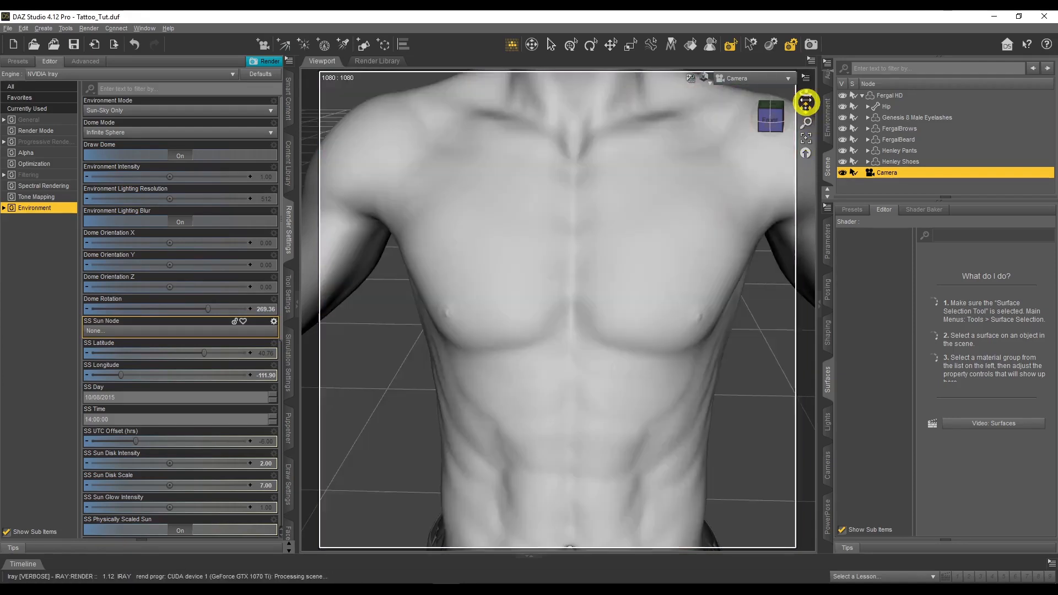
pyautogui.scroll(-3, 711, 329)
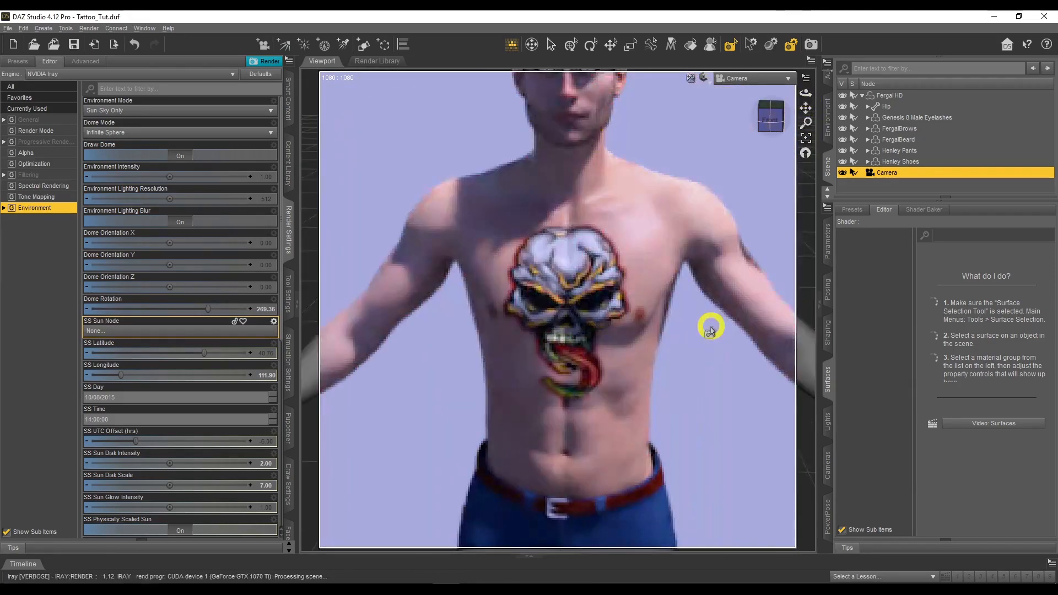
pyautogui.scroll(-2, 710, 329)
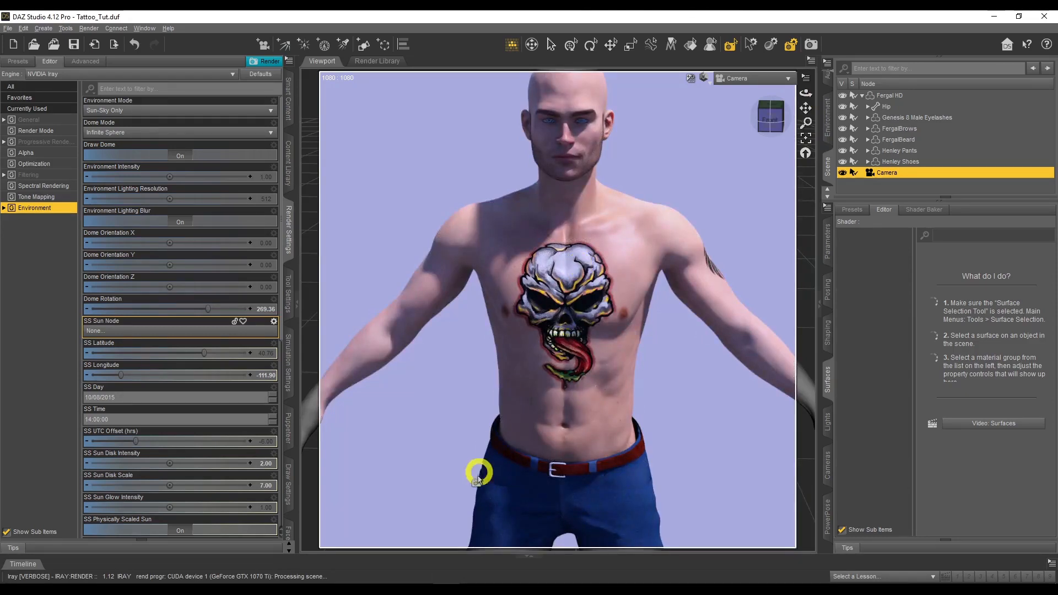
# Step: Switch to Photoshop and, in FergalDiffuse_u2_v1.psd, hide the bump group, collapse it and Spec, and show the base group
pyautogui.click(395, 583)
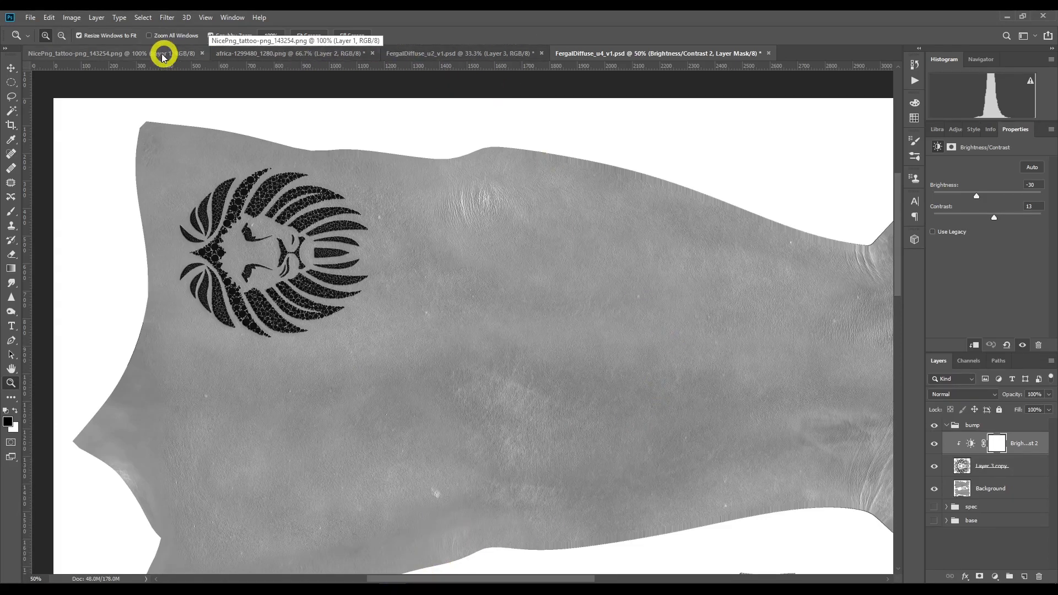
pyautogui.click(427, 53)
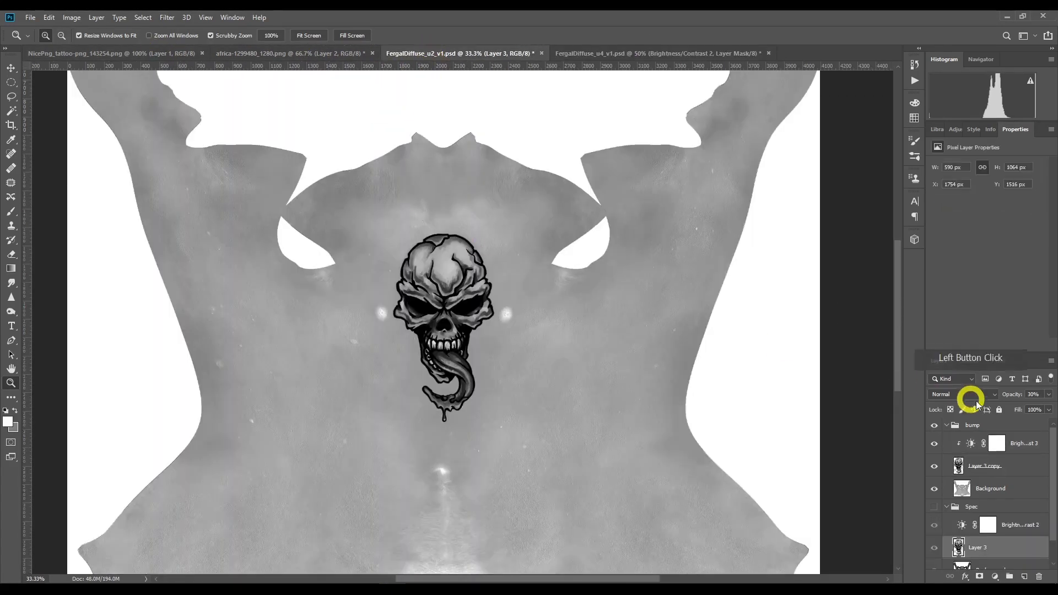
pyautogui.click(935, 426)
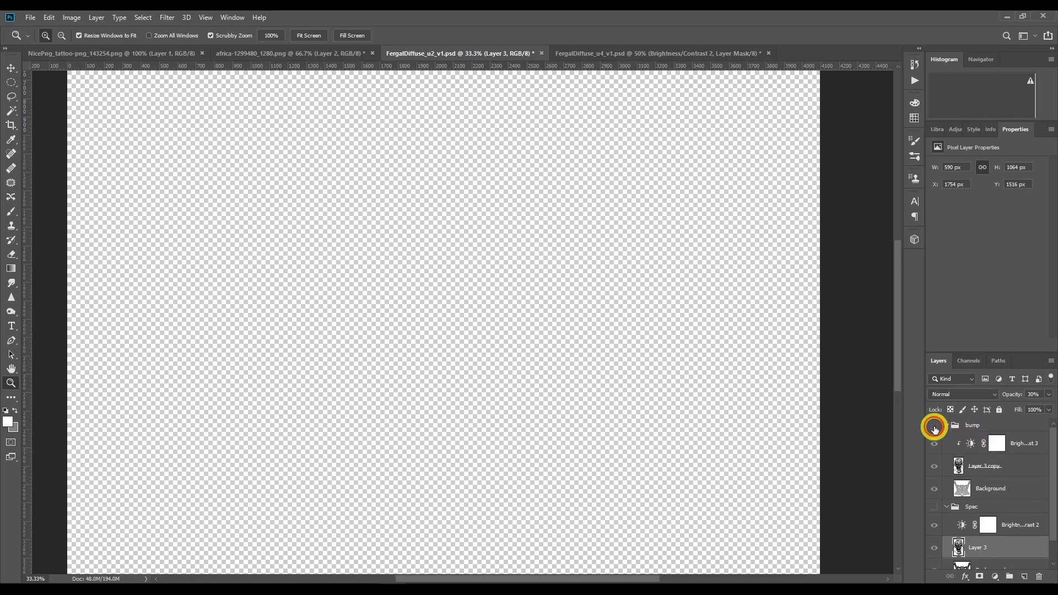
pyautogui.click(947, 428)
pyautogui.click(942, 441)
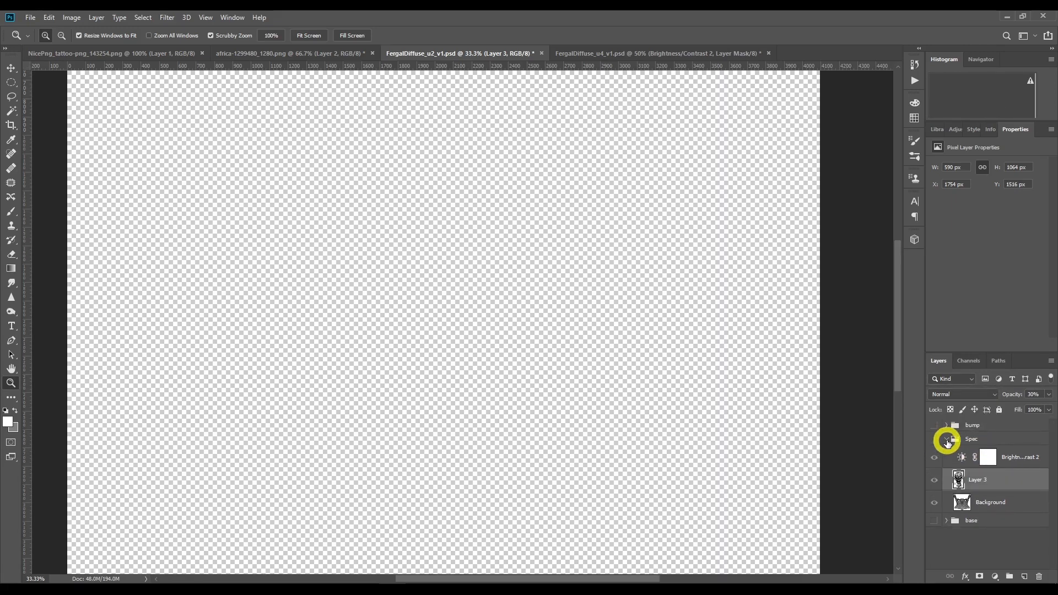
pyautogui.click(947, 441)
pyautogui.click(934, 453)
pyautogui.click(947, 452)
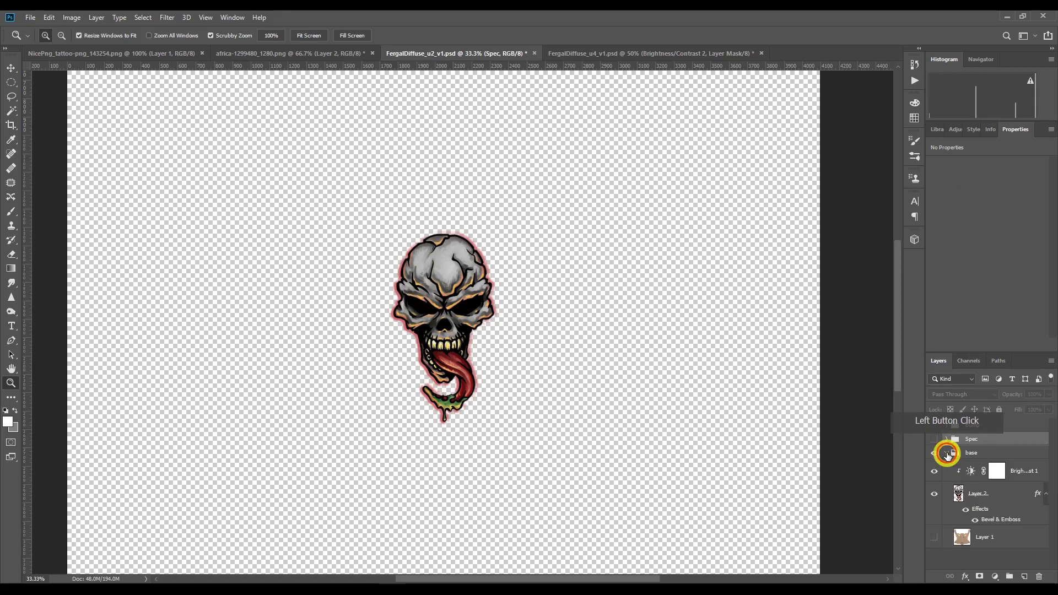
# Step: Darken the skull in the base group by setting its Brightness/Contrast adjustment's Brightness to -118
pyautogui.click(984, 504)
pyautogui.click(989, 497)
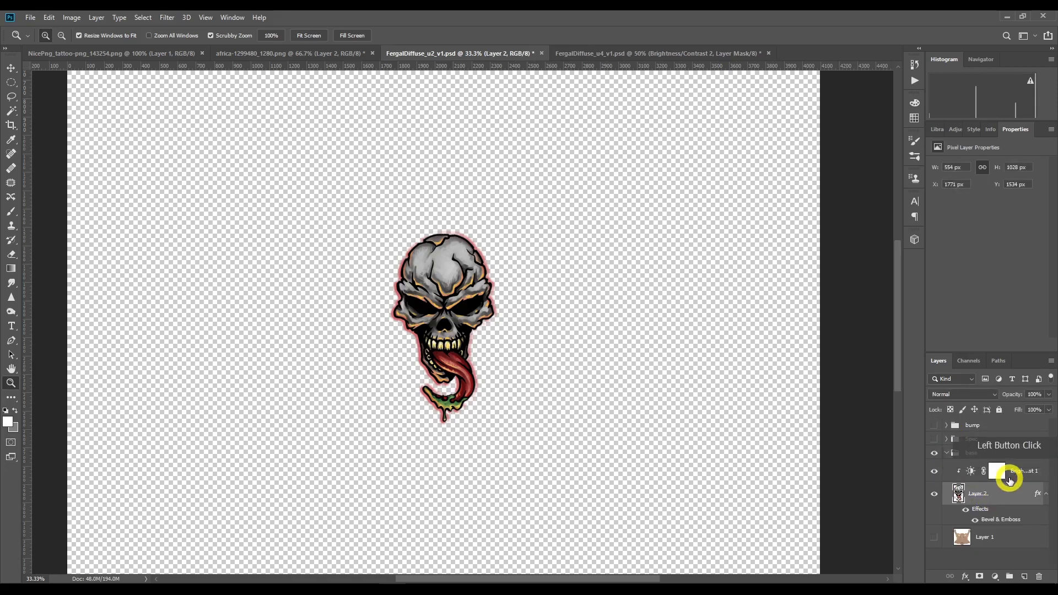
pyautogui.click(1017, 473)
pyautogui.click(976, 193)
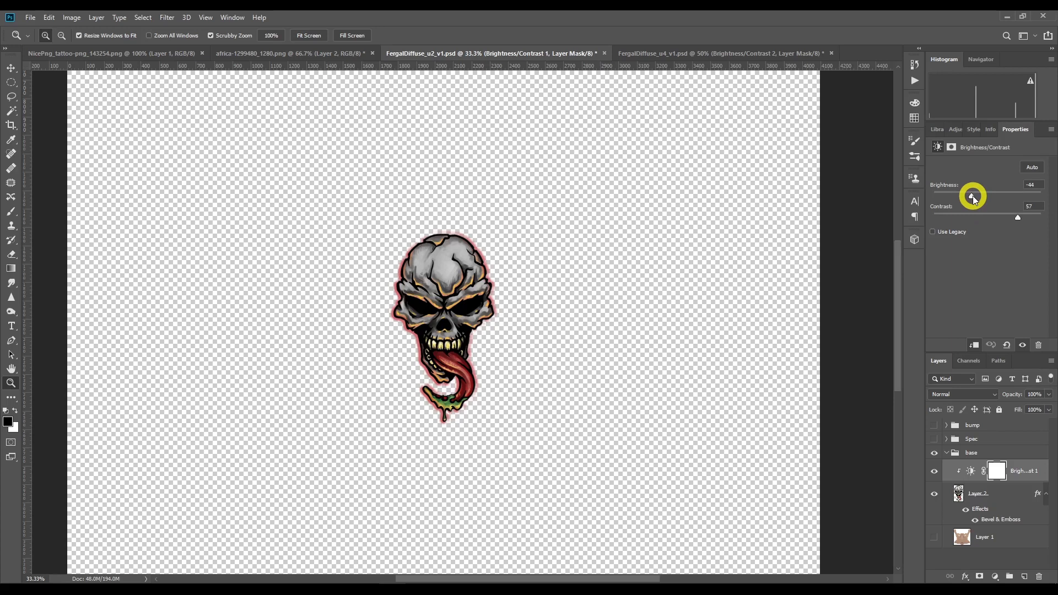
pyautogui.moveTo(971, 199); pyautogui.dragTo(950, 198)
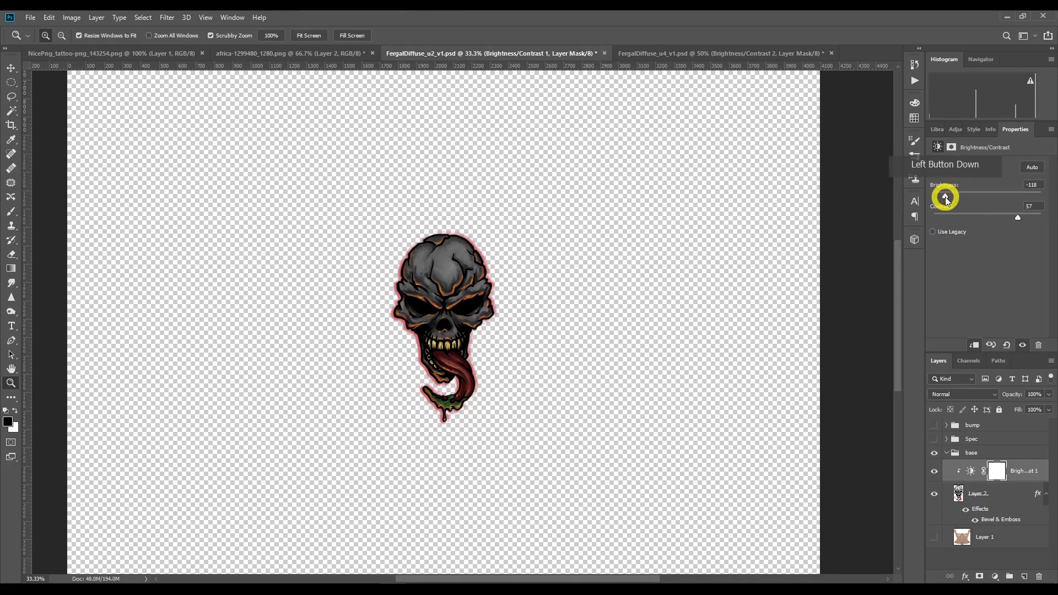
# Step: Switch to DAZ Studio, change the viewport's draw style to Texture Shaded, and return to Photoshop
pyautogui.click(32, 18)
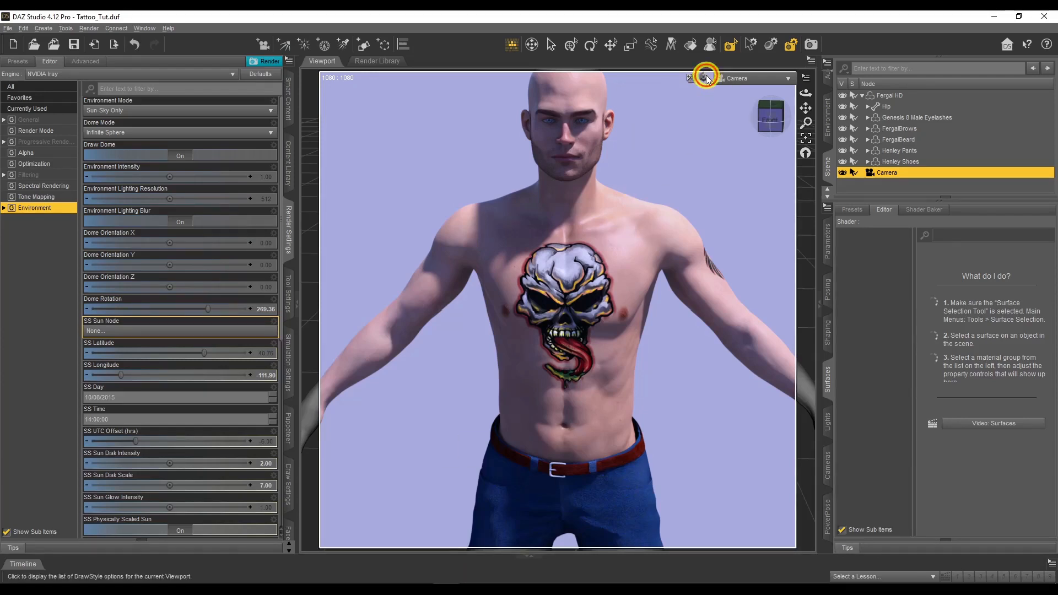
pyautogui.click(703, 75)
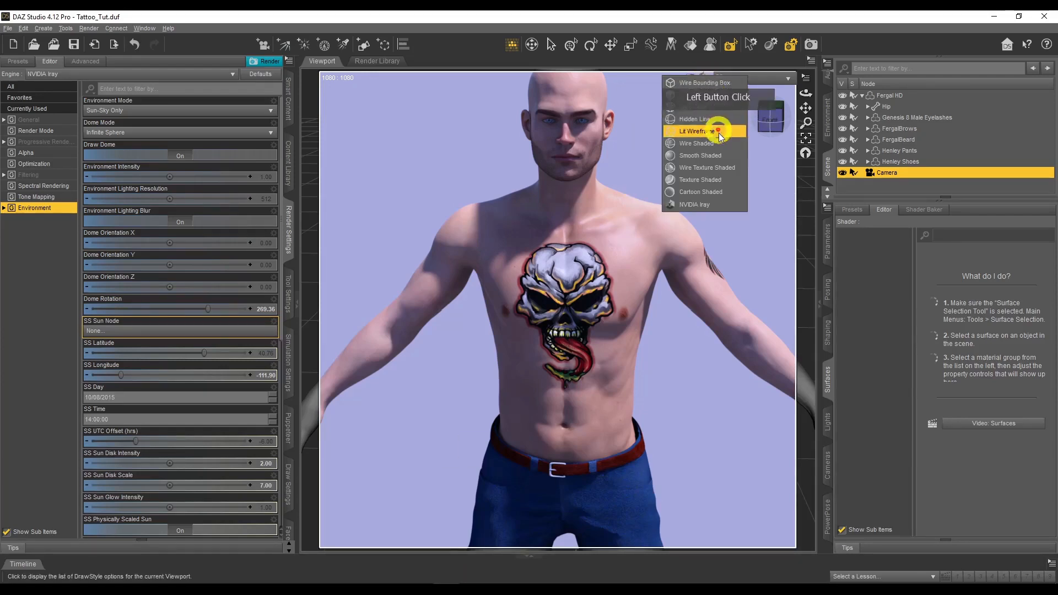
pyautogui.click(720, 182)
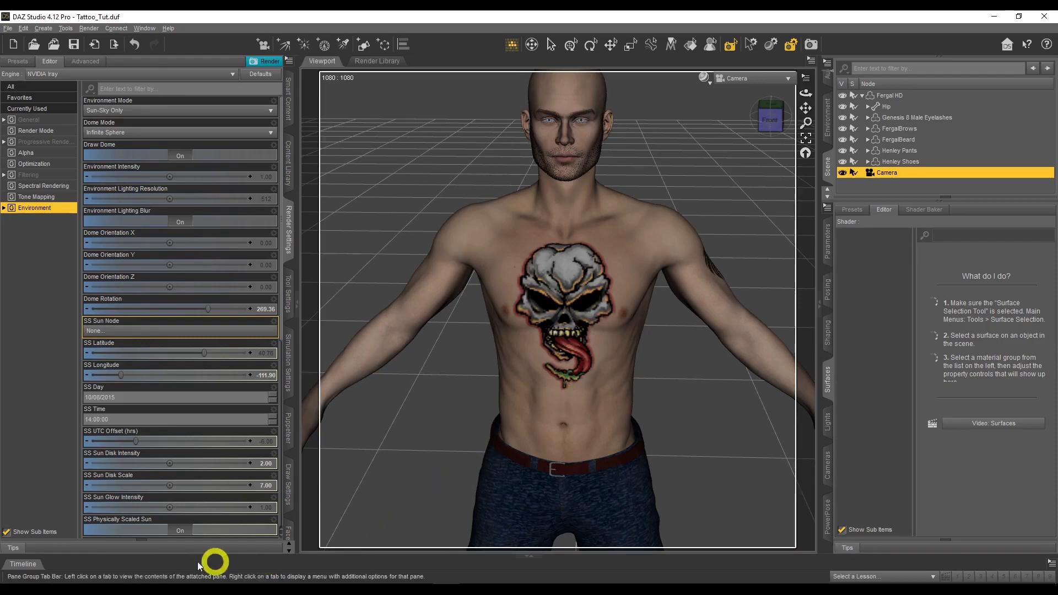
pyautogui.click(375, 585)
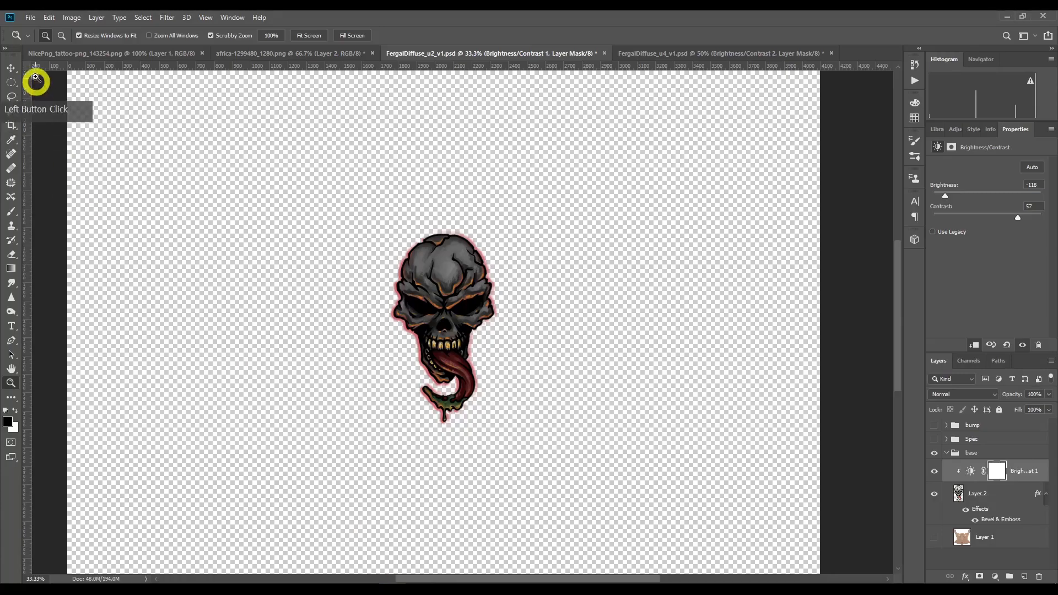
pyautogui.click(30, 17)
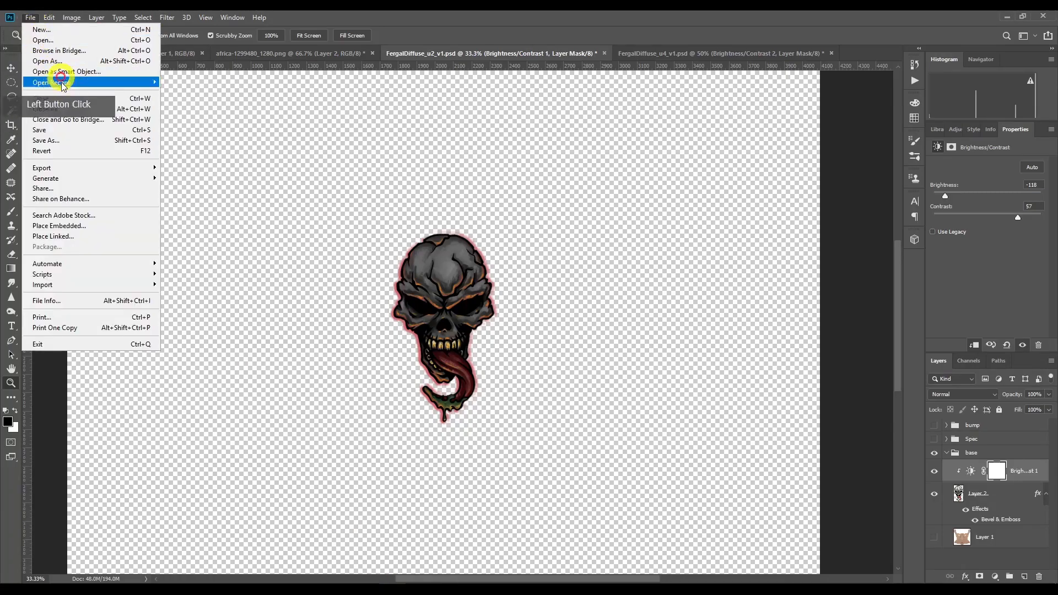
pyautogui.click(87, 144)
pyautogui.click(134, 264)
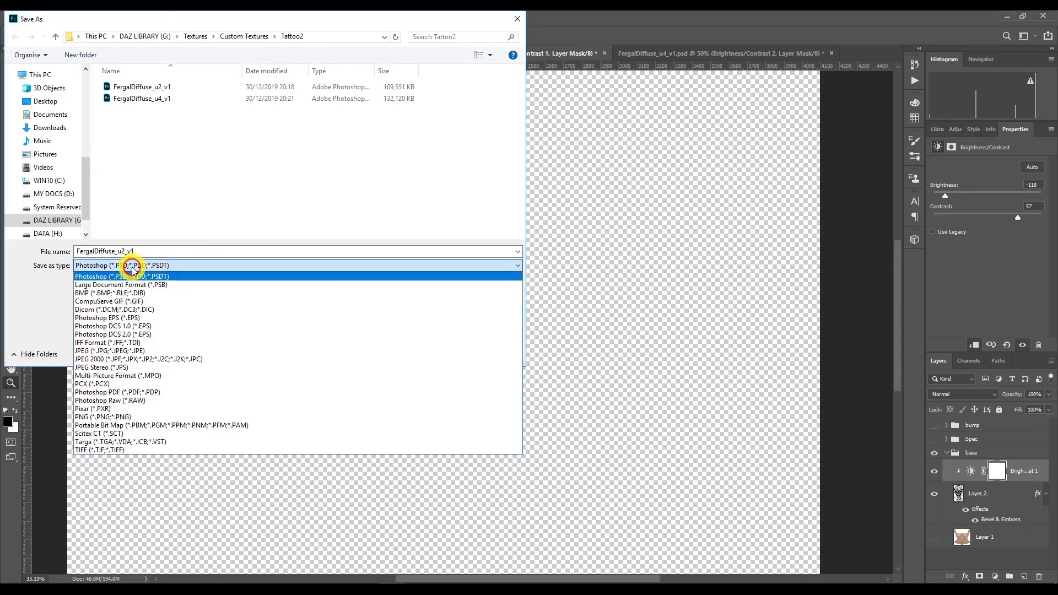
pyautogui.click(165, 353)
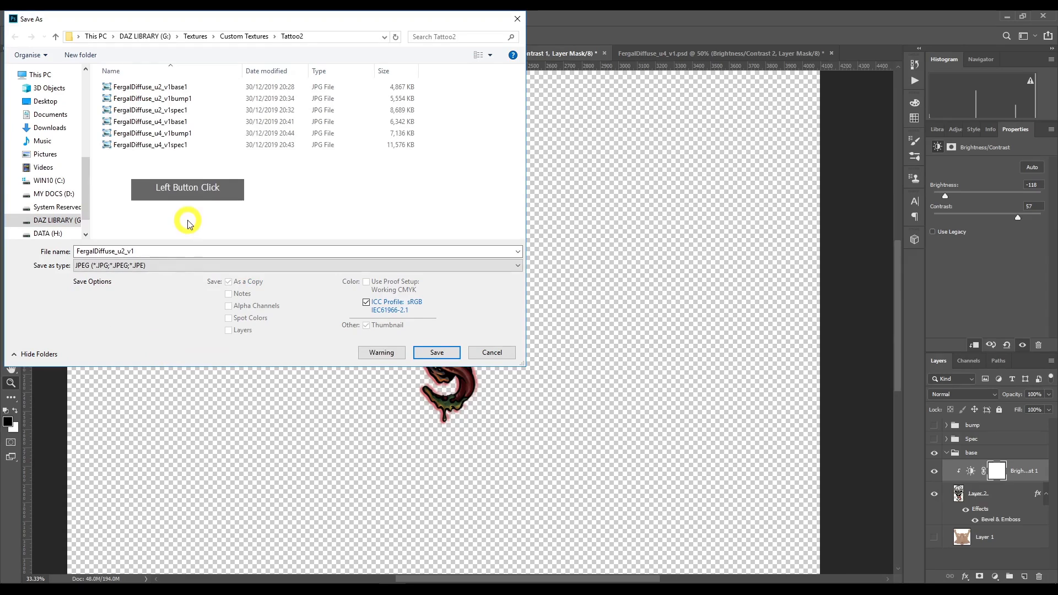
pyautogui.click(179, 88)
pyautogui.click(492, 353)
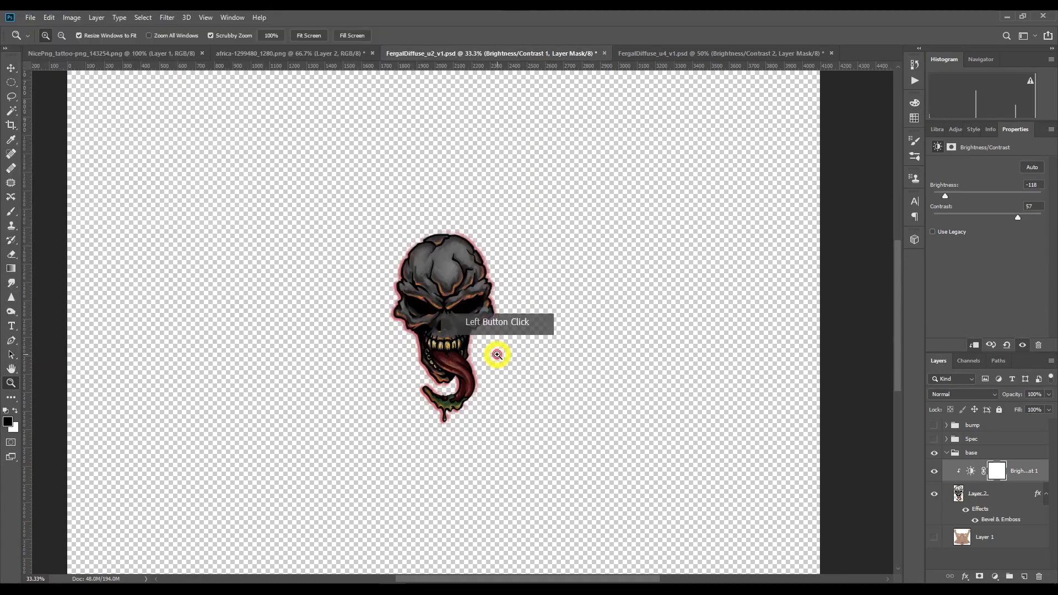
# Step: Save the skull artwork without its skin layer as a JPEG, overwriting FergalDiffuse_u2_v1base1 in the Tattoo2 folder at quality 12
pyautogui.click(30, 17)
pyautogui.click(78, 140)
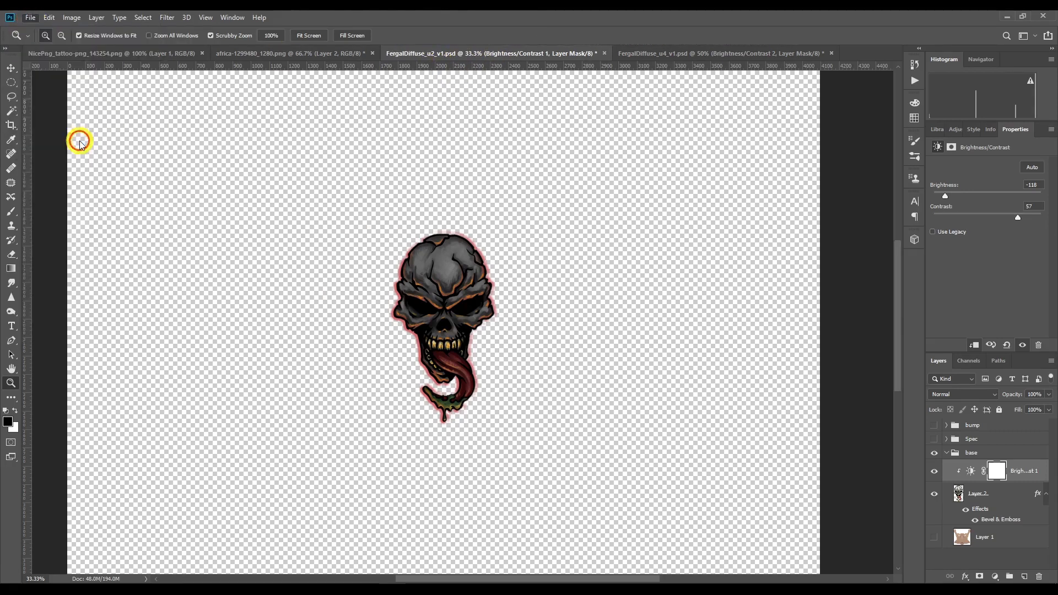
pyautogui.click(146, 266)
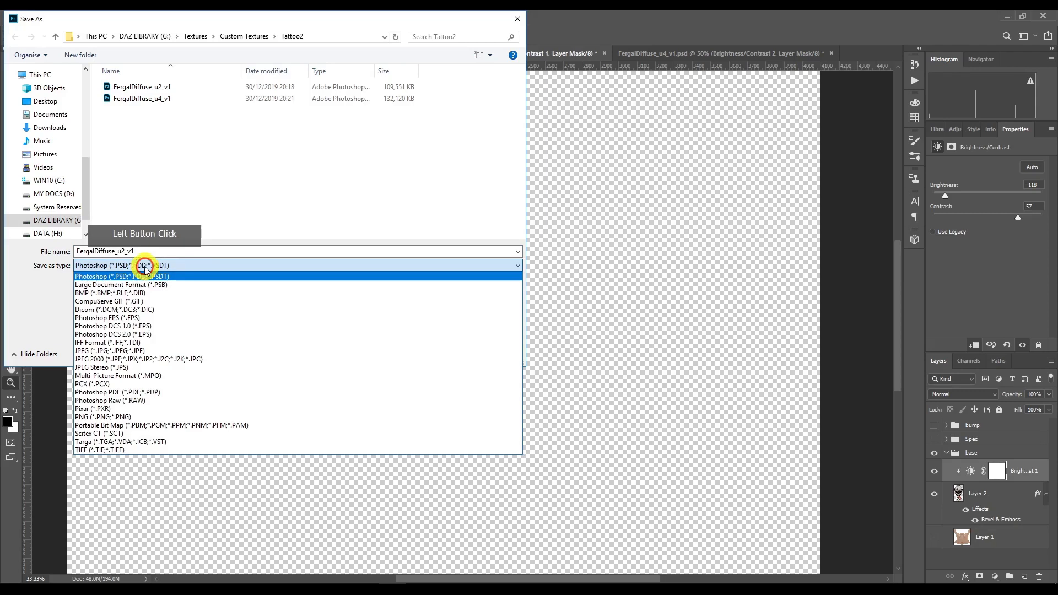
pyautogui.click(158, 350)
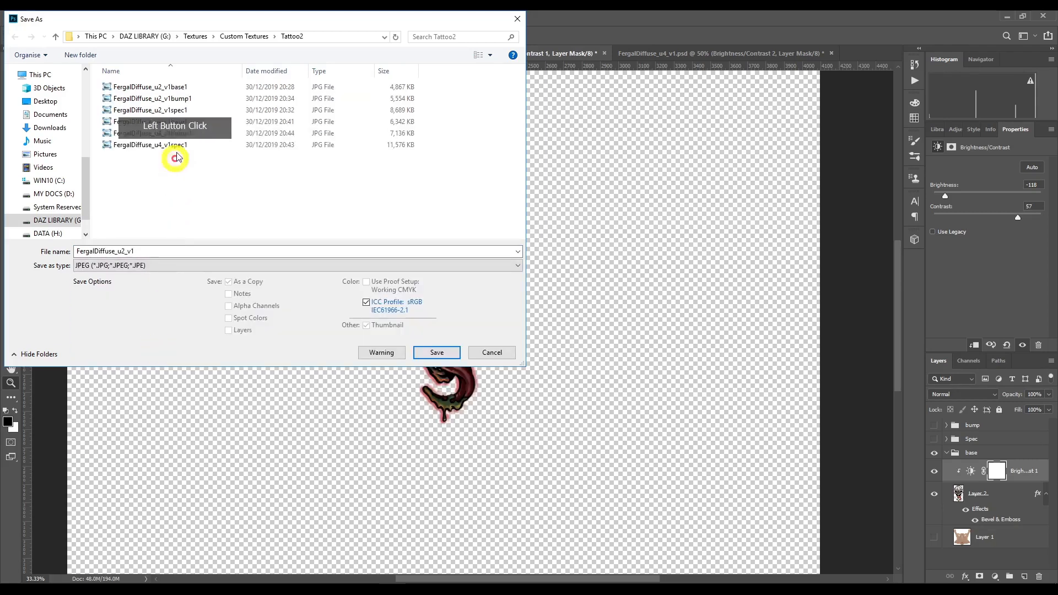
pyautogui.click(192, 87)
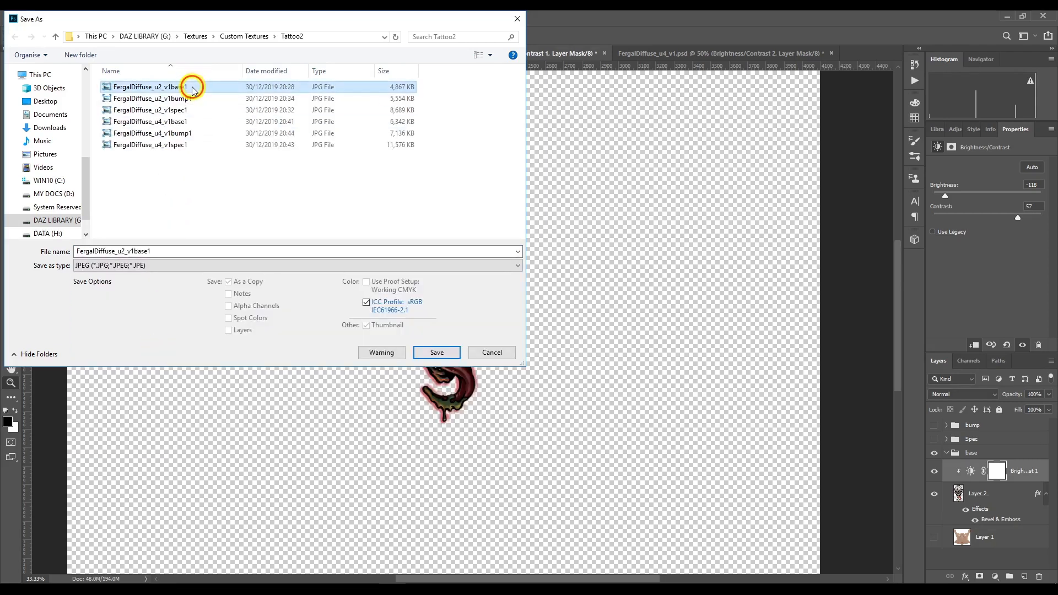
pyautogui.click(436, 352)
pyautogui.click(562, 309)
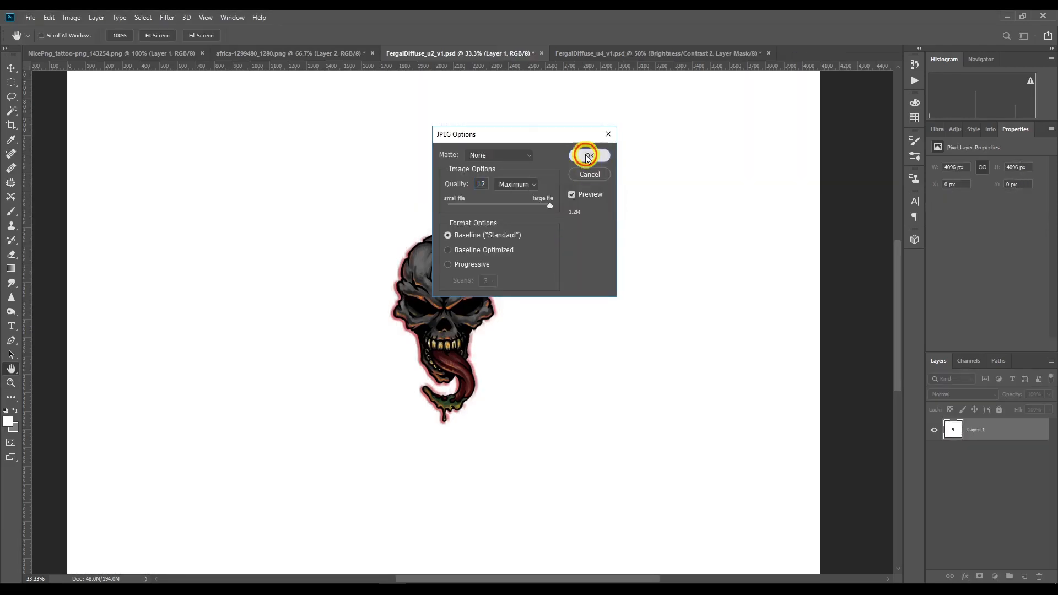
pyautogui.click(588, 156)
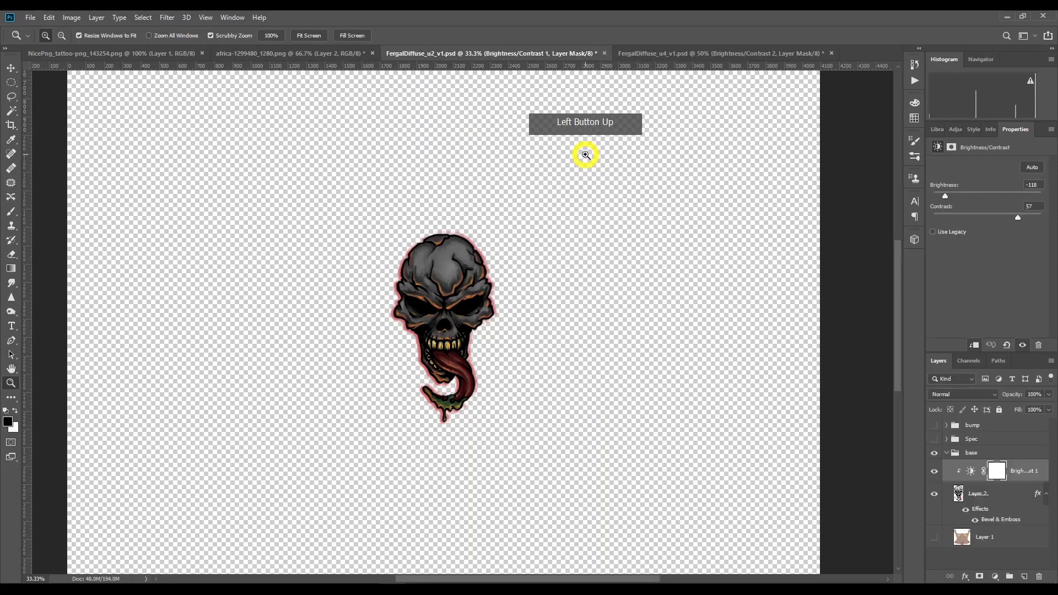
# Step: Show the skin texture on Layer 1 in the base group and save a JPEG copy over FergalDiffuse_u2_v1base1 at quality 12
pyautogui.click(934, 537)
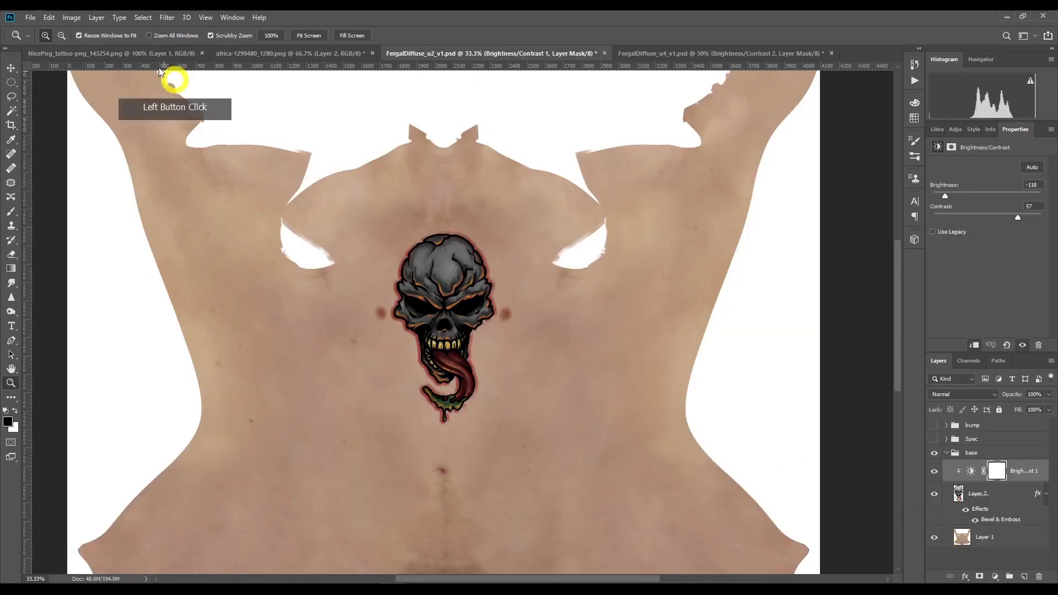
pyautogui.click(24, 22)
pyautogui.click(83, 136)
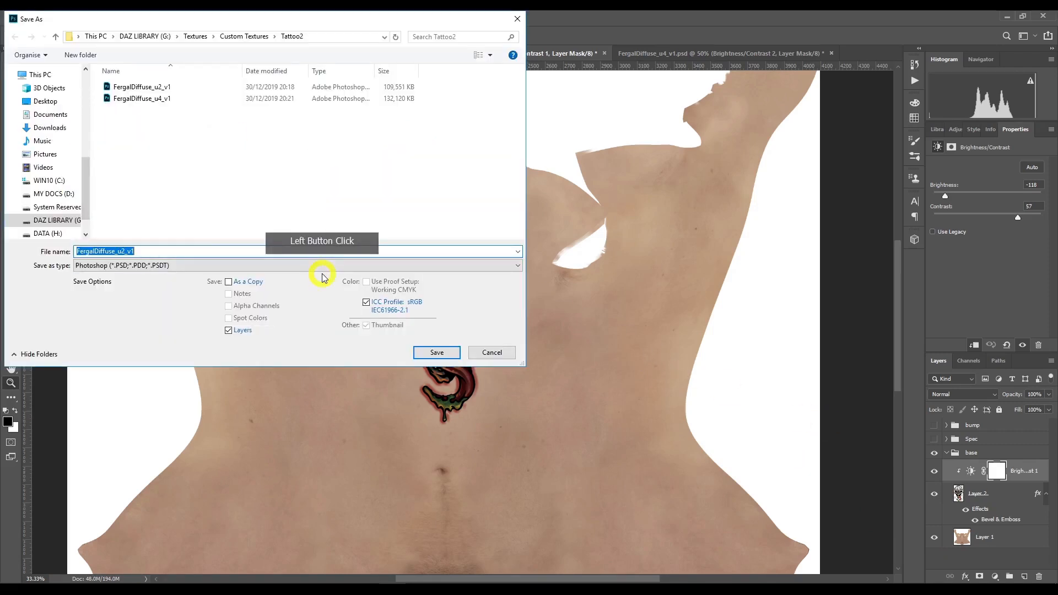
pyautogui.click(184, 265)
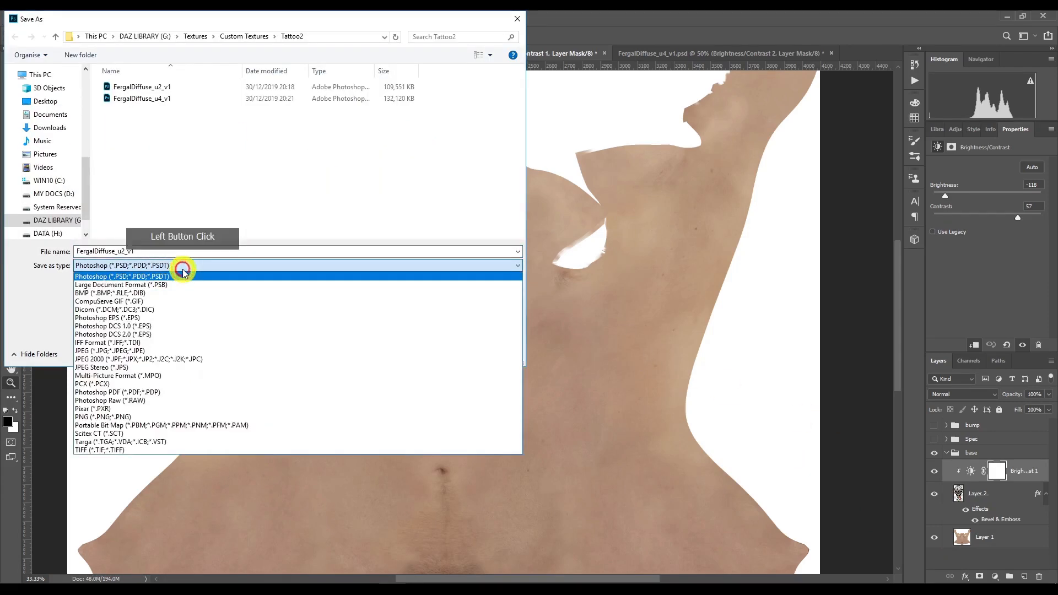
pyautogui.click(161, 351)
pyautogui.click(177, 87)
pyautogui.click(417, 356)
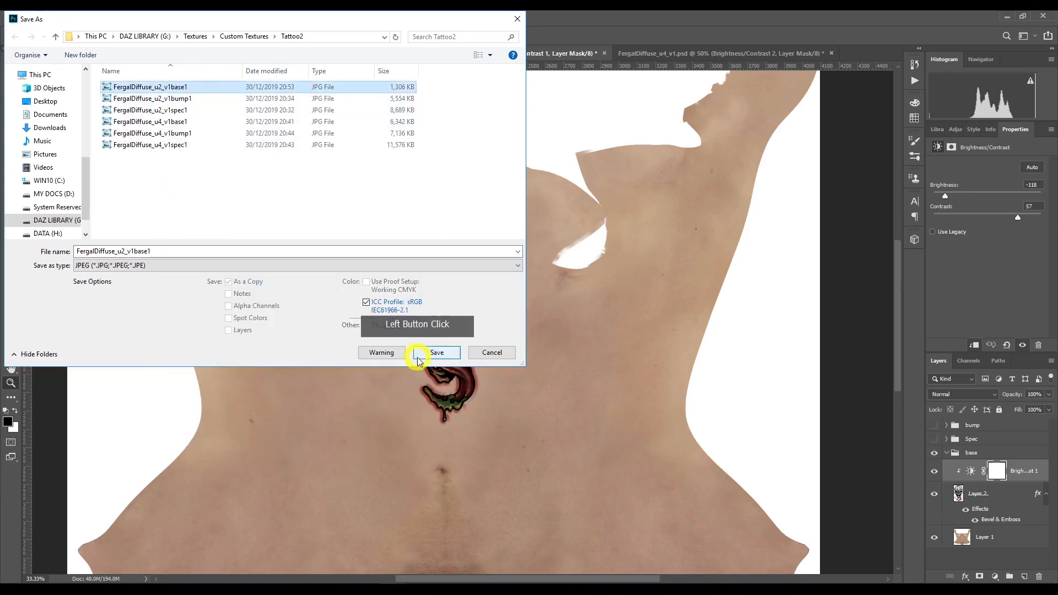
pyautogui.click(559, 305)
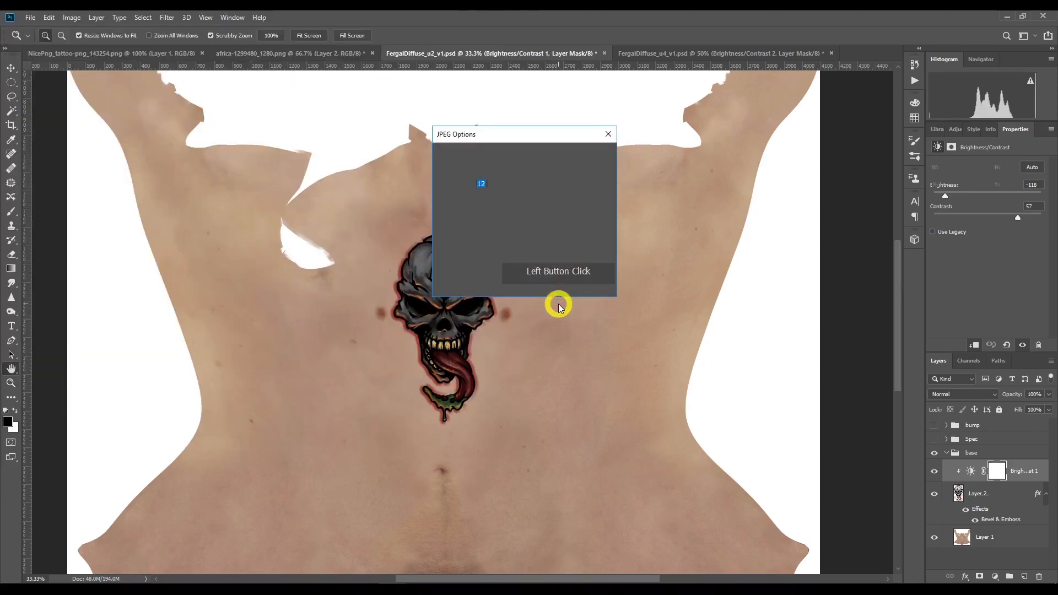
pyautogui.click(598, 159)
pyautogui.click(479, 483)
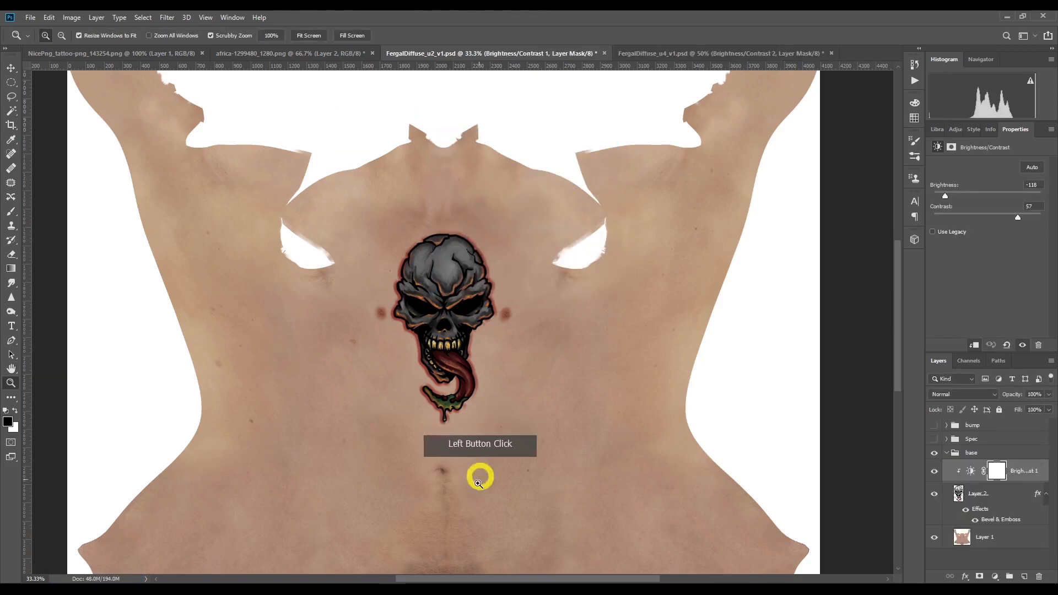
# Step: Switch to DAZ Studio and set the viewport's draw style to NVIDIA Iray
pyautogui.click(447, 591)
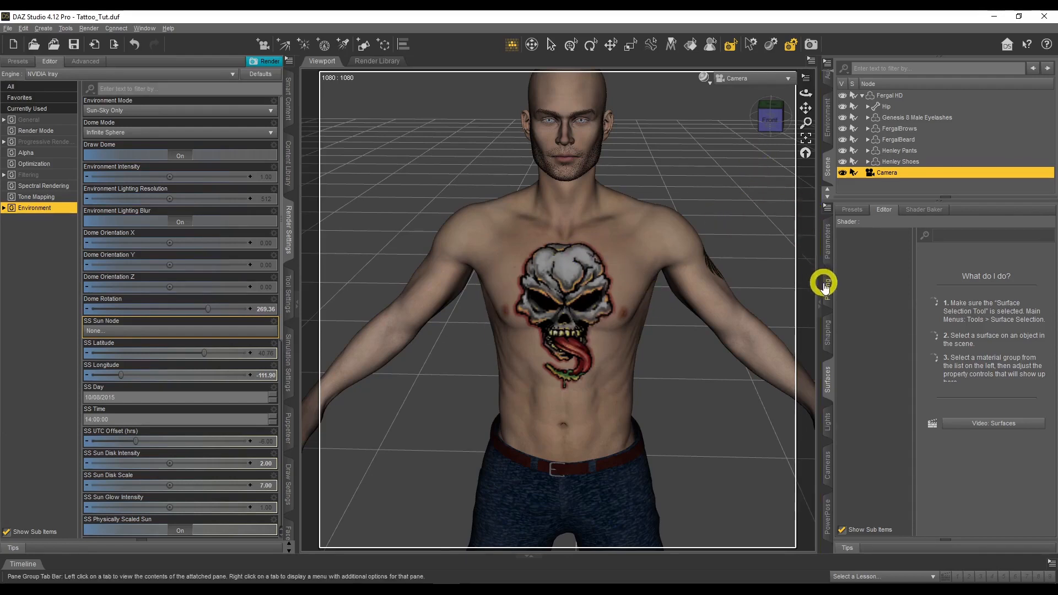
pyautogui.click(704, 78)
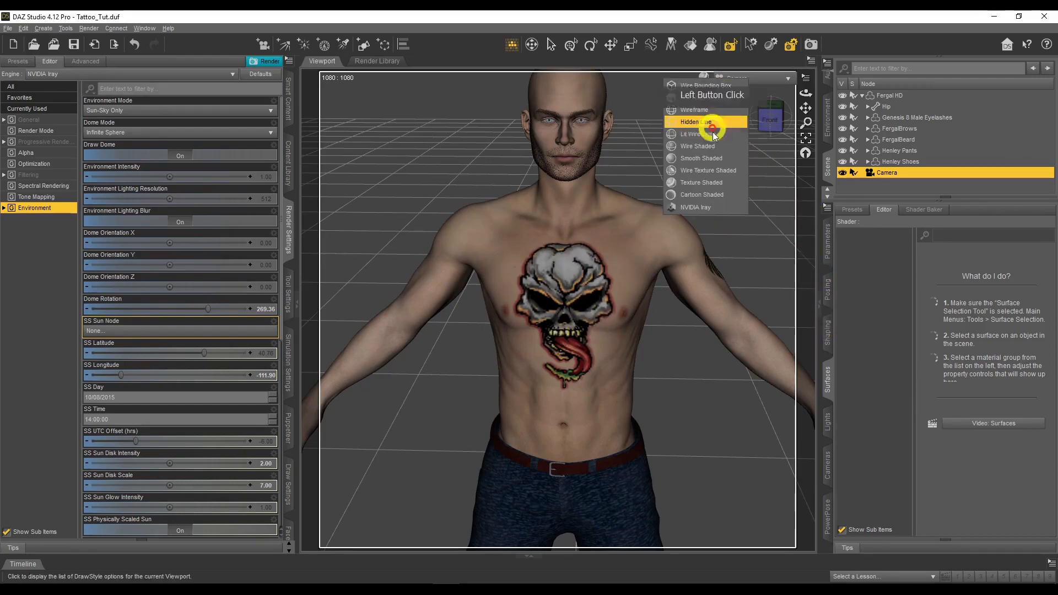
pyautogui.click(713, 207)
pyautogui.click(694, 385)
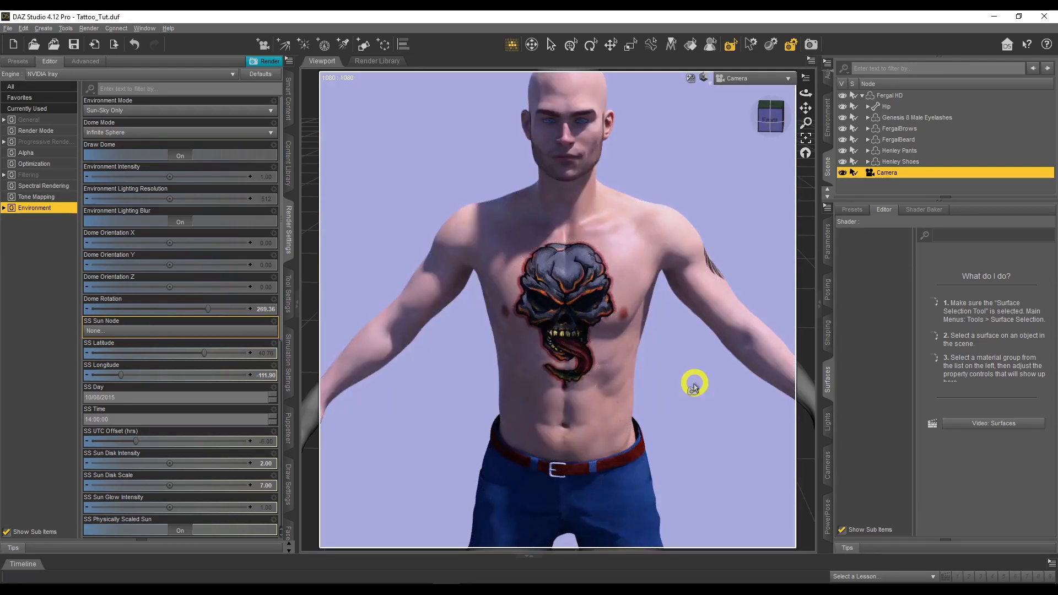
# Step: Examine the darkened skull tattoo up close and from farther back, and orbit the camera to the character's side to view the arm tattoo
pyautogui.scroll(10, 620, 259)
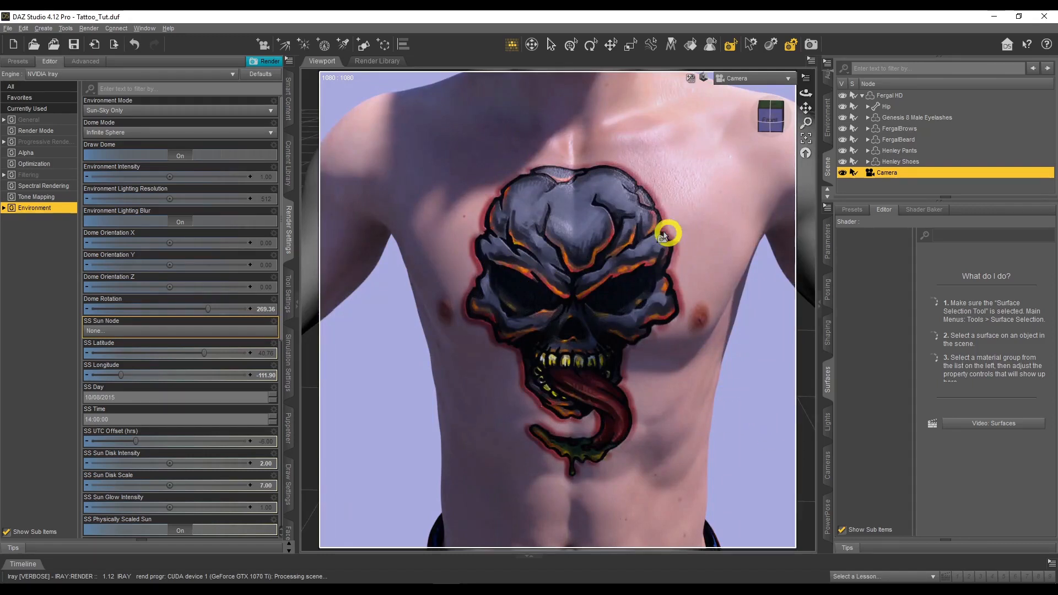
pyautogui.scroll(-5, 699, 425)
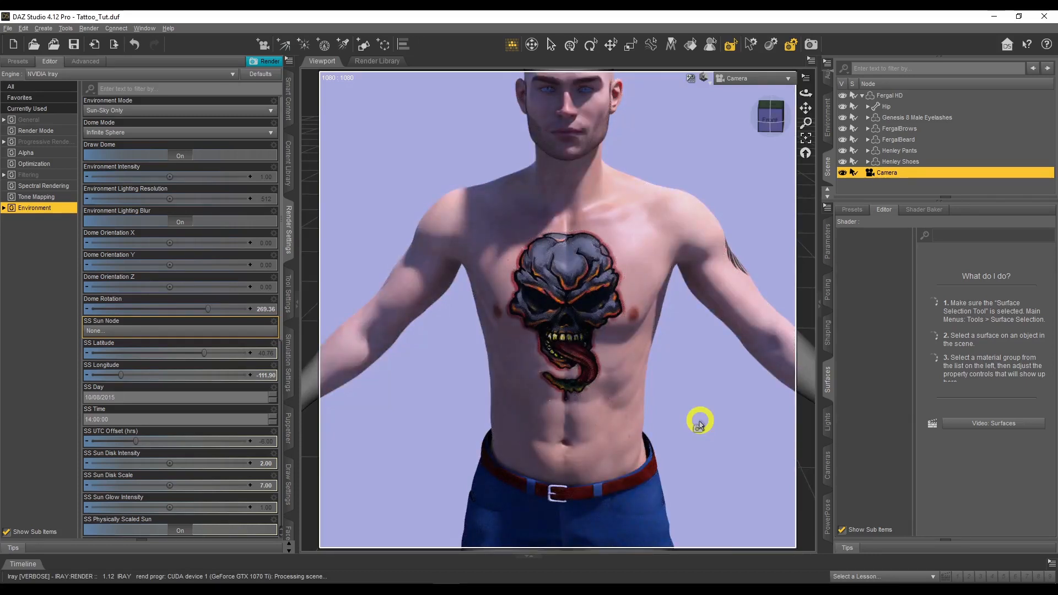
pyautogui.scroll(-2, 699, 424)
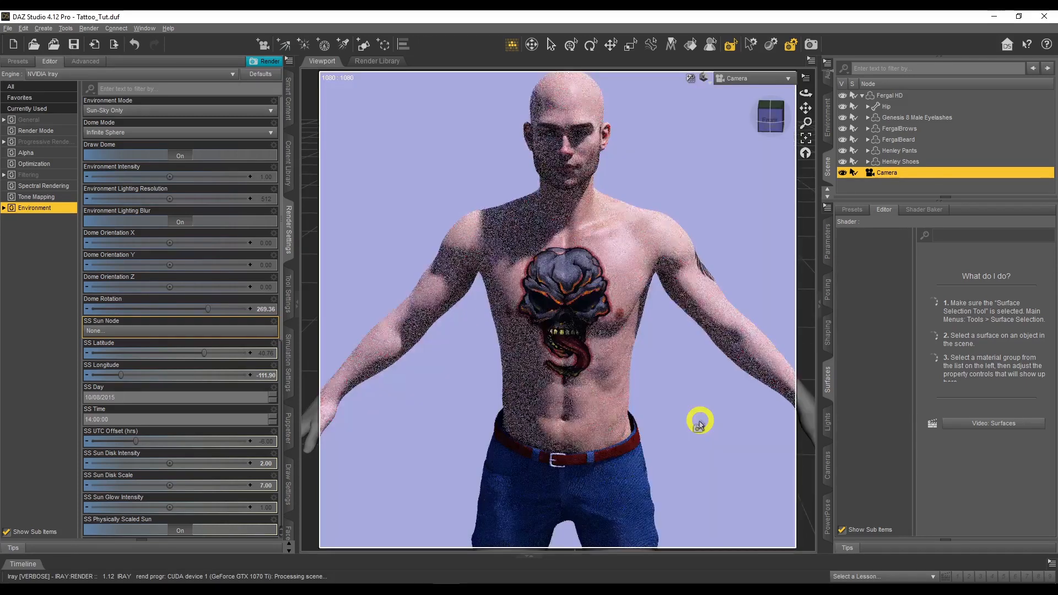
pyautogui.scroll(-2, 699, 425)
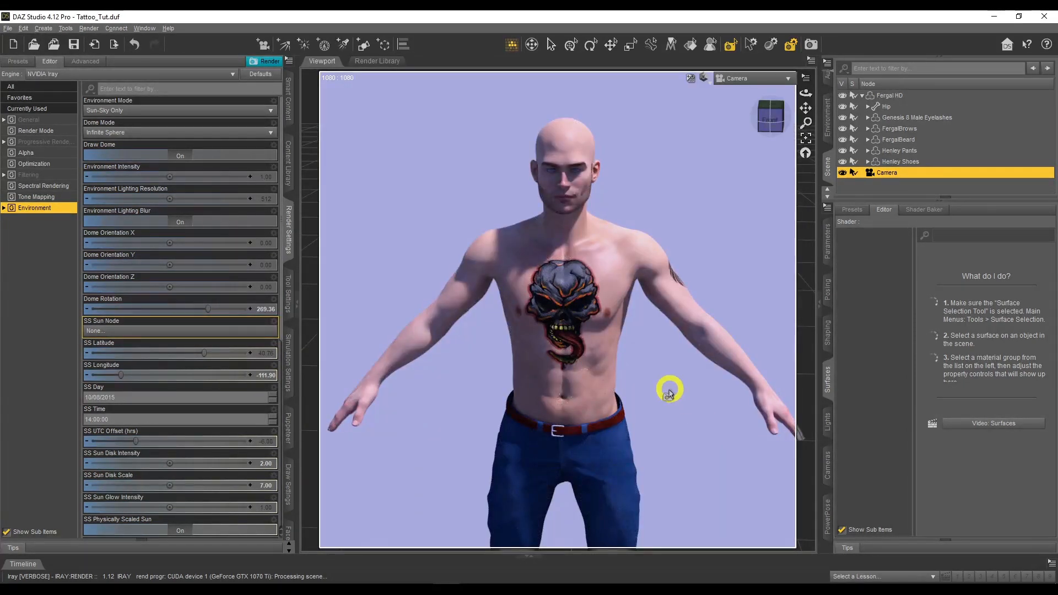
pyautogui.moveTo(803, 94); pyautogui.dragTo(804, 96)
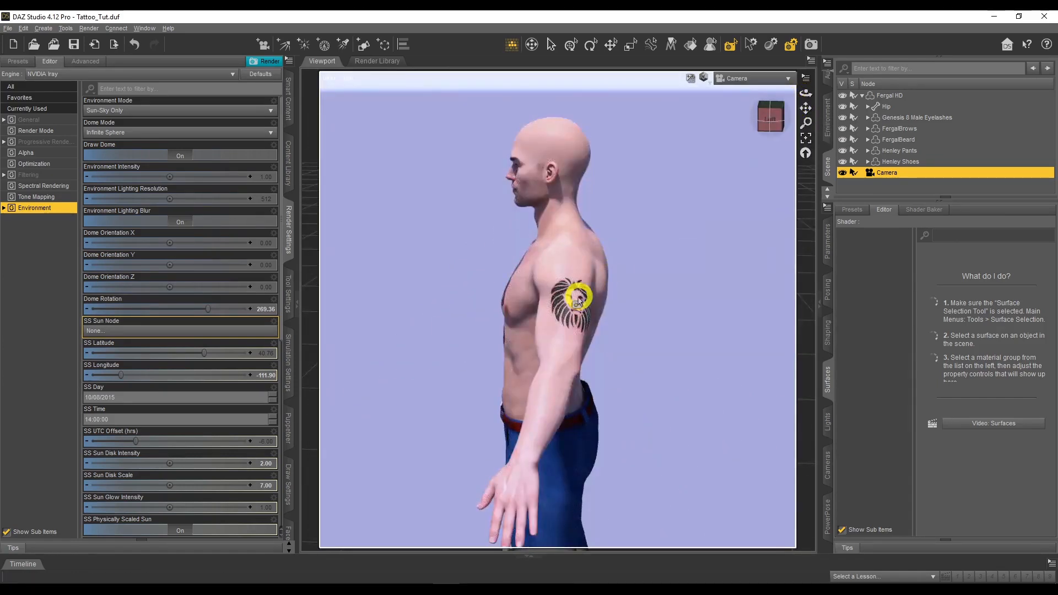